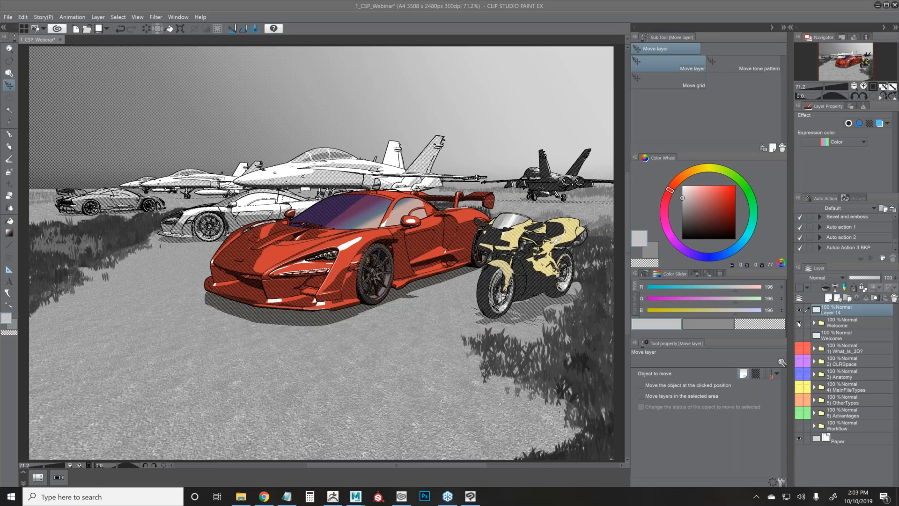
Hide the Welcome folder, show the plain Welcome backdrop layer, and reveal and expand the 1) What_Is_3D? folder.
click(799, 323)
click(799, 335)
click(799, 348)
click(814, 349)
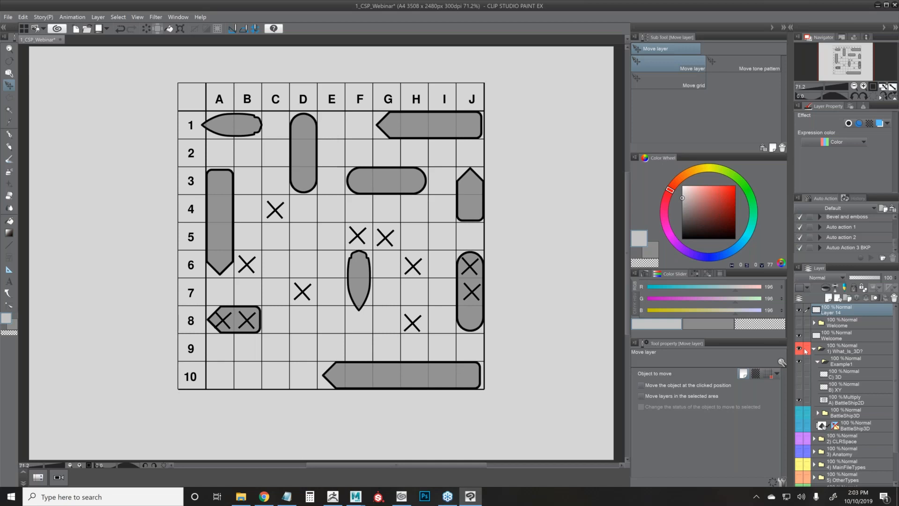
Show the B) XY and C) 3D axis layers over the flat battleship grid.
click(800, 375)
click(800, 375)
click(799, 387)
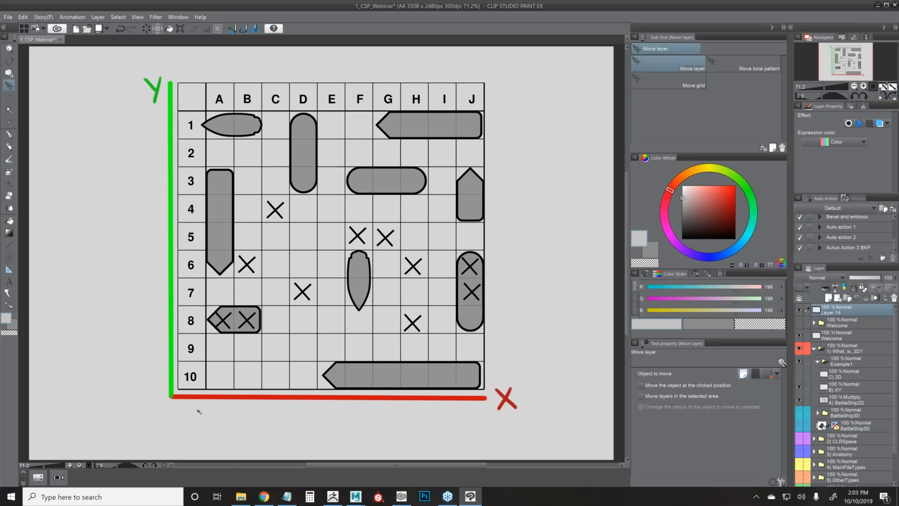
click(800, 374)
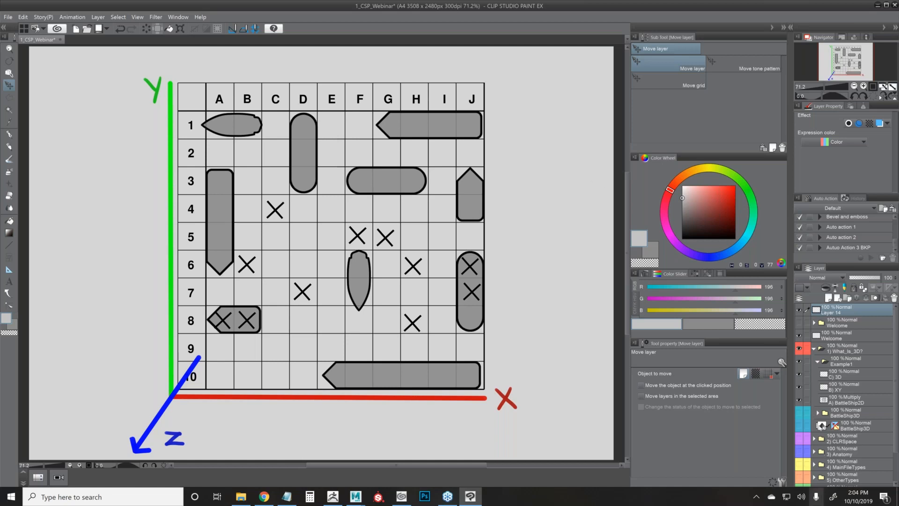
Replace the flat Example1 board with the BattleShip3D model layer and orbit the camera around the model.
click(800, 414)
click(799, 361)
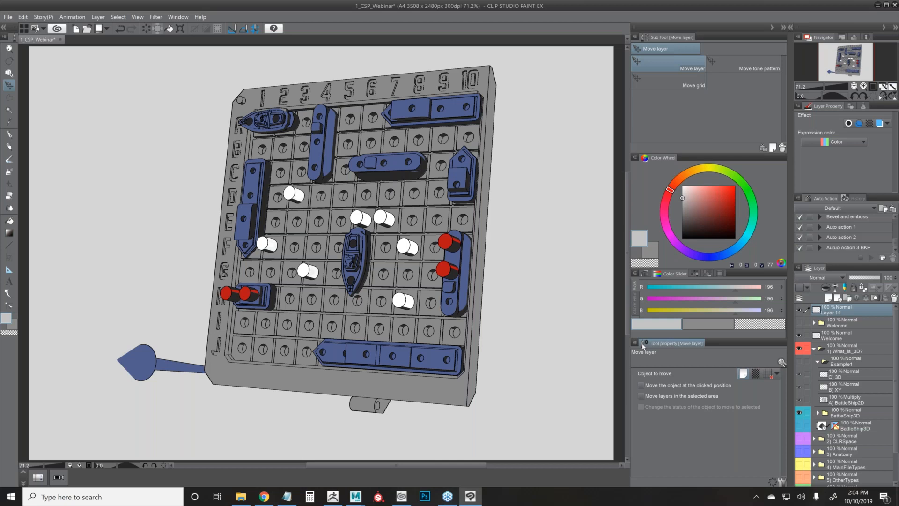
click(800, 425)
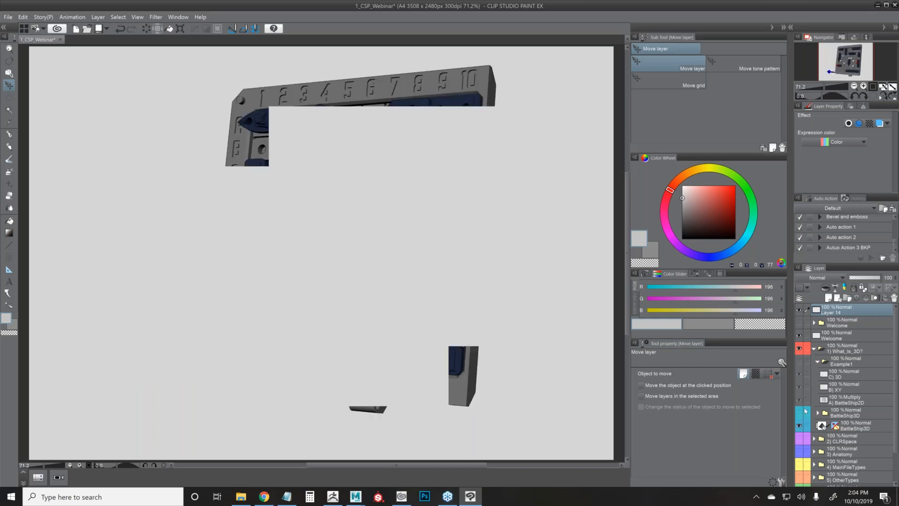
click(9, 73)
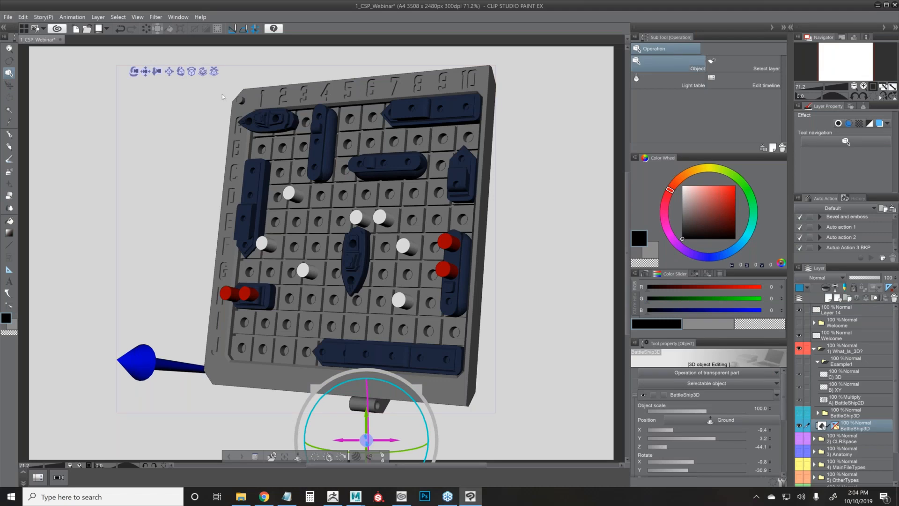
drag(415, 447, 443, 424)
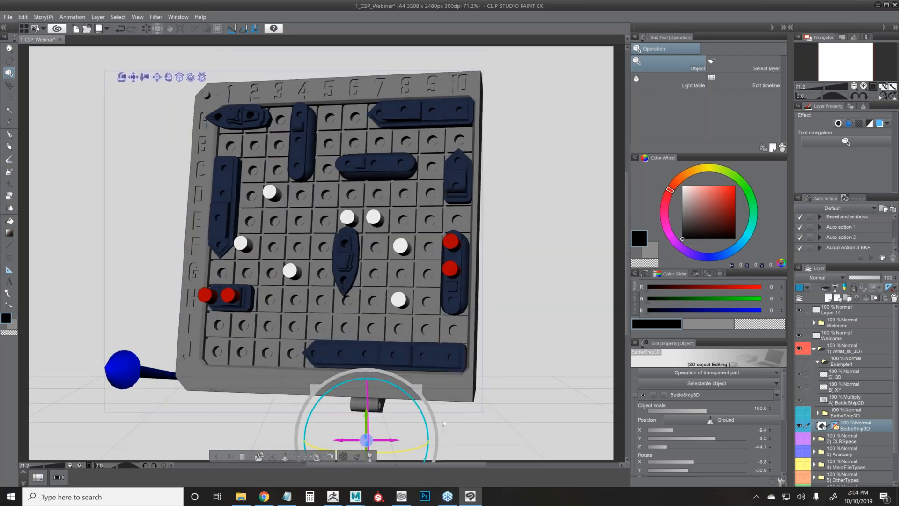
Hide the battleship content, show and expand the 2) CLRSpace folder, and select its DRAW layer.
click(799, 414)
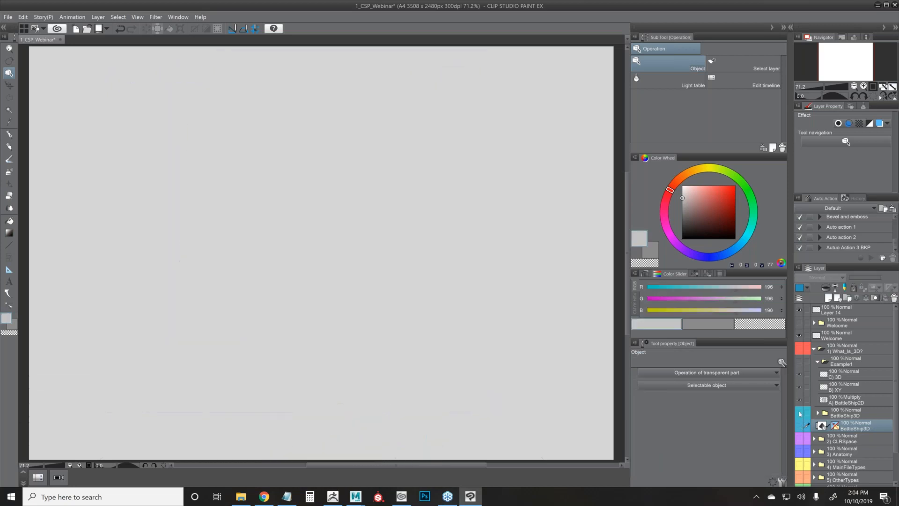
click(799, 437)
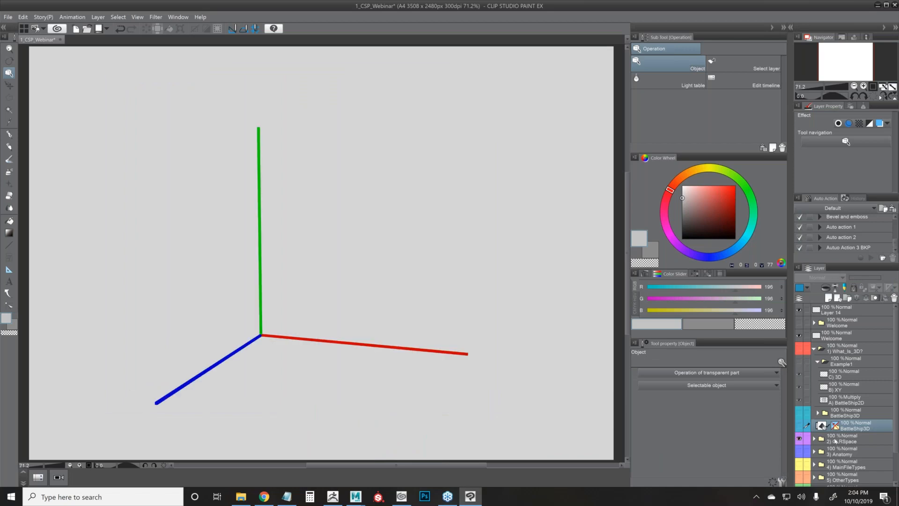
click(834, 440)
click(814, 438)
click(838, 451)
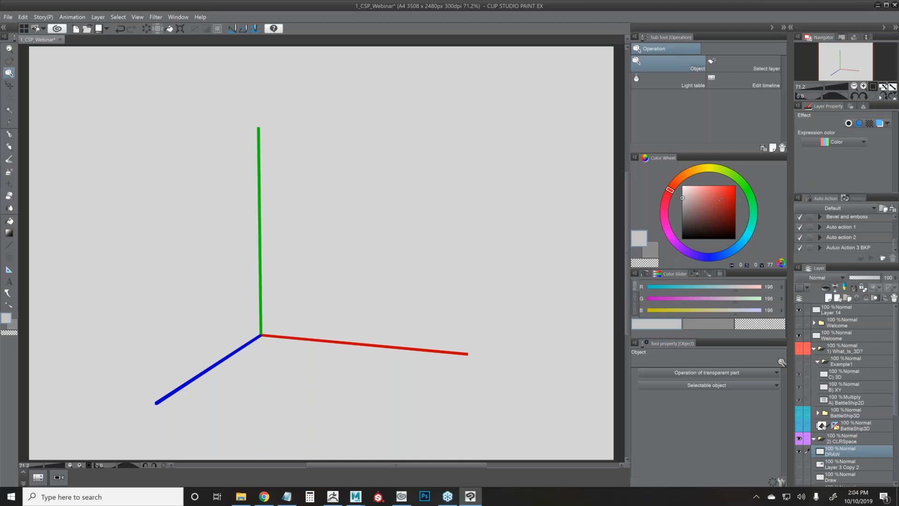
Pick a purple drawing colour, then lower its red, green and blue values to 0 for black.
mouse_move(717, 171)
mouse_down()
mouse_move(689, 248)
mouse_move(745, 237)
mouse_move(672, 238)
mouse_up()
click(714, 199)
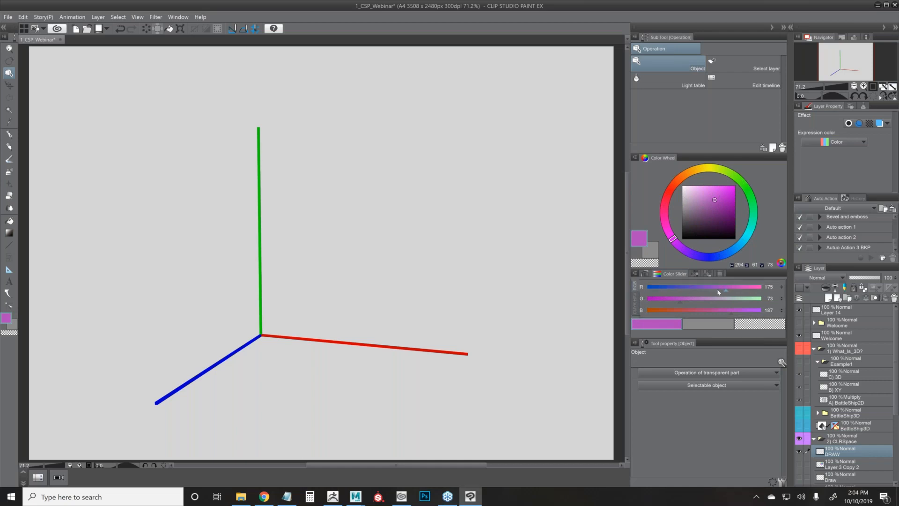
drag(727, 290, 645, 302)
click(664, 310)
drag(664, 312, 646, 312)
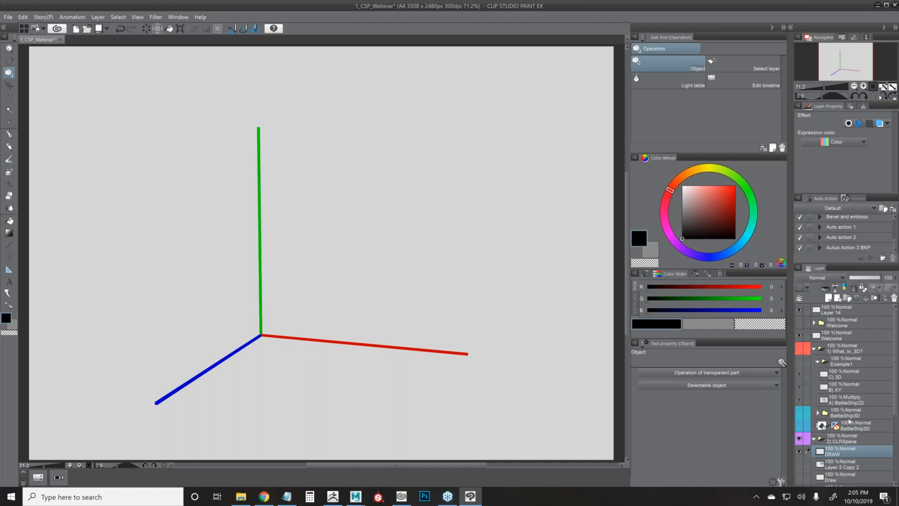
Show the RGB colour cube picture on Layer 3 Copy 2 in the CLRSpace folder.
scroll(850, 427, down, 1)
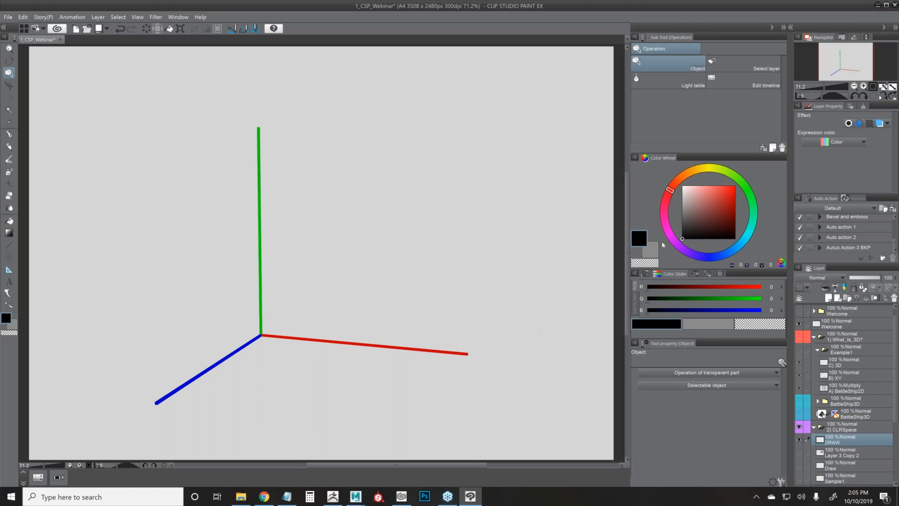
click(798, 453)
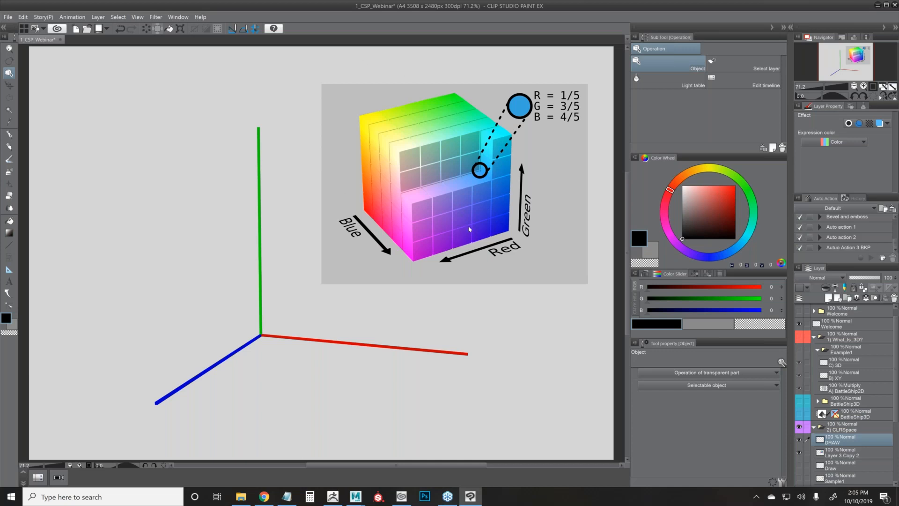
Hide the DRAW and Layer 3 Copy 2 layers, and show the Draw and Sample1 layers with Draw selected.
scroll(881, 406, down, 3)
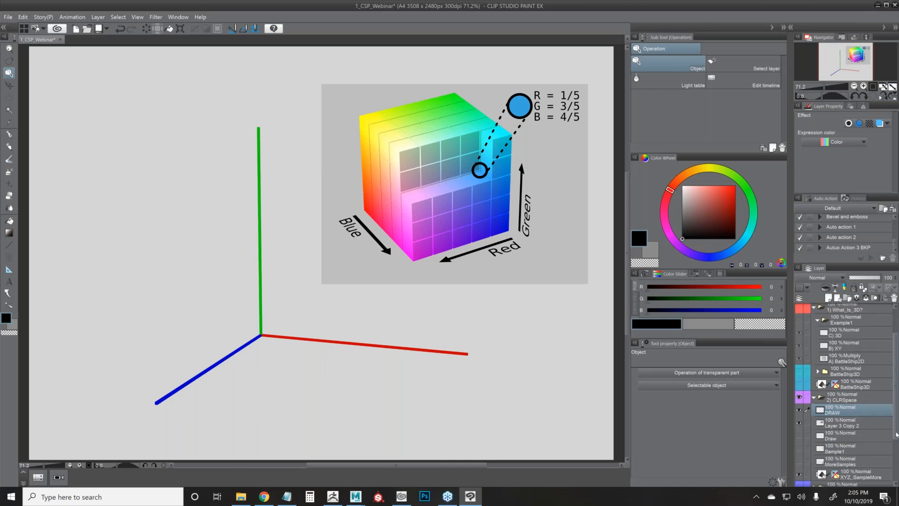
click(805, 406)
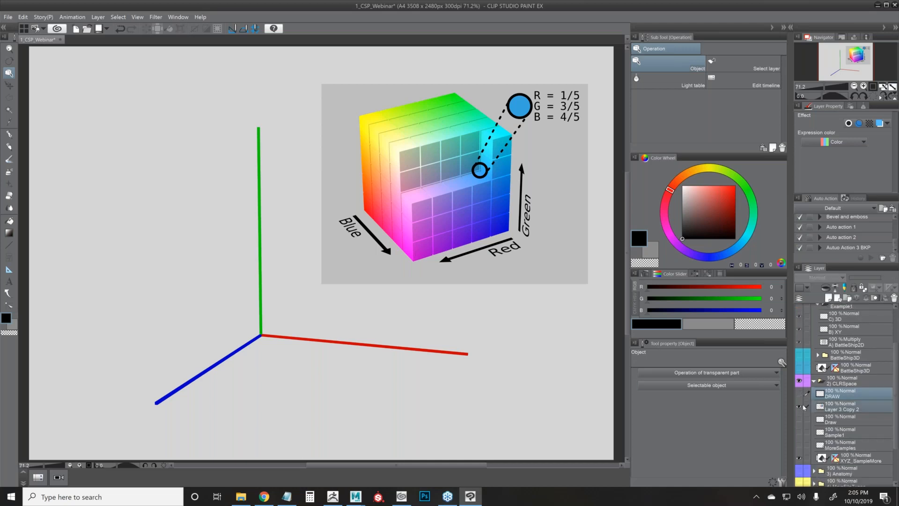
click(800, 407)
click(799, 419)
click(844, 419)
click(799, 432)
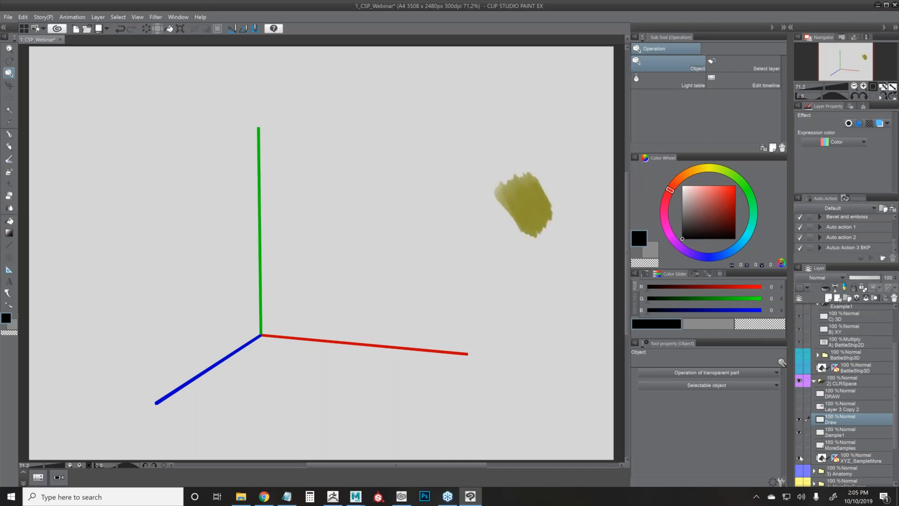
Make the CLR_Sample1, CLR_Black and CLR_White spheres visible in the XYZ_SampleMore 3D model.
click(852, 458)
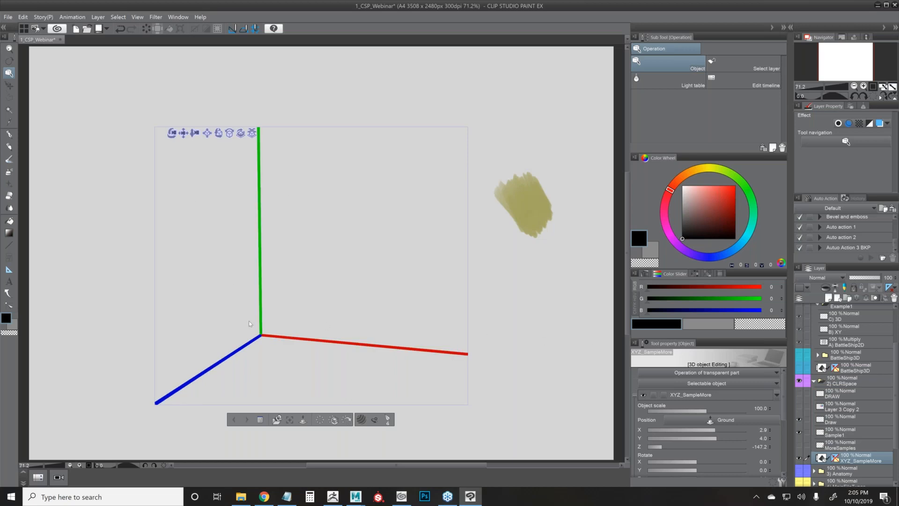
click(751, 395)
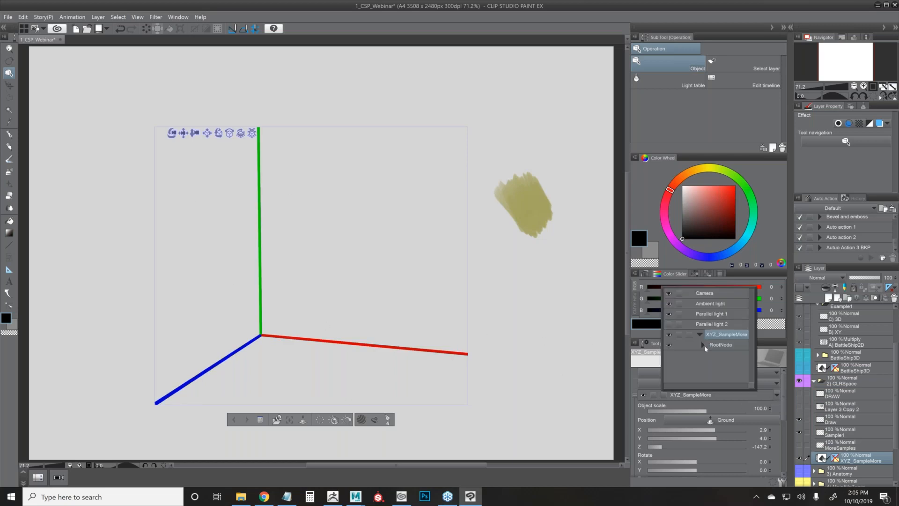
scroll(675, 358, down, 2)
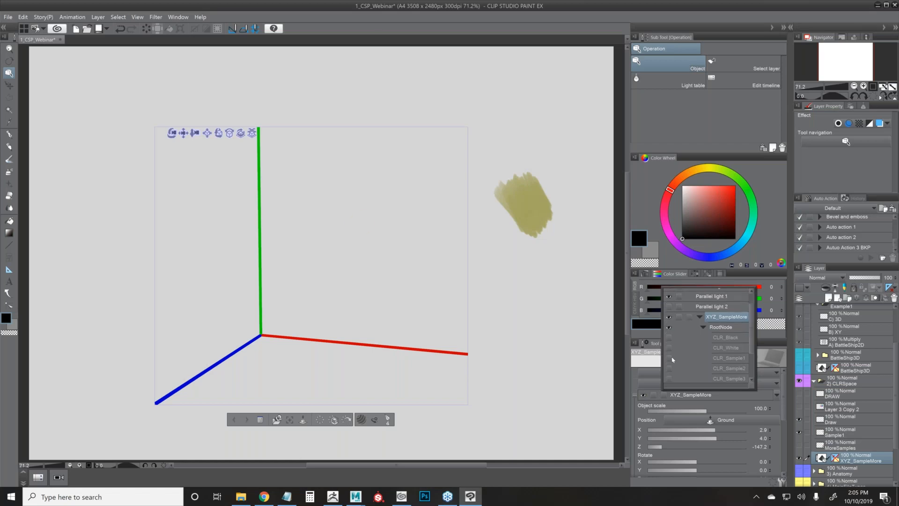
click(670, 359)
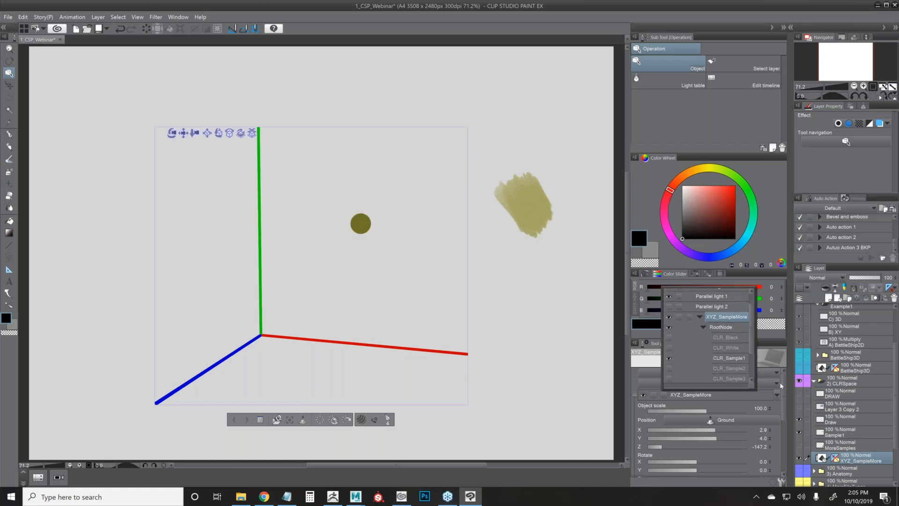
click(669, 338)
click(668, 347)
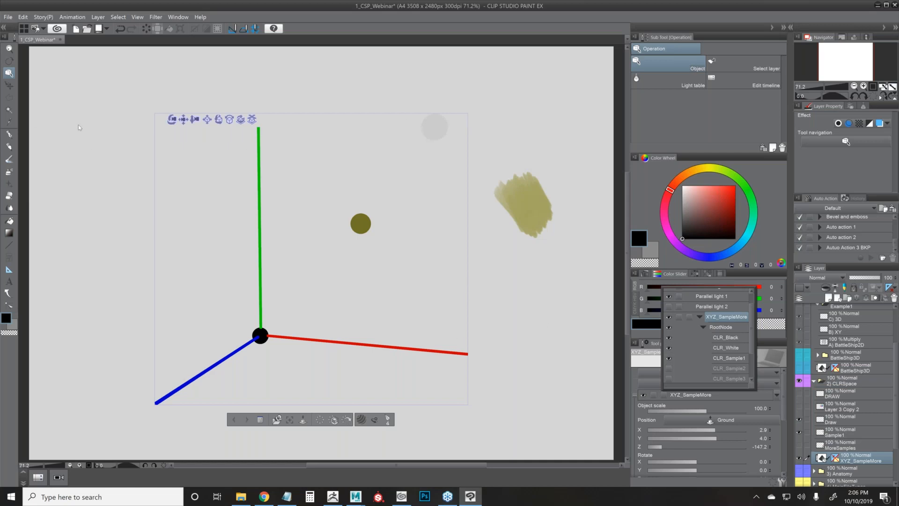
Rotate the XYZ_SampleMore model about Y to -3.0 and show the MoreSamples swatch layer.
click(240, 121)
drag(241, 121, 250, 147)
scroll(848, 398, down, 3)
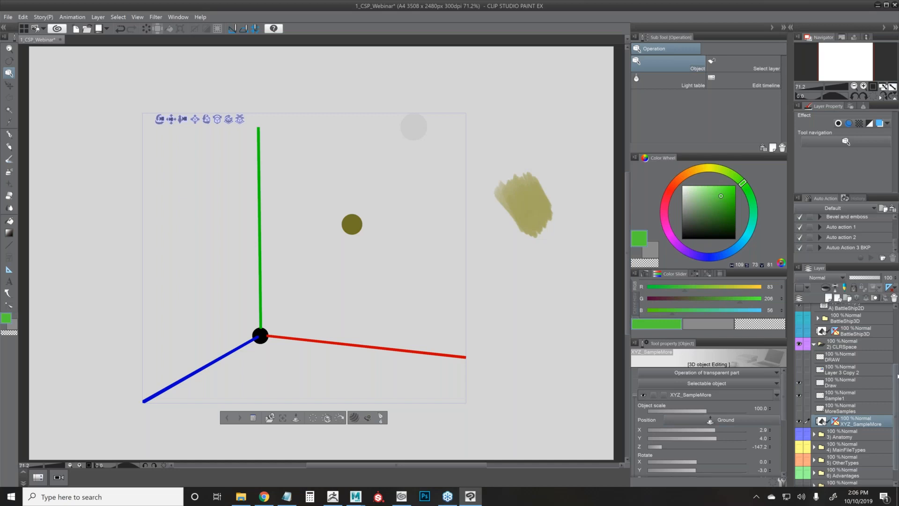
scroll(819, 388, down, 1)
click(799, 395)
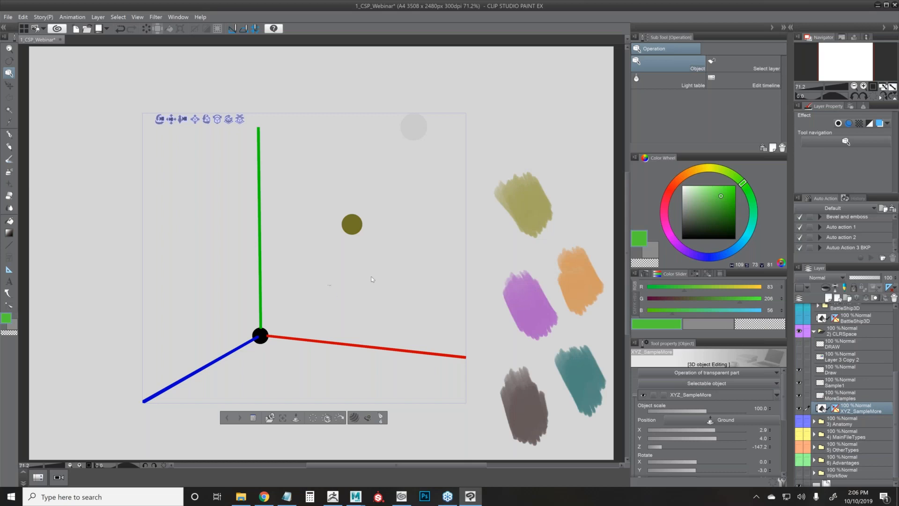
Make the CLR_Sample2, CLR_Sample3, CLR_Sample4 and CLR_Sample5 spheres visible in the XYZ_SampleMore model.
click(777, 395)
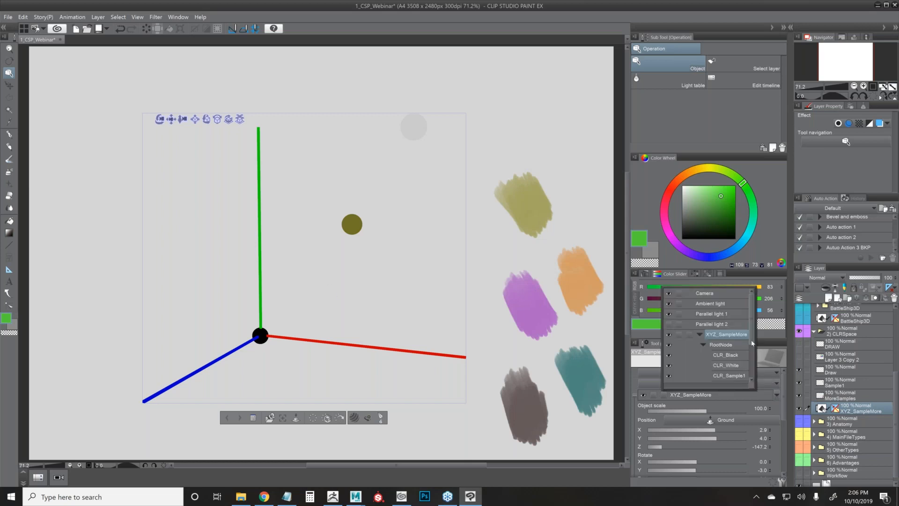
scroll(744, 363, down, 1)
click(669, 339)
click(669, 349)
click(669, 360)
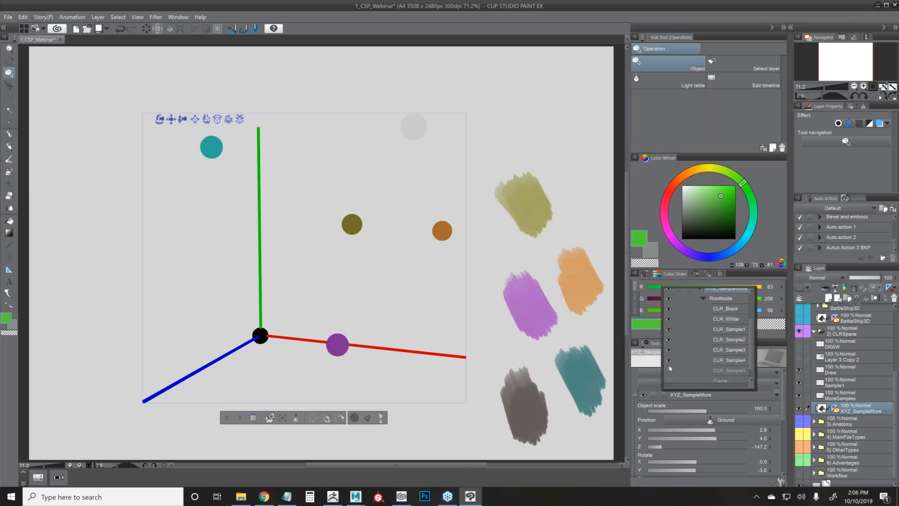
click(668, 371)
Hide the Sample1 and MoreSamples swatch layers.
click(798, 395)
click(798, 383)
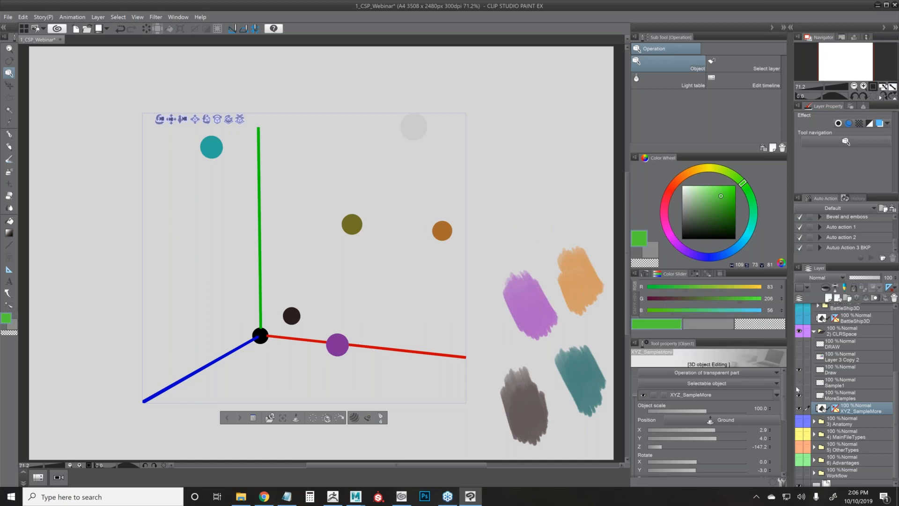
click(799, 395)
Rotate the XYZ_SampleMore model about Y to 2.4 and show the colour cube on Layer 3 Copy 2.
drag(228, 119, 220, 156)
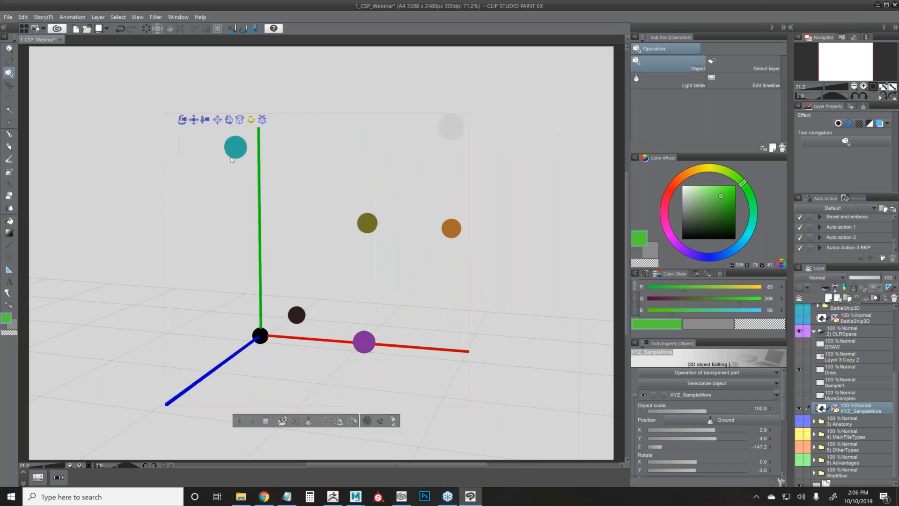
click(799, 357)
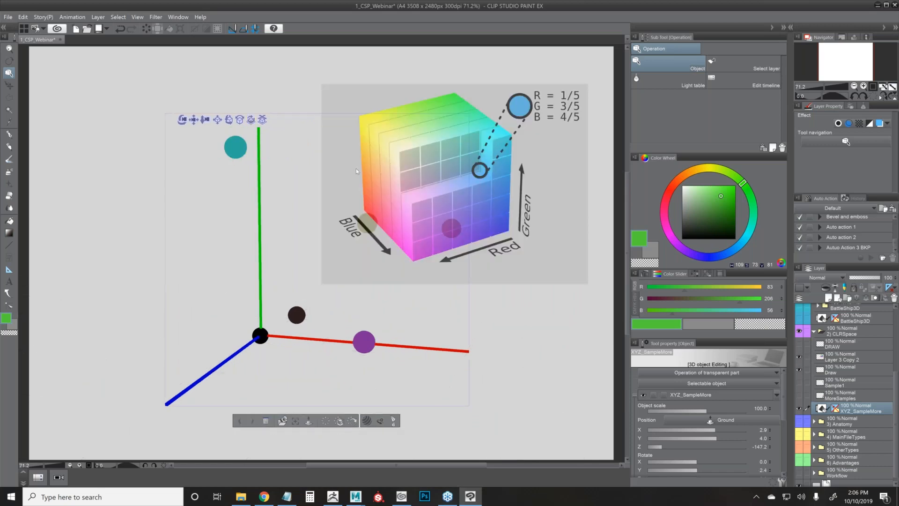
Collapse and hide the 2) CLRSpace folder, then show and expand 3) Anatomy with its Notes layer selected.
click(813, 331)
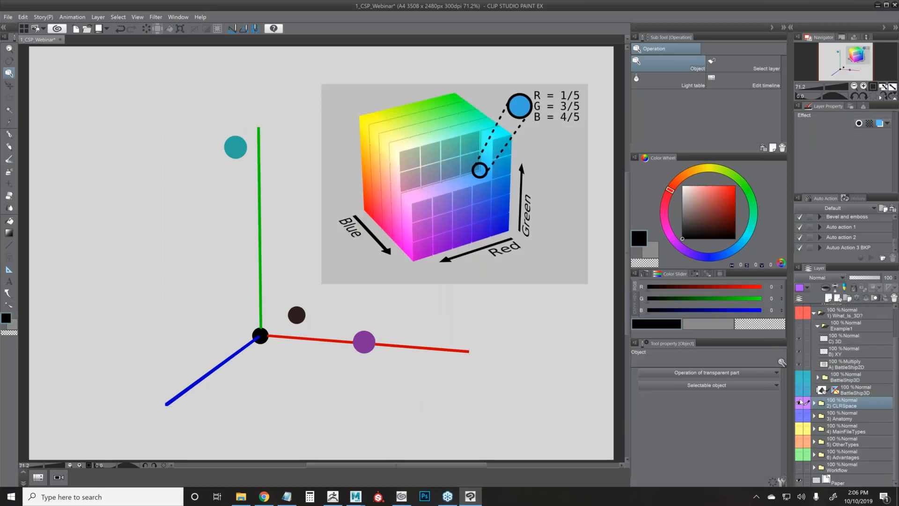
click(800, 402)
click(799, 415)
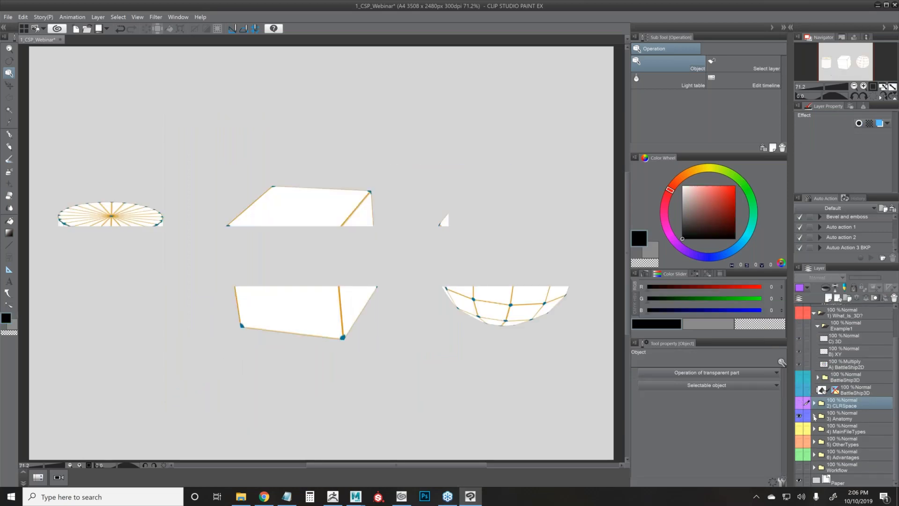
click(815, 416)
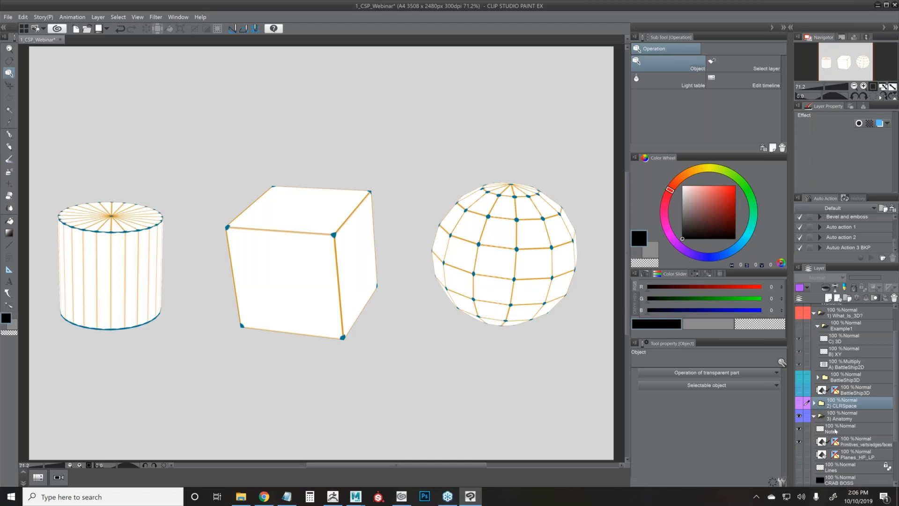
click(832, 432)
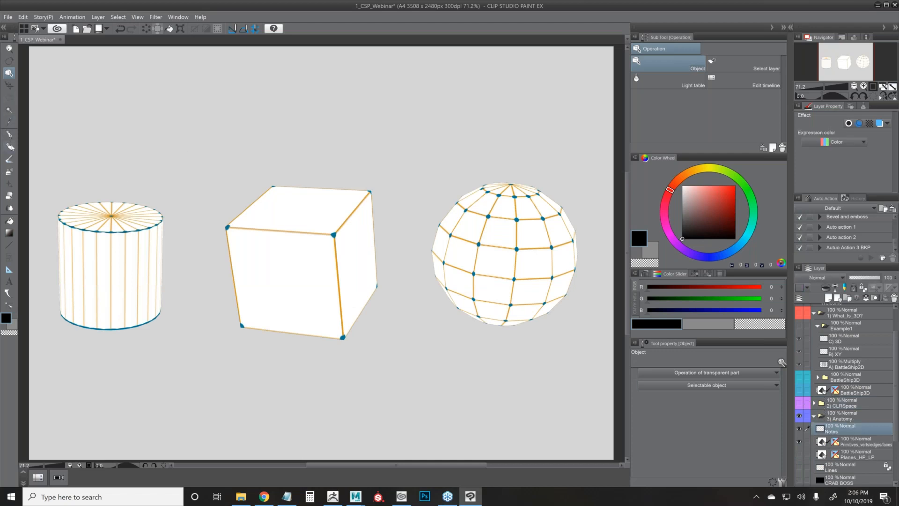
Place a black dot above the cube on the Notes layer using the Darker pencil at brush size 100.
click(10, 146)
drag(140, 149, 158, 144)
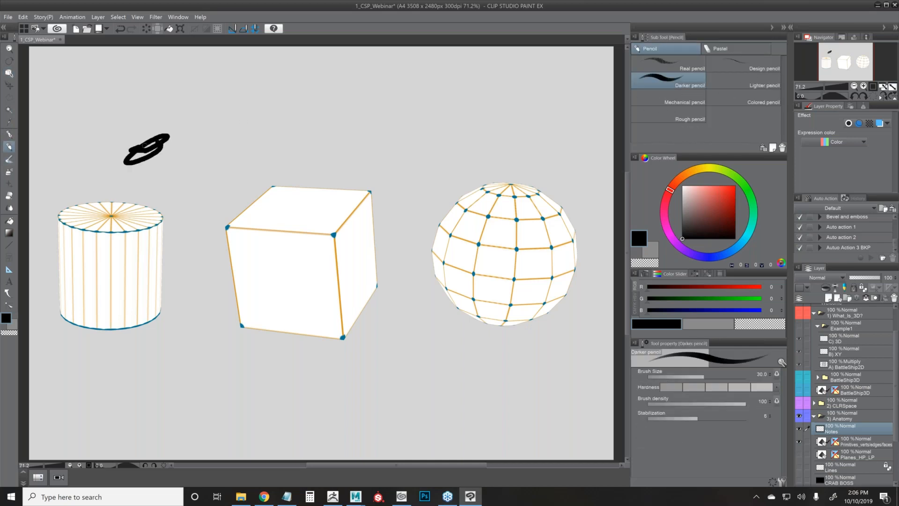
key(ctrl+z)
key(bracketright)
key(bracketright)
key(bracketright)
click(235, 108)
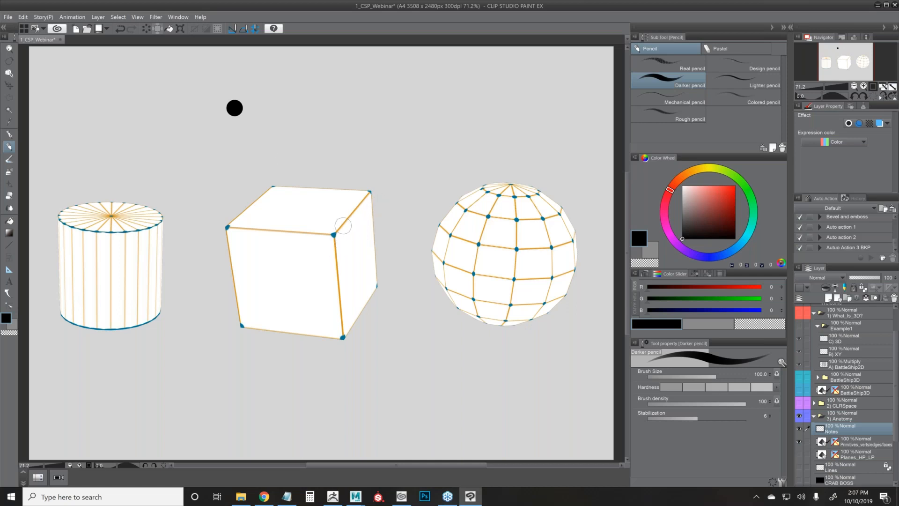
Add a second black dot to the right of the first and join both with a line at brush size 20.
click(320, 99)
key([)
key([)
key([)
key([)
key([)
key([)
key(bracketleft)
drag(243, 108, 320, 98)
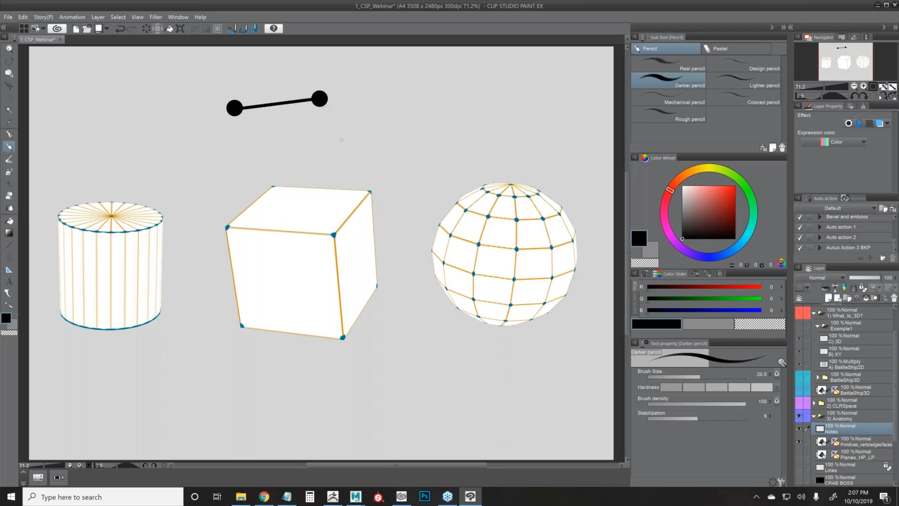
Place two larger dots below the line and connect all four dots into a closed quad at brush size 30.
key(bracketright)
key(bracketright)
key(bracketright)
key(bracketright)
key(bracketright)
key(bracketright)
key(bracketright)
key(bracketright)
key(bracketright)
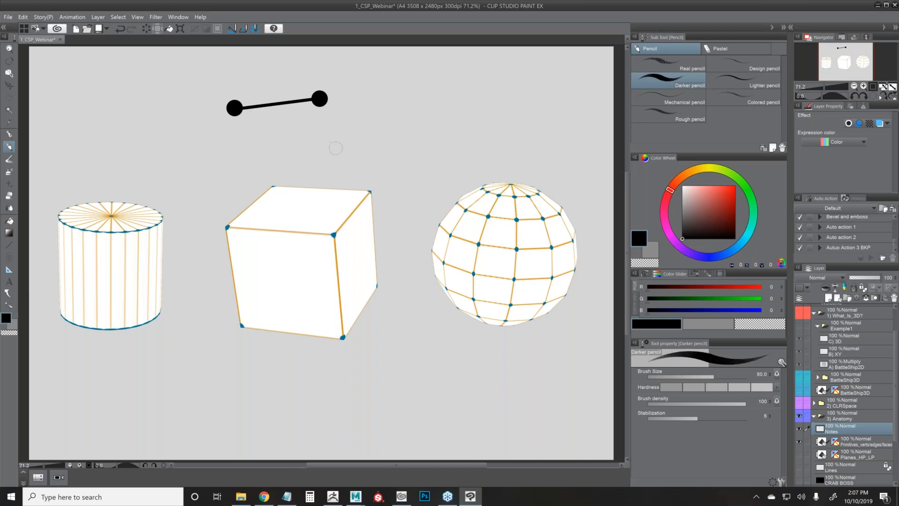
click(333, 145)
click(234, 162)
key(bracketleft)
key(bracketleft)
key(bracketleft)
key(bracketleft)
key(bracketleft)
key(bracketleft)
key(bracketleft)
mouse_move(234, 107)
mouse_down()
mouse_move(334, 145)
mouse_move(319, 98)
mouse_up()
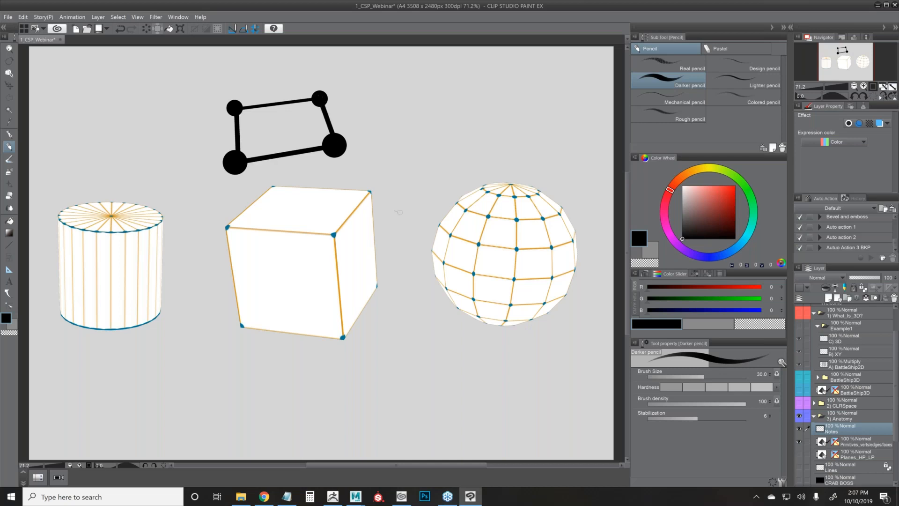
Rotate the cube and tilt the cylinder on the primitives layer using the Object tool.
key(o)
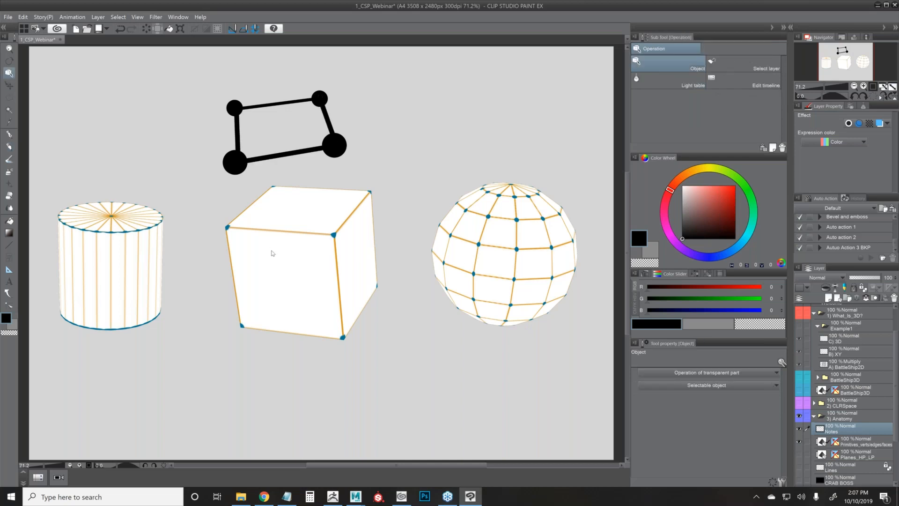
click(272, 252)
drag(314, 194, 347, 211)
click(475, 249)
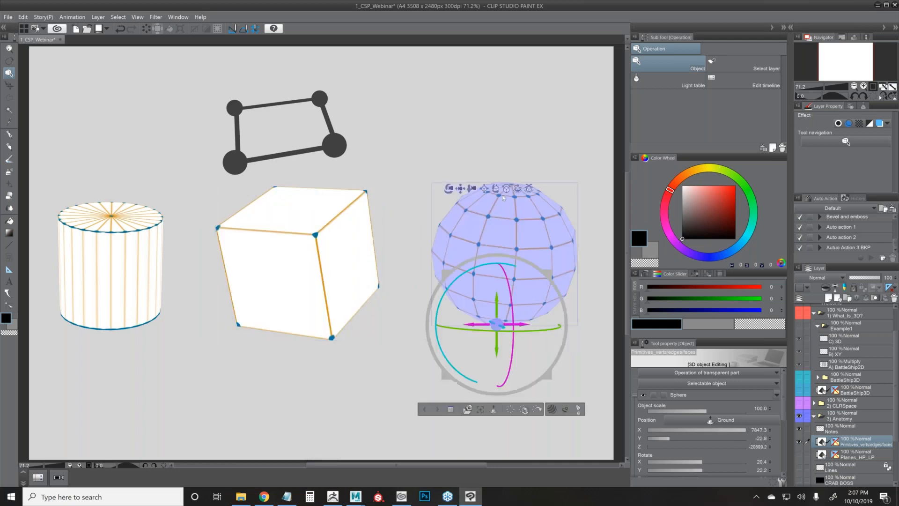
click(125, 272)
drag(139, 208, 166, 230)
Rotate the cube to X 24.1, Y 8.3 and the sphere to X 27.3, Y 54.8.
click(287, 217)
drag(299, 192, 349, 199)
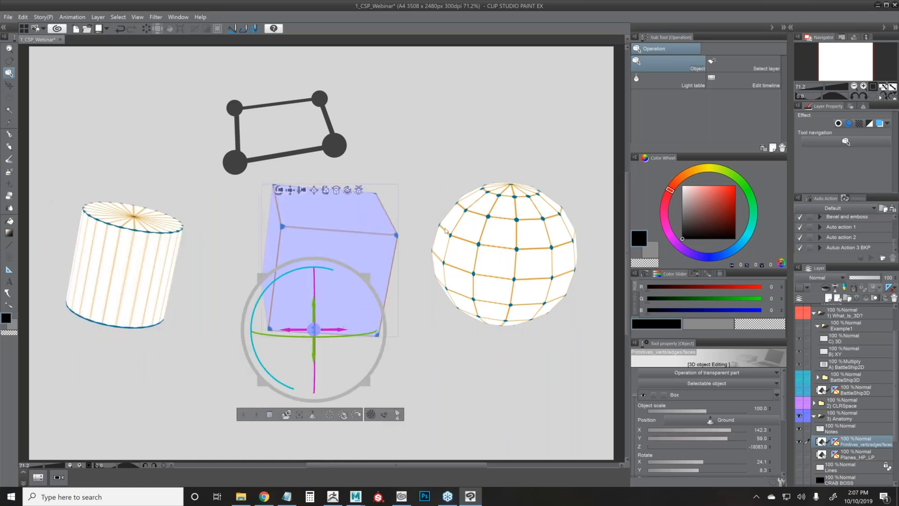
click(499, 204)
mouse_move(517, 188)
mouse_down()
mouse_move(491, 190)
mouse_move(530, 189)
mouse_up()
click(330, 224)
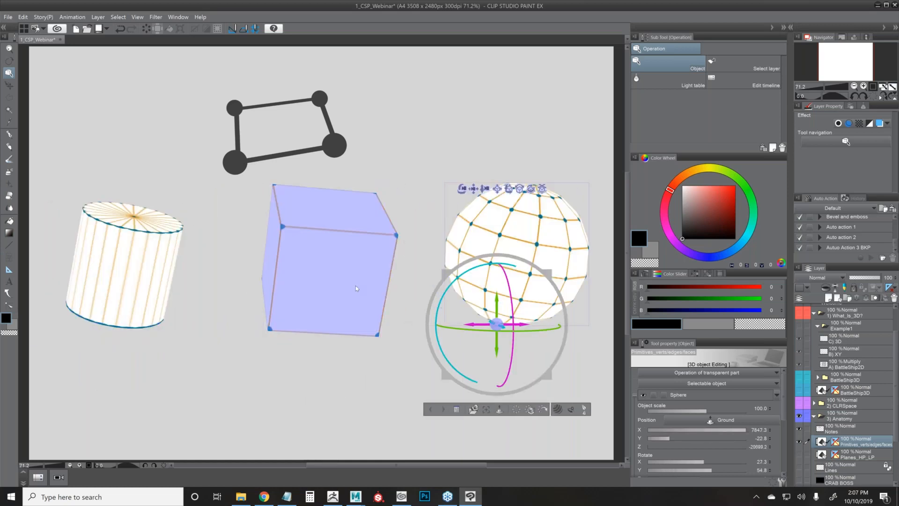
click(496, 230)
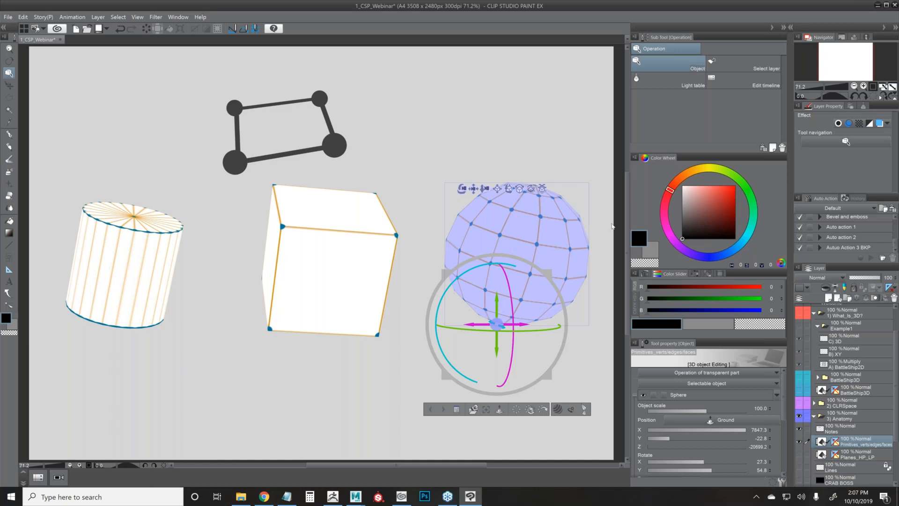
Show the Planes_HP_LP and Lines layers in place of Notes and the primitives, and turn the planes model slightly.
click(799, 428)
click(799, 454)
scroll(896, 398, down, 2)
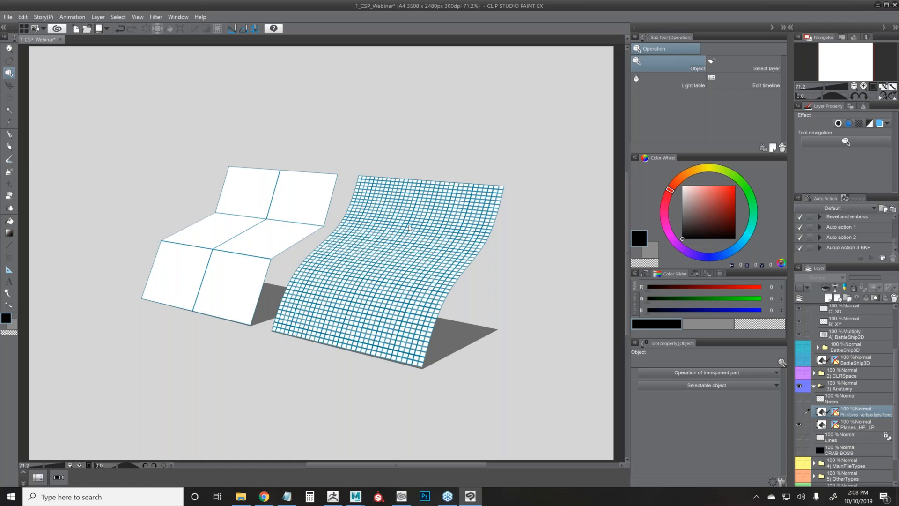
click(409, 229)
drag(360, 242, 245, 185)
click(799, 437)
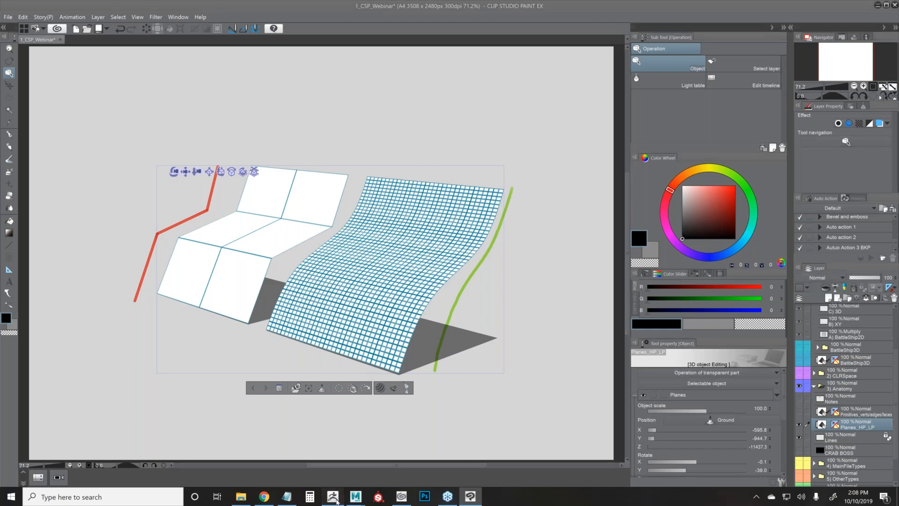
Switch to ZBrush, examine the alien crab sculpt up close and check its active points count.
click(333, 498)
key(Tab)
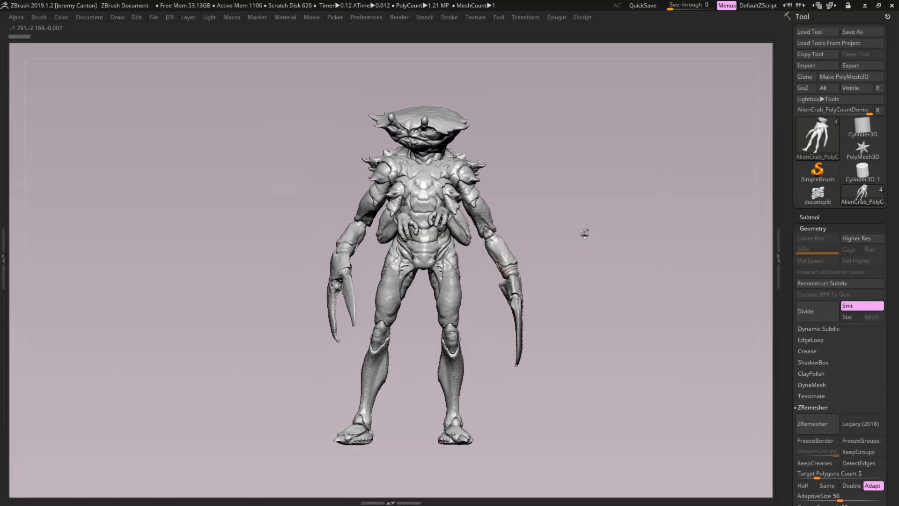
drag(585, 233, 584, 274)
mouse_move(595, 203)
mouse_down()
mouse_move(579, 242)
mouse_move(585, 255)
mouse_up()
key(Tab)
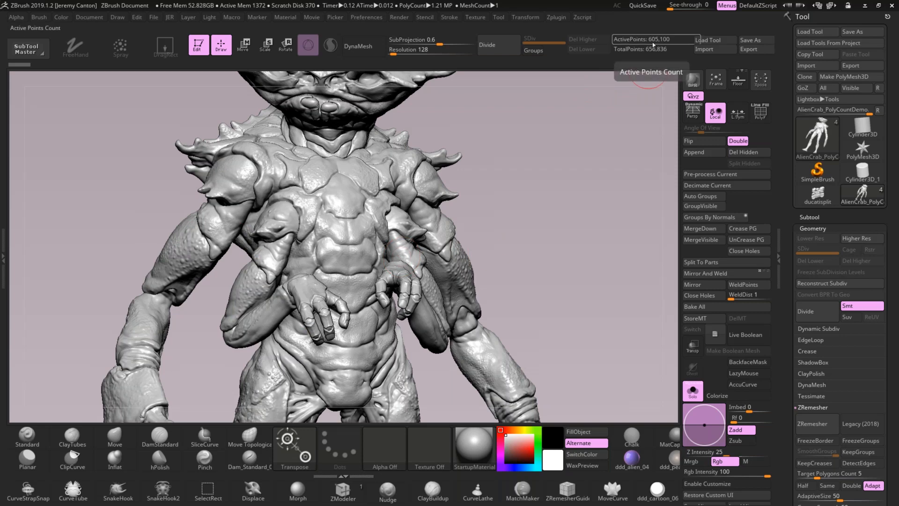
key(Tab)
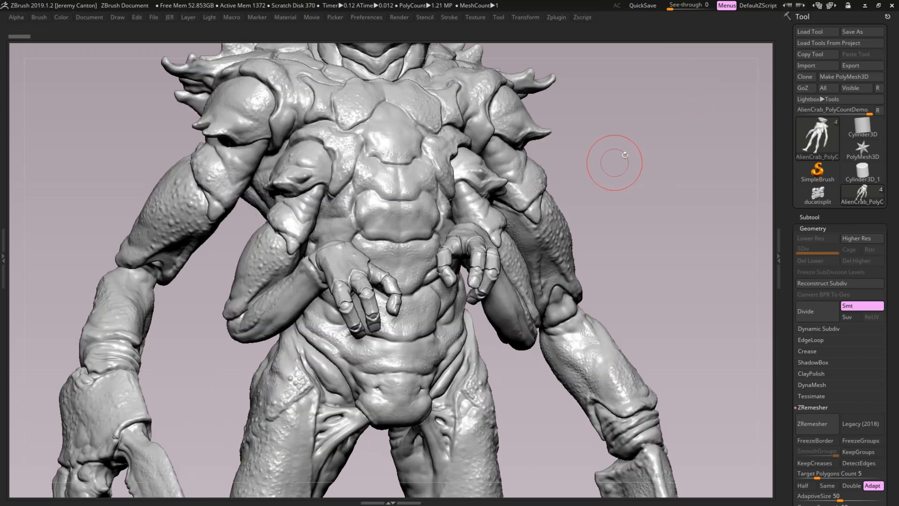
Examine the crab's dense wireframe and coloured polygroups from several distances and angles.
mouse_move(615, 163)
mouse_down()
mouse_move(587, 244)
mouse_move(232, 404)
mouse_up()
mouse_move(665, 281)
mouse_down()
mouse_move(592, 233)
mouse_move(551, 250)
mouse_move(582, 251)
mouse_move(574, 266)
mouse_move(567, 236)
mouse_move(599, 244)
mouse_up()
drag(607, 250, 530, 276)
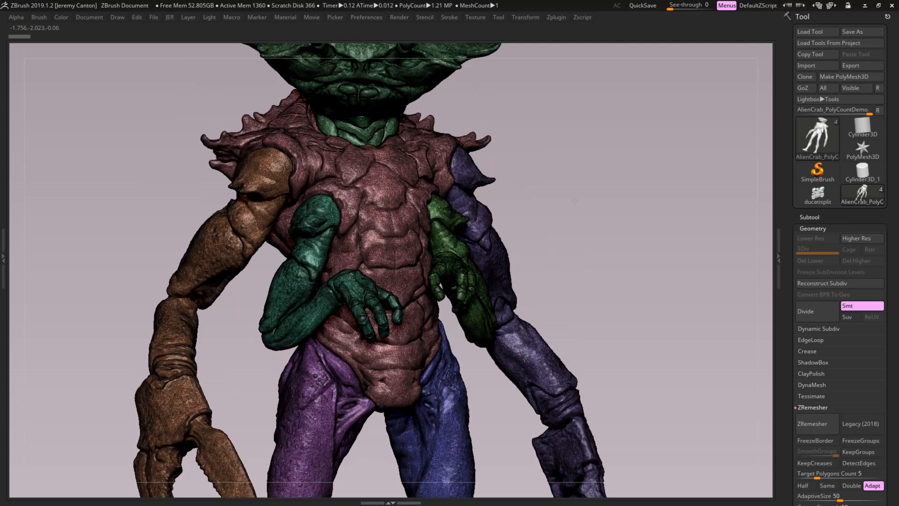
drag(574, 200, 588, 231)
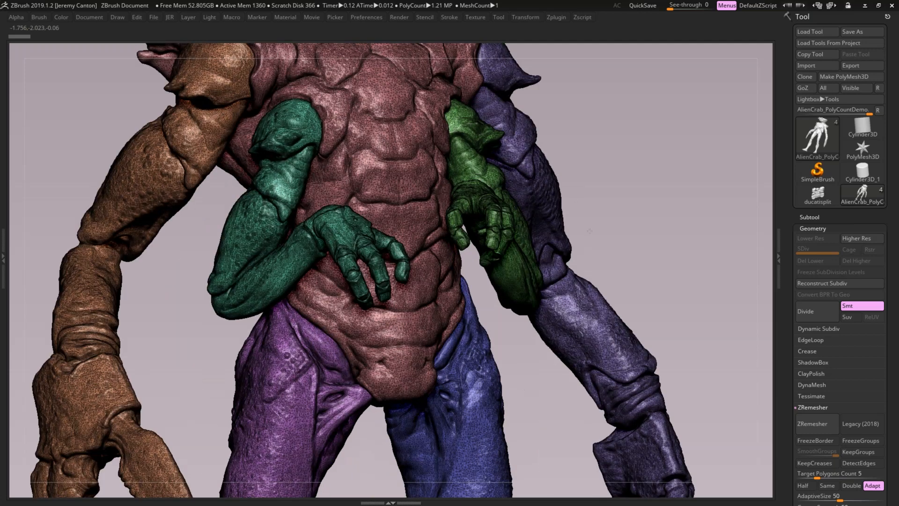
drag(589, 230, 638, 349)
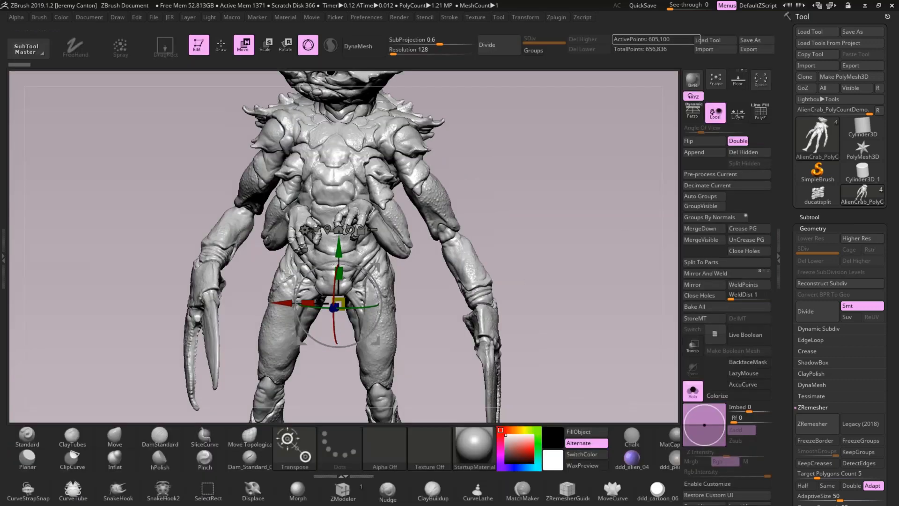
Hide the LP1 and LP_extreme subtools and display LP beside AlienCrab_PolyCountDemo with LP selected.
click(810, 217)
mouse_move(847, 273)
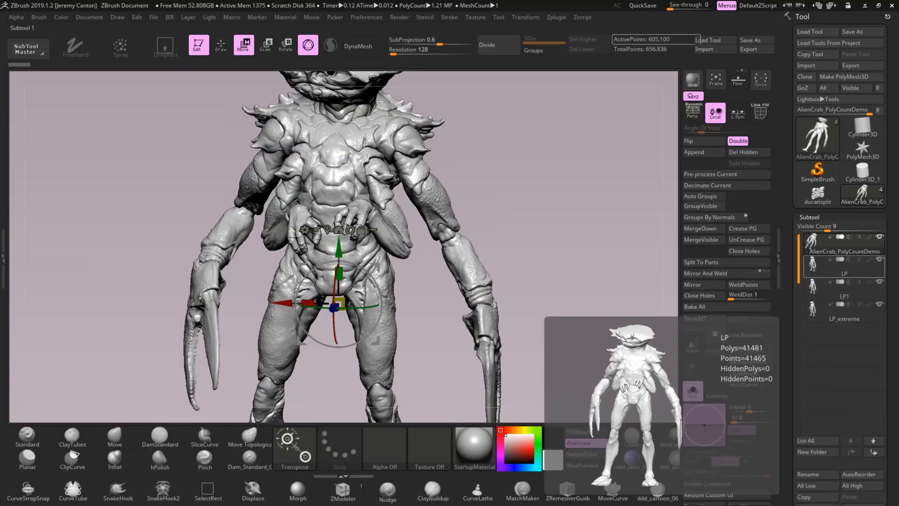
click(883, 283)
drag(881, 282, 880, 304)
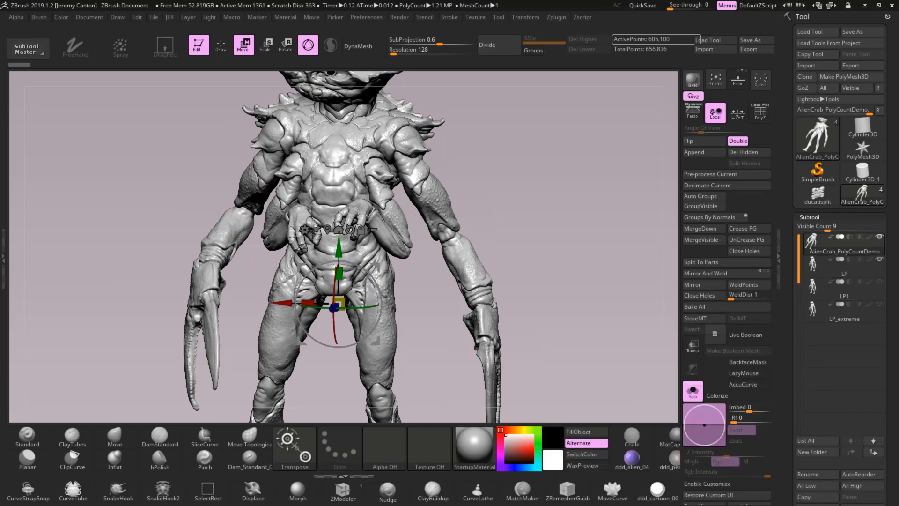
key(Tab)
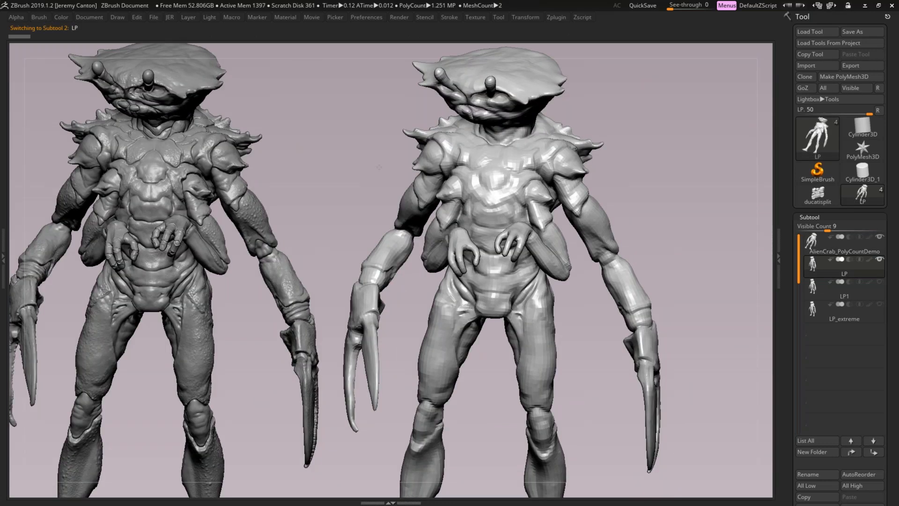
drag(98, 149, 166, 163)
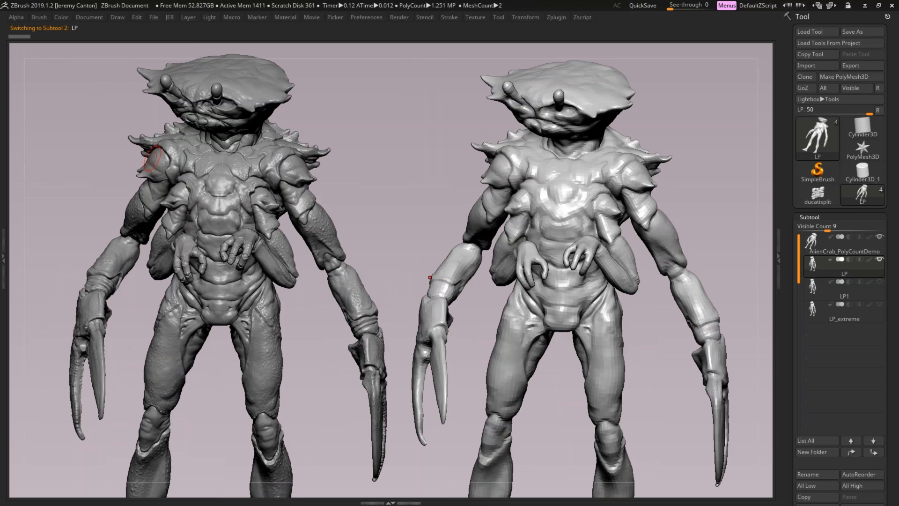
Check the LP subtool's active points, then isolate it and inspect its wireframe from the front and back.
key(Tab)
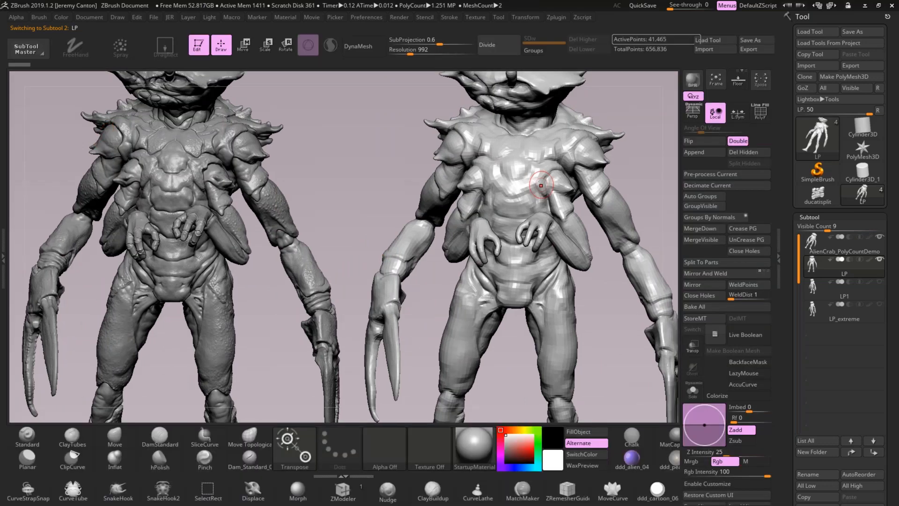
drag(652, 143, 558, 159)
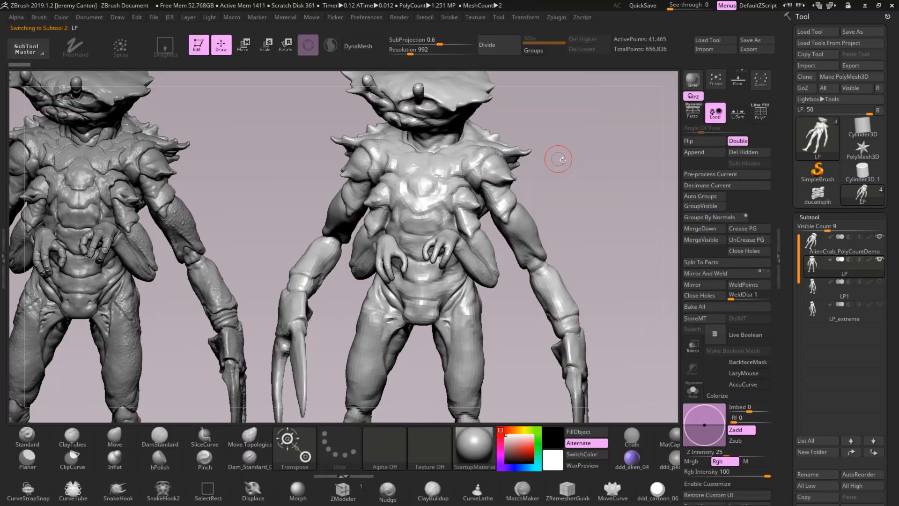
key(Tab)
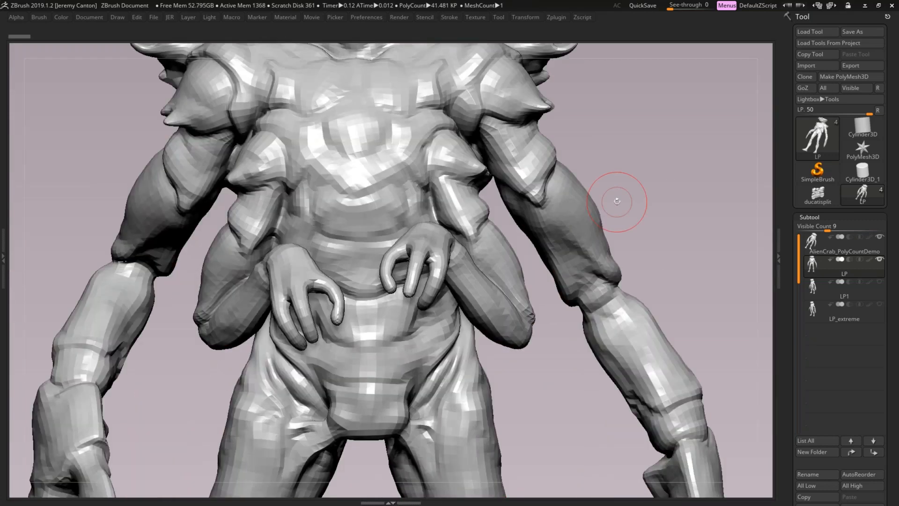
drag(617, 202, 546, 276)
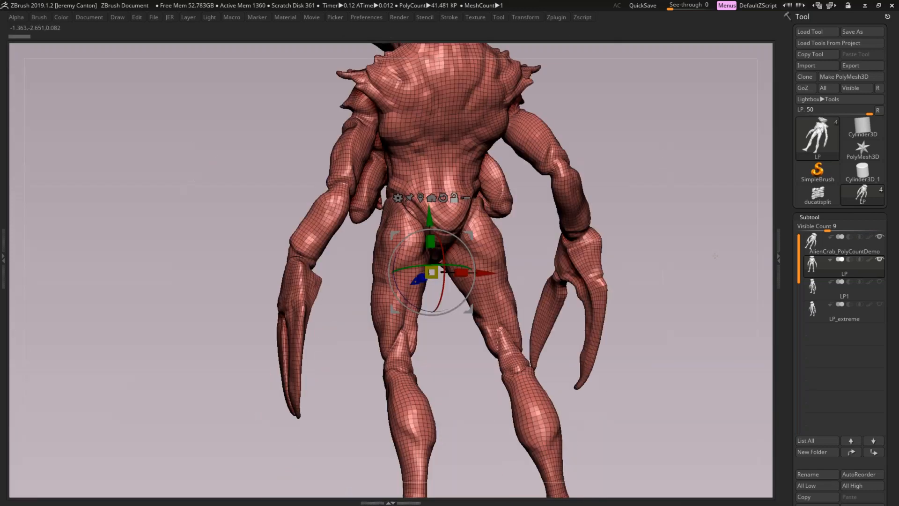
Show the LP1 subtool alongside the other two crabs, frame all three and select LP1.
click(879, 286)
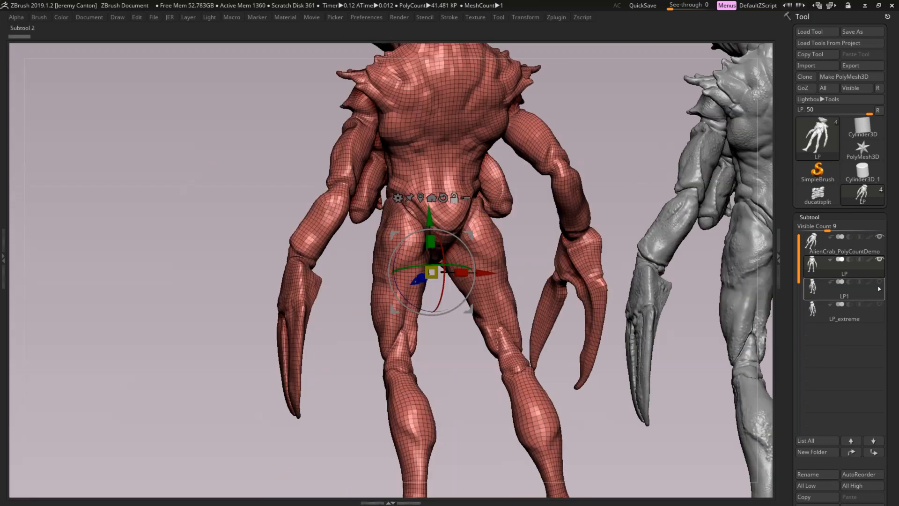
click(879, 282)
drag(604, 136, 595, 160)
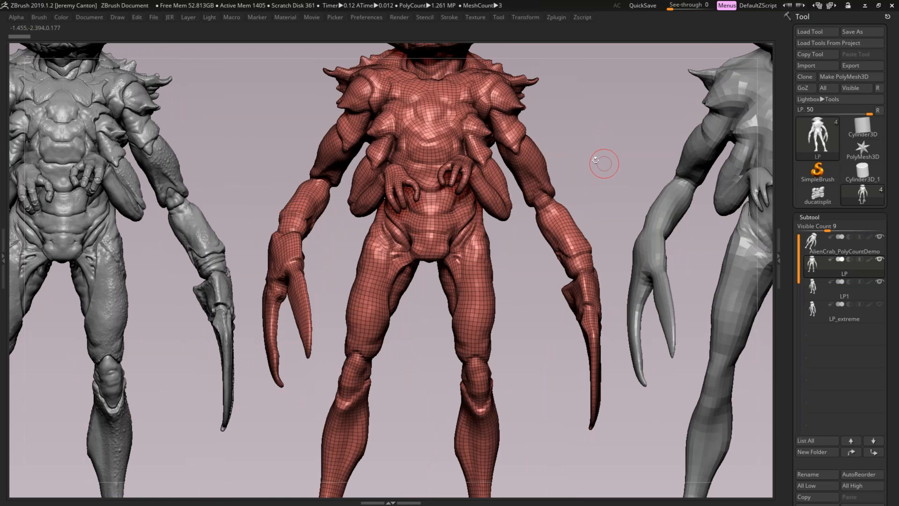
key(f)
alt+click(572, 265)
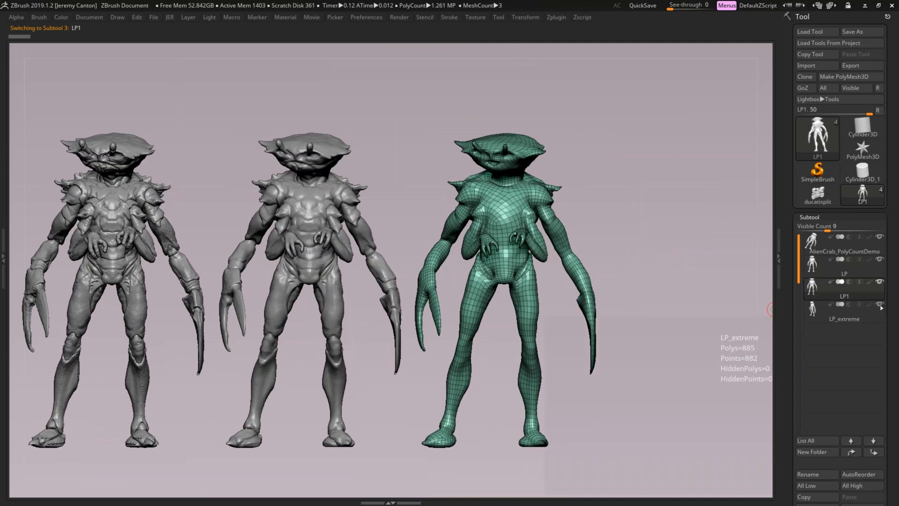
Show and select the LP_extreme subtool, then line up all four crabs and check its active points.
click(880, 305)
drag(769, 331, 590, 337)
drag(530, 319, 131, 274)
drag(567, 152, 568, 262)
key(Tab)
key(Tab)
drag(480, 248, 657, 211)
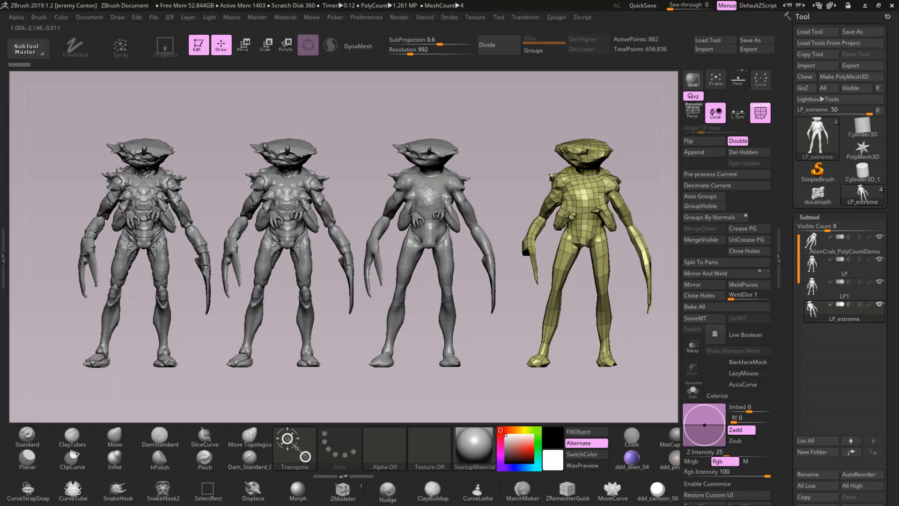
Compare the wireframes and active points of the AlienCrab_PolyCountDemo and LP1 subtools.
alt+click(434, 187)
alt+click(141, 202)
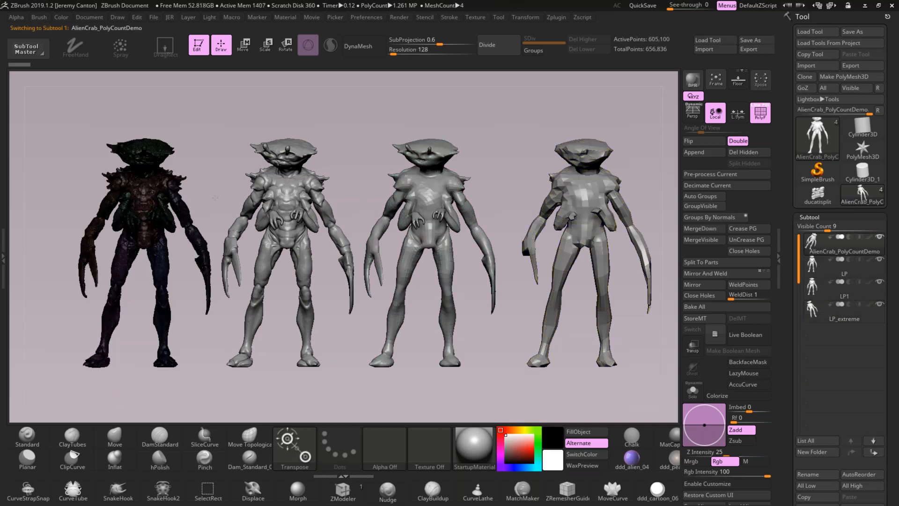
drag(115, 229, 225, 270)
mouse_move(481, 184)
mouse_down()
mouse_move(592, 199)
mouse_move(503, 176)
mouse_move(461, 189)
mouse_move(391, 172)
mouse_move(202, 214)
mouse_up()
alt+click(501, 175)
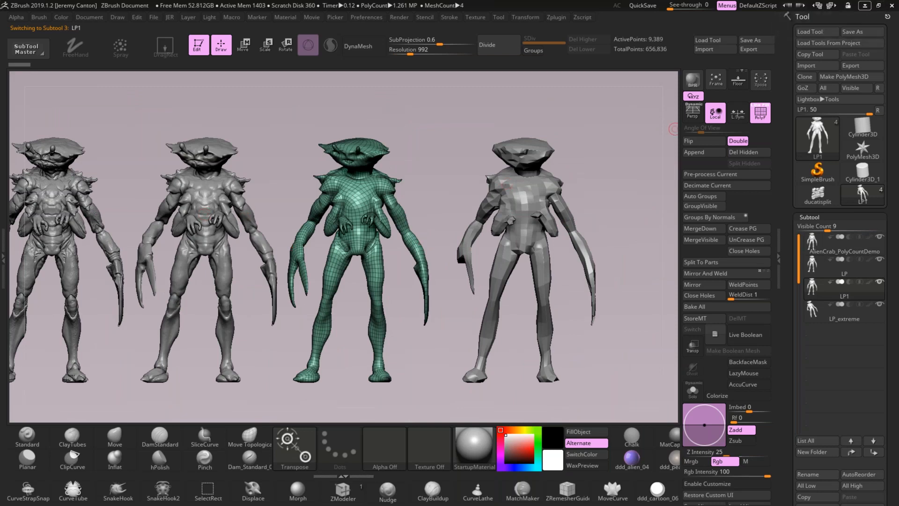
Return to Clip Studio Paint, collapse and hide the 3) Anatomy folder, then show and expand 4) MainFileTypes.
click(864, 5)
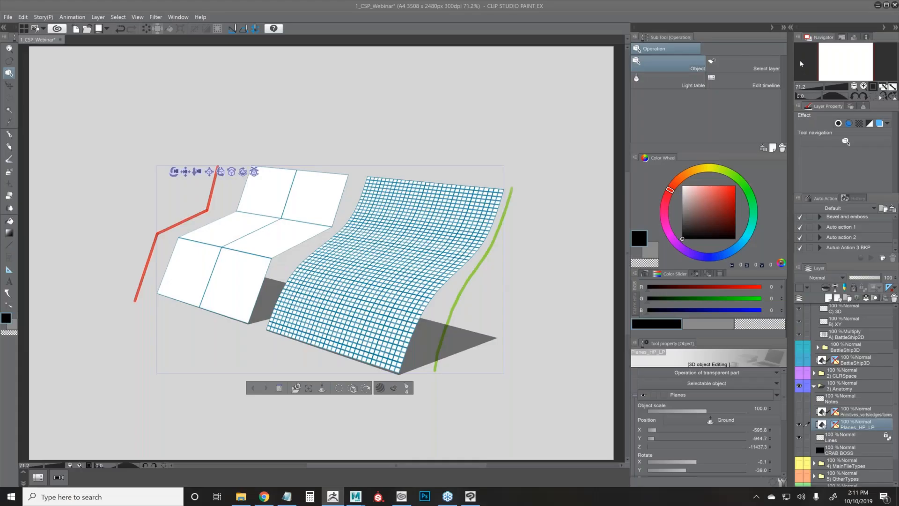
click(812, 387)
click(800, 428)
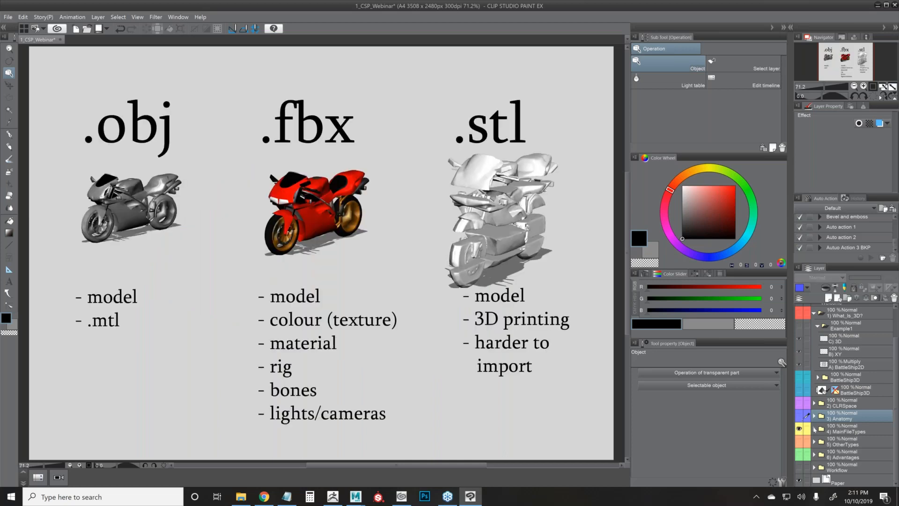
click(815, 428)
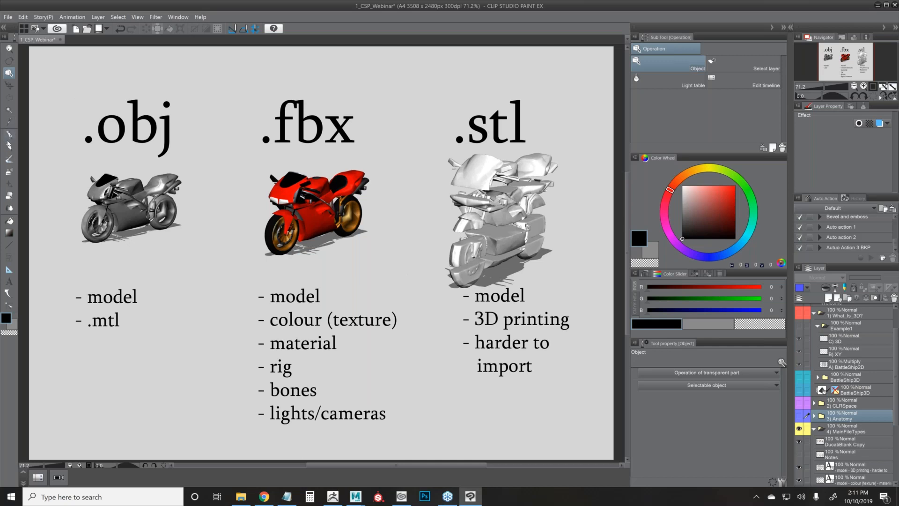
Choose the Calligraphy pen with a muted red and add a new raster layer above DucatiBlank Copy.
click(9, 134)
click(720, 194)
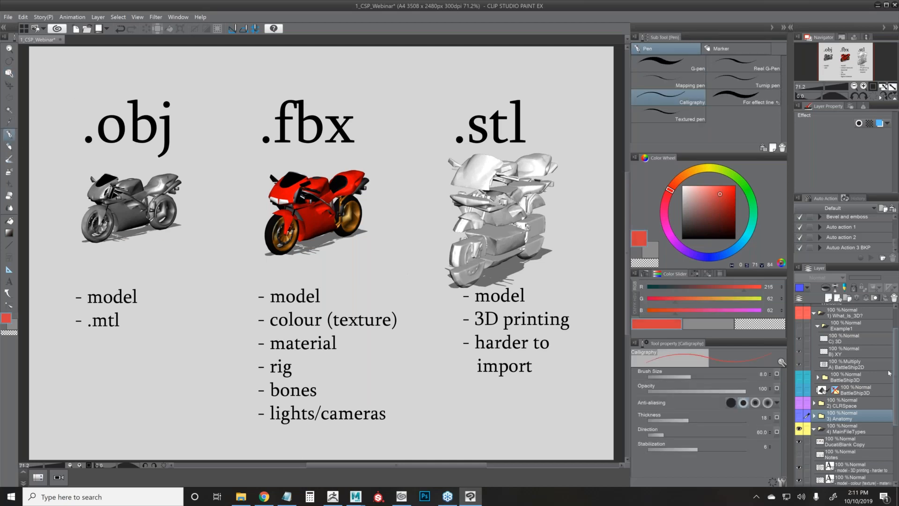
click(841, 441)
key(ctrl+shift+n)
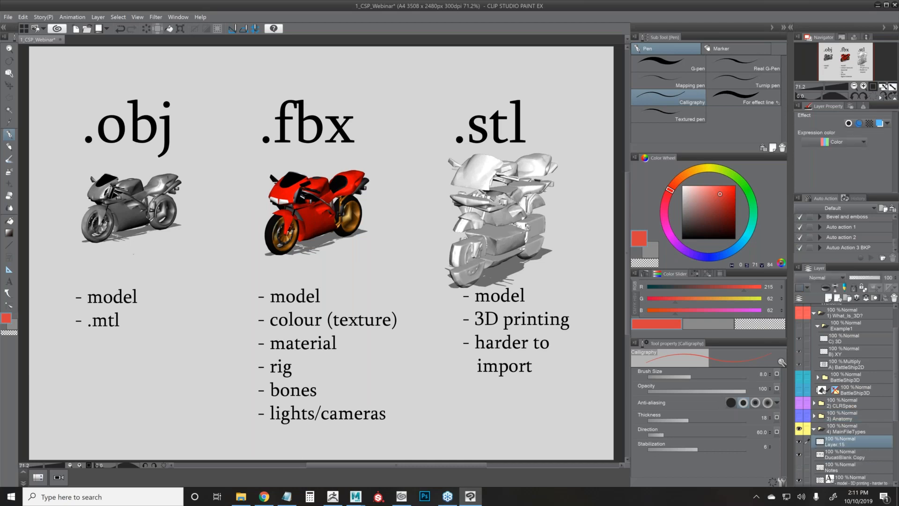
Circle the .obj heading and motorcycle and scribble under the .mtl note in red, then undo those strokes.
mouse_move(118, 246)
mouse_down()
mouse_move(150, 241)
mouse_move(157, 159)
mouse_up()
mouse_move(200, 145)
mouse_down()
mouse_move(241, 90)
mouse_move(75, 150)
mouse_up()
mouse_move(121, 328)
mouse_down()
mouse_move(96, 332)
mouse_move(117, 337)
mouse_move(110, 333)
mouse_up()
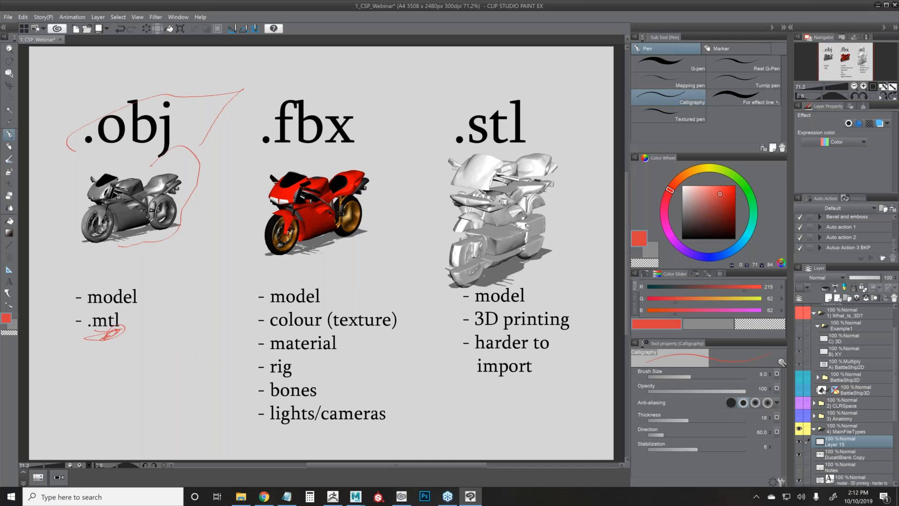
key(ctrl+z)
key(ctrl+z)
key(ctrl+z)
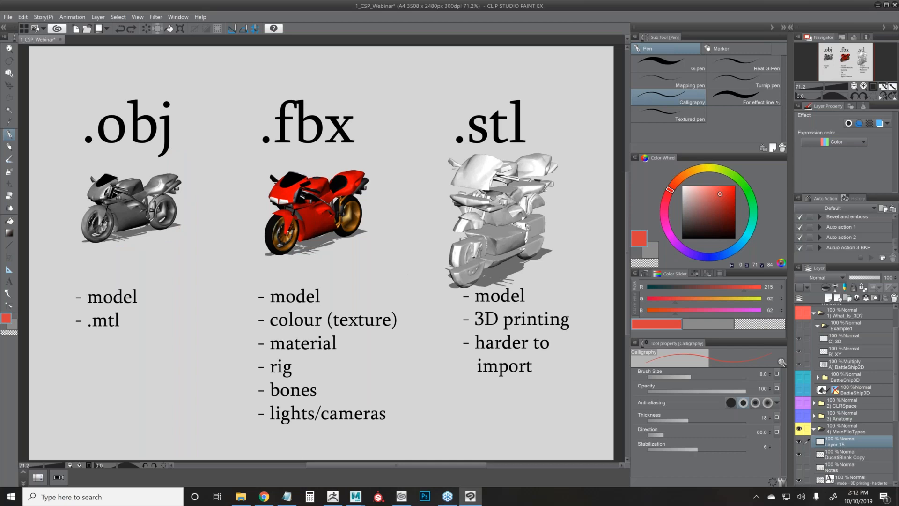
Increase the Calligraphy pen's brush size to 25.
key(bracketright)
key(bracketright)
key(bracketright)
key(bracketright)
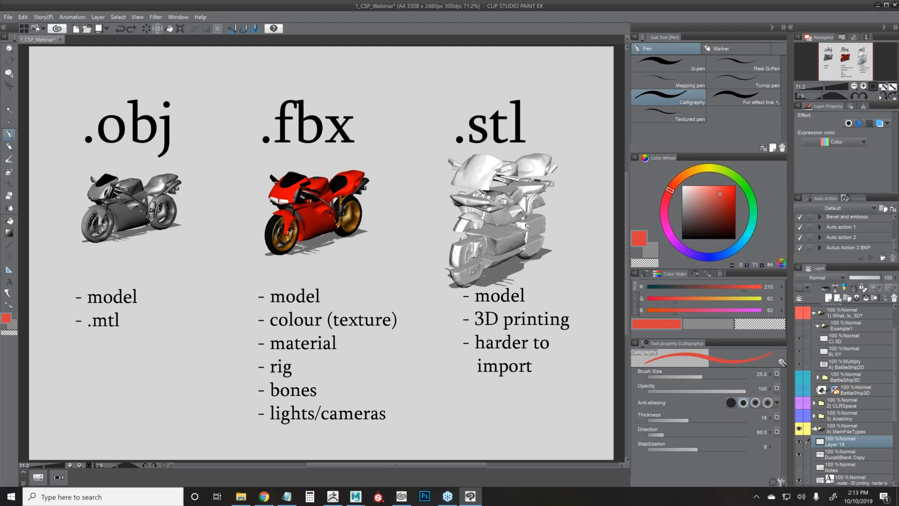
Collapse and hide the 4) MainFileTypes folder, then show and select the 5) OtherTypes folder.
scroll(896, 406, down, 2)
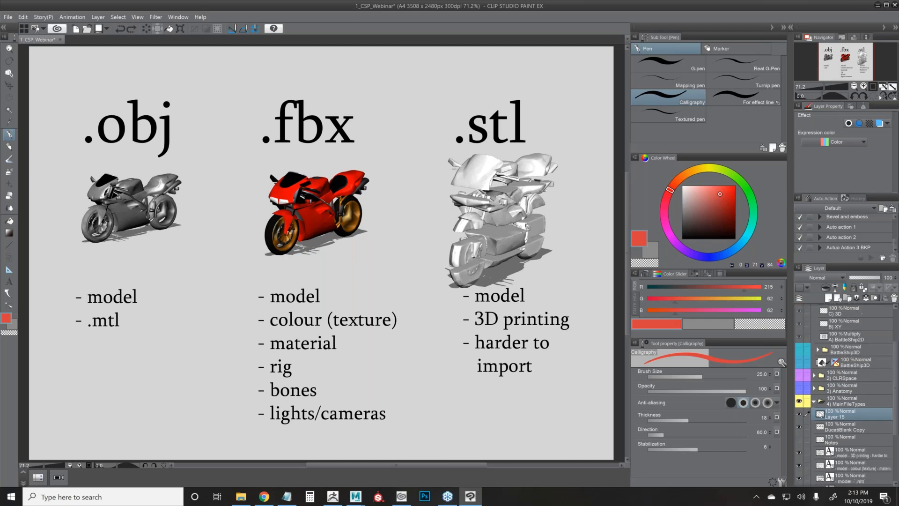
scroll(896, 417, down, 5)
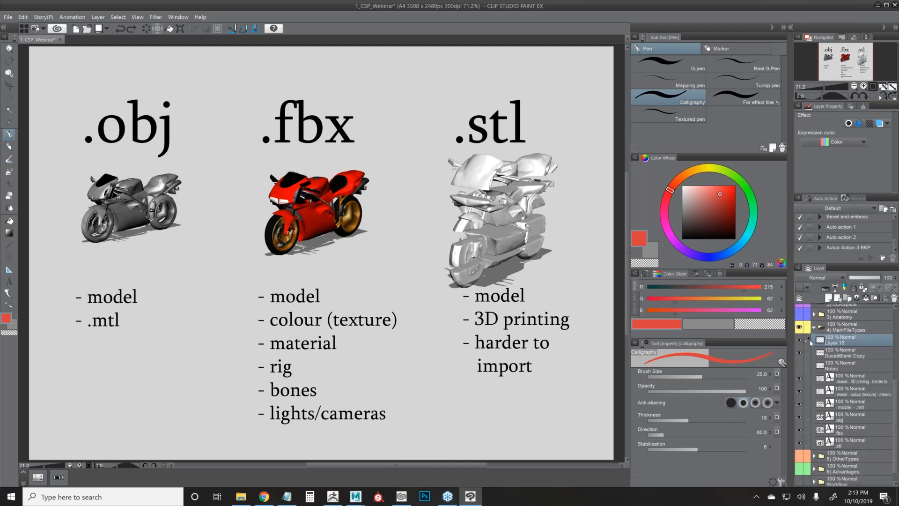
click(813, 327)
click(799, 428)
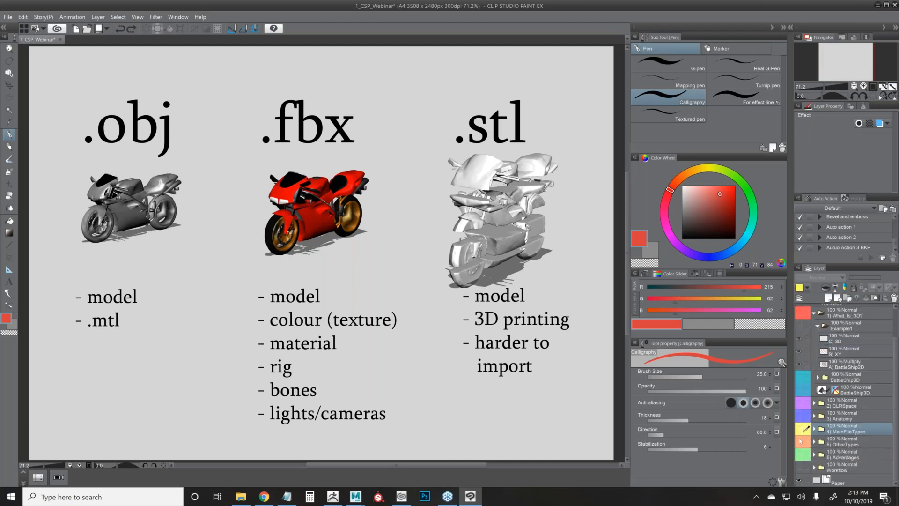
click(799, 441)
click(838, 444)
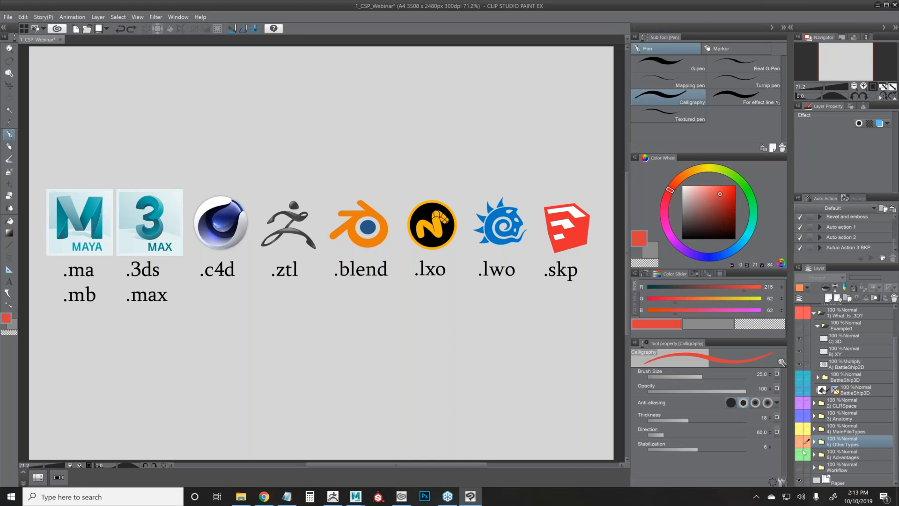
Hide the 5) OtherTypes folder, then show and expand the 6) Advantages folder.
click(799, 442)
click(800, 454)
click(814, 455)
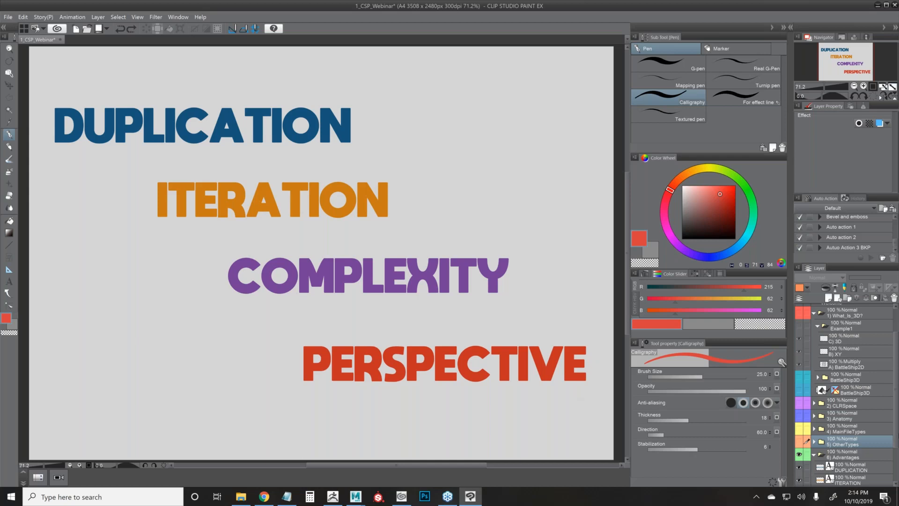
Collapse the 6) Advantages folder and close the 1_CSP_Webinar document without saving it.
scroll(819, 439, down, 2)
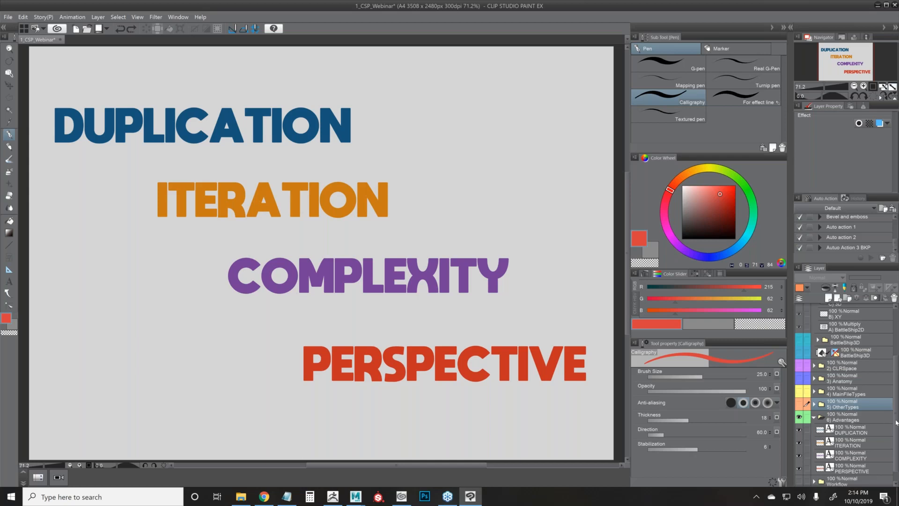
scroll(897, 431, down, 1)
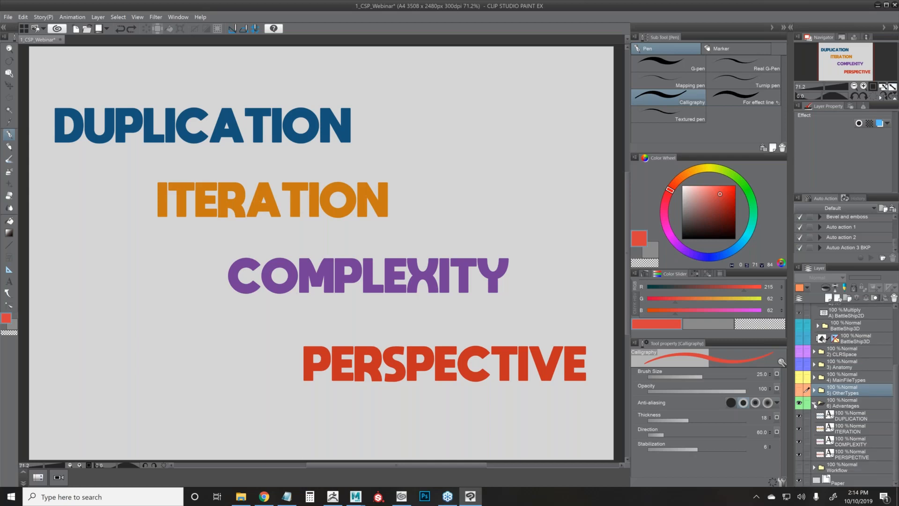
click(814, 404)
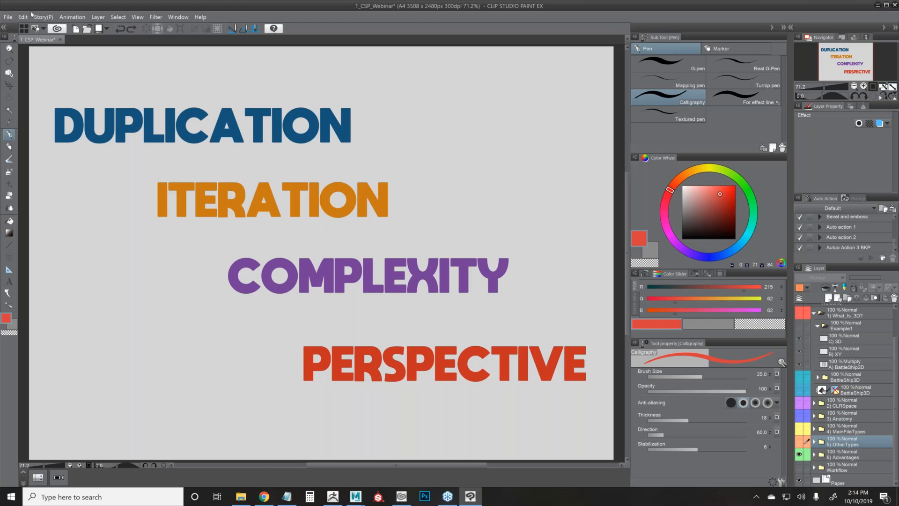
click(60, 40)
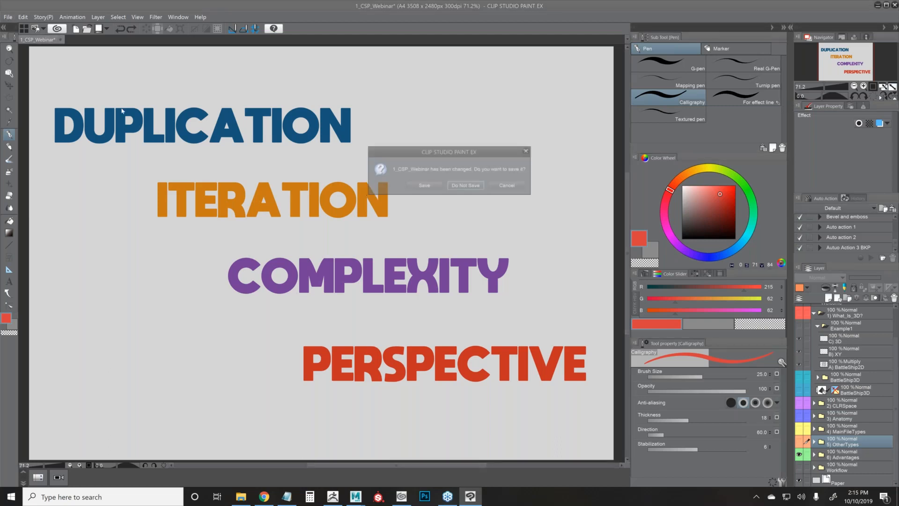
click(7, 17)
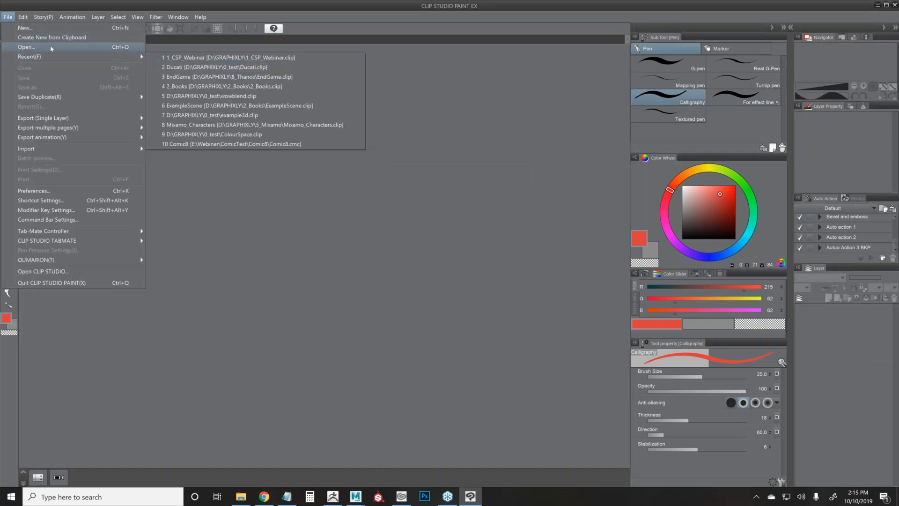
click(49, 47)
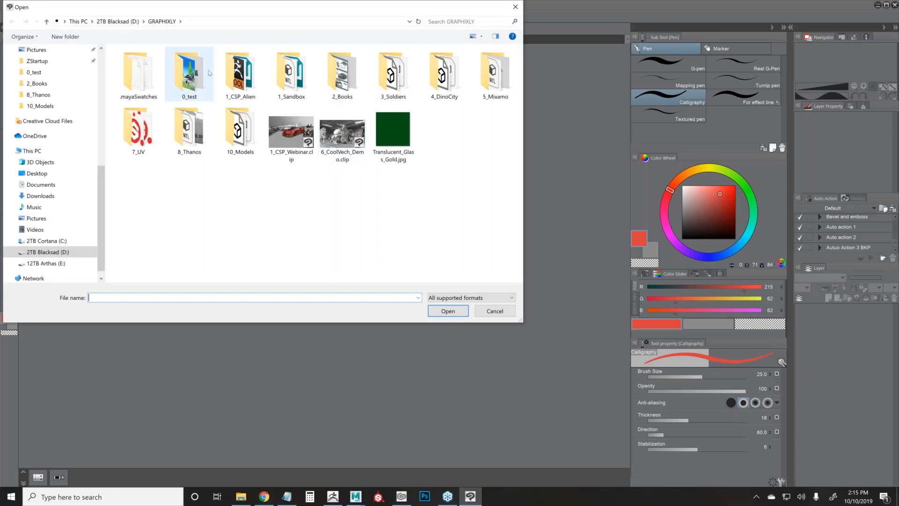
double_click(234, 81)
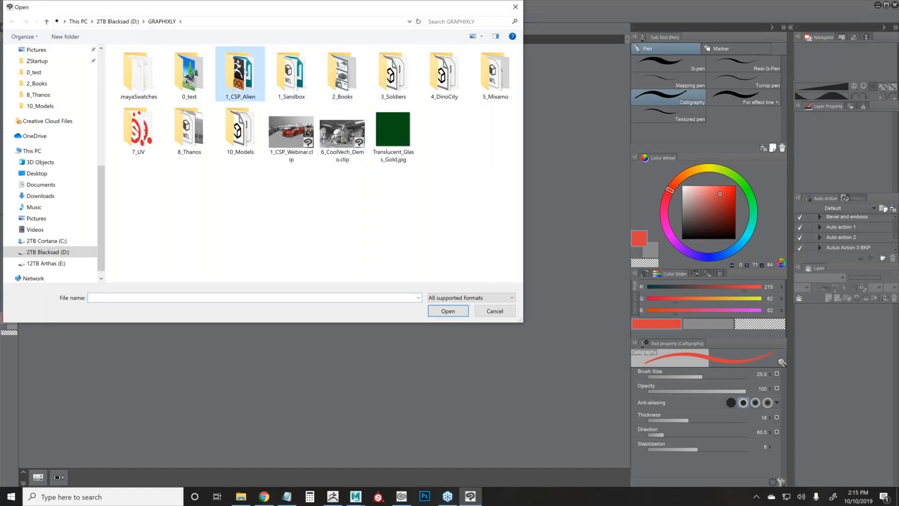
click(162, 21)
double_click(290, 74)
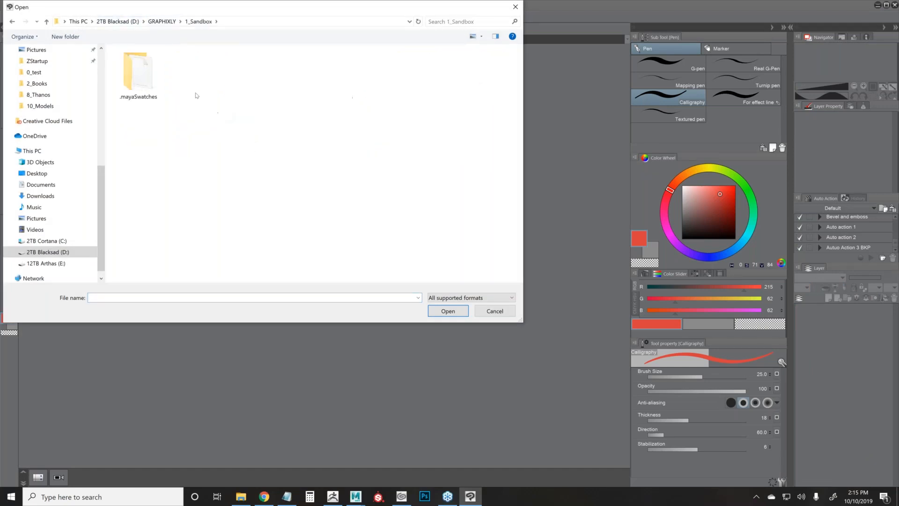
click(494, 311)
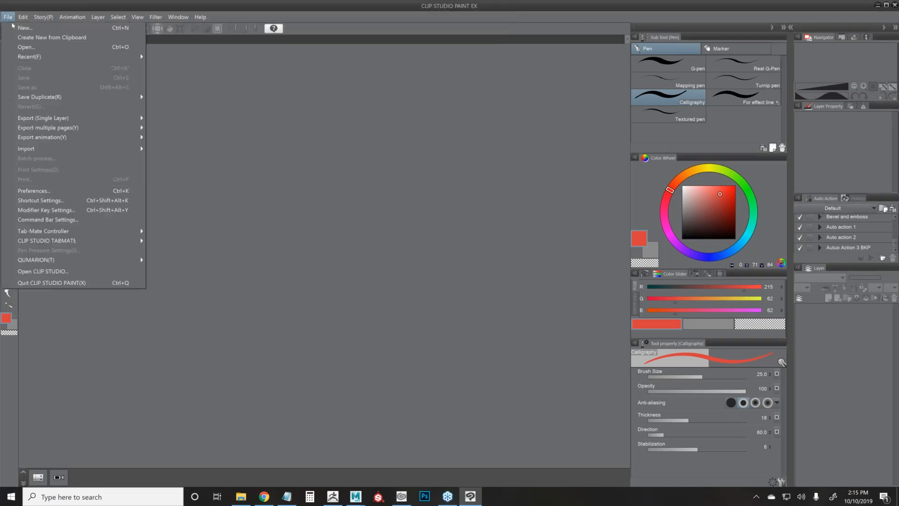
Create a new A5 illustration at 300 dpi and import MURCIELAGO640.FBX from the 1_Sandbox folder as 3D data.
key(ctrl+n)
click(417, 110)
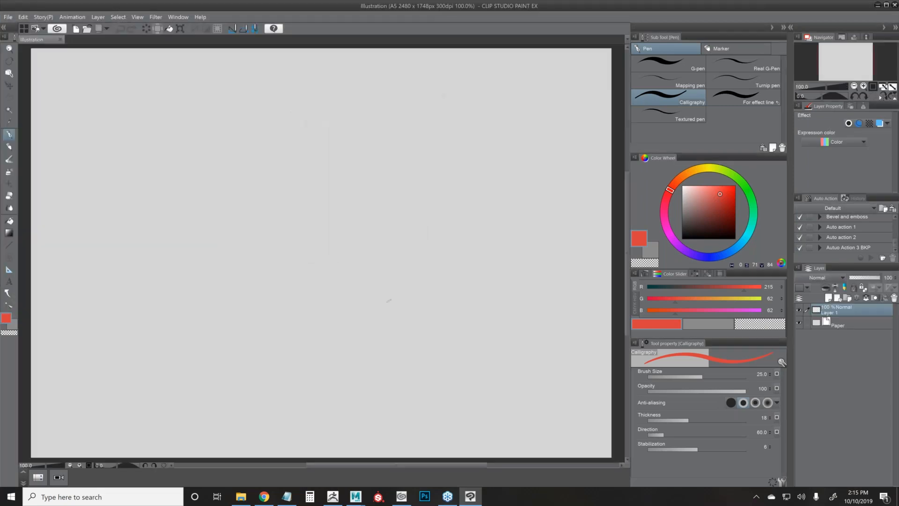
click(8, 17)
mouse_move(61, 148)
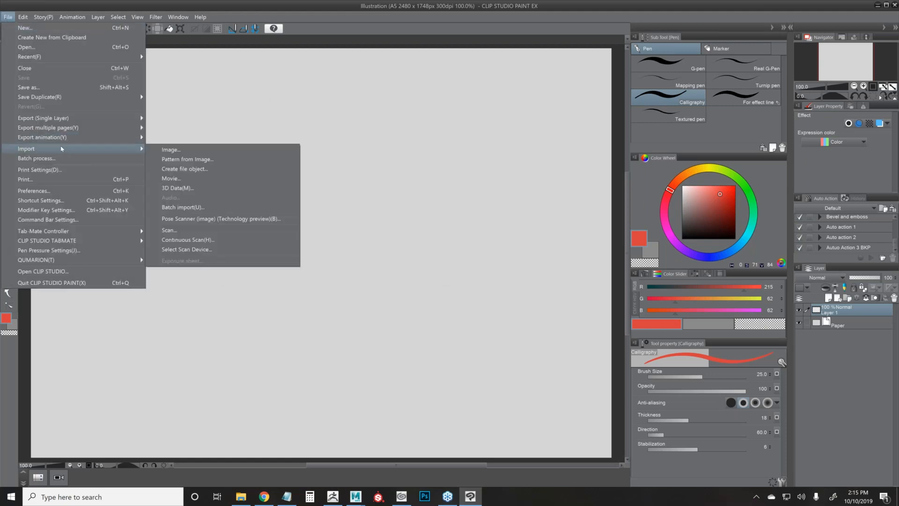
click(206, 188)
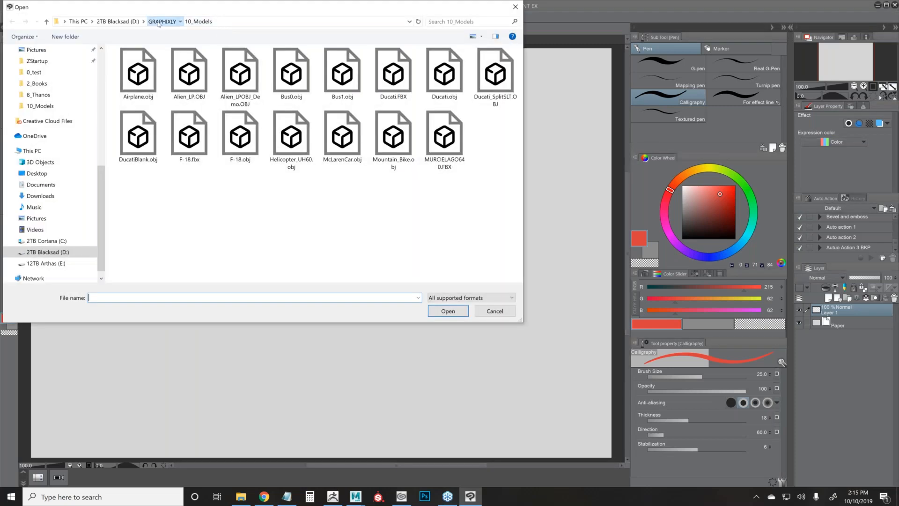
click(159, 22)
double_click(291, 74)
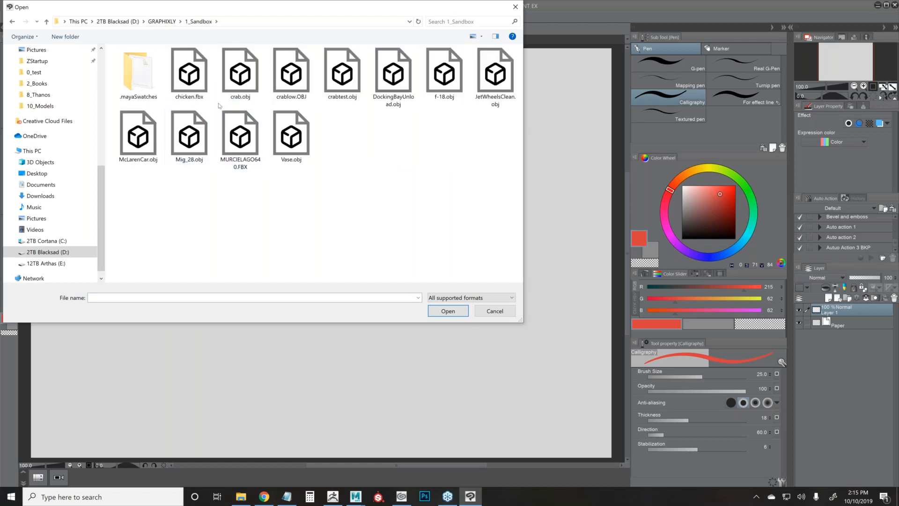
click(393, 78)
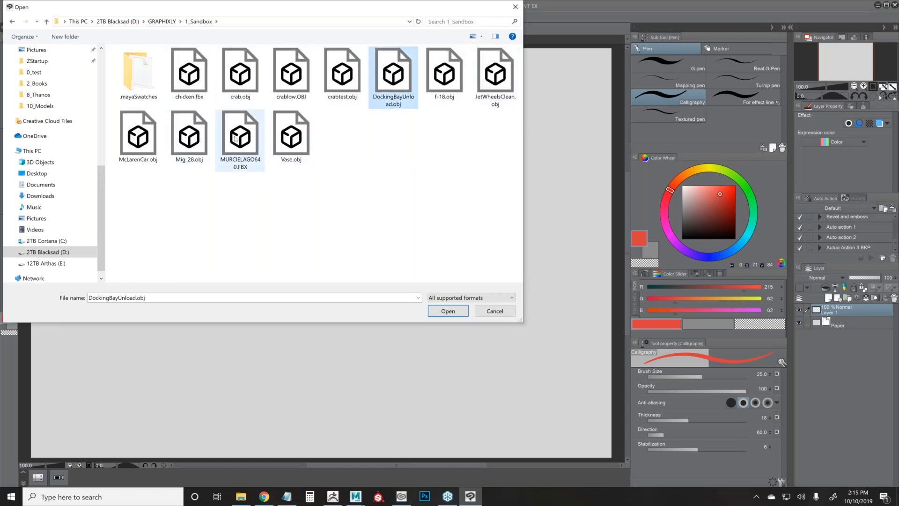
click(237, 139)
click(448, 312)
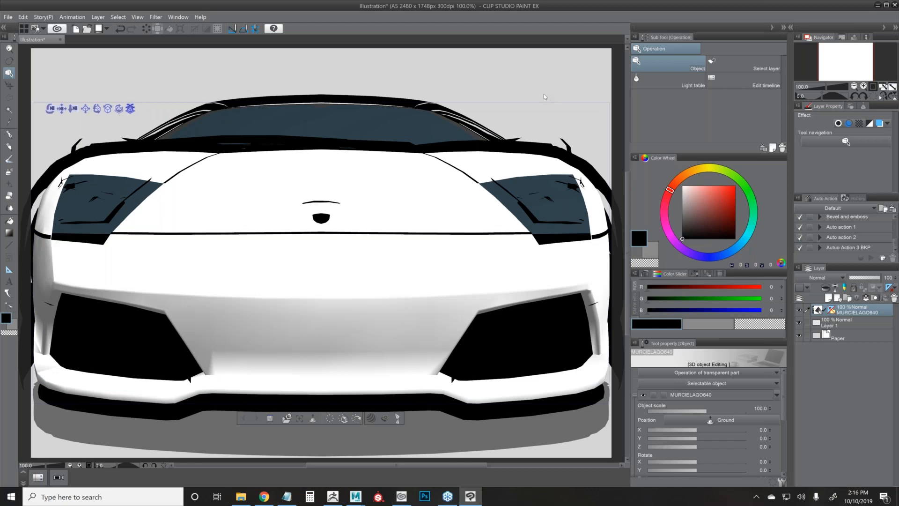
Move the car back to about X -0.7, Z -20.5 and rotate it to about -21.8 degrees around Y.
drag(541, 94, 337, 304)
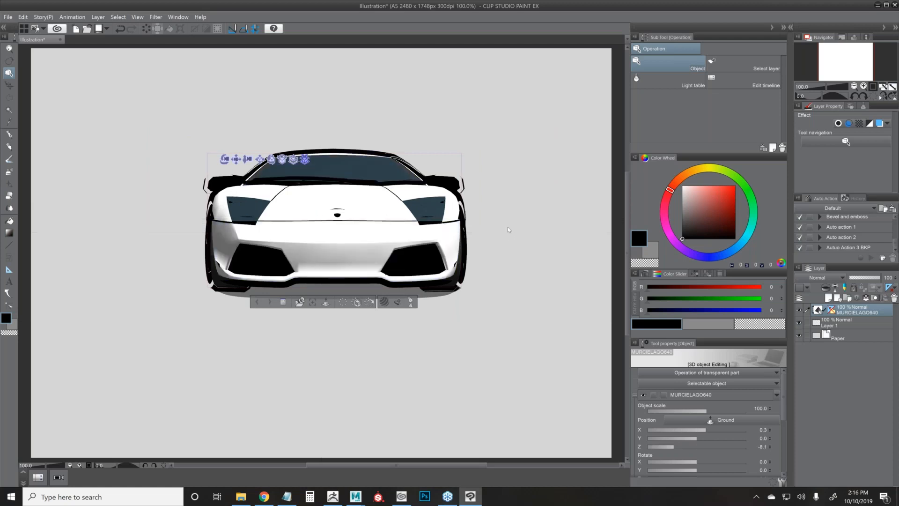
drag(507, 229, 262, 248)
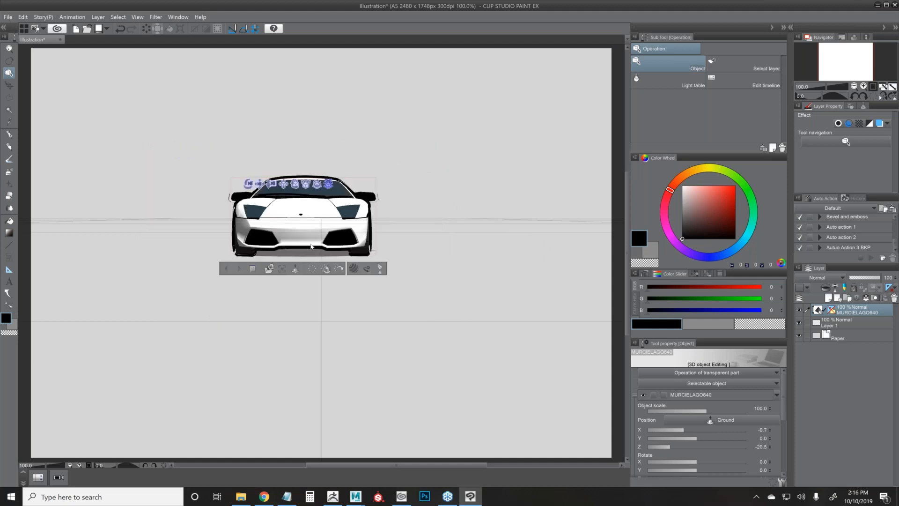
click(317, 186)
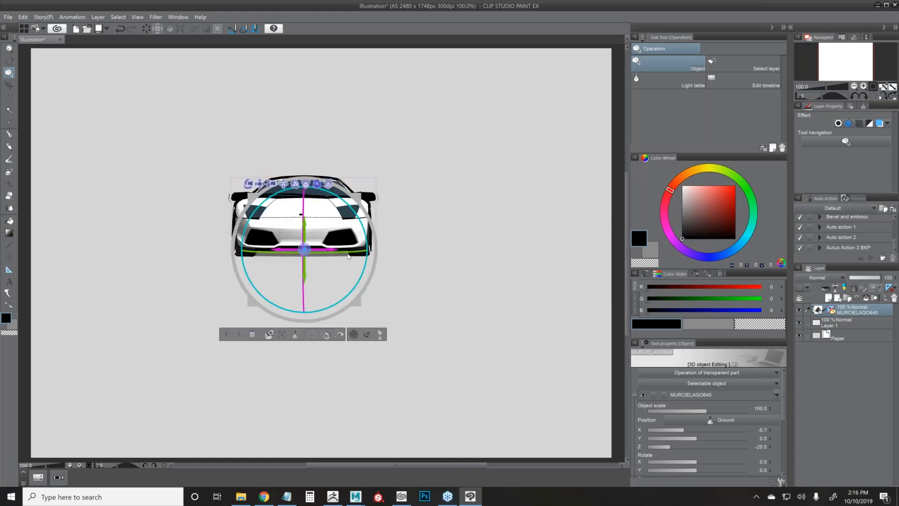
drag(356, 251, 321, 269)
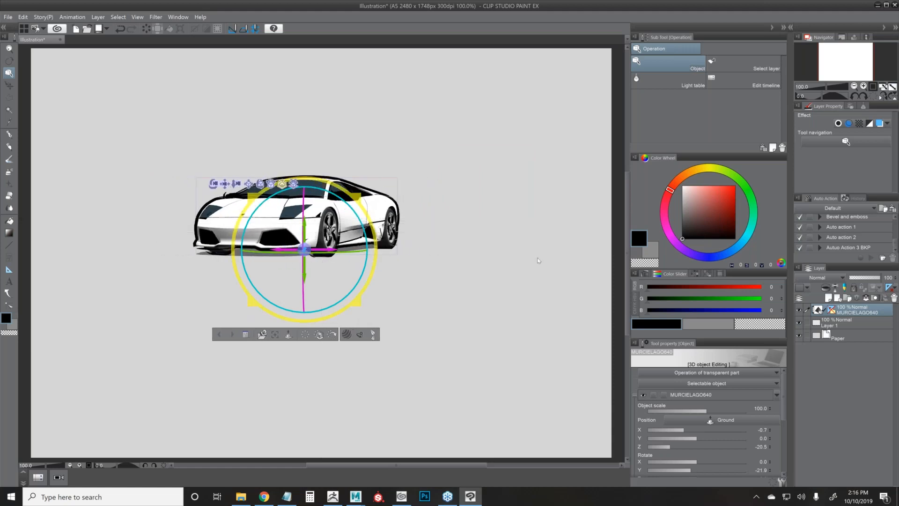
Try turning the car to show its rear side and tilting it to a top view, undoing the tilts.
drag(528, 247, 524, 280)
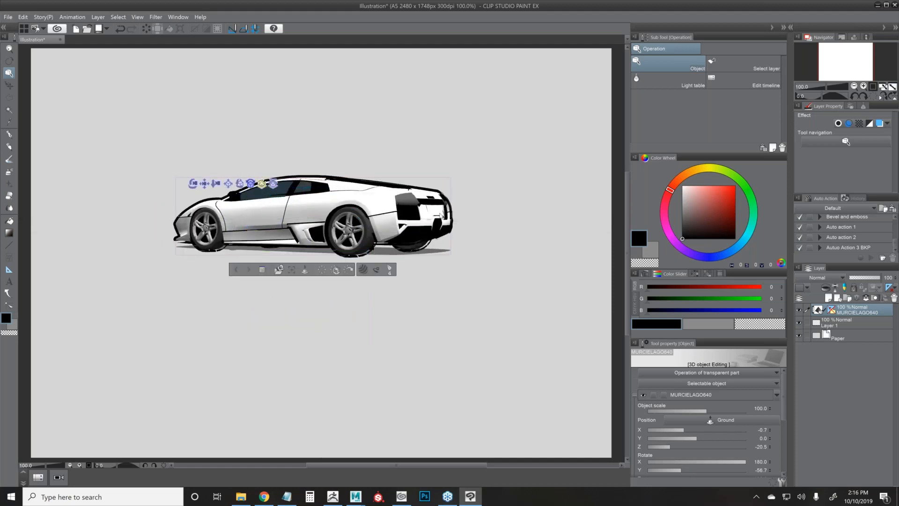
mouse_move(473, 232)
mouse_down()
mouse_move(496, 275)
mouse_move(474, 224)
mouse_move(465, 224)
mouse_move(495, 260)
mouse_move(479, 223)
mouse_up()
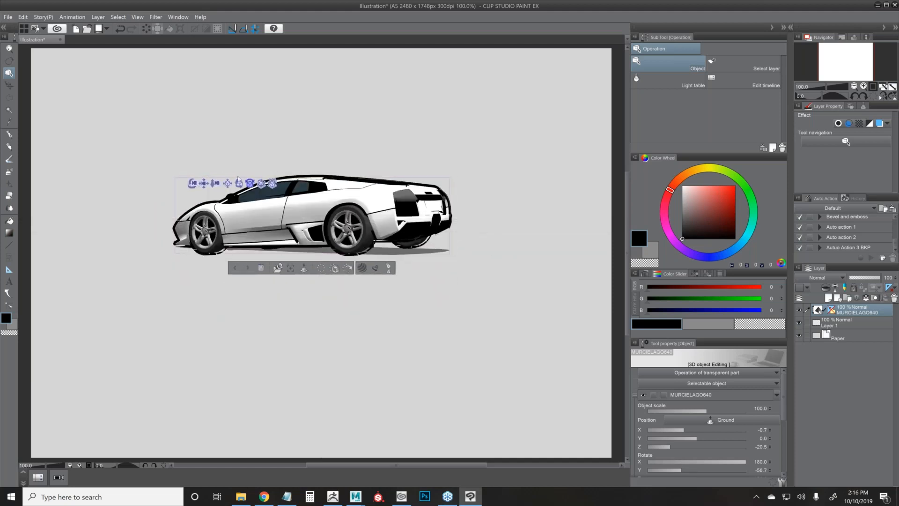
drag(525, 246, 453, 328)
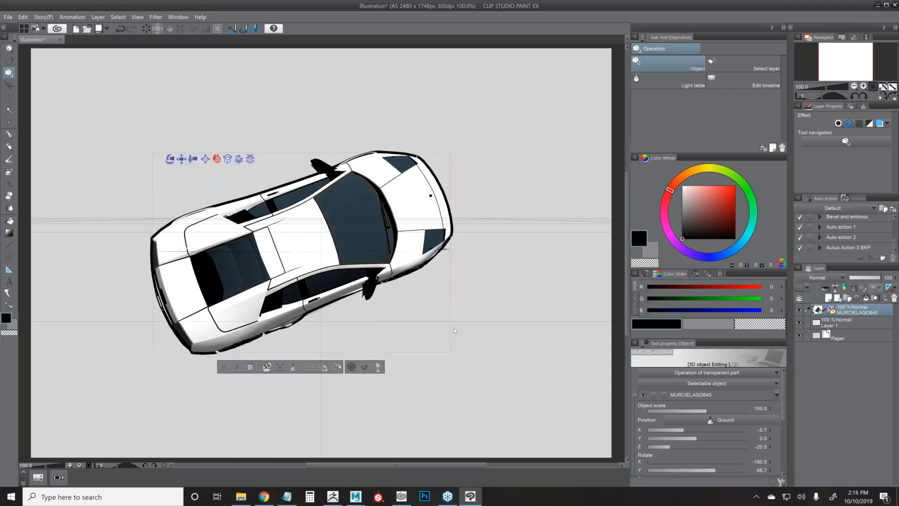
key(ctrl+z)
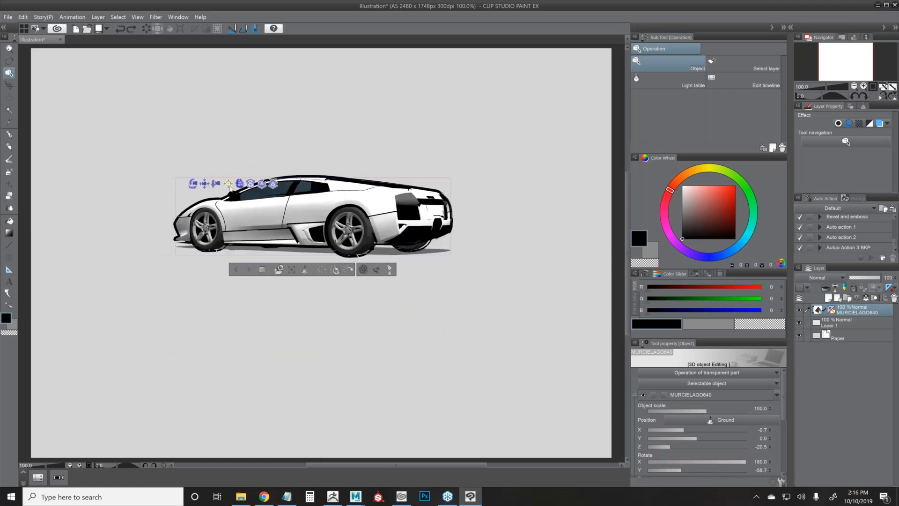
drag(510, 241, 434, 226)
key(ctrl+z)
Rotate the car to about -44.7 degrees around Y, then zoom and pan the camera to frame it larger in the canvas.
click(262, 183)
mouse_move(483, 269)
mouse_down()
mouse_move(515, 262)
mouse_move(496, 267)
mouse_up()
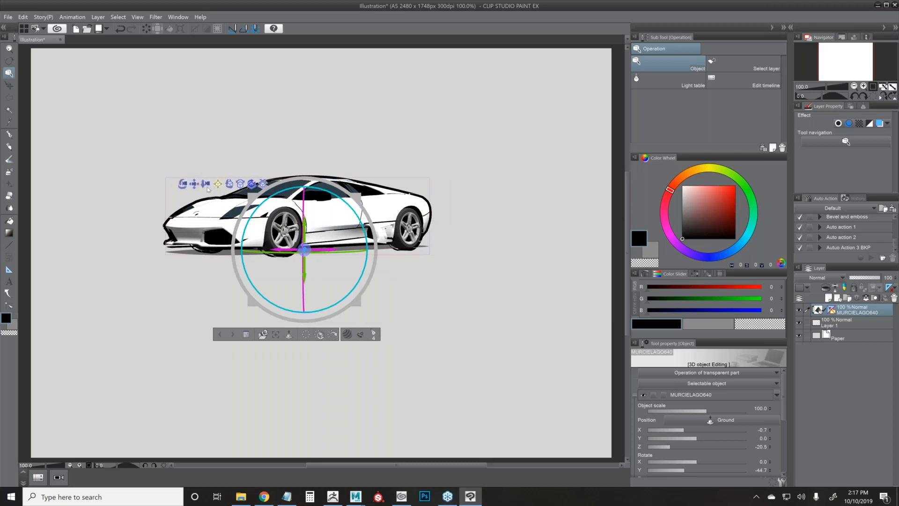
mouse_move(208, 183)
mouse_down()
mouse_move(200, 139)
mouse_move(213, 172)
mouse_up()
drag(278, 187, 302, 276)
click(332, 243)
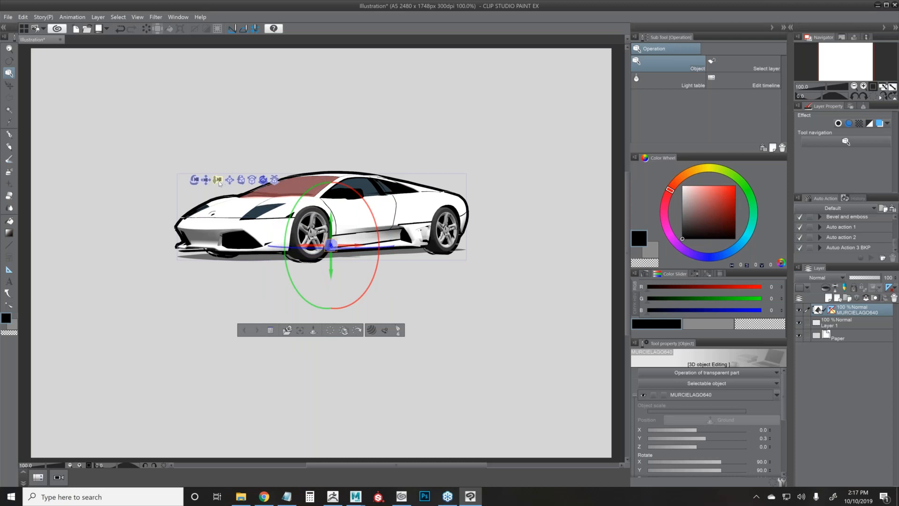
drag(218, 181, 256, 422)
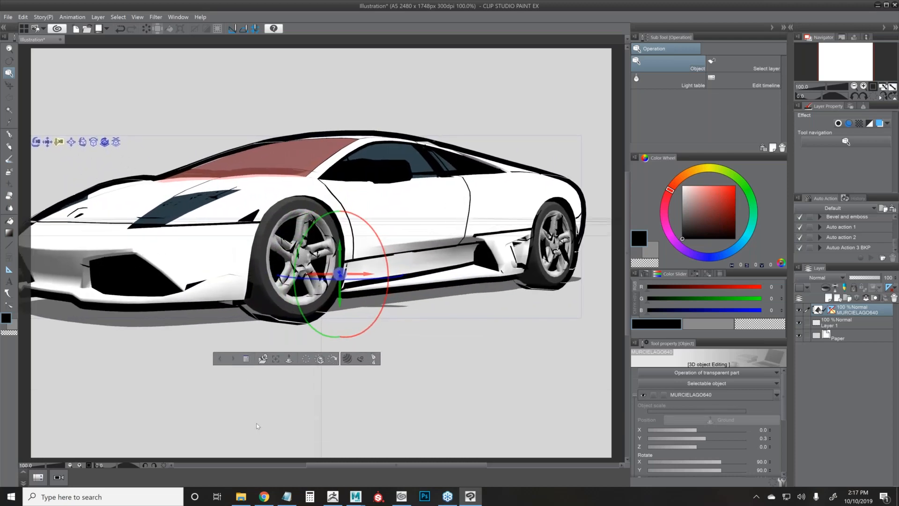
drag(240, 259, 234, 147)
drag(248, 238, 246, 318)
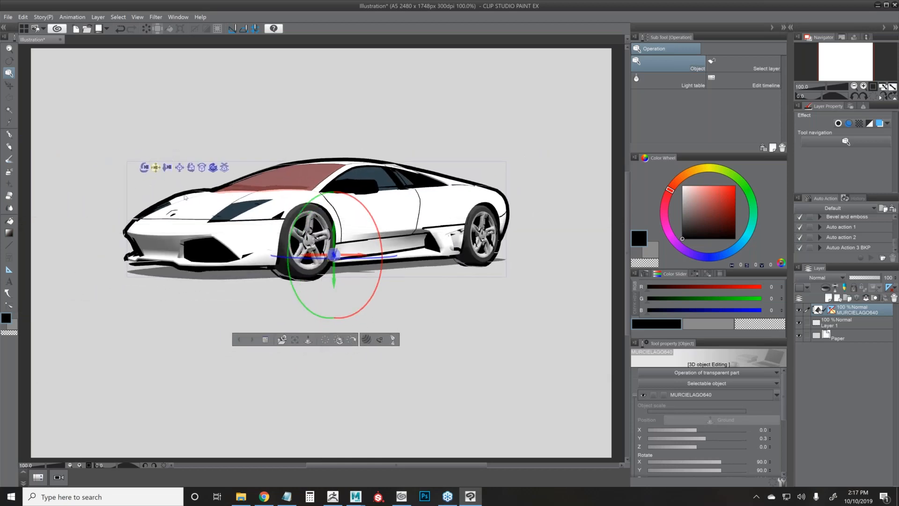
Orbit the camera to a higher front three-quarter view of the car and pull it back so the car appears smaller.
drag(166, 168, 412, 160)
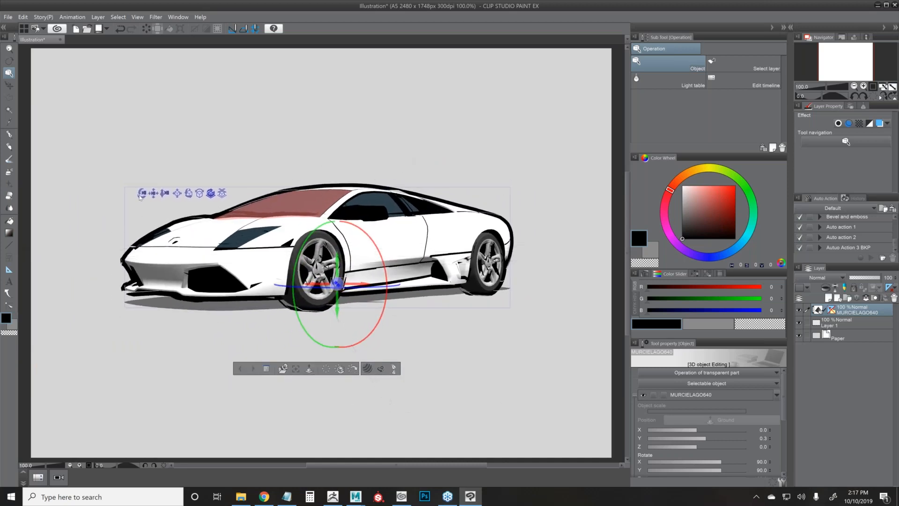
drag(142, 194, 461, 355)
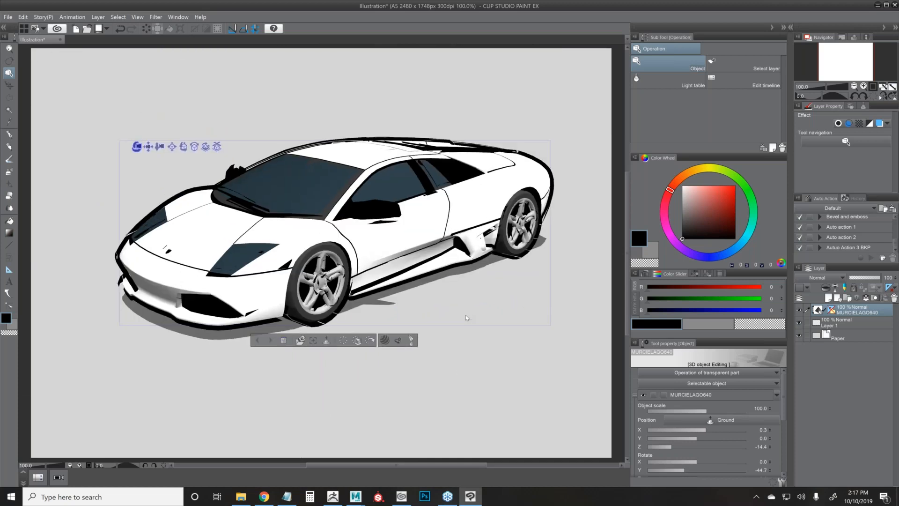
scroll(465, 308, down, 8)
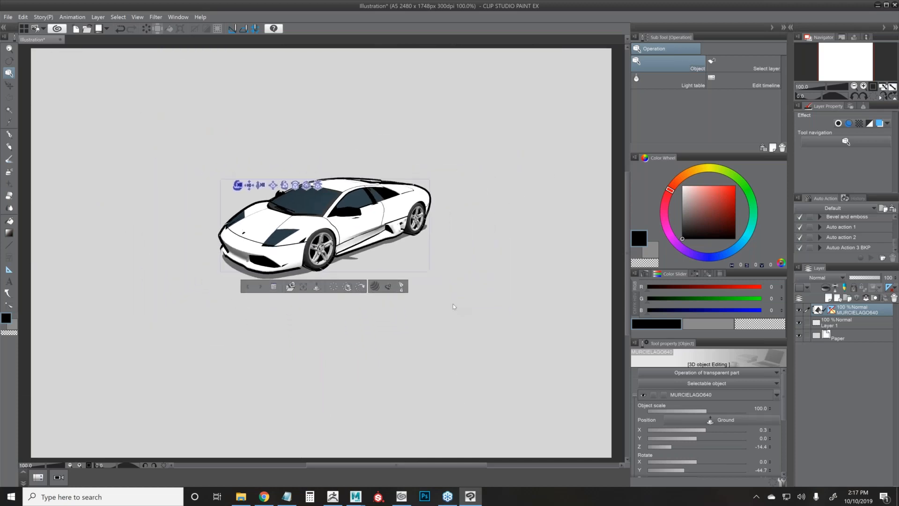
drag(266, 188, 328, 444)
click(249, 182)
drag(246, 157, 246, 157)
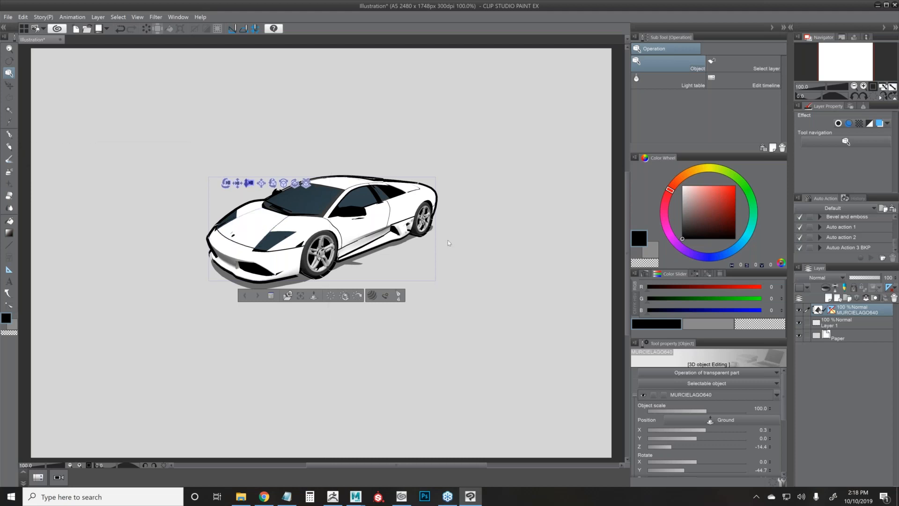
Zoom the camera far out from the car and back in until the car spans roughly half the canvas width.
scroll(451, 239, down, 2)
scroll(450, 240, down, 2)
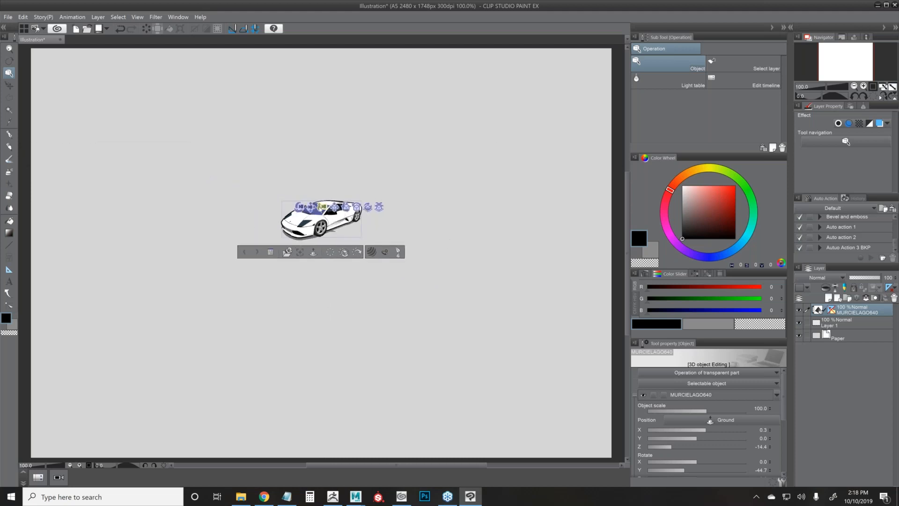
drag(323, 207, 322, 209)
drag(312, 130, 312, 131)
scroll(409, 248, up, 5)
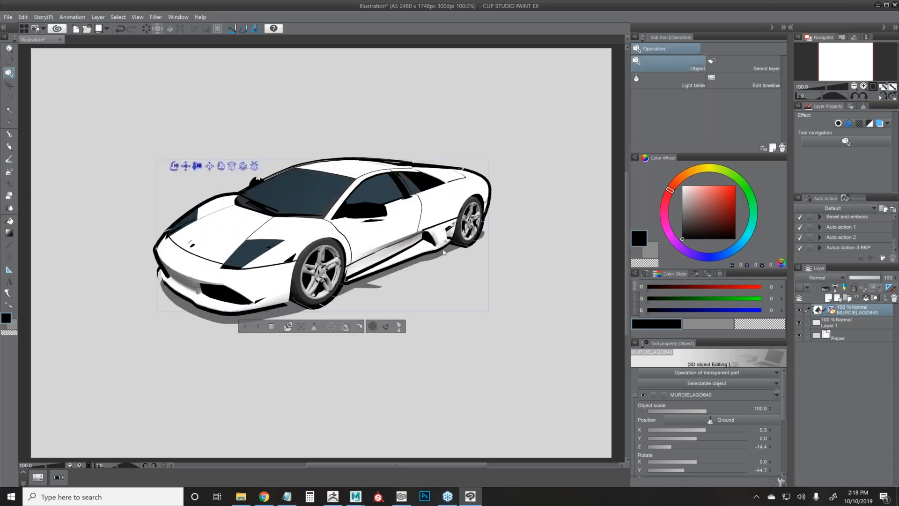
scroll(443, 249, up, 3)
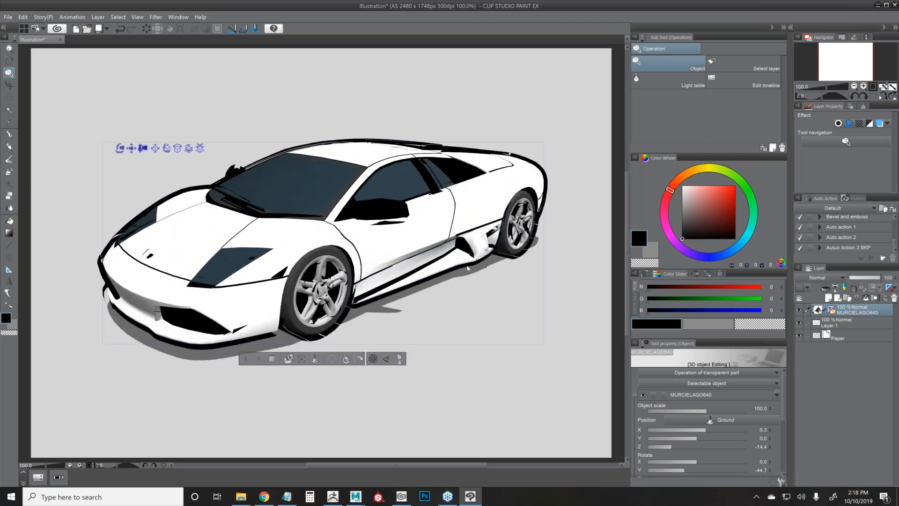
scroll(399, 234, down, 3)
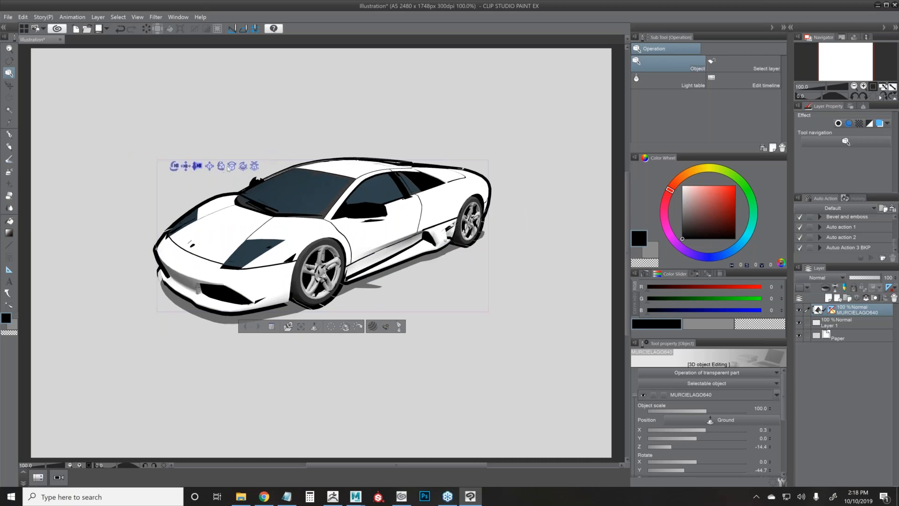
Try a free rotation of the car and undo it, then rotate the car to about -51.3 degrees around Y.
mouse_move(244, 167)
mouse_down()
mouse_move(262, 169)
mouse_move(201, 165)
mouse_move(231, 171)
mouse_up()
drag(250, 206, 445, 217)
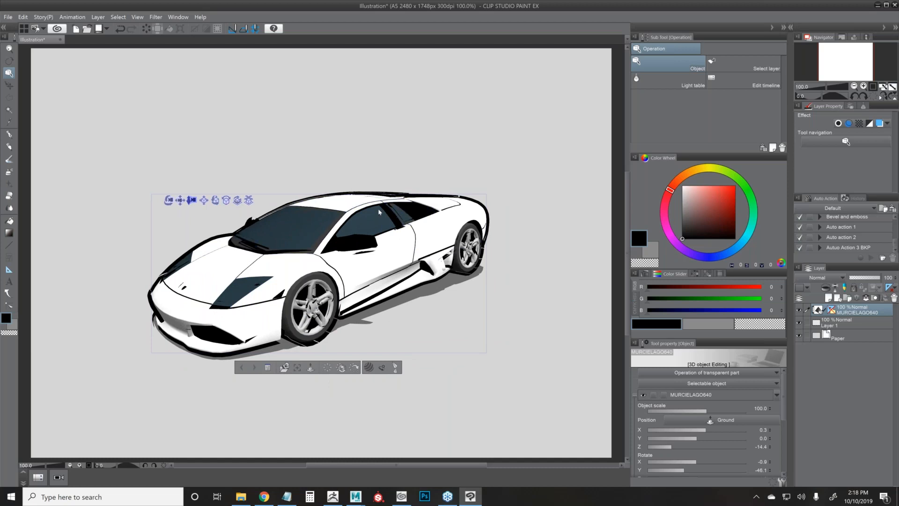
key(ctrl+z)
drag(267, 204, 267, 214)
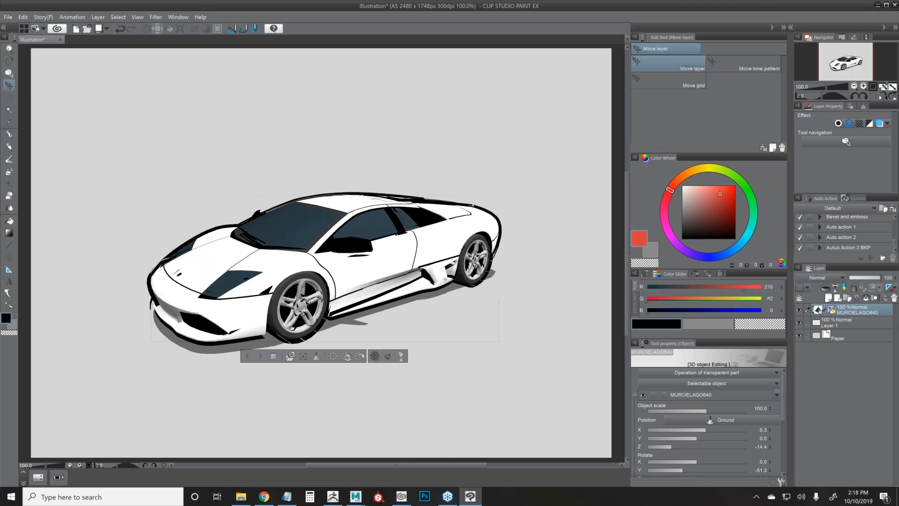
Try shifting the car's layer sideways with the Move layer tool, undo the shift, and return to the Object tool.
drag(381, 257, 314, 256)
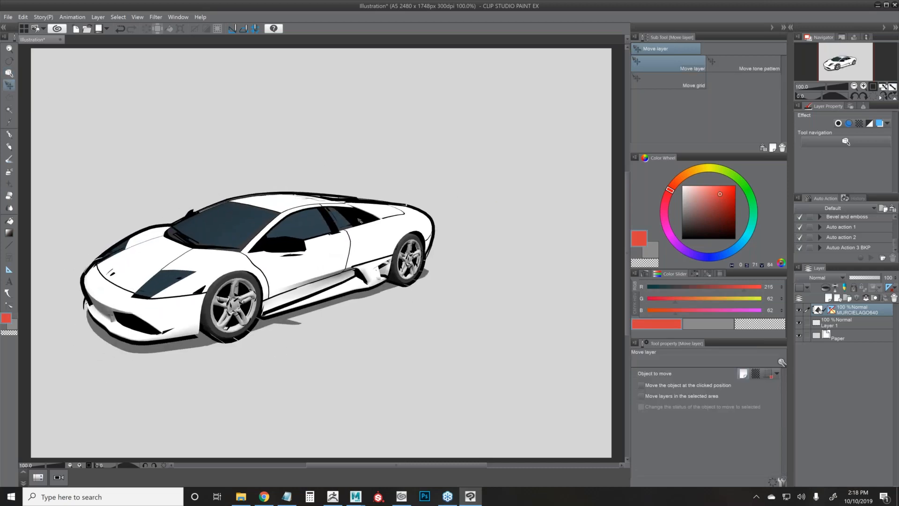
key(ctrl+z)
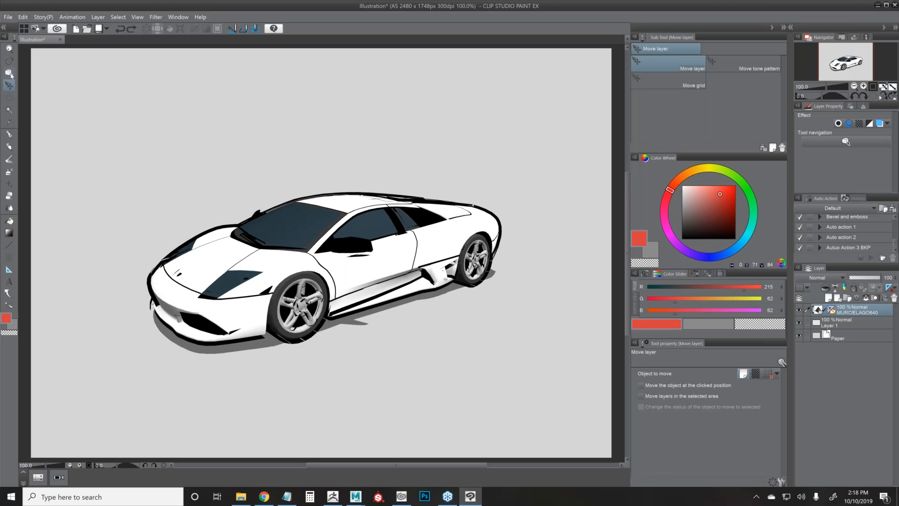
click(9, 73)
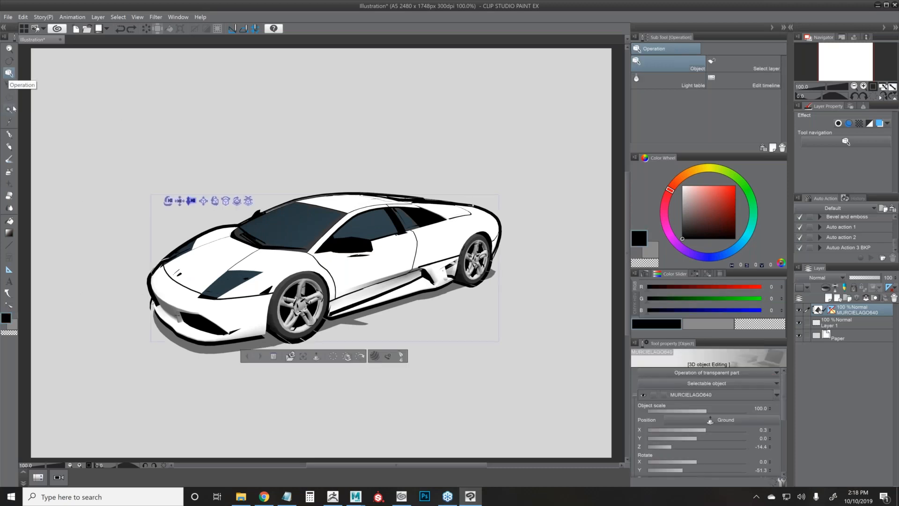
Draw a trial polyline selection over the front part of the car, deselect it, and return to the Object tool.
key(m)
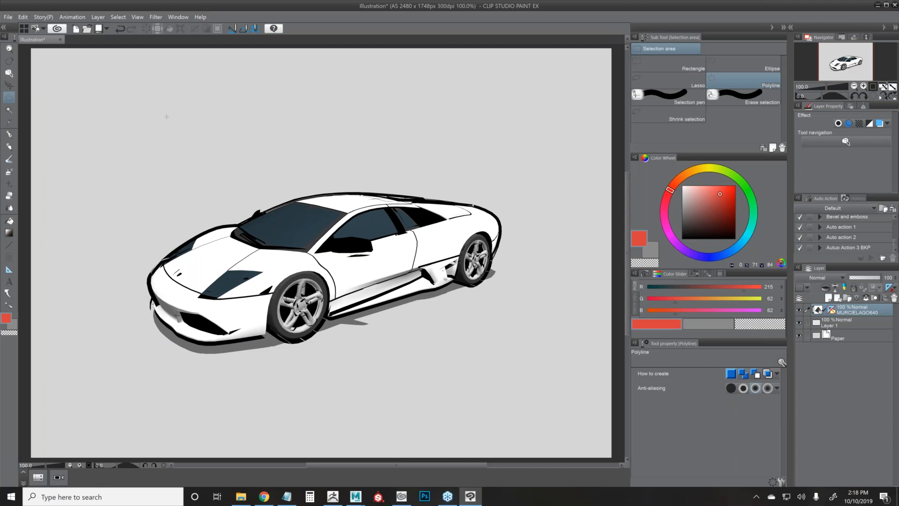
click(224, 73)
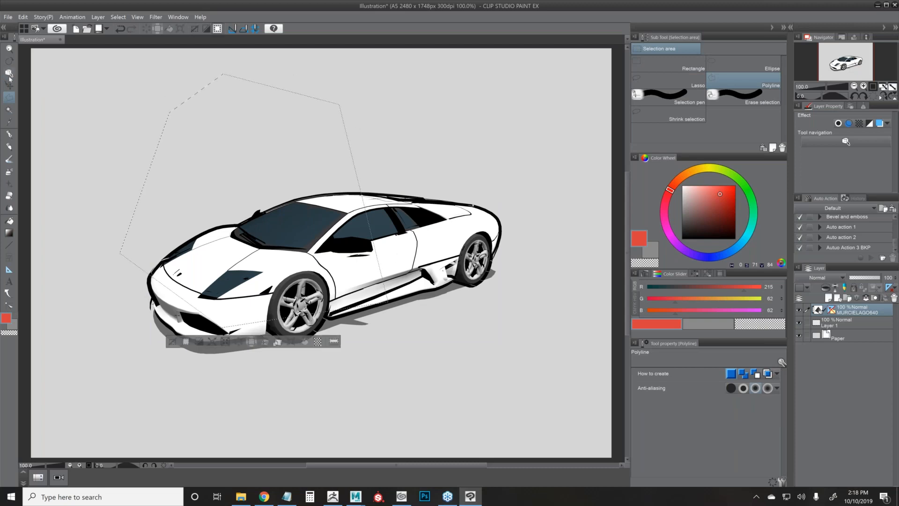
key(ctrl+d)
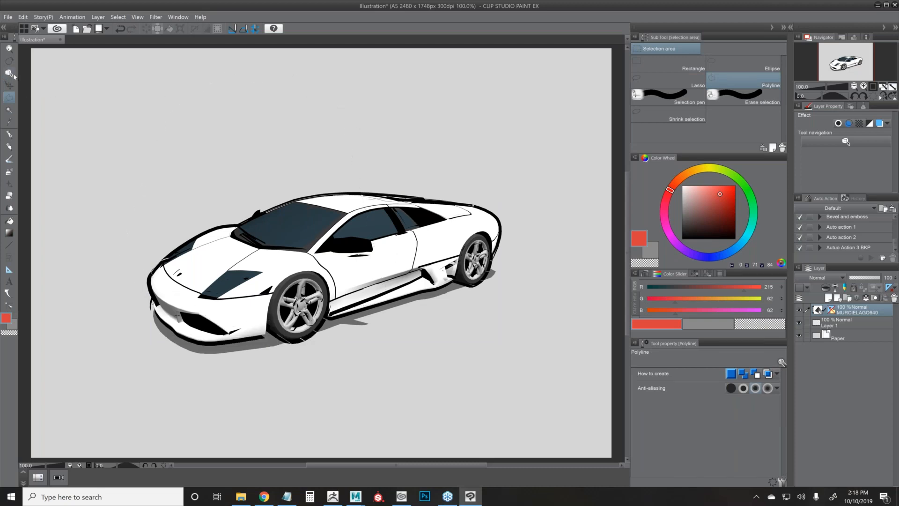
click(10, 74)
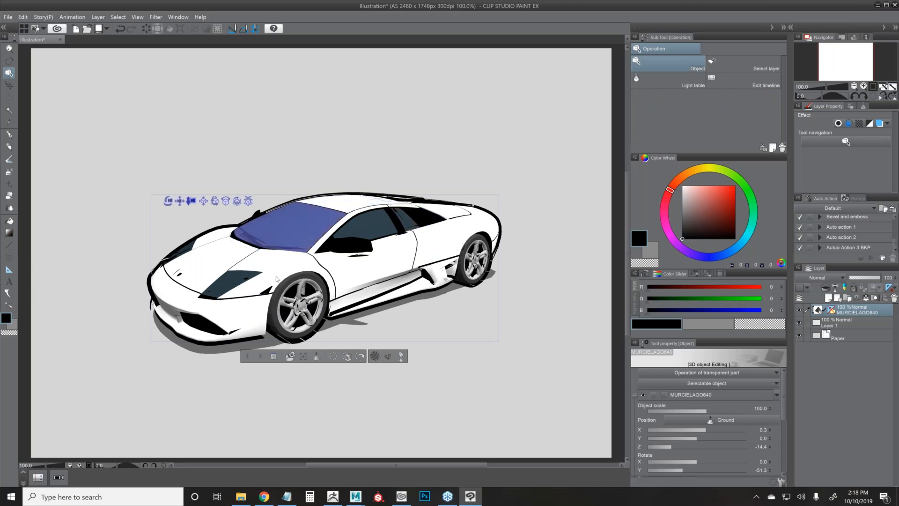
Enlarge the tool property area and set the car's X position to 0.0, undoing a slight Y position change.
drag(724, 338, 724, 298)
scroll(786, 386, down, 1)
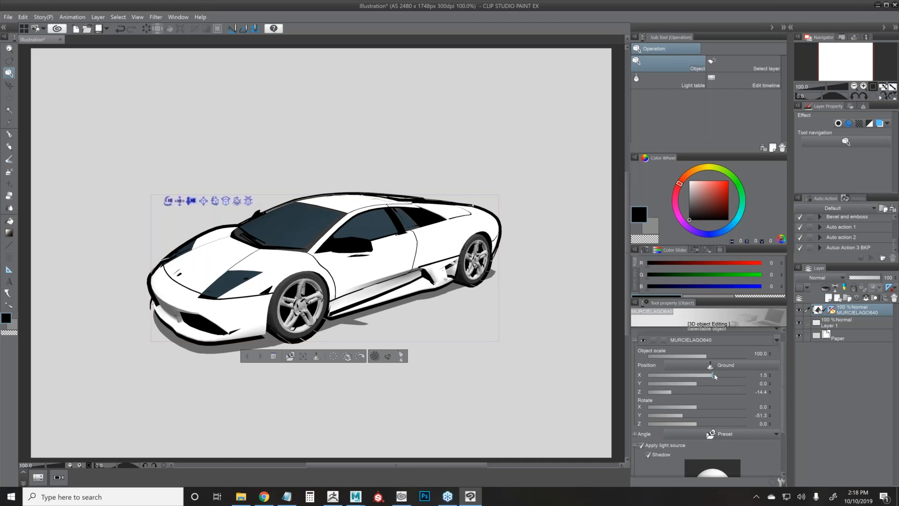
drag(714, 375, 703, 386)
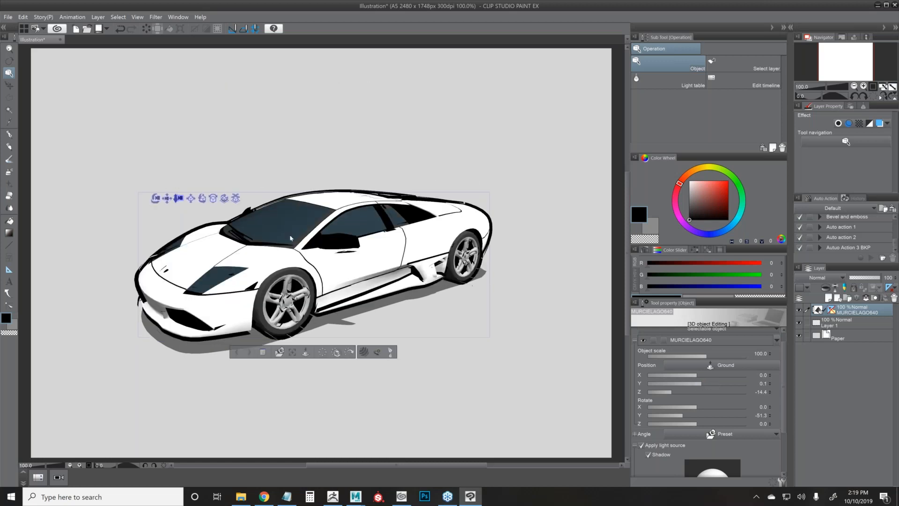
key(ctrl+z)
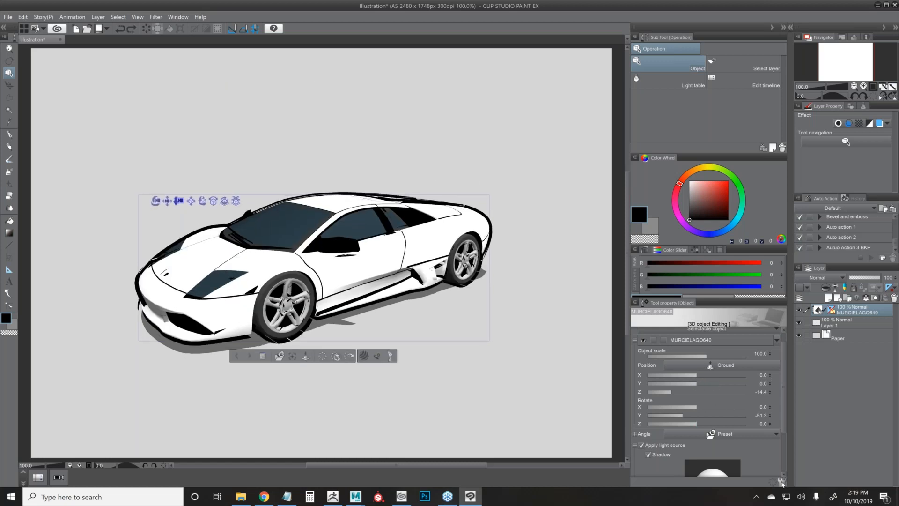
Hide the Rotate settings from the object's tool properties using the Allocate category of Sub Tool Detail.
click(781, 481)
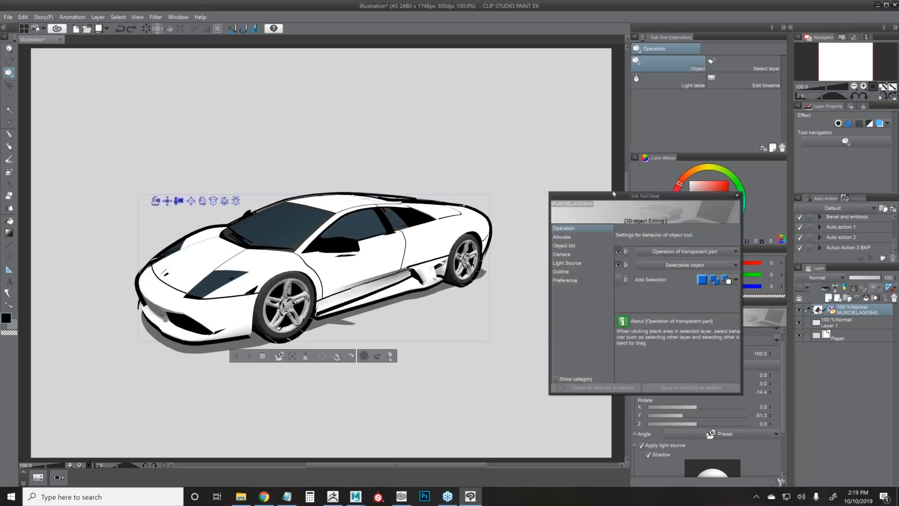
drag(599, 192, 520, 195)
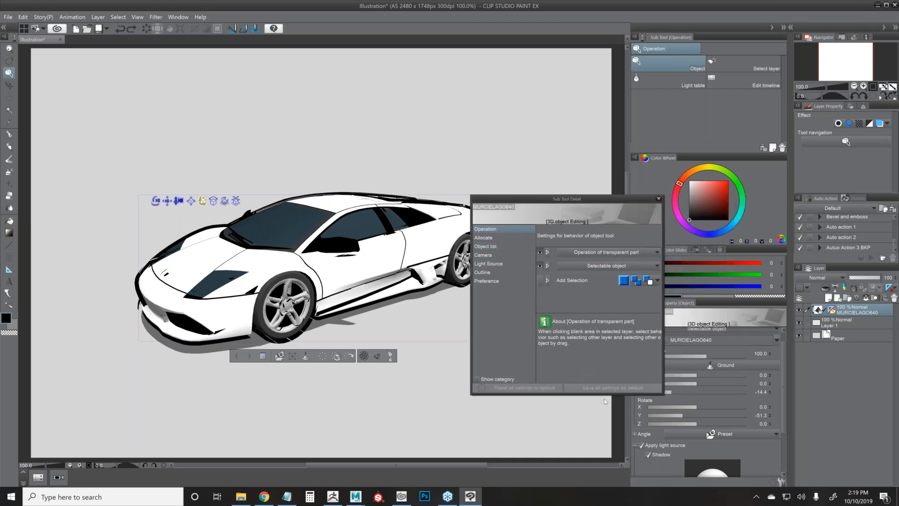
click(497, 240)
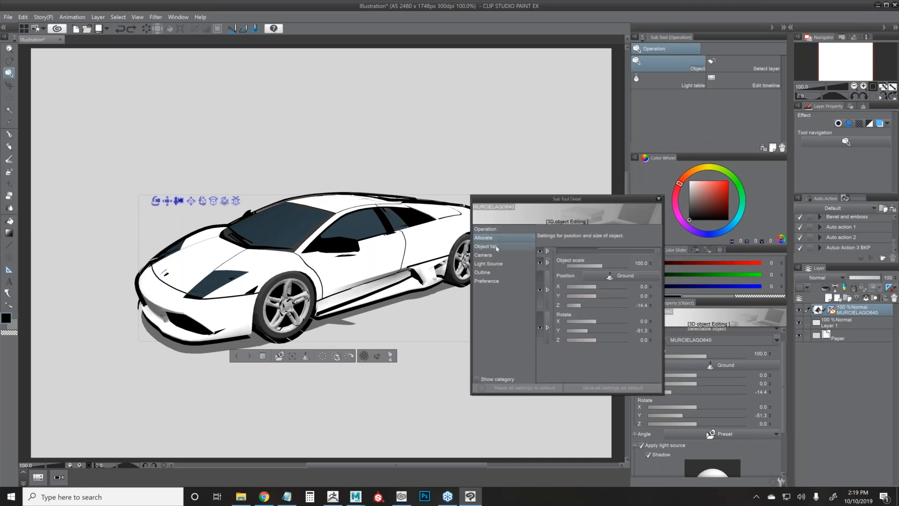
click(540, 327)
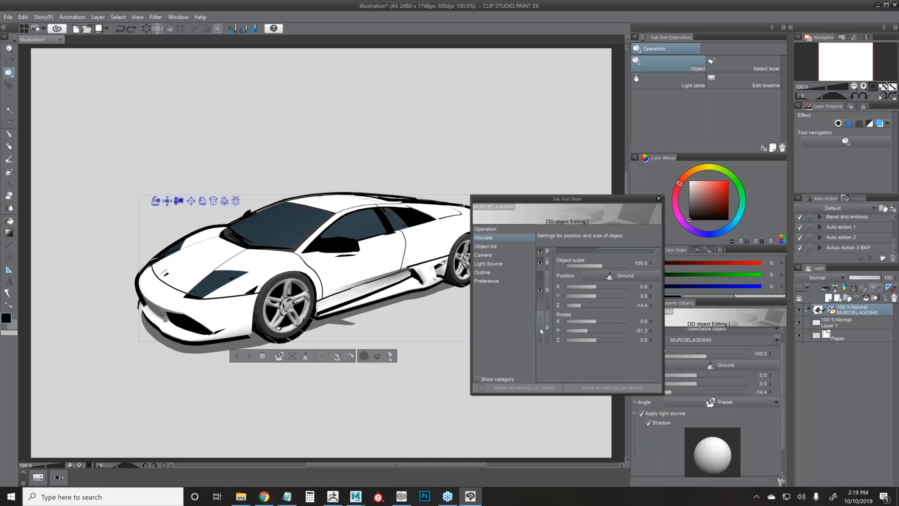
click(659, 199)
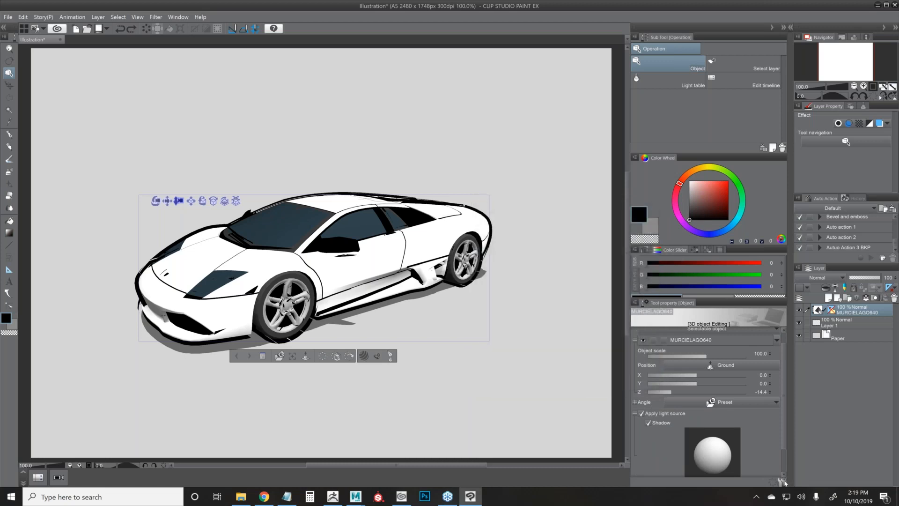
Restore the Rotate settings in the object's tool properties using the Allocate category of Sub Tool Detail.
click(781, 481)
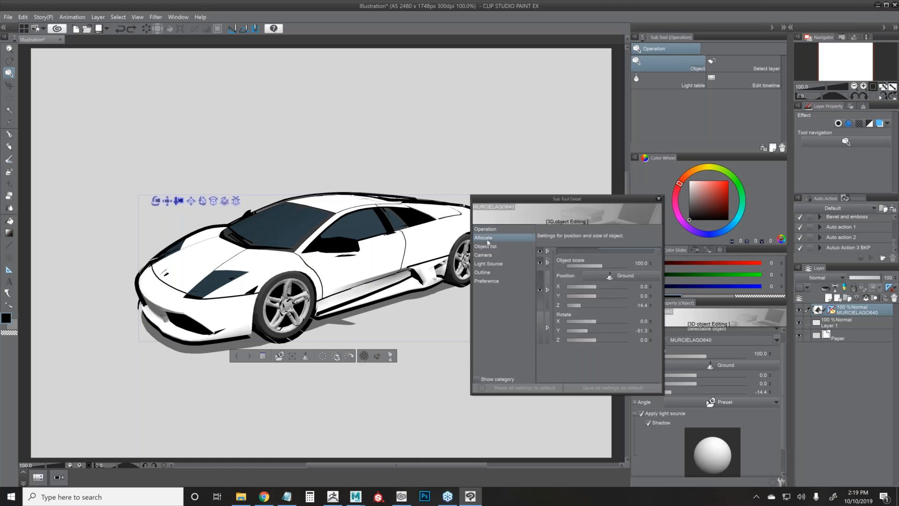
click(540, 329)
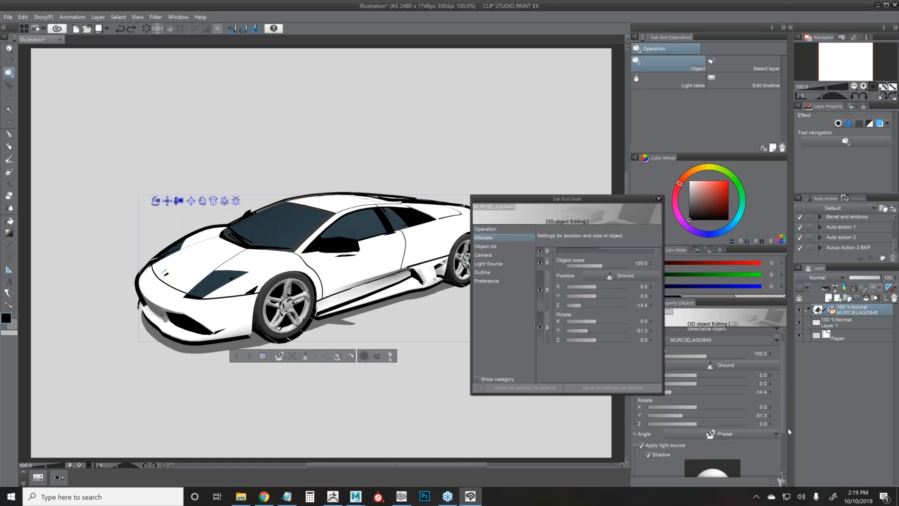
click(659, 198)
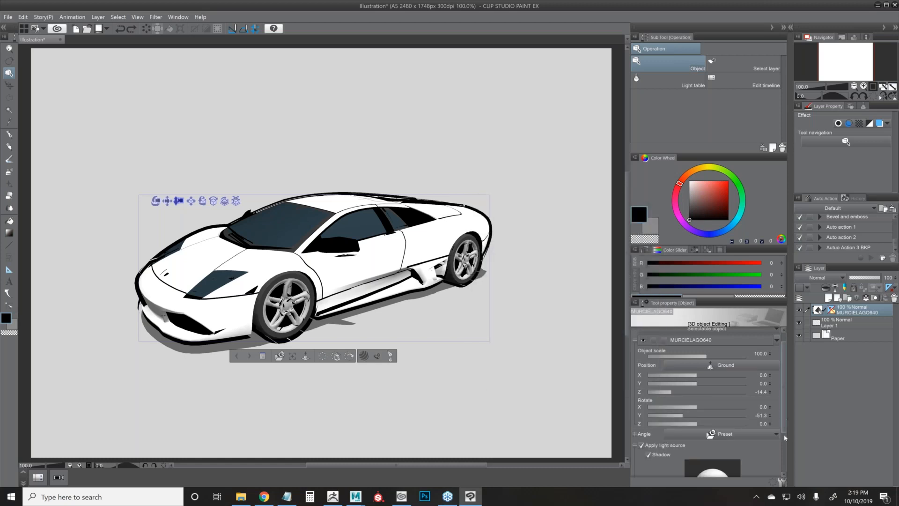
Try tilting the car to about 14.1 degrees around X with the rotation setting, then undo the tilt.
scroll(785, 424, down, 3)
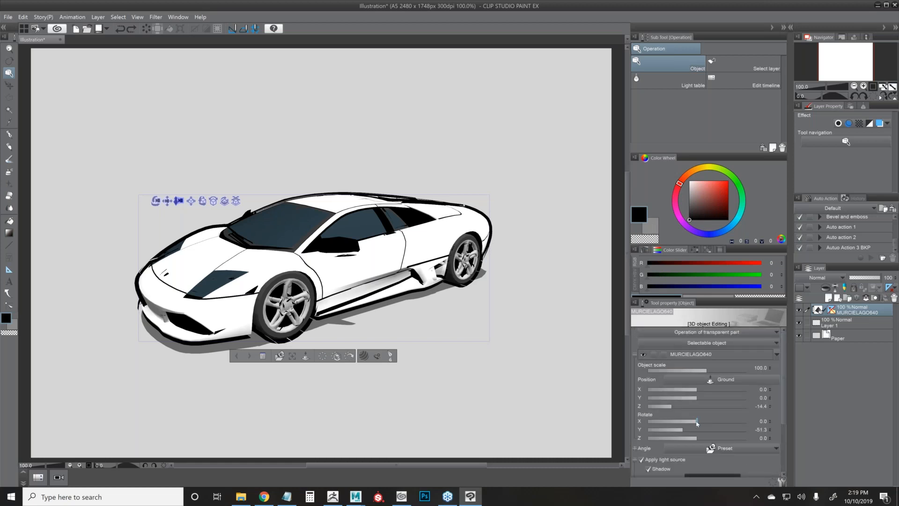
click(713, 421)
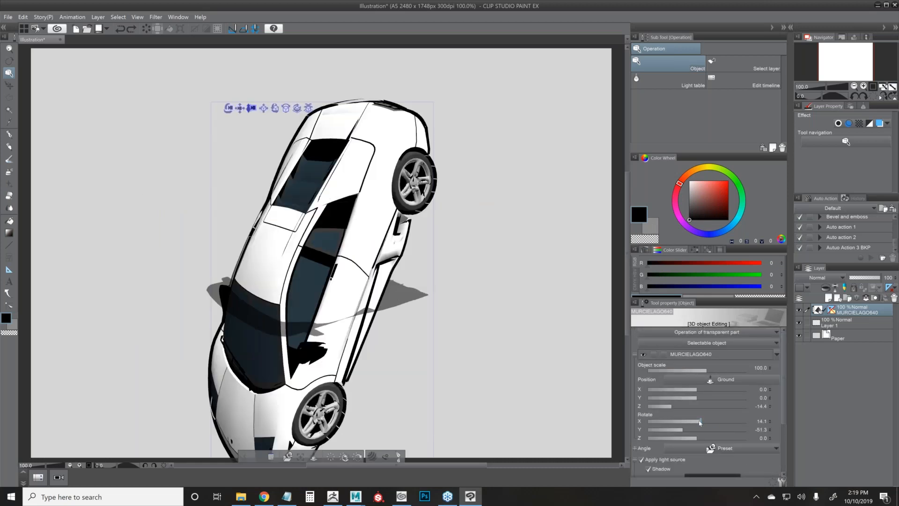
key(ctrl+z)
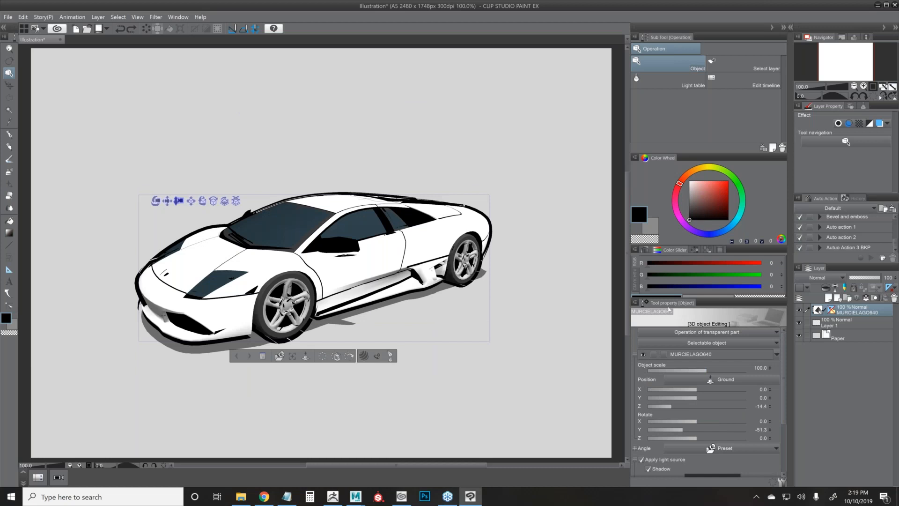
Open the 3D object list, collapse the MURCIELAGO640 hierarchy, and toggle the car's visibility, leaving it hidden.
mouse_move(783, 354)
mouse_down()
mouse_move(783, 401)
mouse_move(781, 354)
mouse_up()
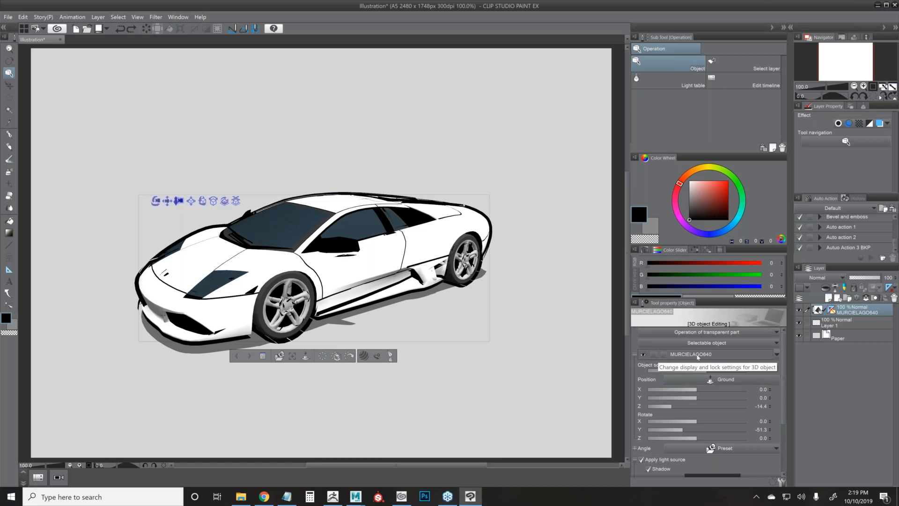
click(776, 355)
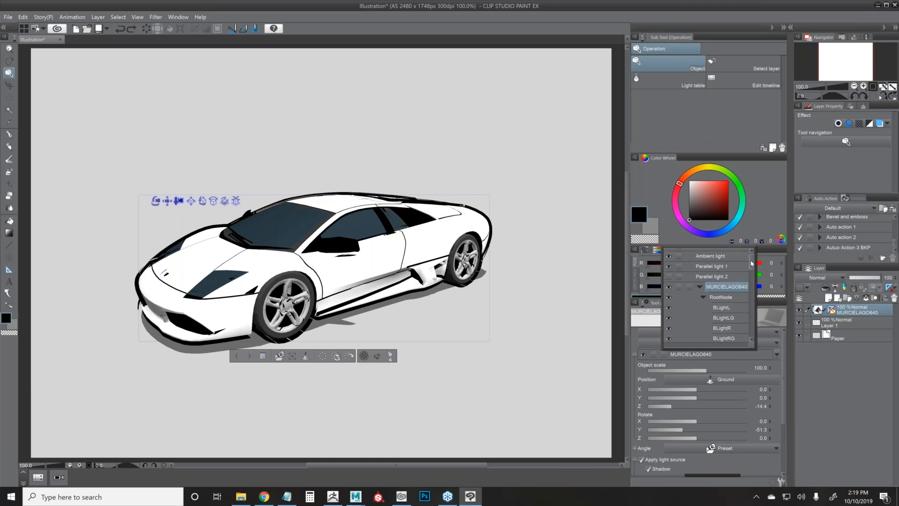
click(700, 294)
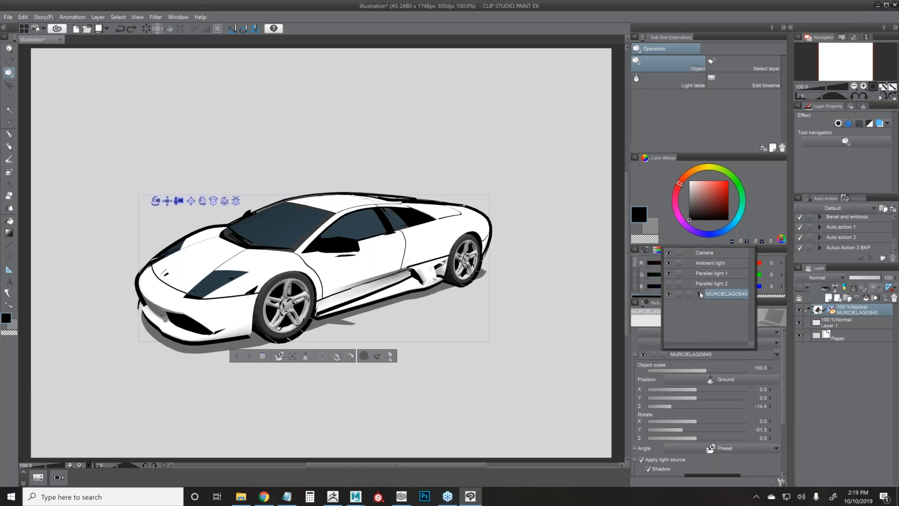
click(669, 294)
click(669, 294)
click(669, 294)
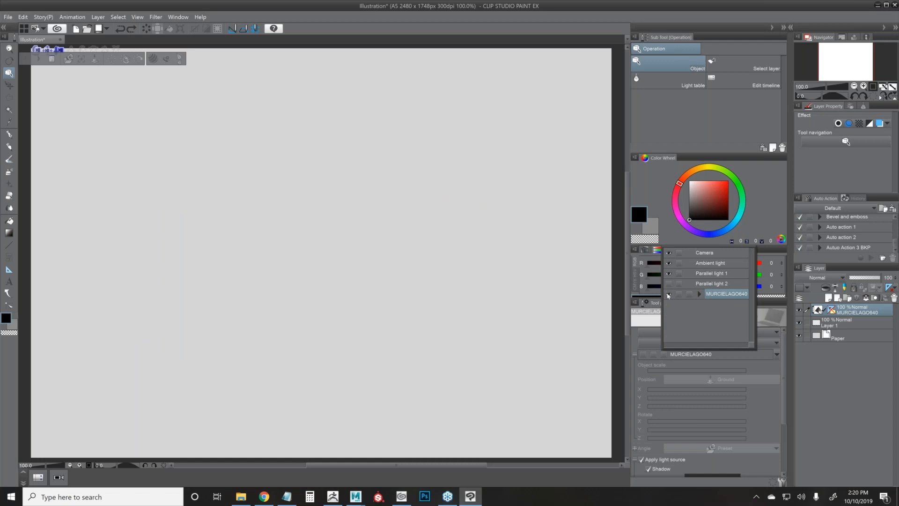
Make the MURCIELAGO640 car visible again in the 3D object list and close the list.
click(668, 294)
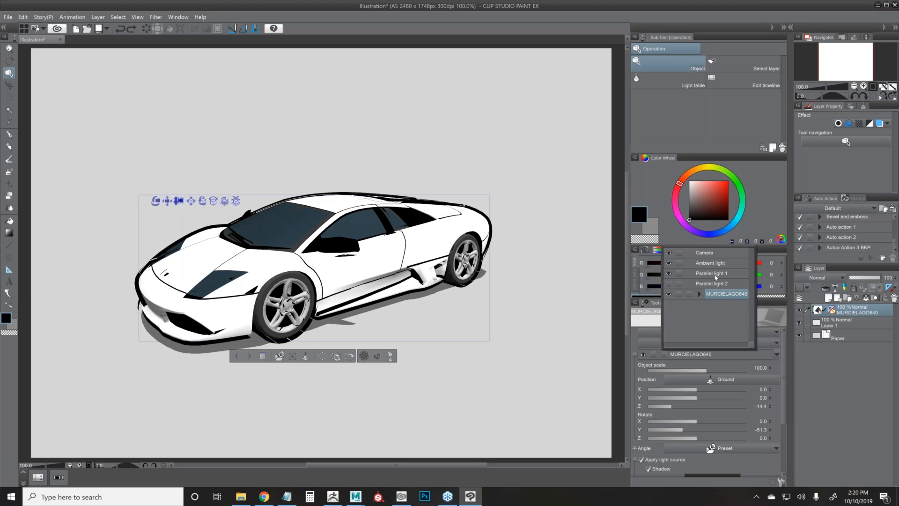
click(776, 355)
click(777, 355)
click(776, 354)
click(777, 356)
Import the 3D model f-18.obj from the 1_Sandbox folder into the car's 3D layer.
click(8, 18)
mouse_move(70, 149)
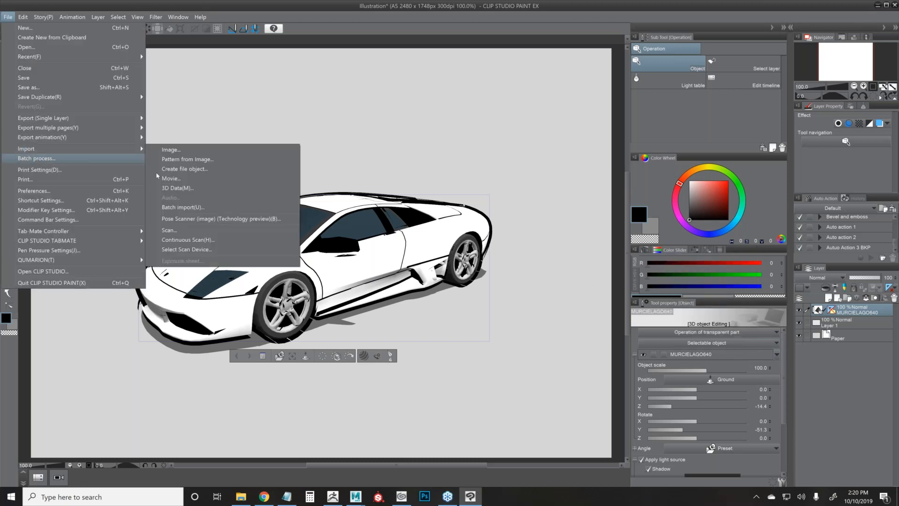
click(186, 189)
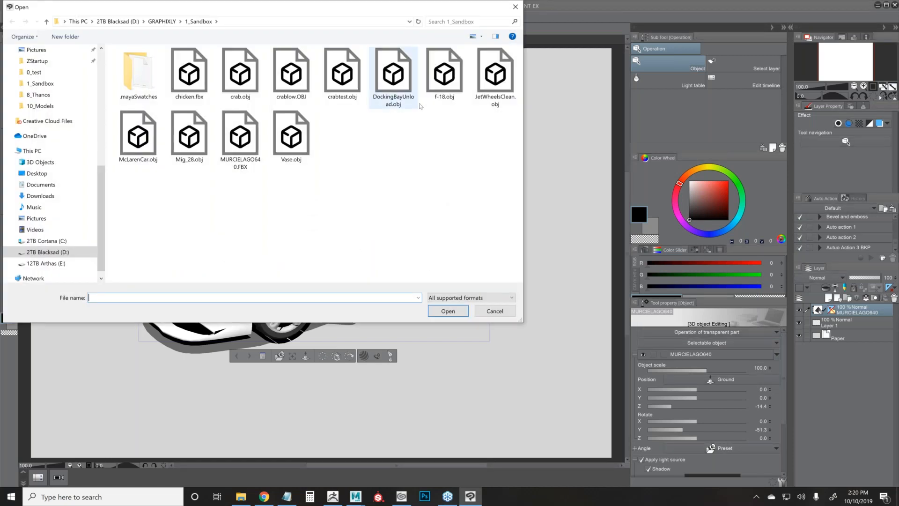
click(444, 74)
click(447, 311)
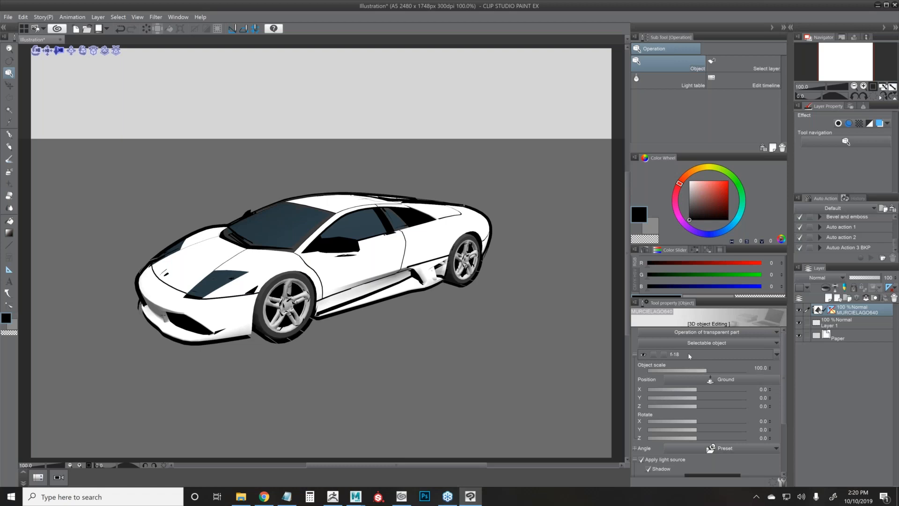
Hide the MURCIELAGO640 car in the 3D object list and select the f-18 object.
click(778, 354)
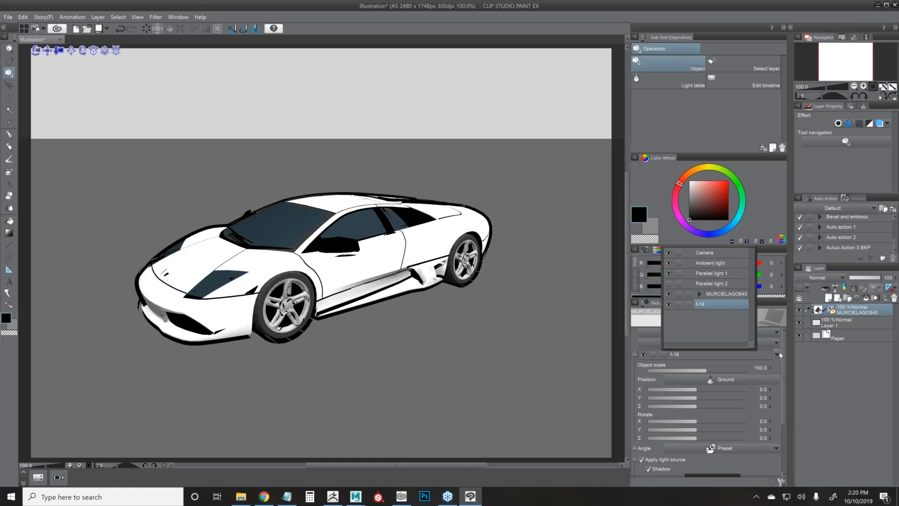
click(778, 354)
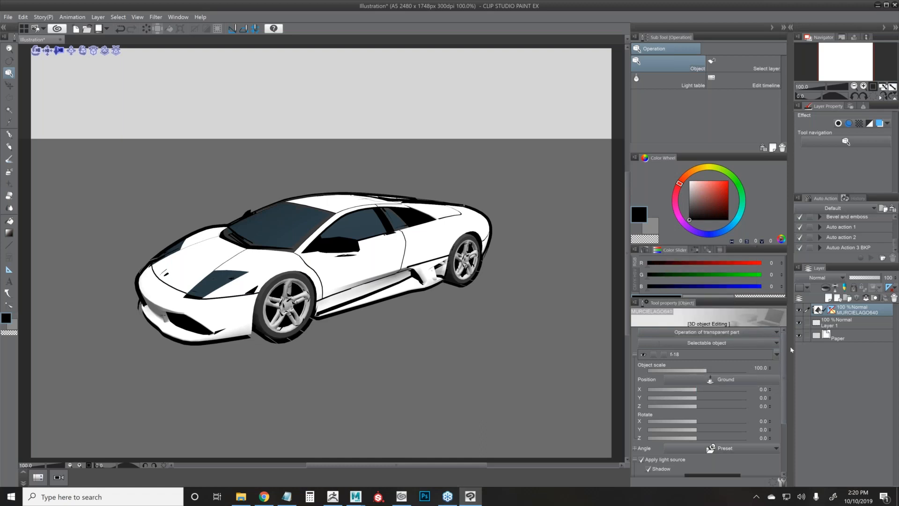
click(779, 355)
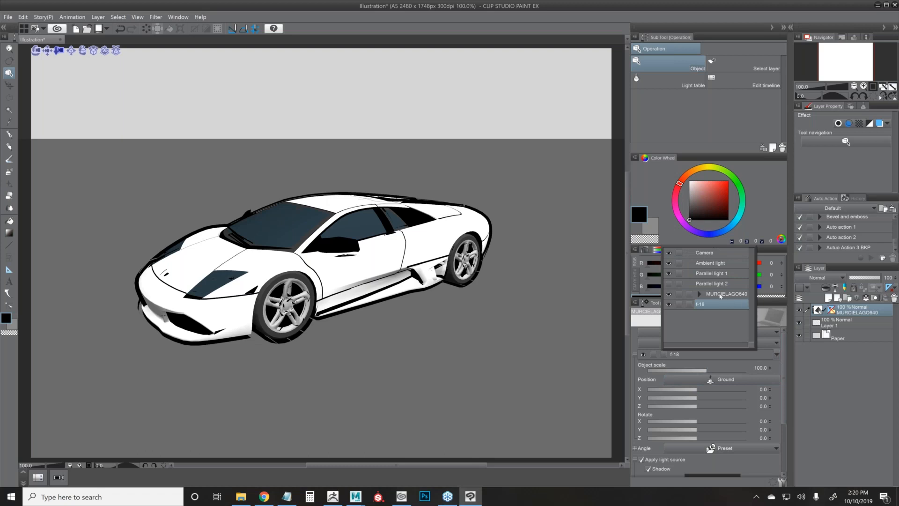
click(669, 294)
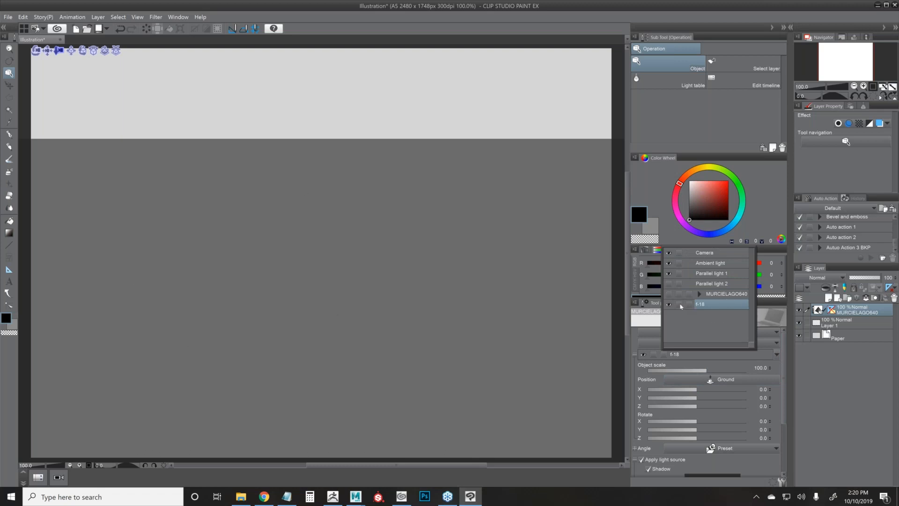
click(715, 294)
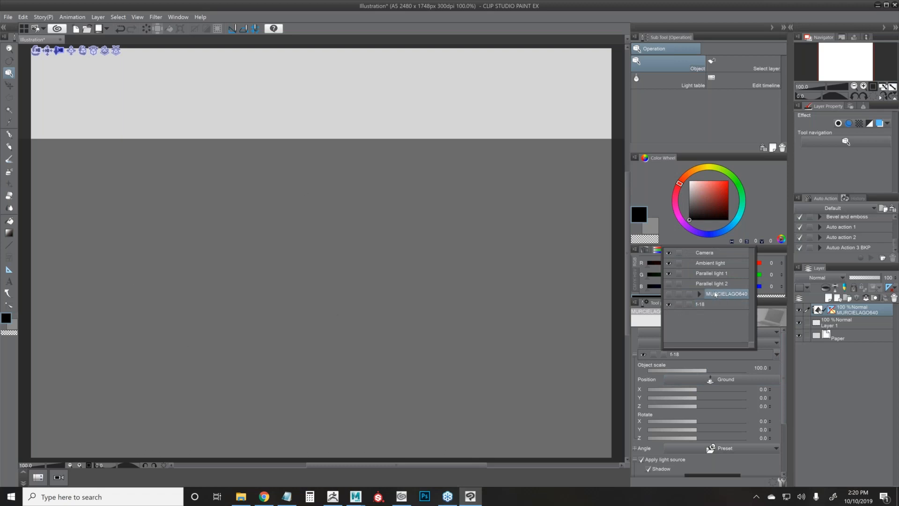
click(710, 304)
Scale the f-18 down to about 0.2 and move it along the ground to about X 7.2, Z -95.6.
drag(706, 370, 655, 370)
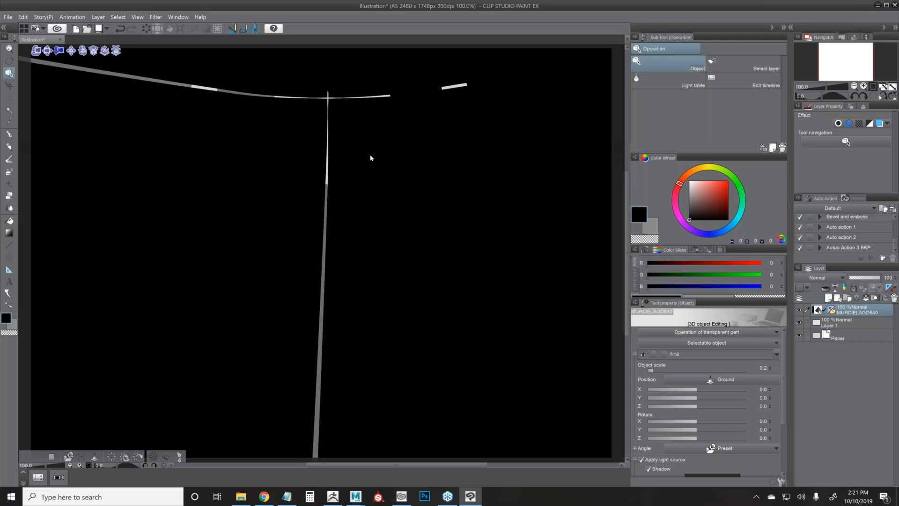
click(115, 52)
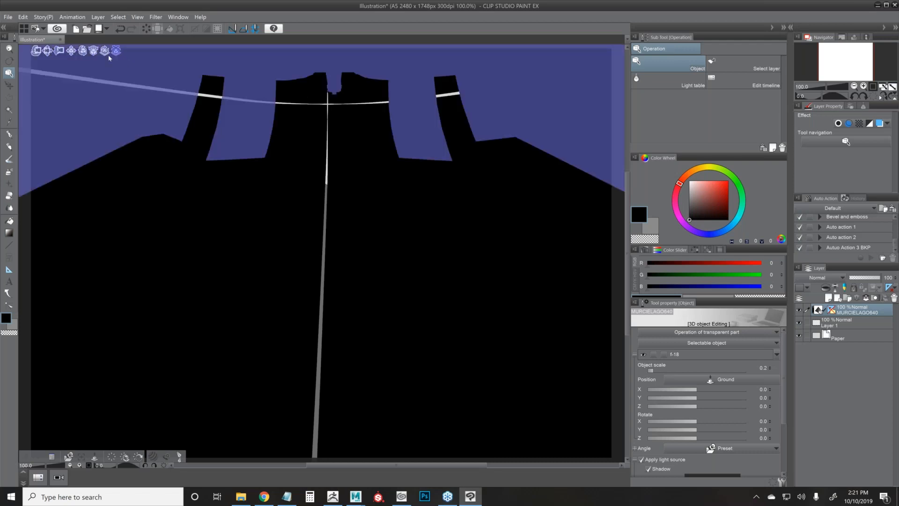
drag(385, 195, 371, 177)
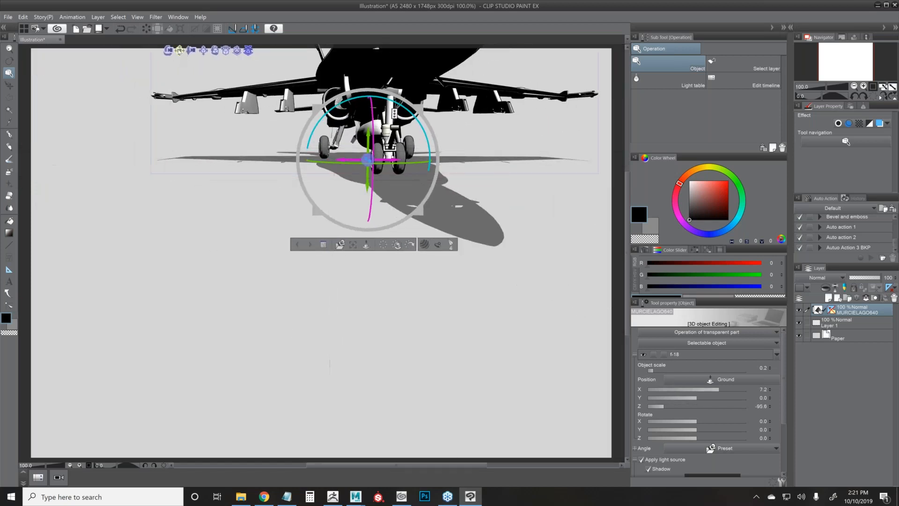
drag(289, 195, 177, 425)
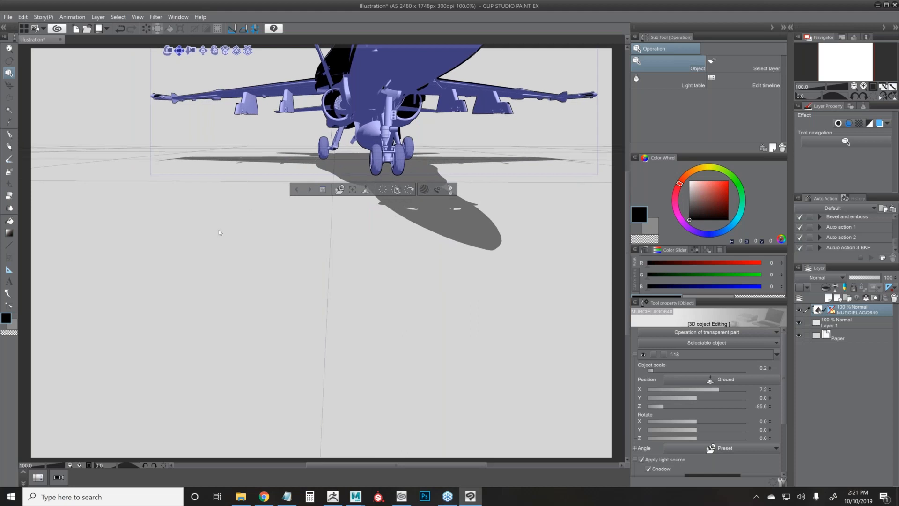
key(ctrl+z)
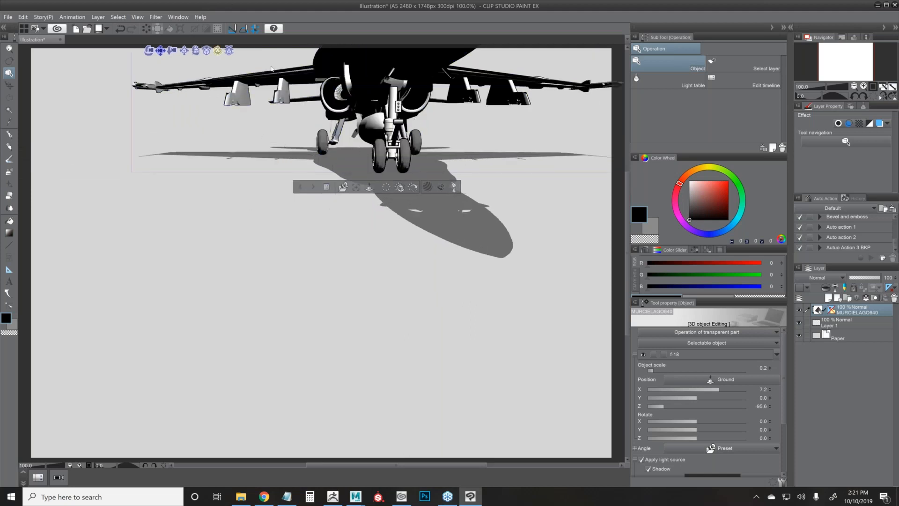
Rotate the f-18 to about -82.8 degrees around Y and move it to about X 18.2, Z -59.7.
drag(217, 51, 440, 186)
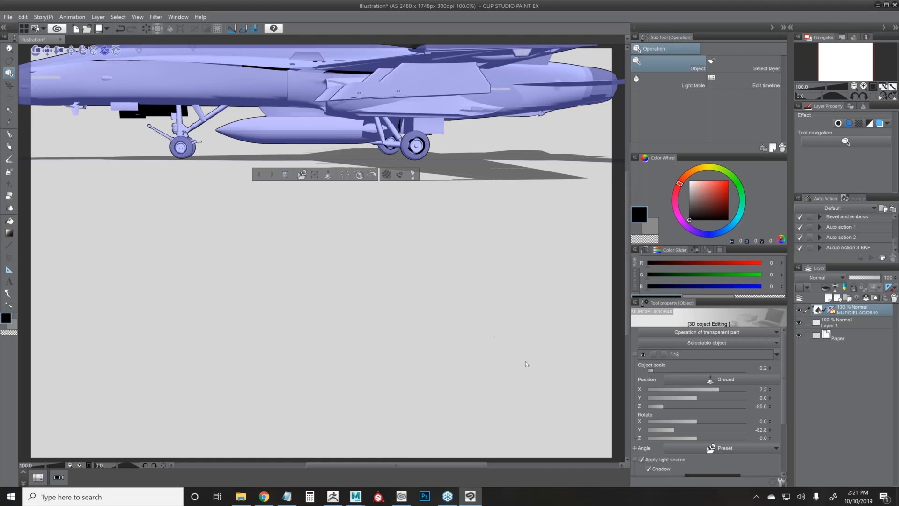
drag(525, 361, 527, 367)
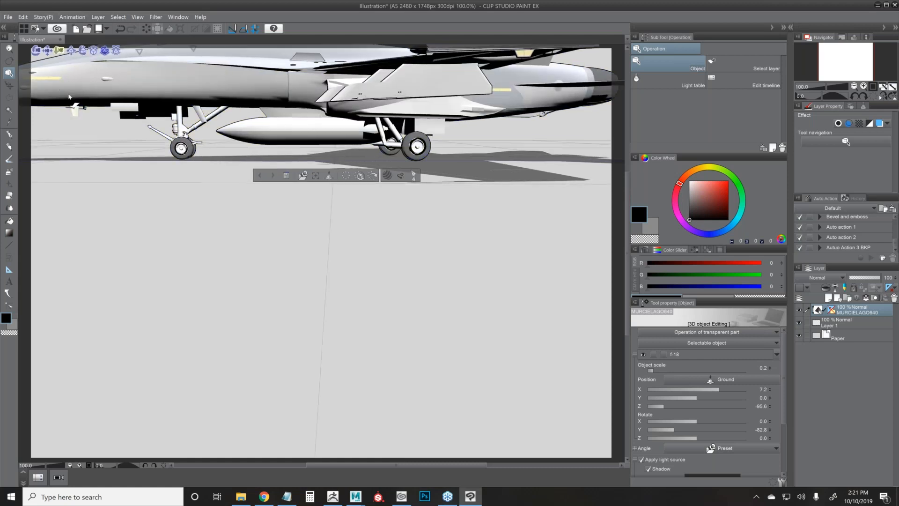
drag(68, 51, 136, 56)
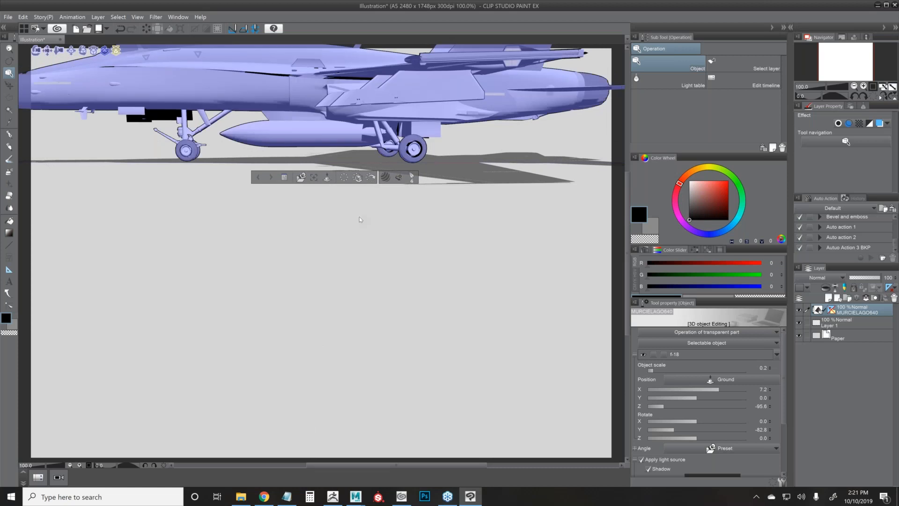
drag(381, 205, 377, 176)
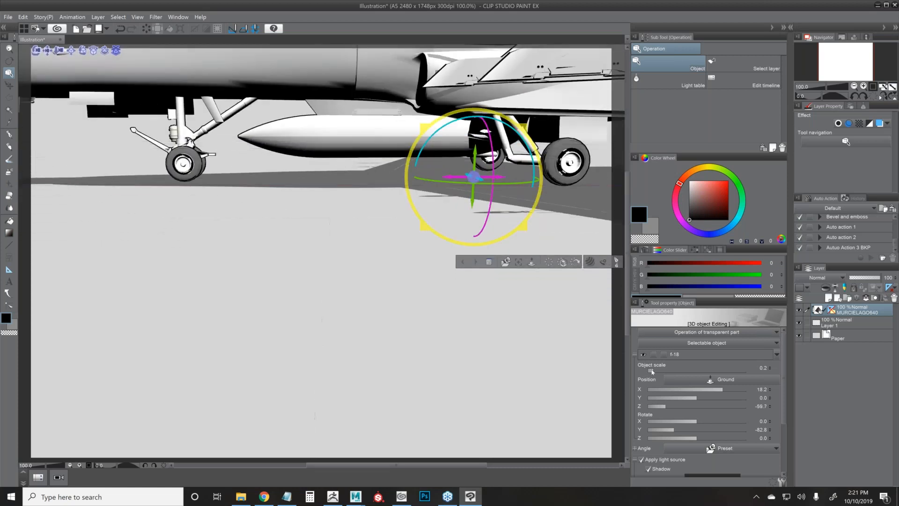
Reduce the f-18's object scale to 0.1 and turn it to about -61.6 degrees around Y.
drag(652, 370, 648, 369)
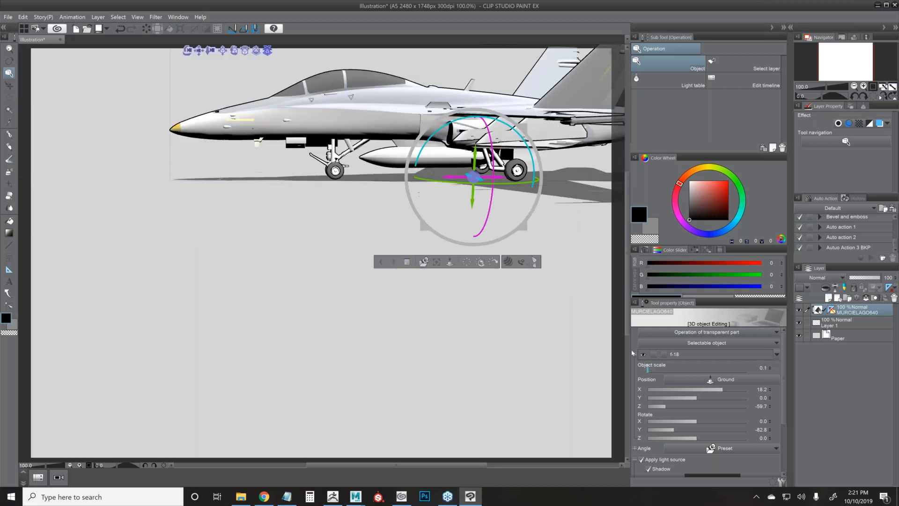
drag(464, 180, 488, 205)
drag(210, 317, 199, 334)
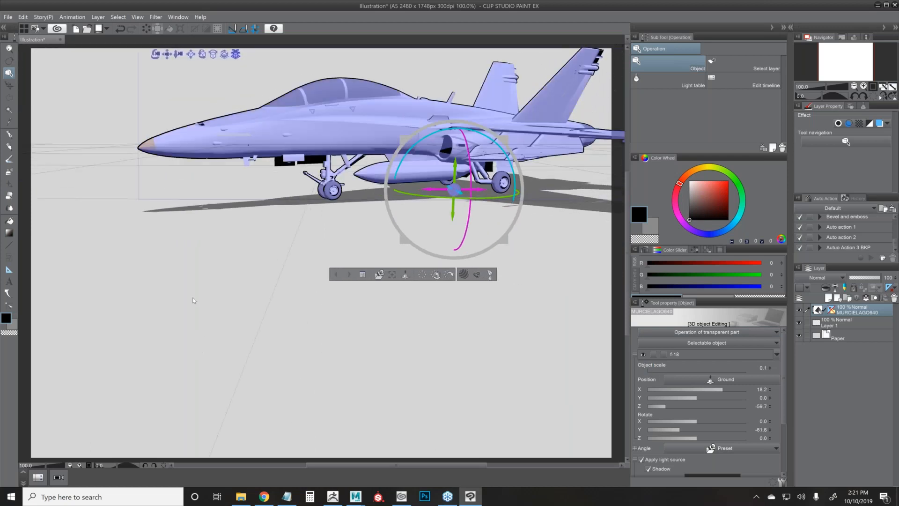
Reposition the jet in the camera view so that the whole aircraft fits on the canvas.
drag(260, 249, 232, 273)
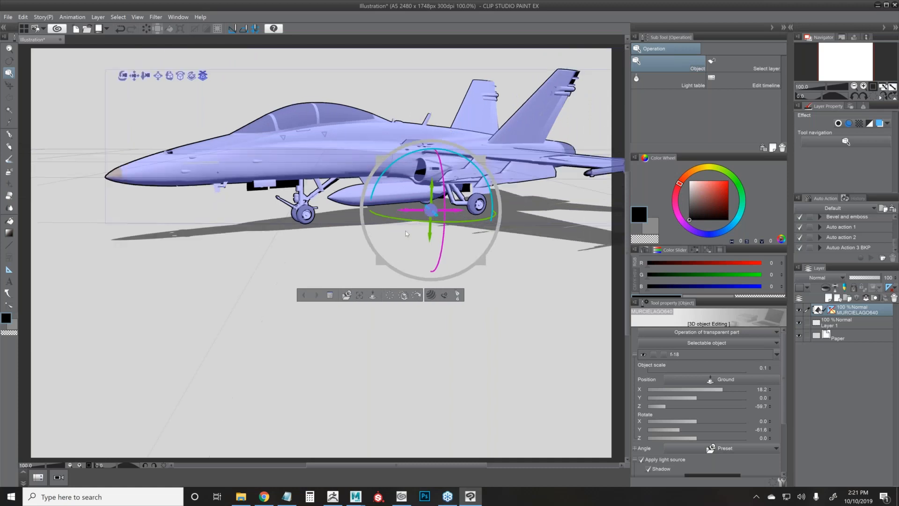
drag(205, 75, 199, 82)
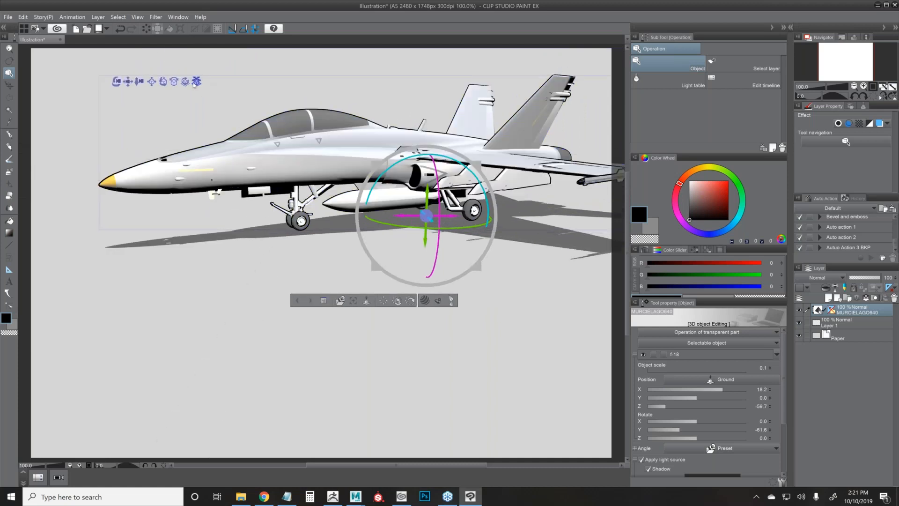
click(512, 233)
drag(495, 241, 214, 164)
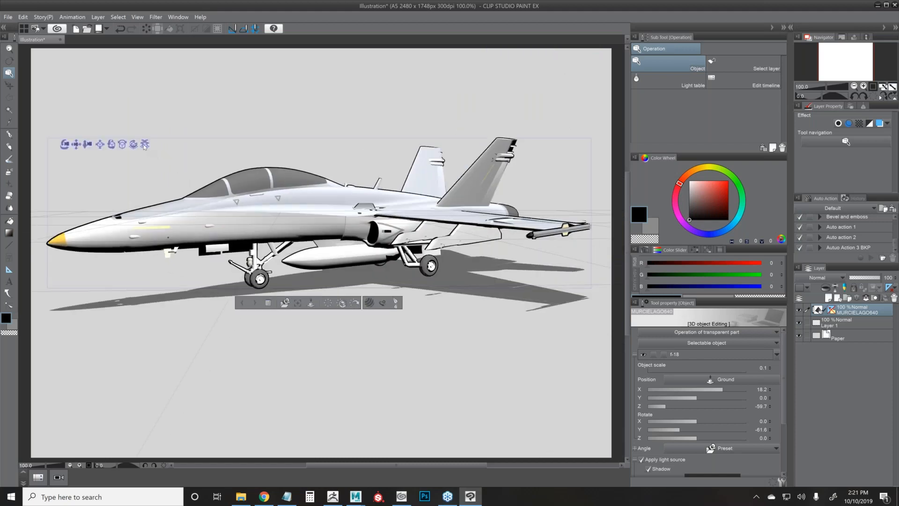
drag(144, 147, 152, 146)
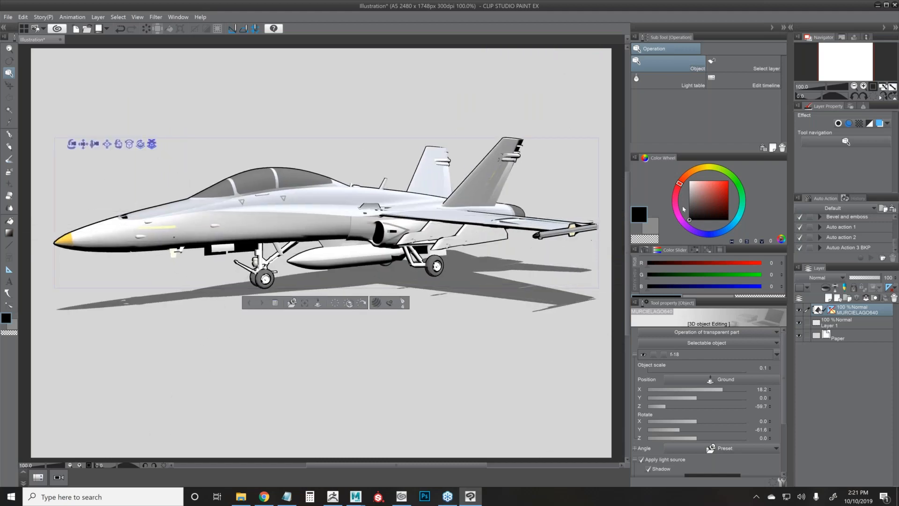
click(777, 354)
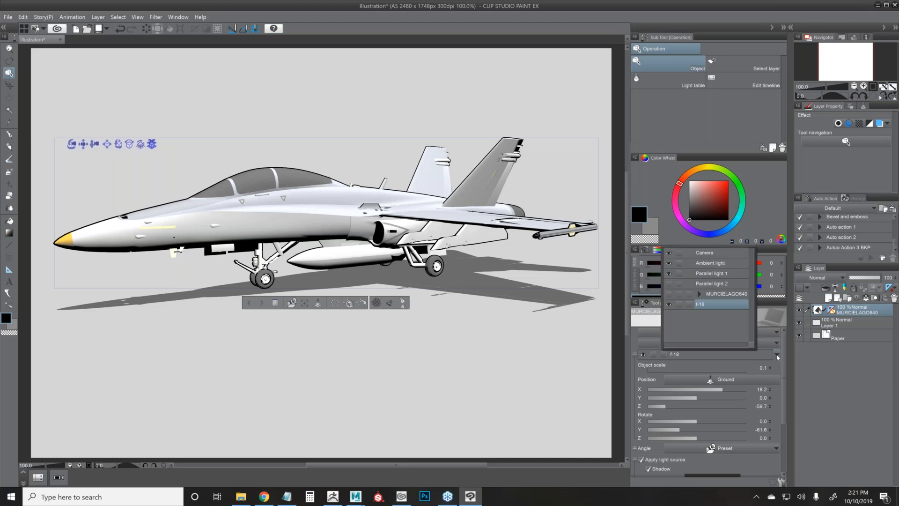
click(849, 310)
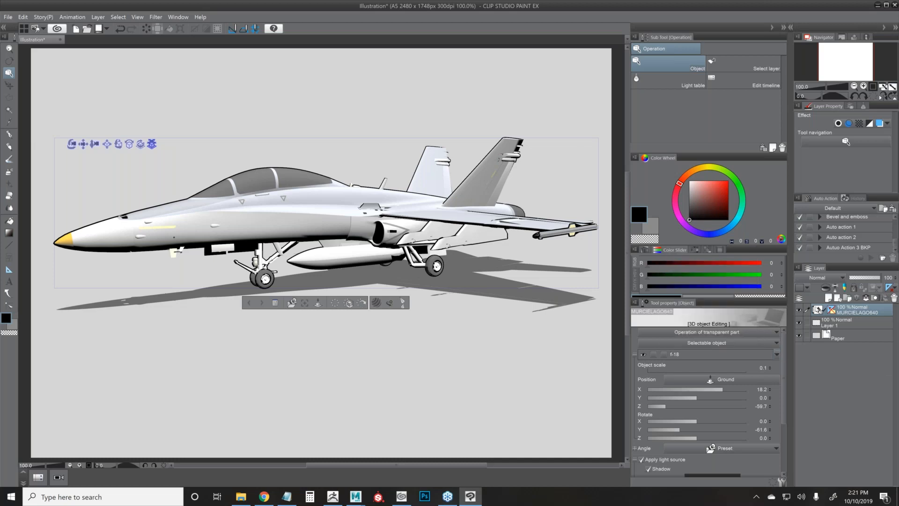
click(7, 16)
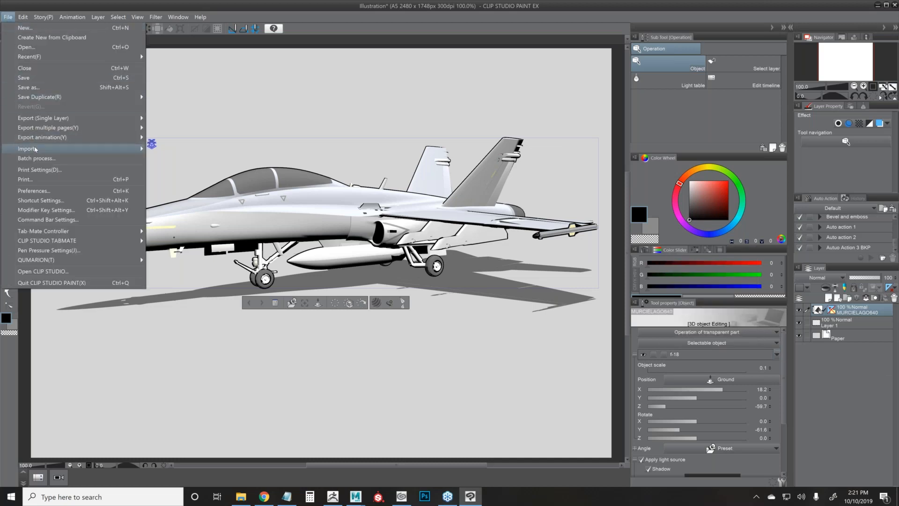
mouse_move(70, 148)
click(867, 367)
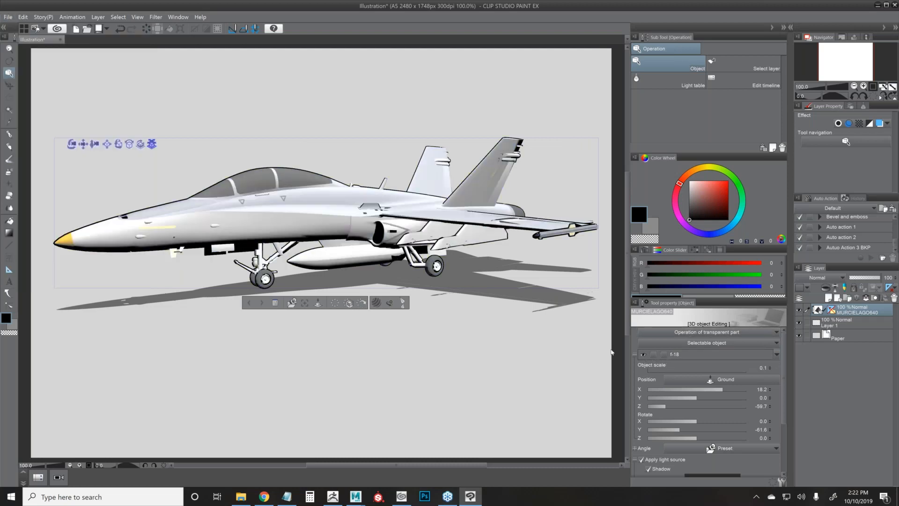
Show the hidden MURCIELAGO640 car through the 3D object list and select it for editing.
click(778, 355)
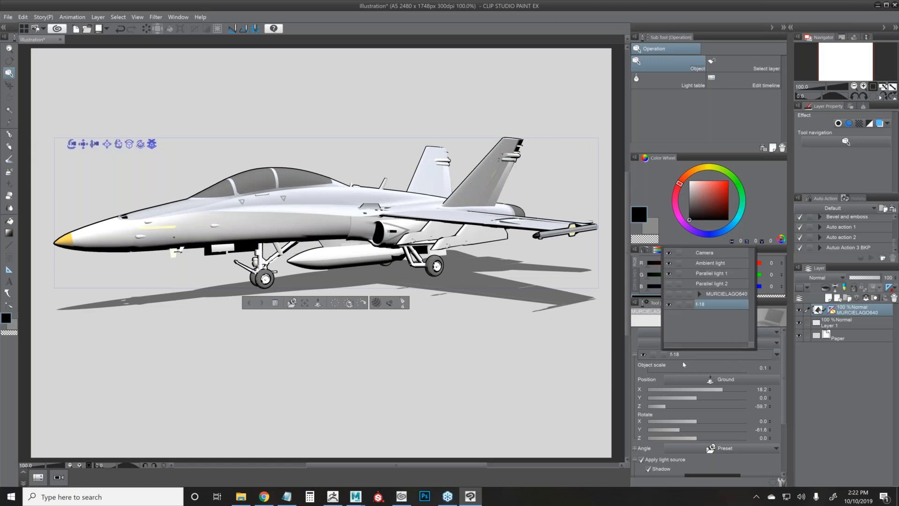
click(669, 294)
click(726, 294)
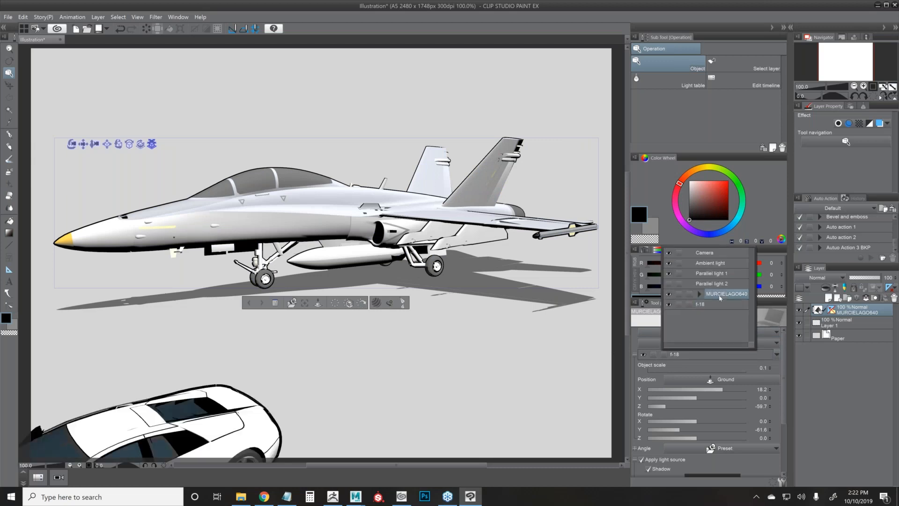
click(391, 352)
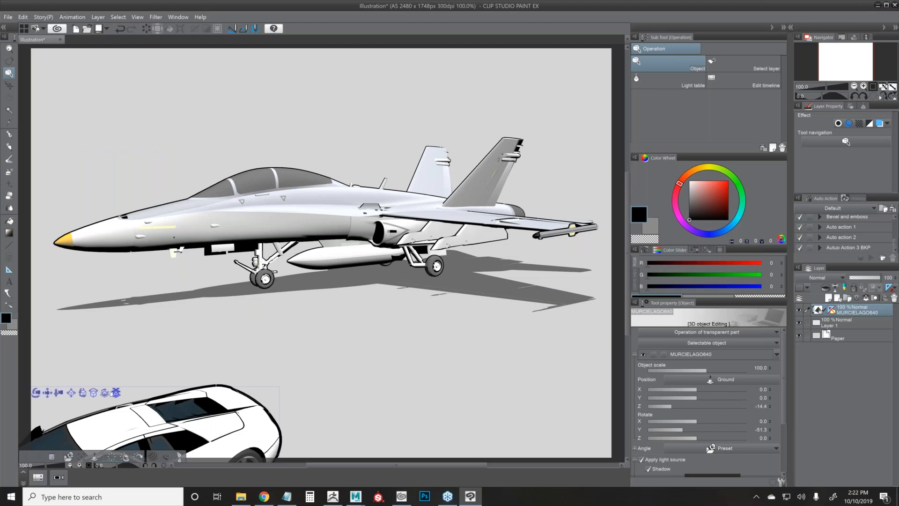
Move the car along the ground to about X 3.3, Z -34.3, placing it in front of the jet.
scroll(424, 309, up, 3)
drag(419, 316, 148, 300)
key(ctrl+z)
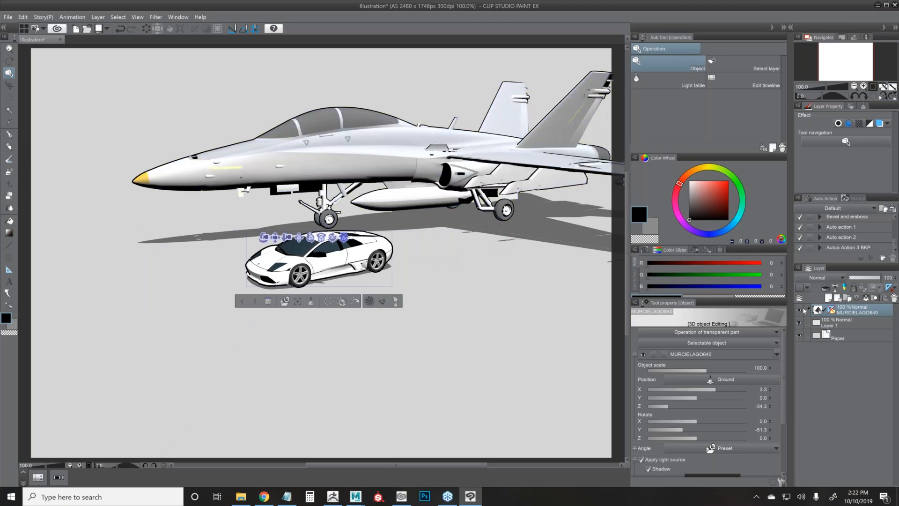
Add a new raster layer above the MURCIELAGO640 layer and import the Vase.obj 3D model as its own layer.
click(800, 309)
click(829, 298)
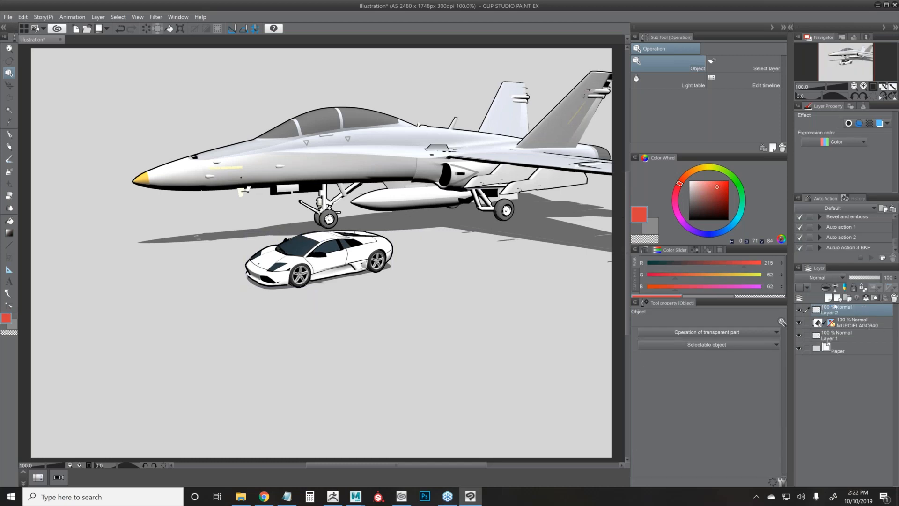
click(8, 17)
mouse_move(48, 153)
click(192, 187)
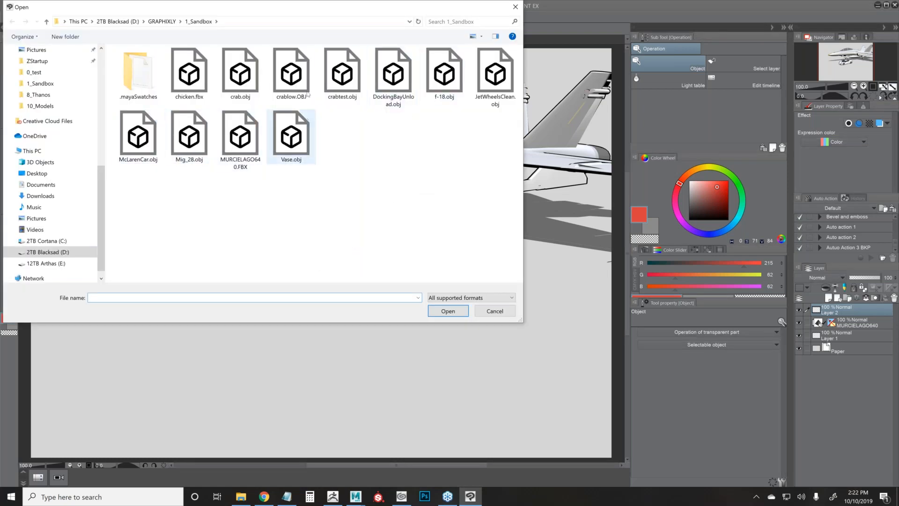
click(291, 146)
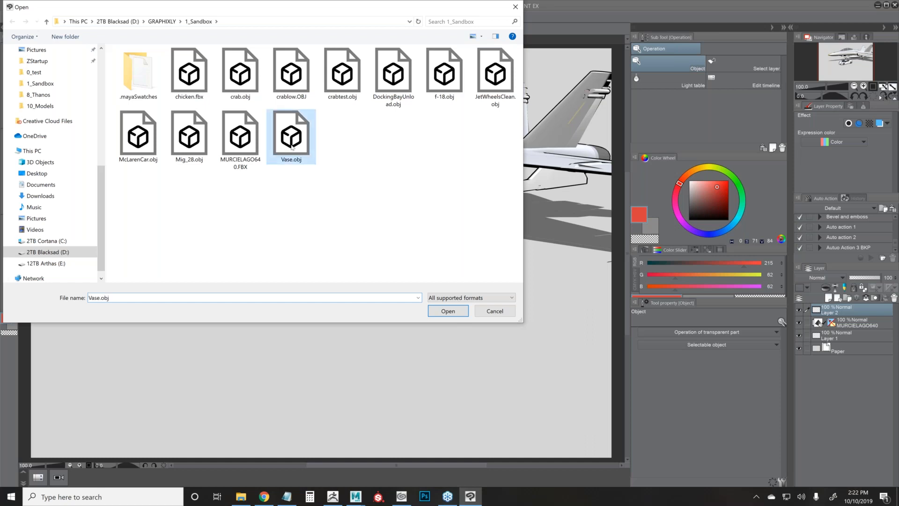
click(448, 311)
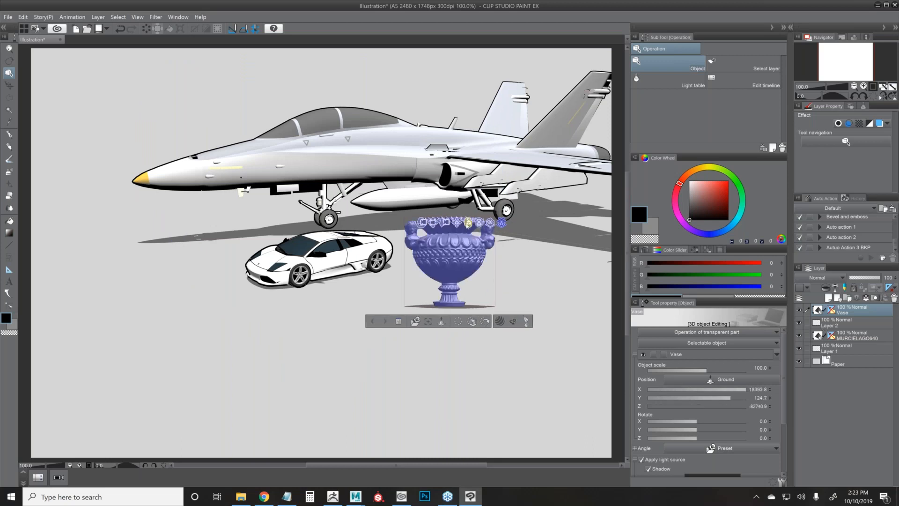
Tilt the vase to about 4.2 degrees around X and move the car to about X -12.8, Z -39.0.
mouse_move(467, 232)
mouse_down()
mouse_move(464, 274)
mouse_move(461, 228)
mouse_up()
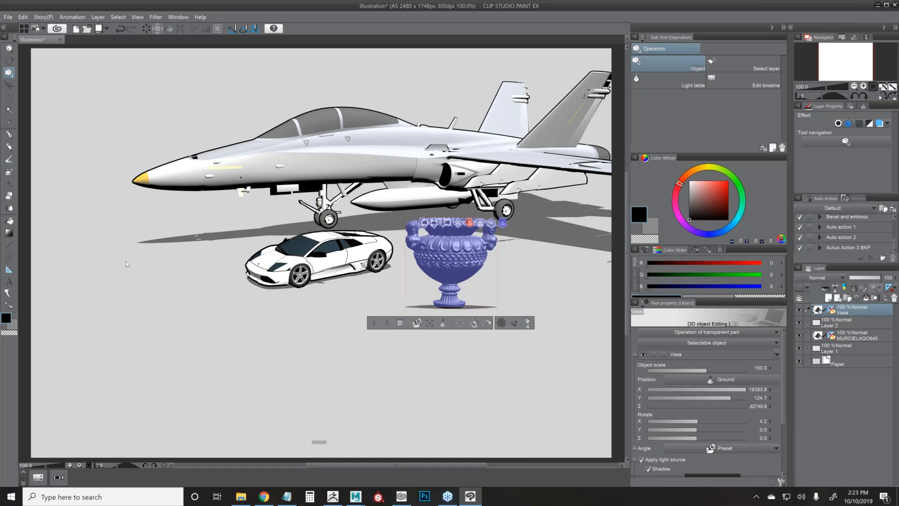
click(146, 248)
mouse_move(147, 248)
mouse_down()
mouse_move(135, 245)
mouse_move(146, 246)
mouse_up()
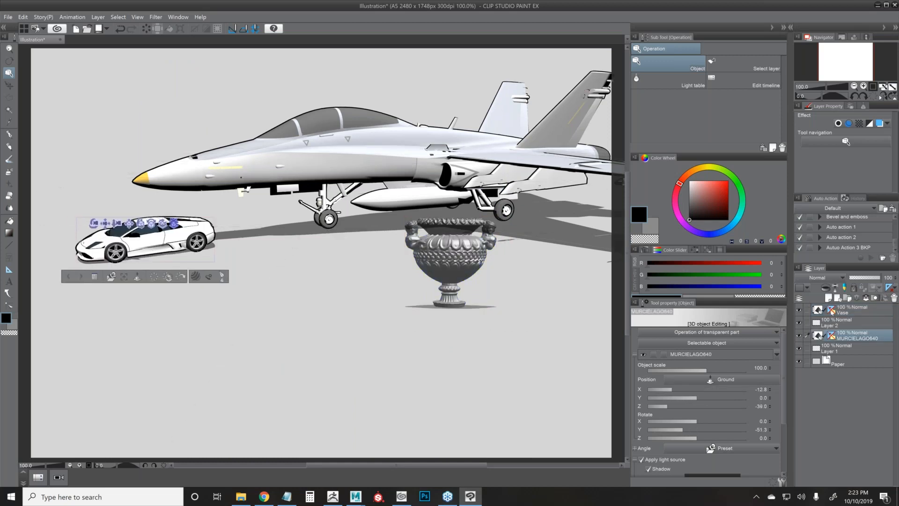
Show the perspective rulers of the Vase layer and the MURCIELAGO640 layer.
click(832, 310)
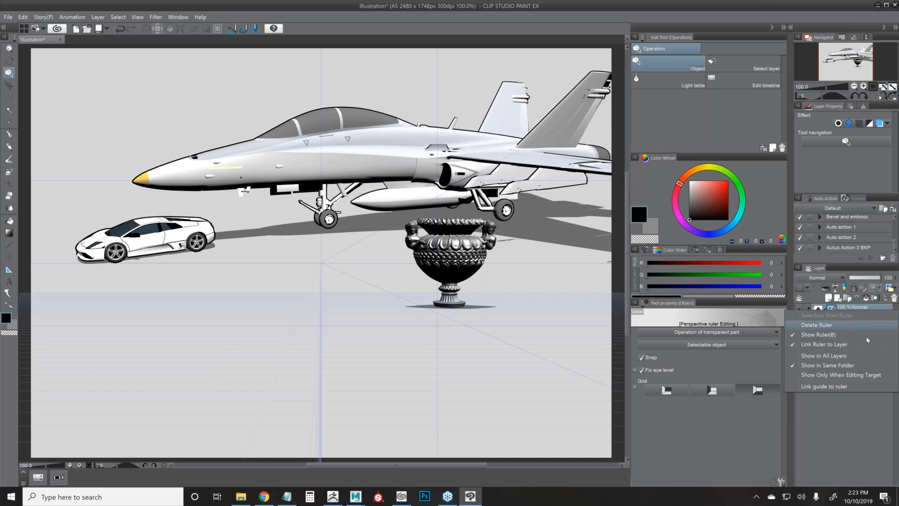
click(830, 334)
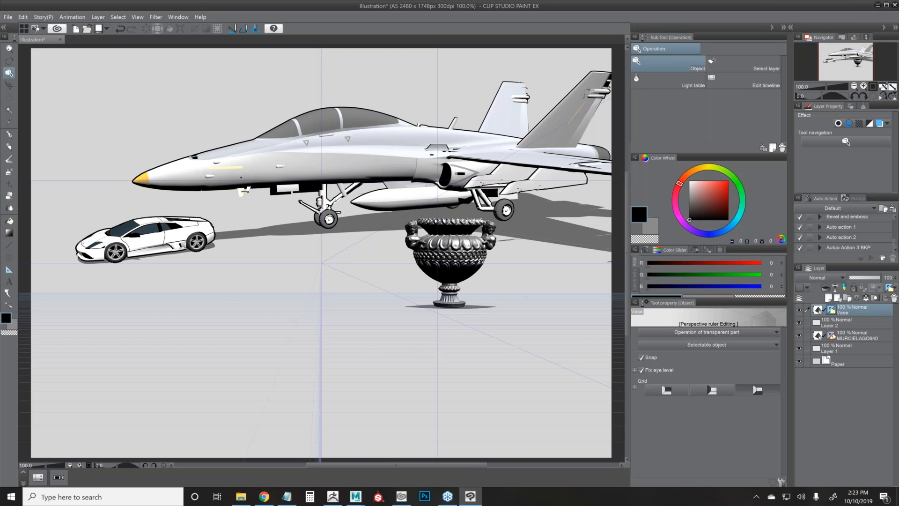
click(833, 336)
click(826, 360)
right_click(830, 334)
click(833, 360)
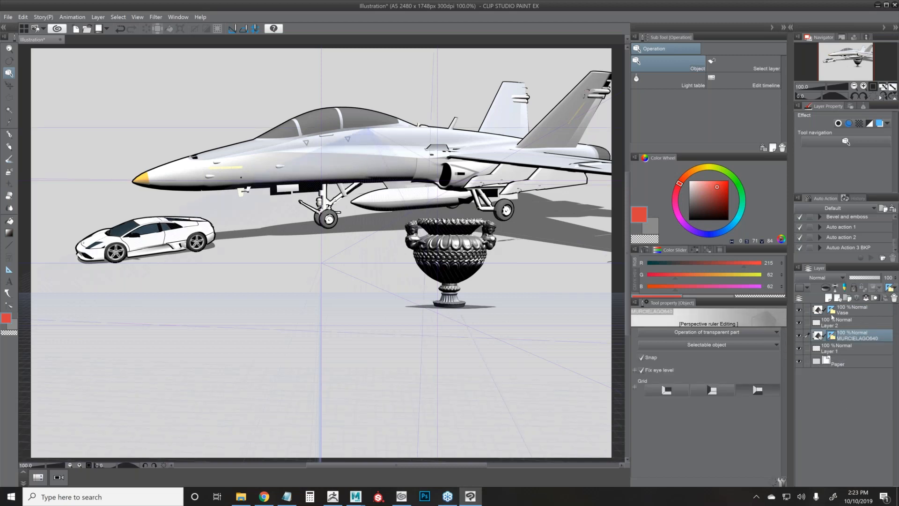
Hide the Vase layer and move the car beneath the jet's nose to about X -11.8, Z -50.3.
click(799, 310)
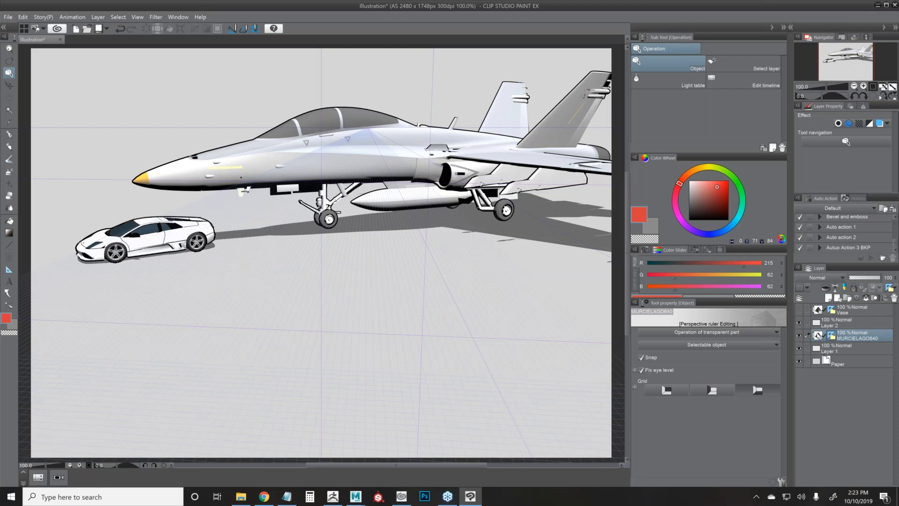
click(818, 335)
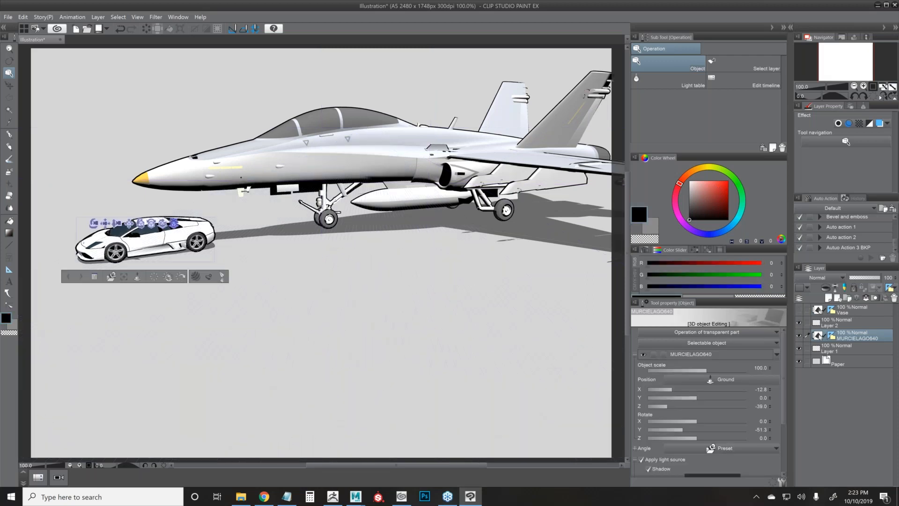
click(60, 40)
click(493, 186)
drag(204, 228, 246, 211)
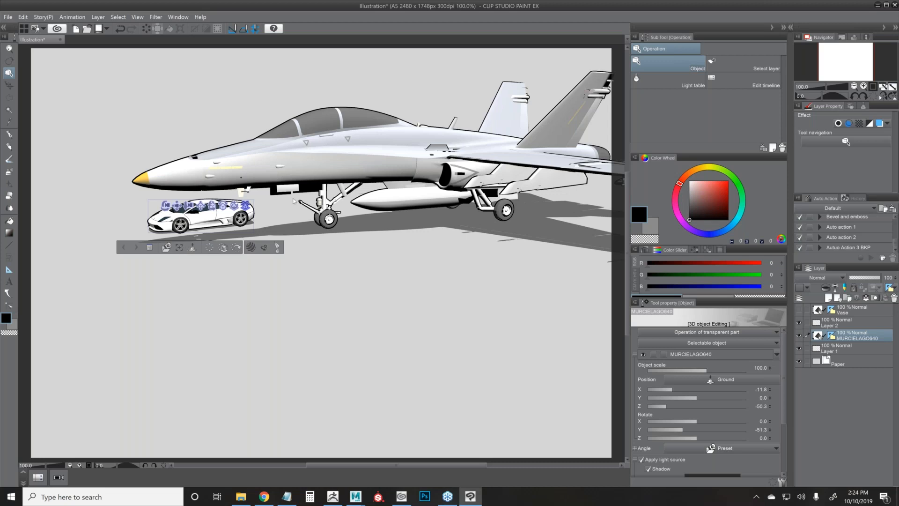
Focus the camera on the car and try several preset camera angles, ending on one that faces the car's front.
click(179, 250)
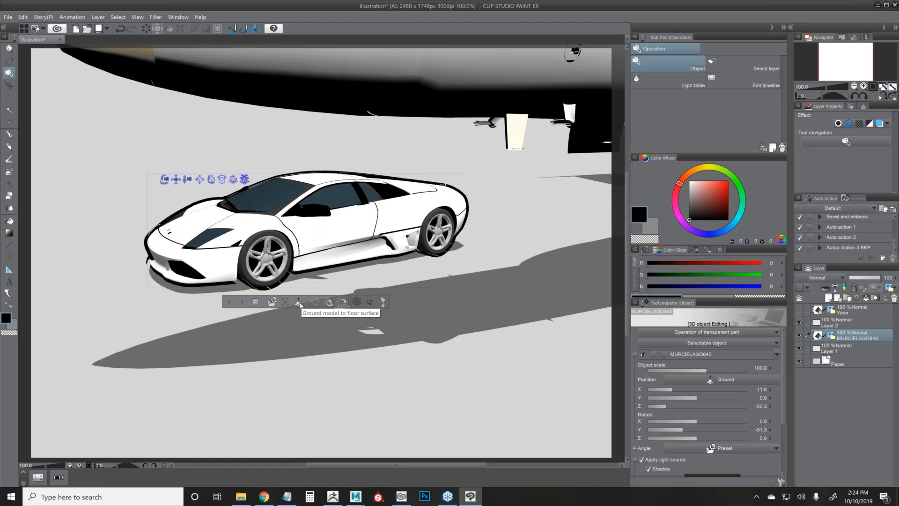
click(272, 302)
mouse_move(365, 325)
mouse_down()
mouse_move(362, 370)
mouse_move(366, 320)
mouse_up()
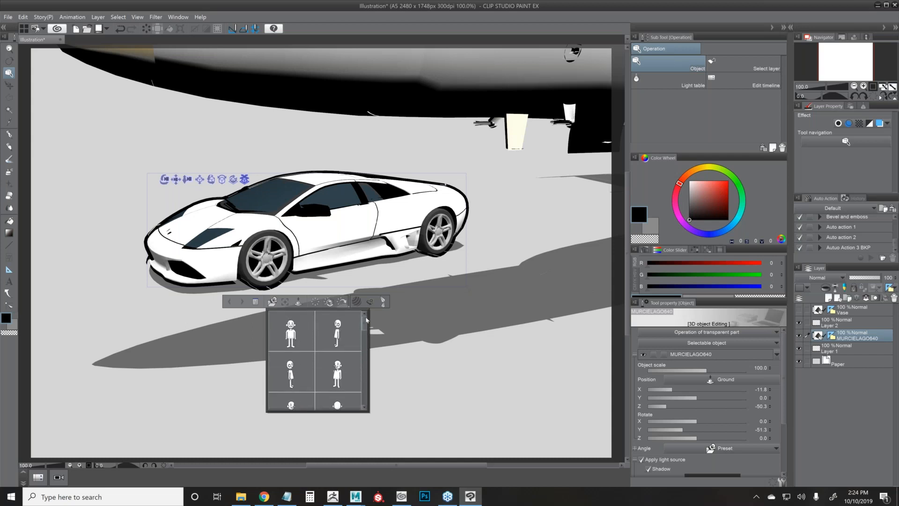
click(302, 330)
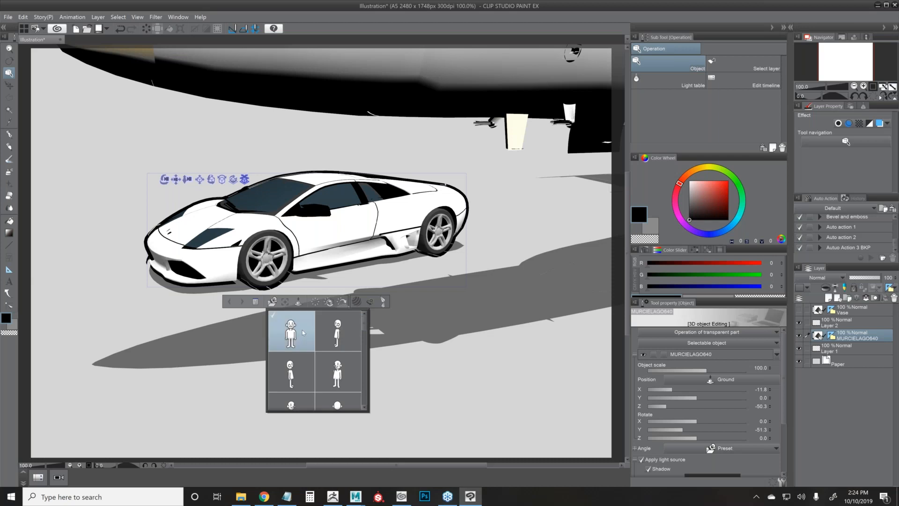
click(335, 332)
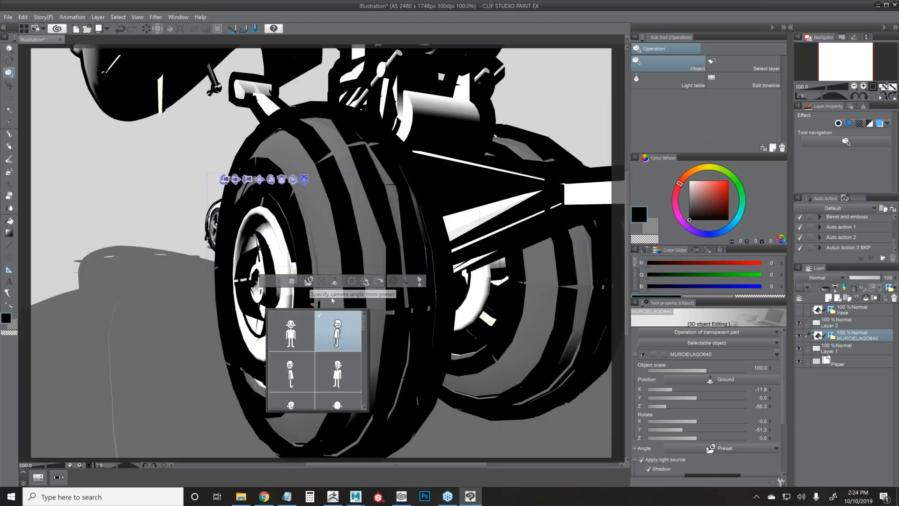
scroll(316, 282, down, 1)
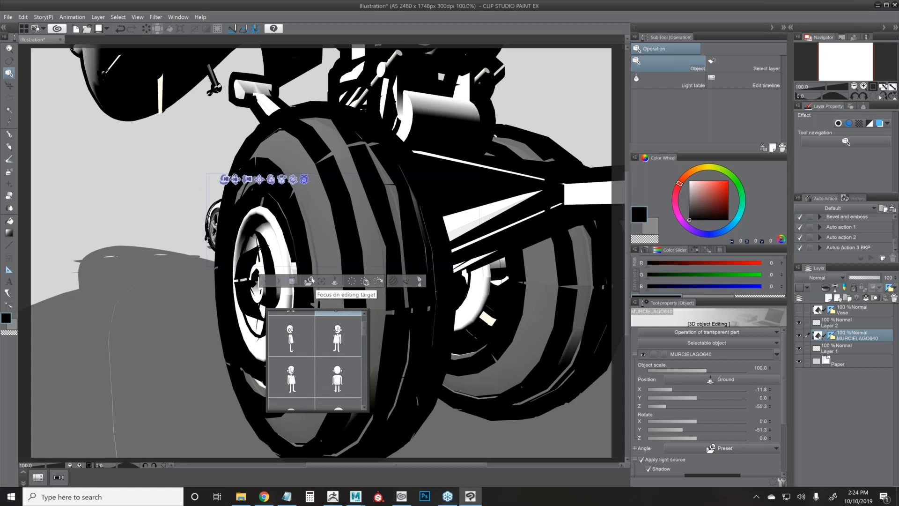
click(304, 383)
click(341, 379)
click(301, 378)
scroll(360, 344, up, 2)
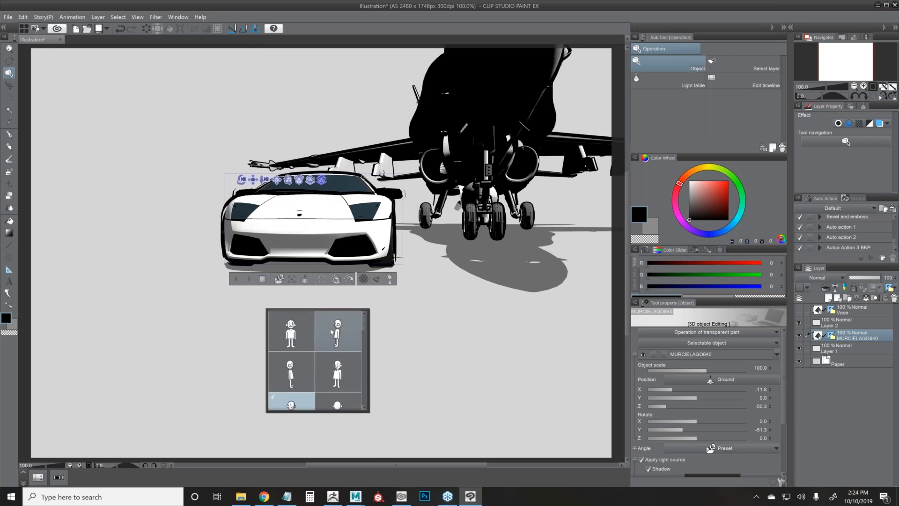
Examine the object list of the car and jet layer in the Sub Tool Detail window, and close it.
click(262, 280)
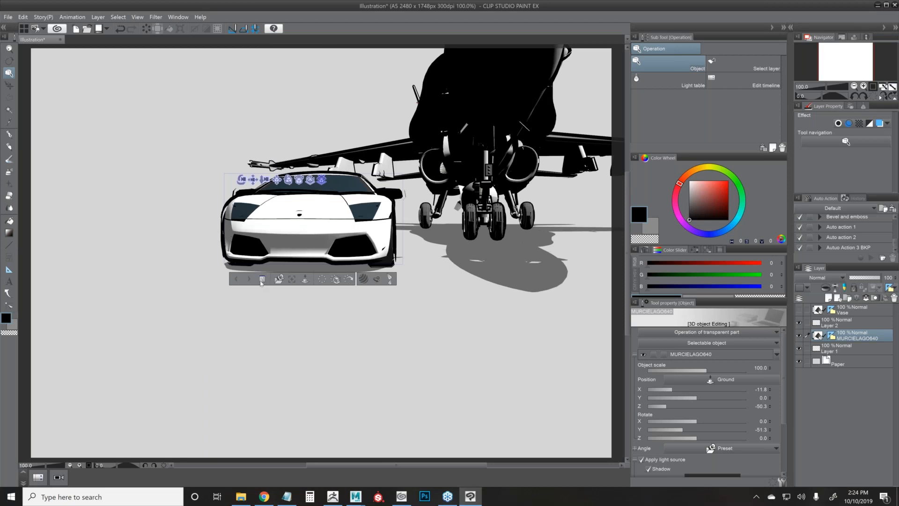
click(263, 280)
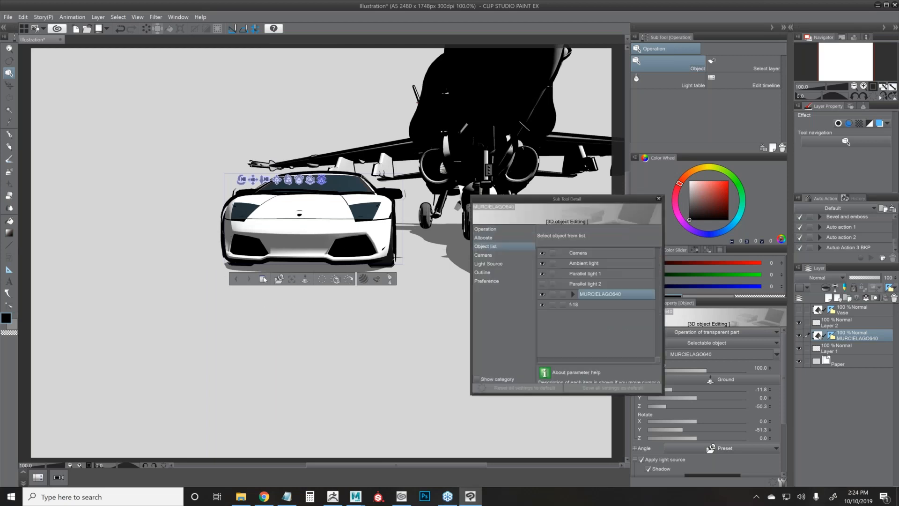
drag(551, 213, 499, 225)
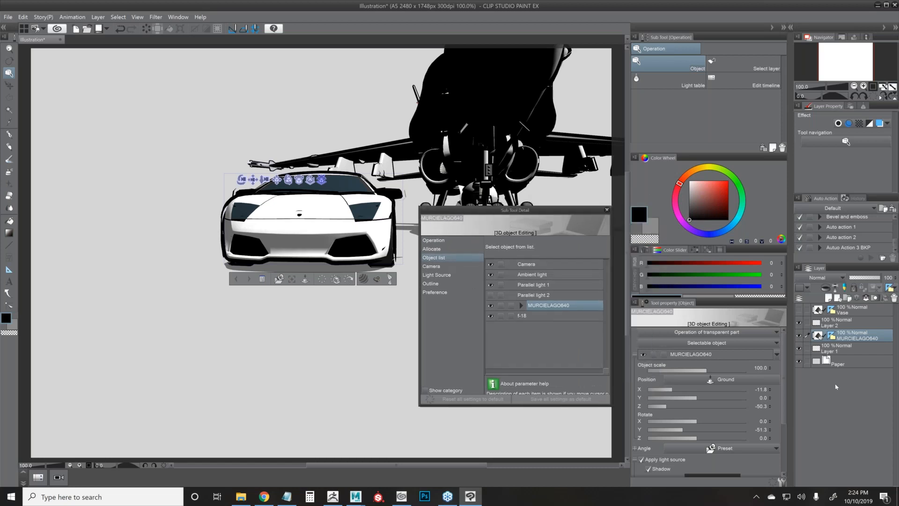
click(606, 210)
Orbit the camera to a raised front view showing both the car and the jet.
drag(447, 271, 199, 293)
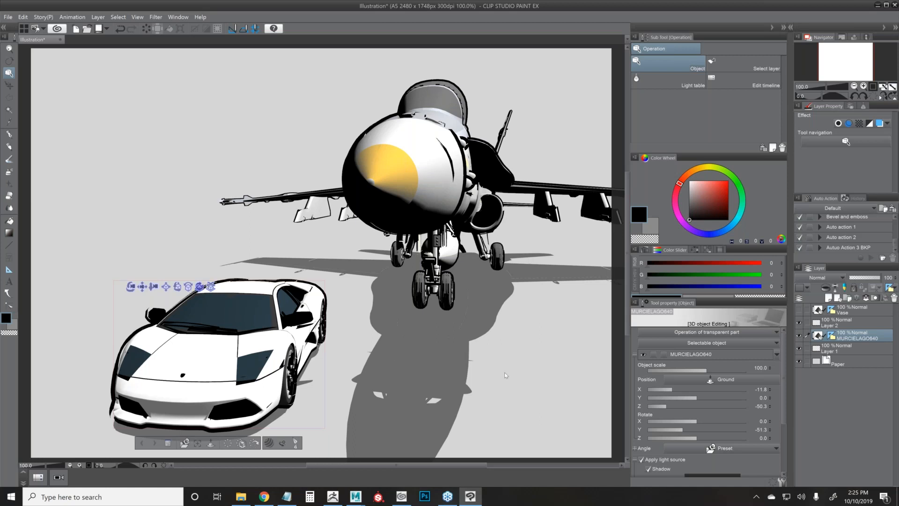
mouse_move(516, 369)
mouse_down()
mouse_move(485, 371)
mouse_move(521, 368)
mouse_move(515, 373)
mouse_up()
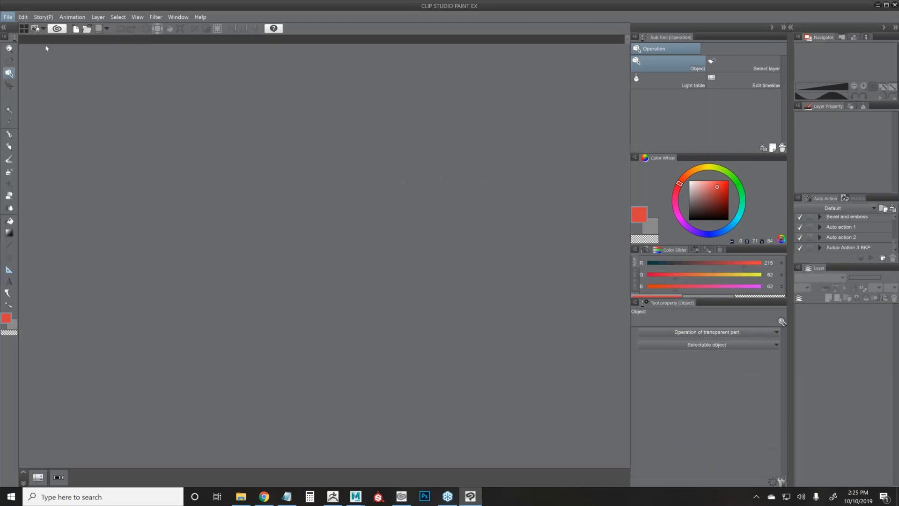
Create a new A5 illustration canvas of 2480 × 1748 px at 300 dpi.
key(ctrl+n)
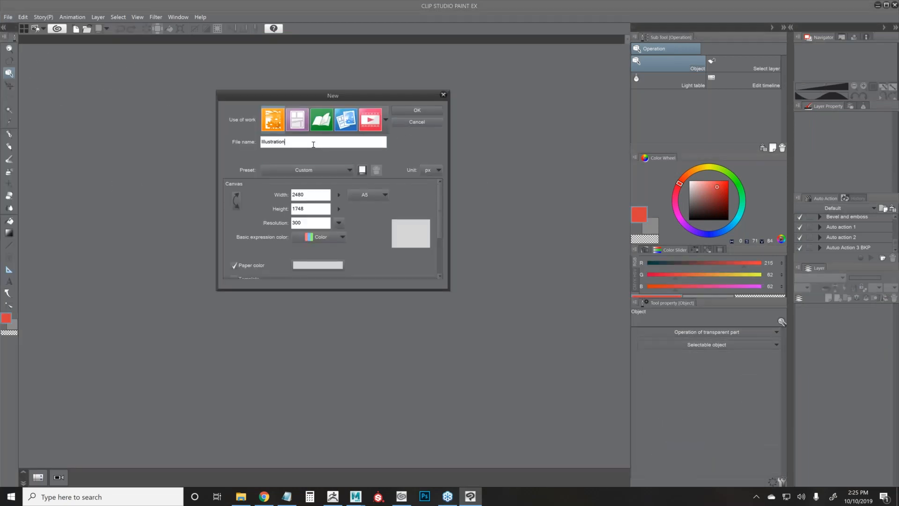
key(Return)
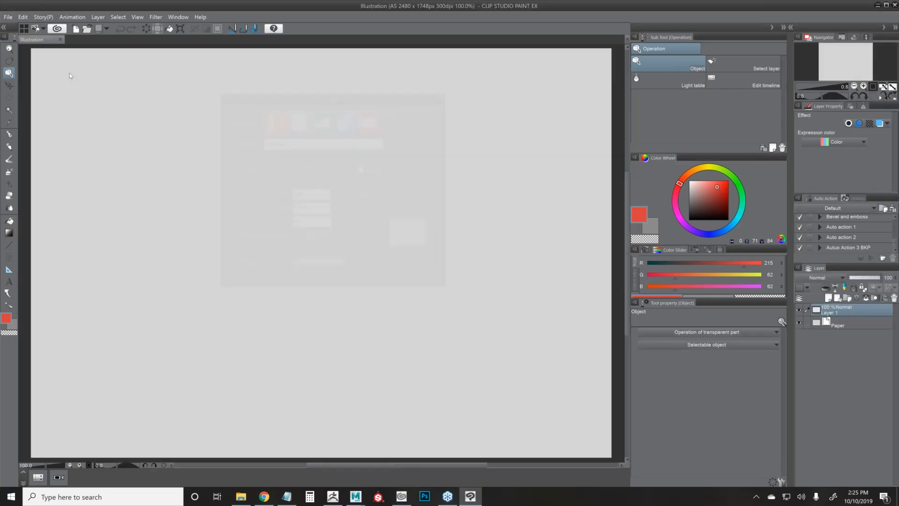
click(8, 17)
mouse_move(50, 153)
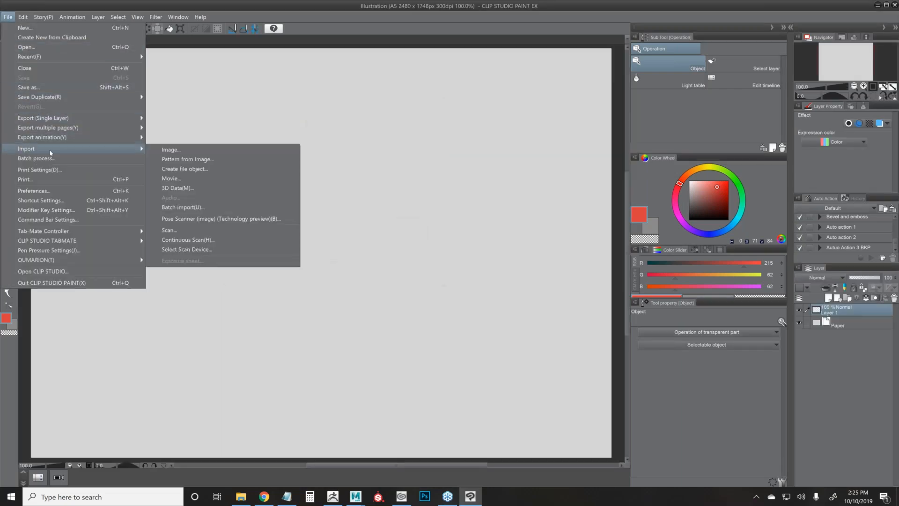
click(190, 187)
click(189, 59)
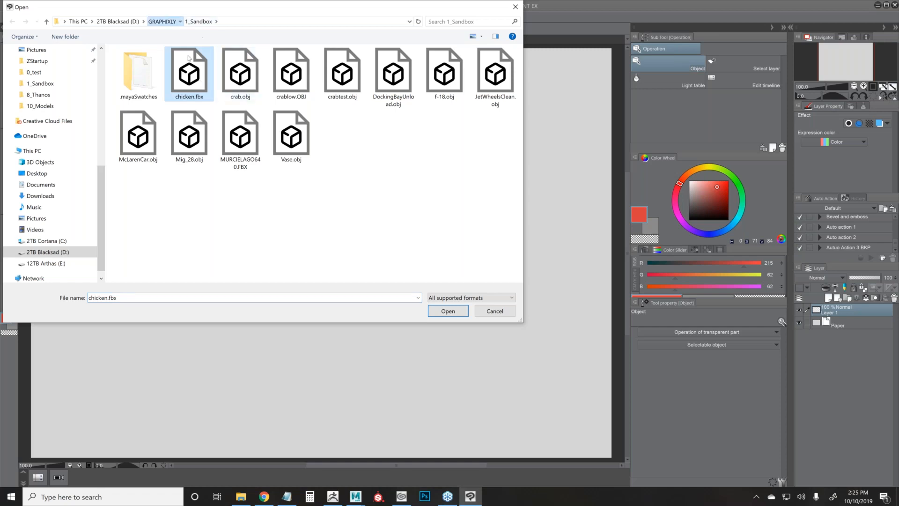
click(162, 21)
double_click(342, 75)
click(494, 311)
Open the 2_Books.clip file from the 2_Books folder.
click(8, 17)
click(30, 51)
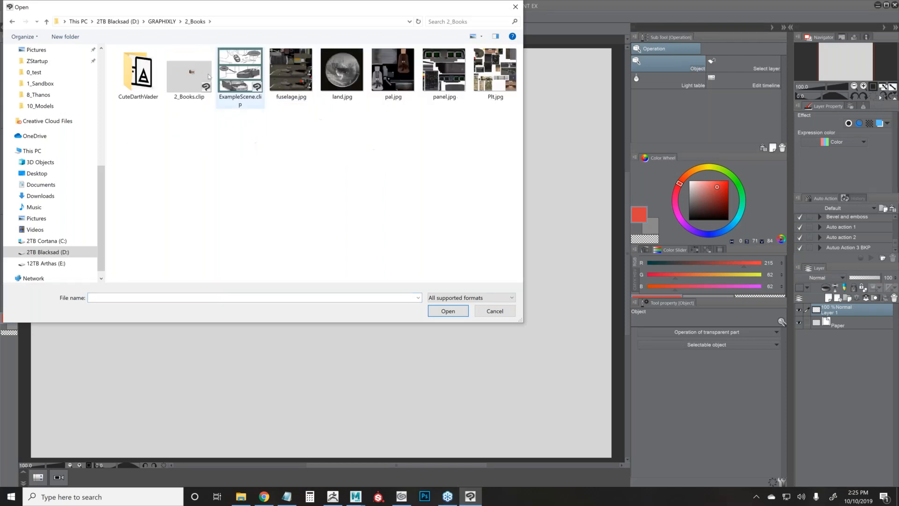
click(189, 71)
click(447, 311)
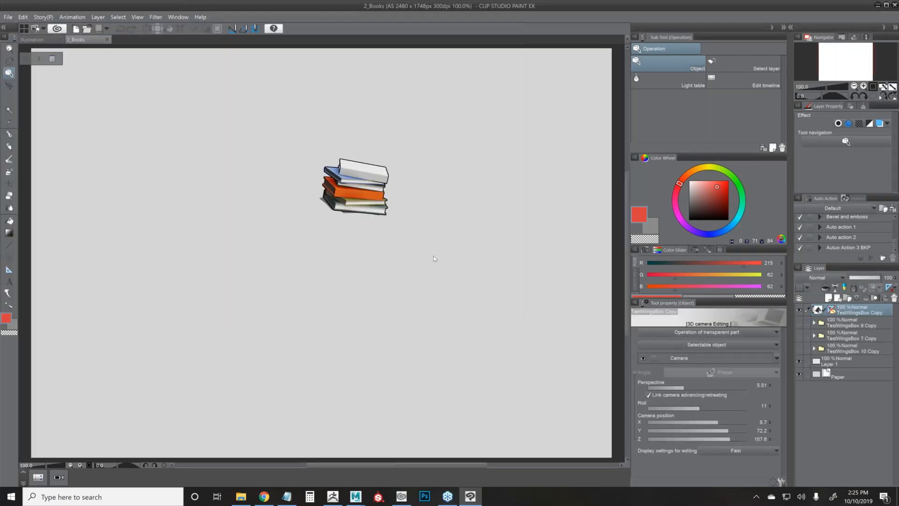
Select the pile of books and bring it closer along the ground to about X 9.7, Z -45.5.
click(801, 312)
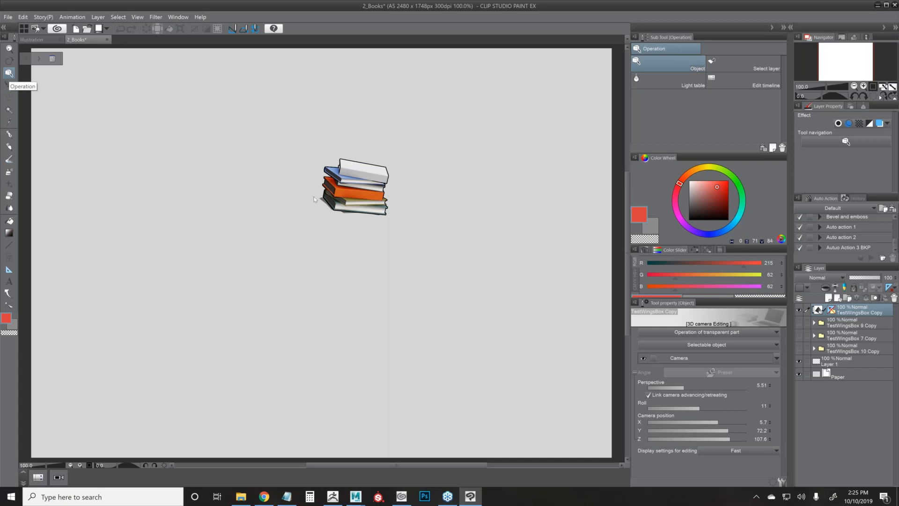
click(356, 187)
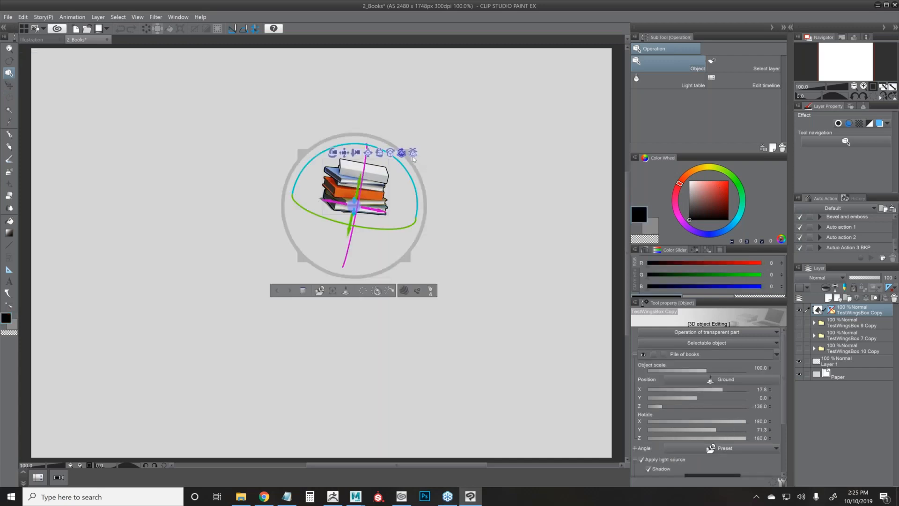
drag(412, 153, 338, 298)
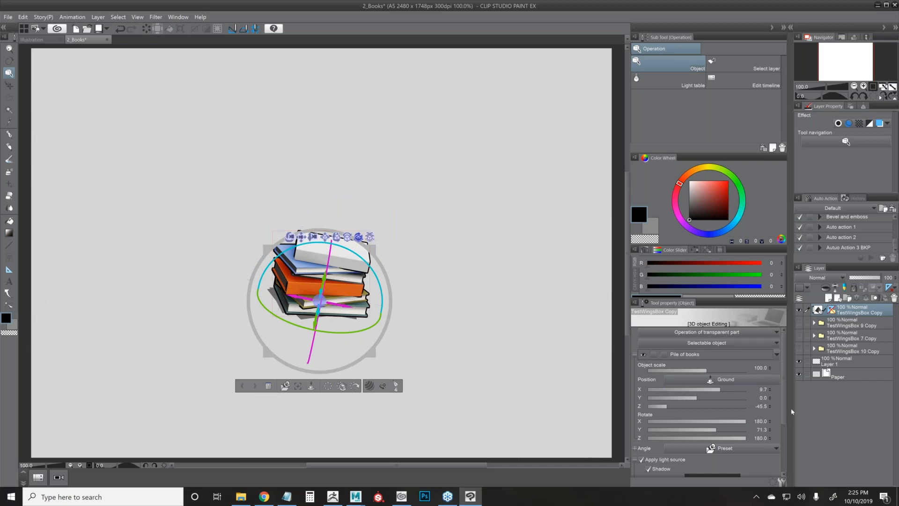
Select the camera as the edited object and turn on the perspective ruler of the books' 3D layer.
click(777, 355)
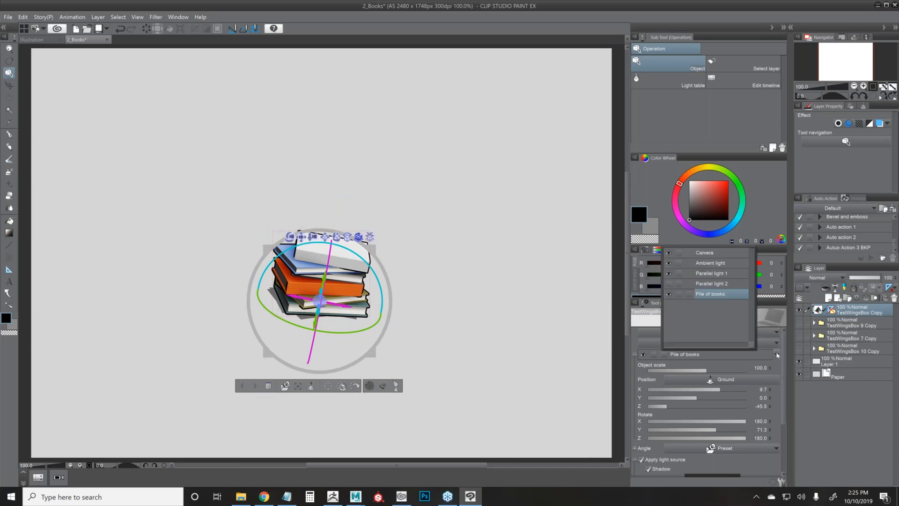
click(713, 254)
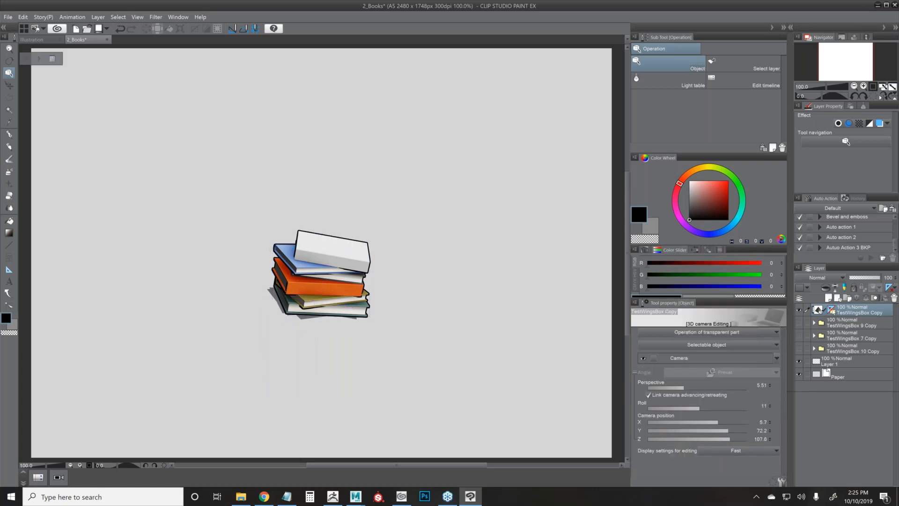
right_click(831, 310)
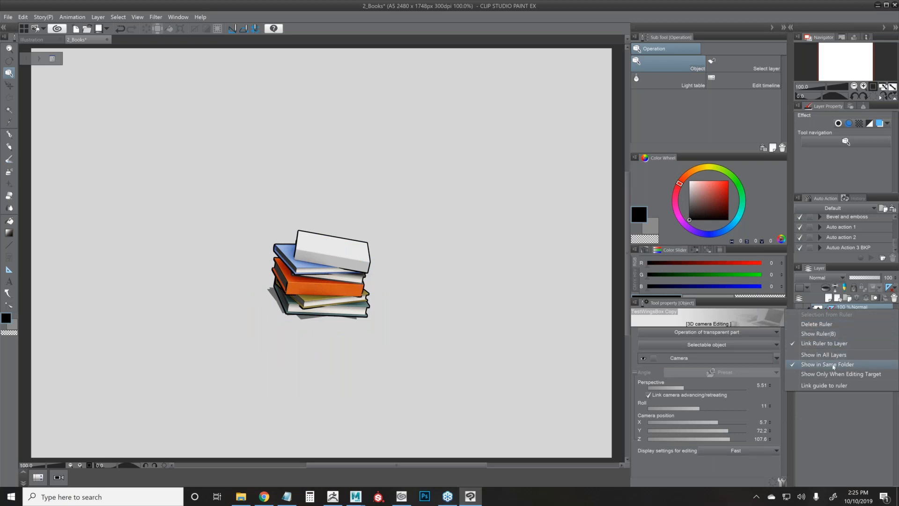
click(825, 334)
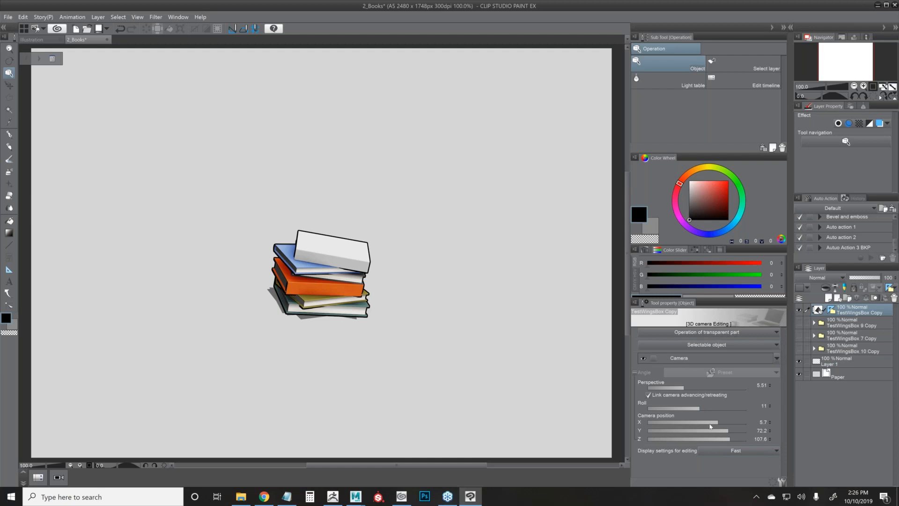
Level the camera with a roll of 0, and tilt it back to a roll of 12.
mouse_move(700, 406)
mouse_down()
mouse_move(691, 406)
mouse_move(712, 407)
mouse_move(694, 408)
mouse_up()
click(763, 406)
text(0)
key(Return)
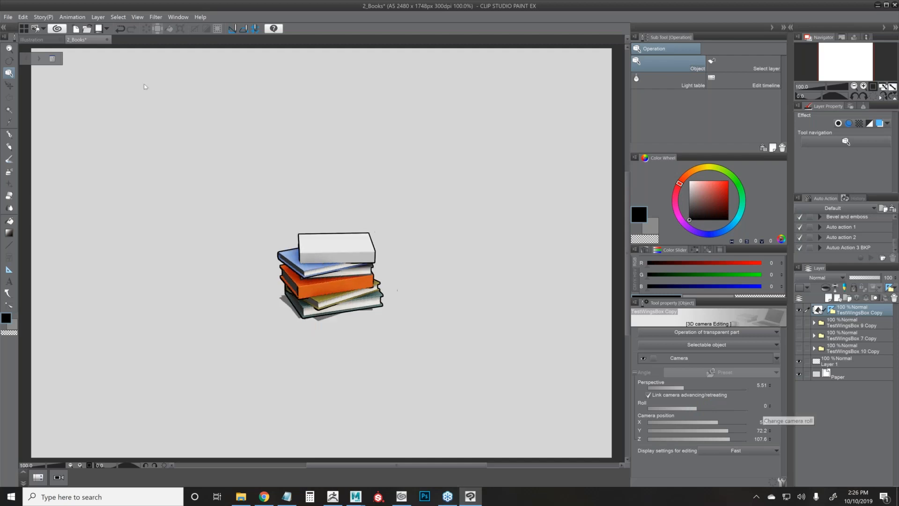
click(695, 408)
mouse_move(684, 407)
mouse_down()
mouse_move(711, 409)
mouse_move(699, 409)
mouse_up()
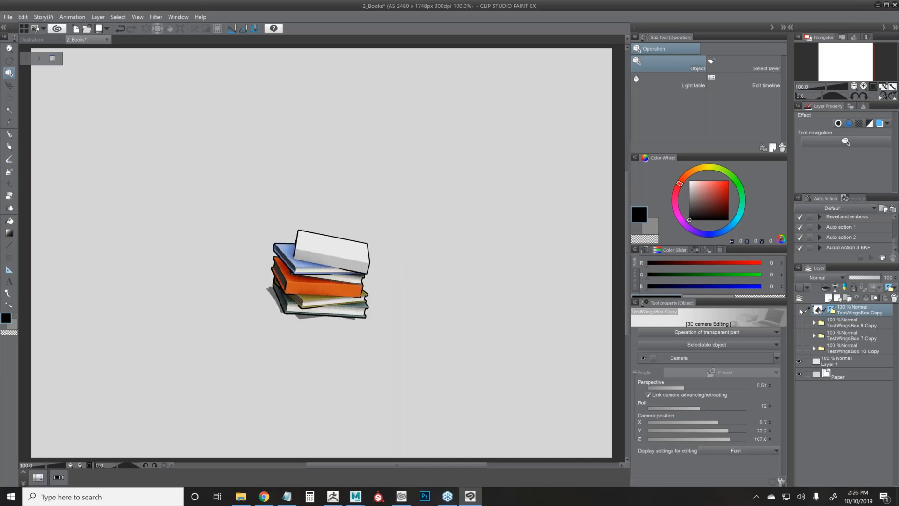
Convert the books' 3D layer to raster lines and tones with LT conversion, with the preview turned on.
click(800, 310)
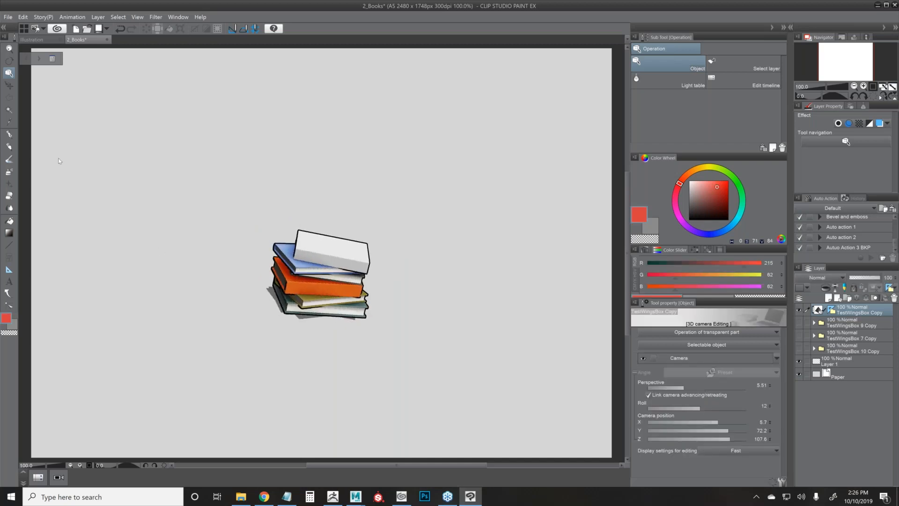
click(98, 17)
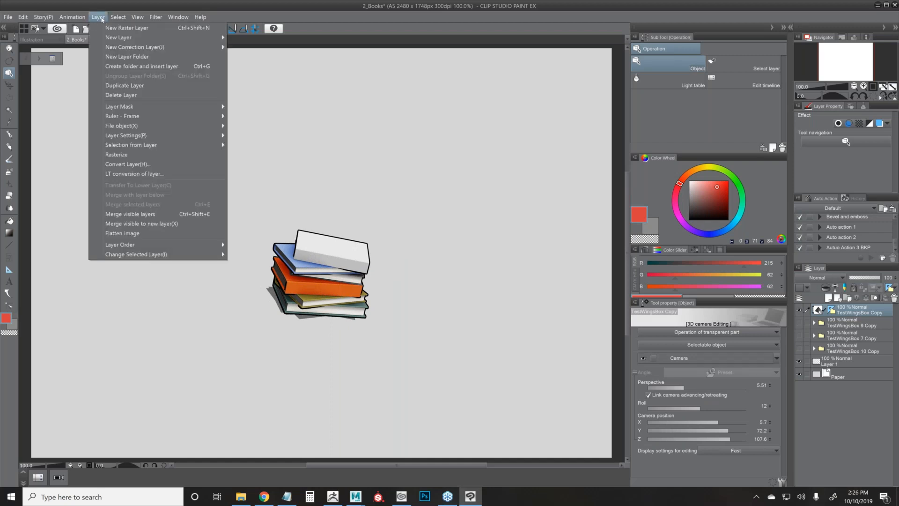
click(98, 17)
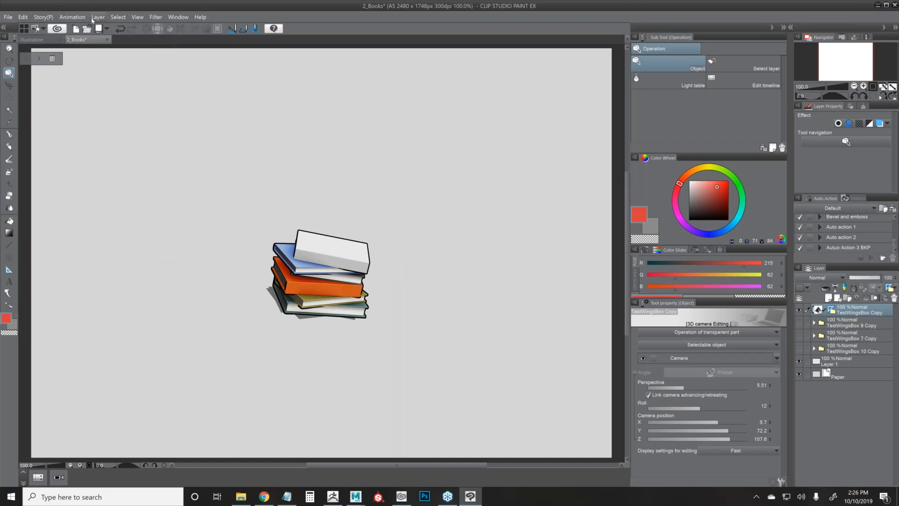
click(100, 17)
mouse_move(88, 19)
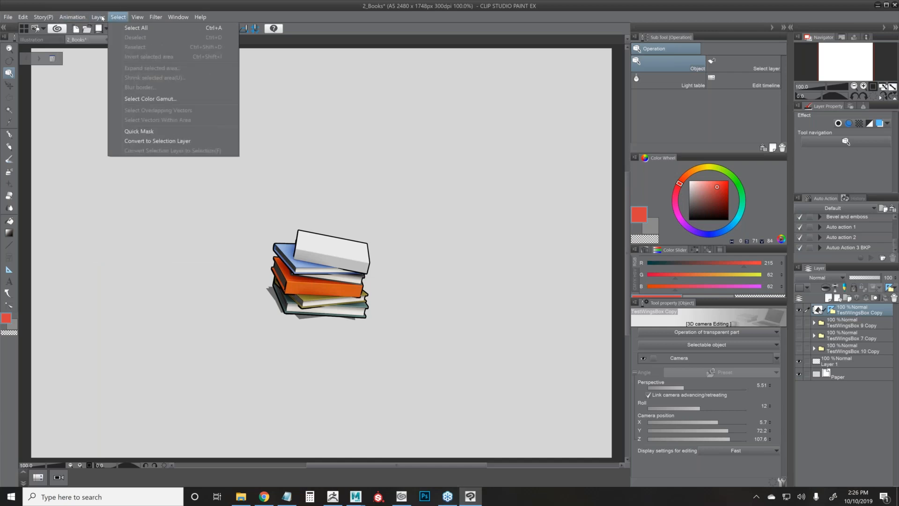
click(96, 17)
click(96, 17)
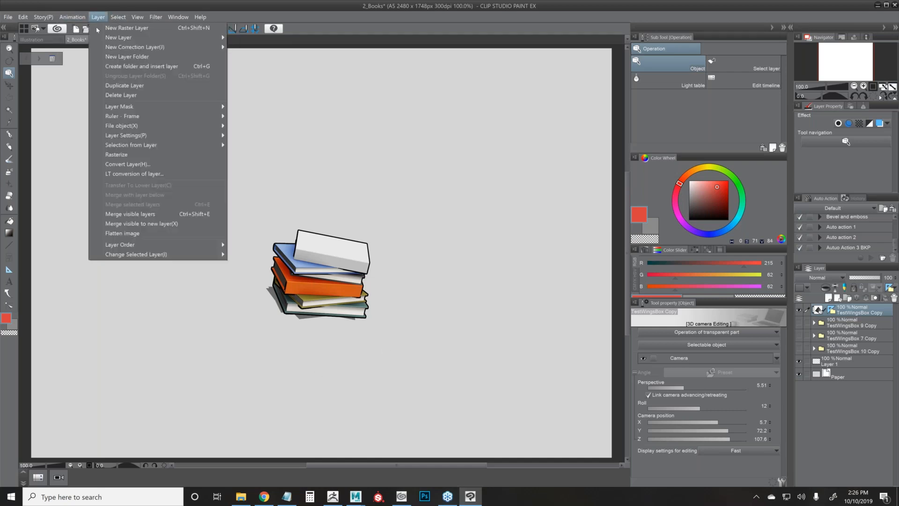
click(135, 174)
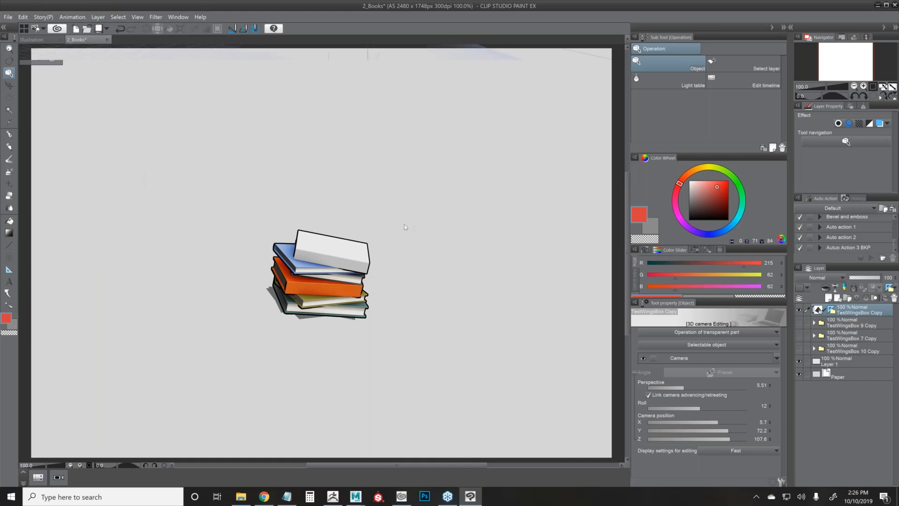
drag(597, 145, 494, 92)
click(587, 127)
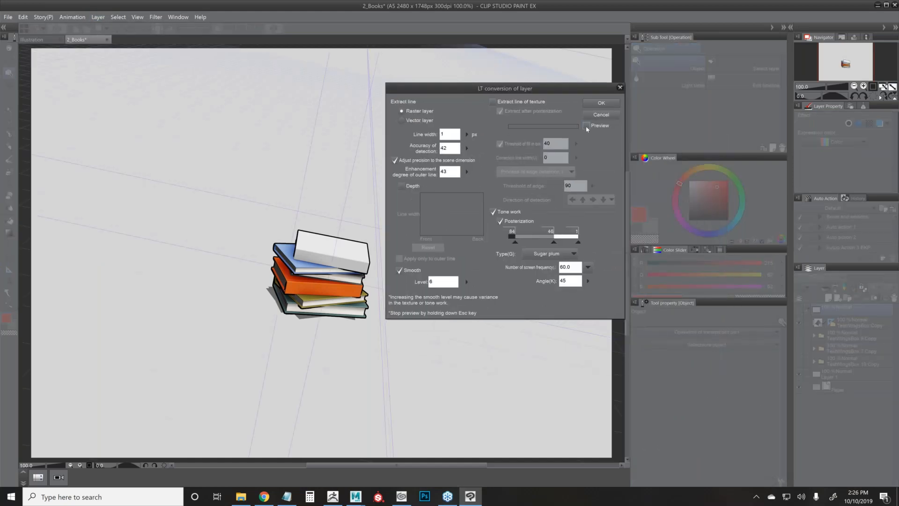
click(597, 105)
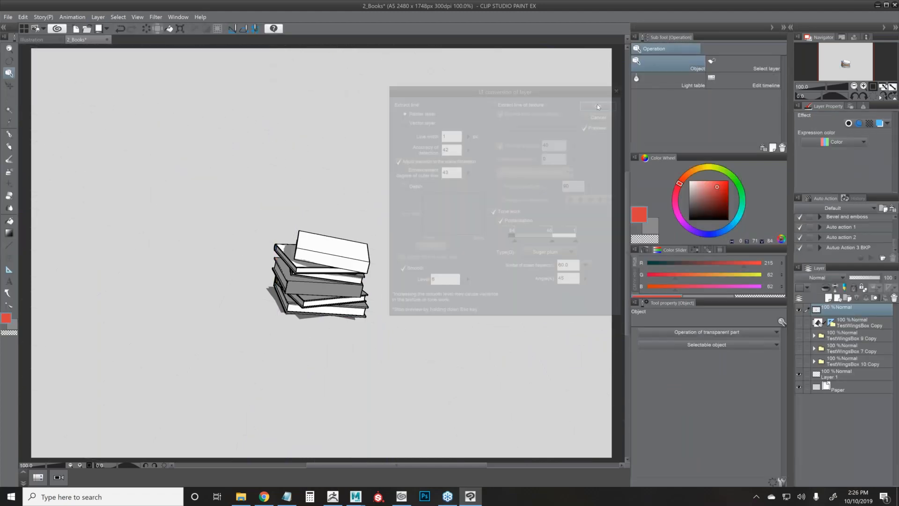
Toggle the converted folder to compare it with the 3D books, and examine its lines and dot tones up close.
click(813, 309)
click(798, 309)
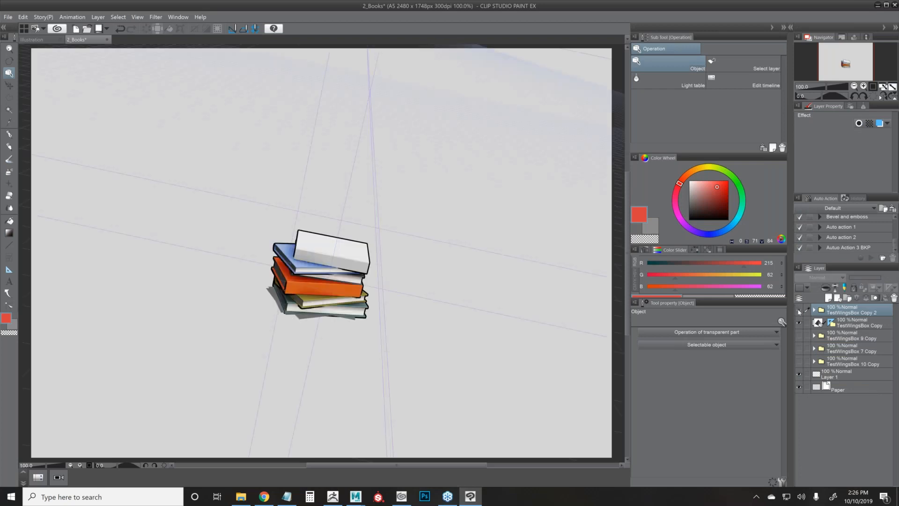
click(799, 310)
scroll(312, 286, up, 1)
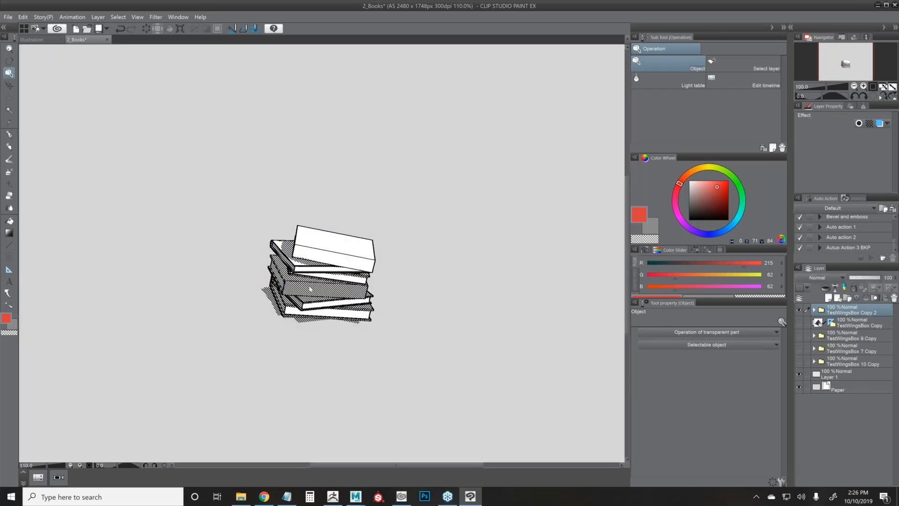
scroll(310, 288, up, 4)
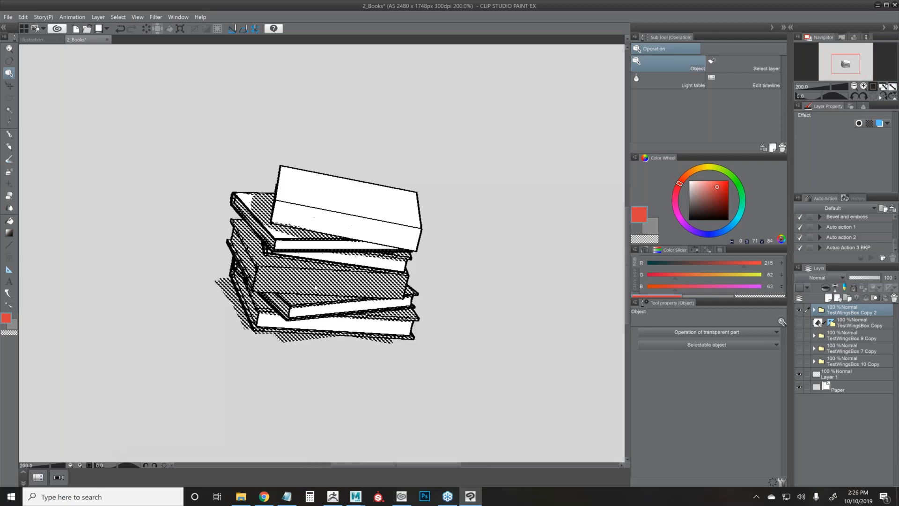
scroll(315, 288, down, 4)
Hide the converted folder, bring back the 3D books layer, and rotate the pile on the ground to about Y 63.1.
click(799, 310)
click(799, 323)
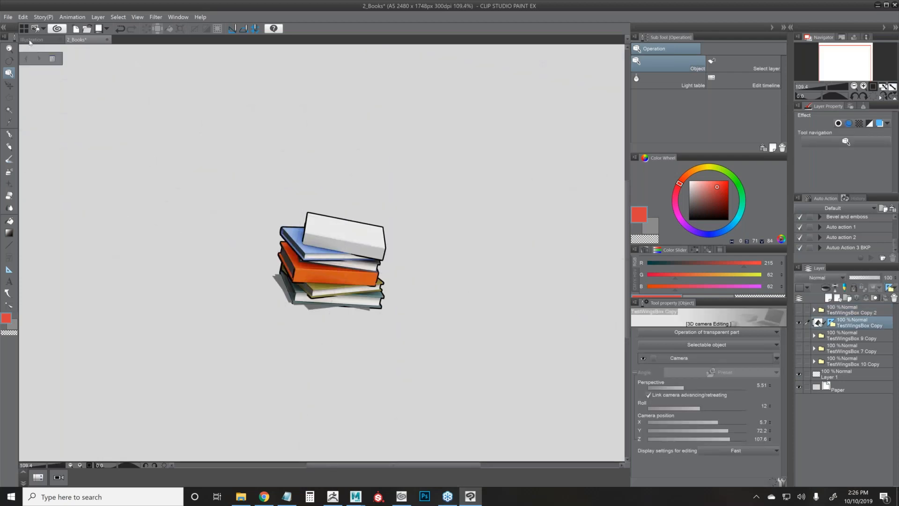
click(345, 264)
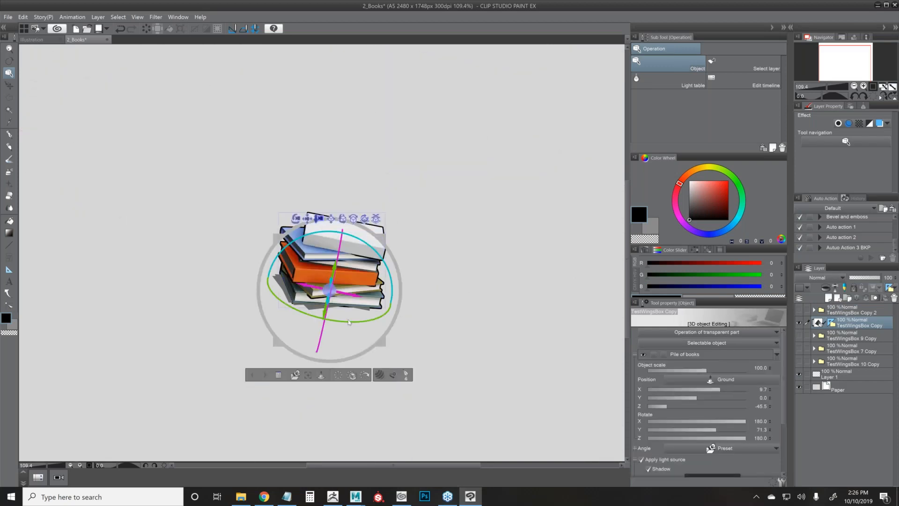
drag(280, 300, 300, 312)
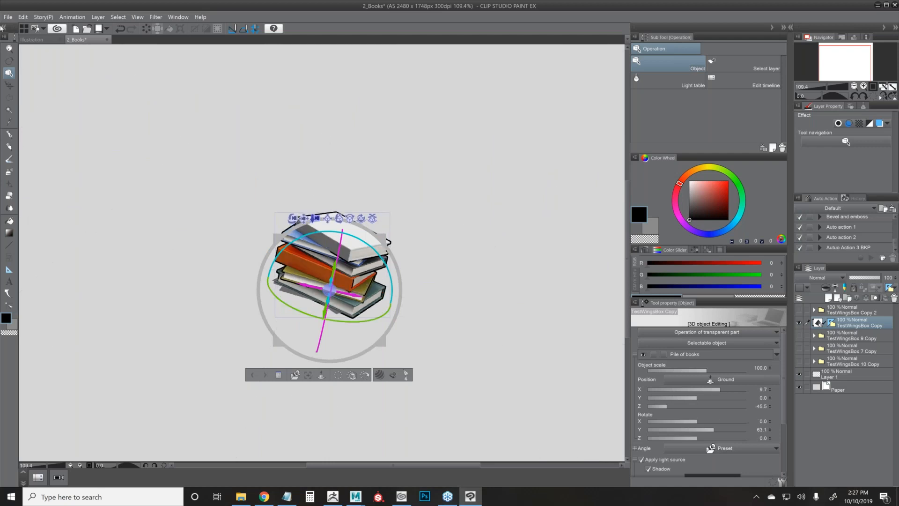
Run LT conversion on the rotated books with a trial line width of 25 px reduced to 1 px, and undo the conversion.
click(9, 85)
click(98, 17)
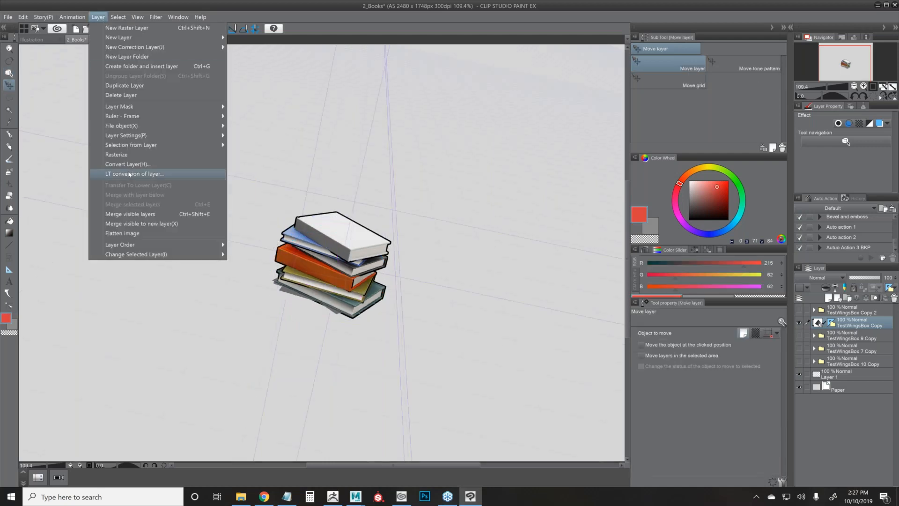
click(129, 174)
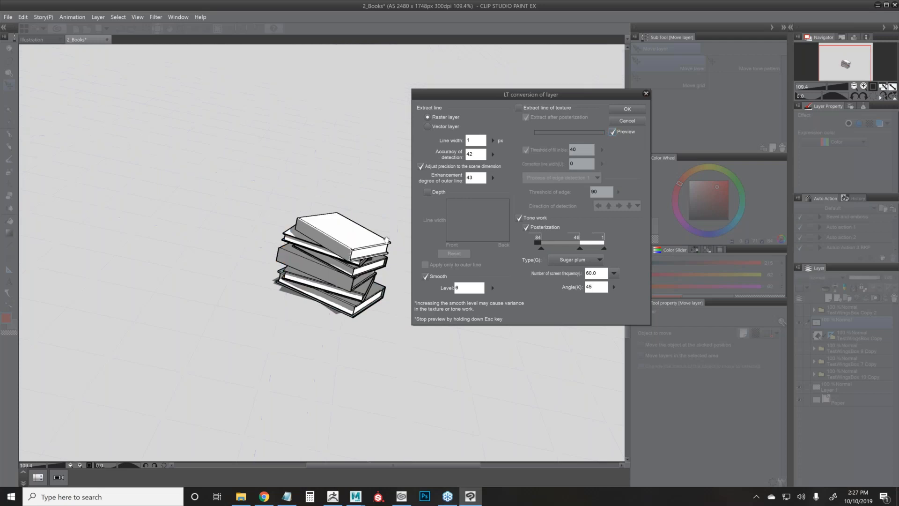
drag(493, 141, 491, 124)
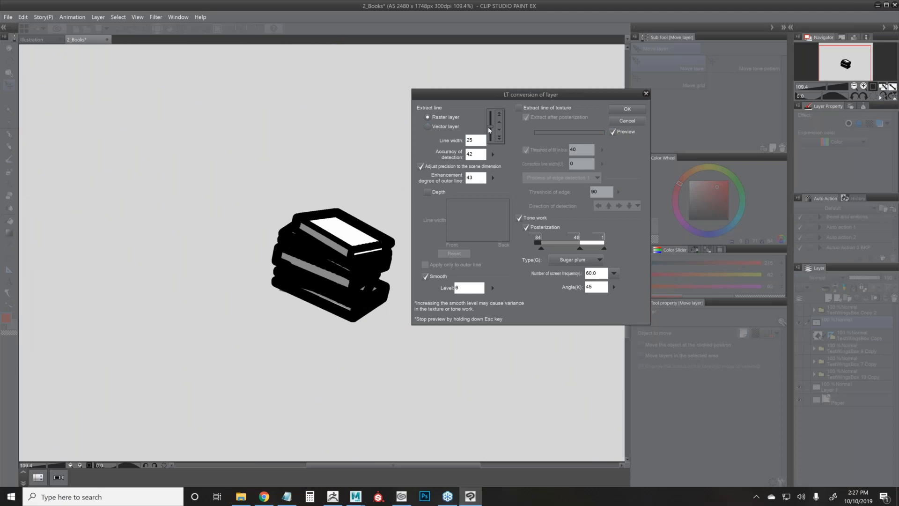
drag(496, 127, 492, 141)
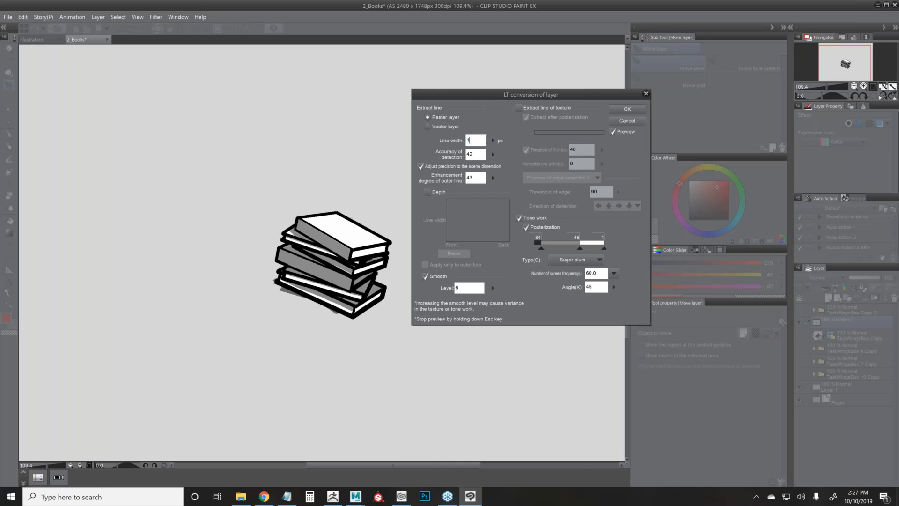
key(Return)
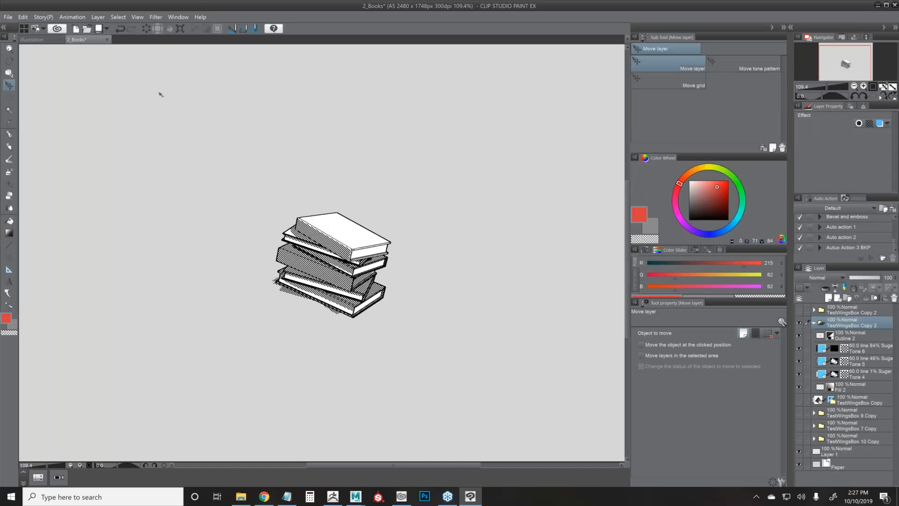
key(ctrl+z)
Start LT conversion of the rotated books again and set the accuracy of detection to 58 after trying 78 and 15.
click(98, 17)
click(137, 174)
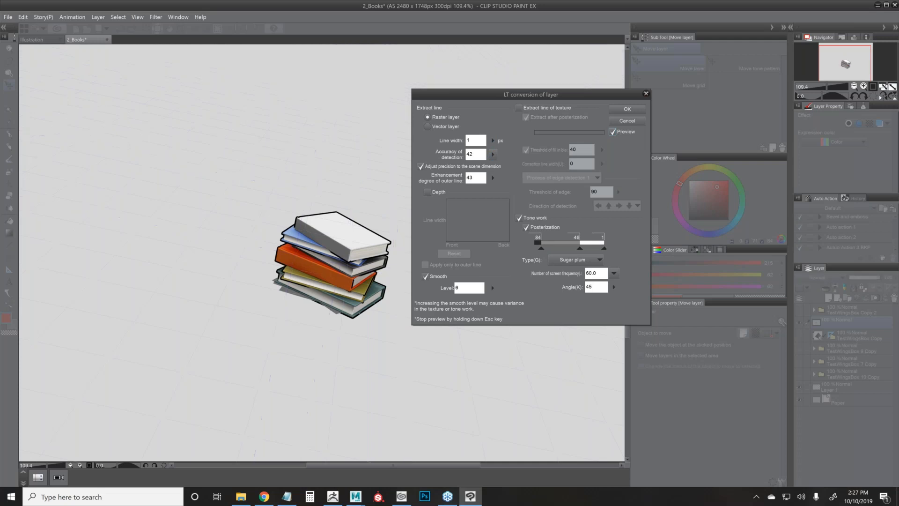
click(492, 154)
click(492, 145)
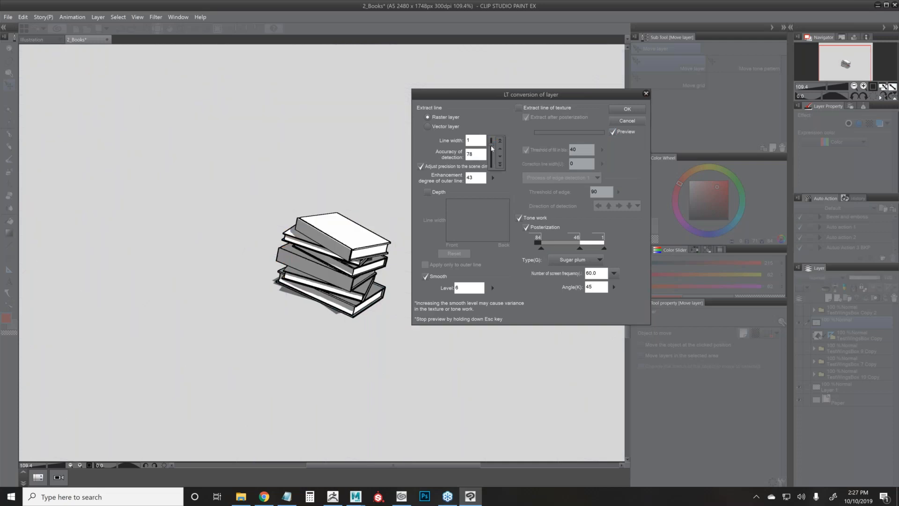
click(491, 149)
drag(492, 154, 491, 164)
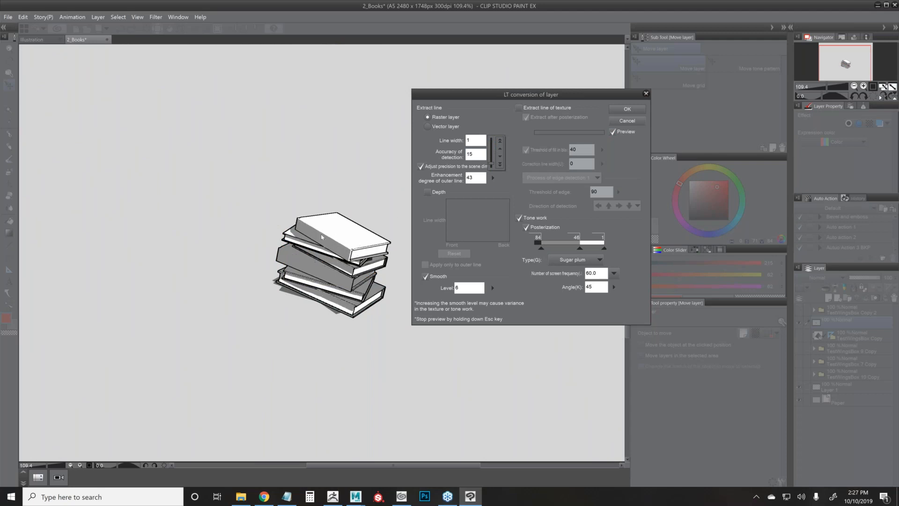
drag(492, 165, 491, 151)
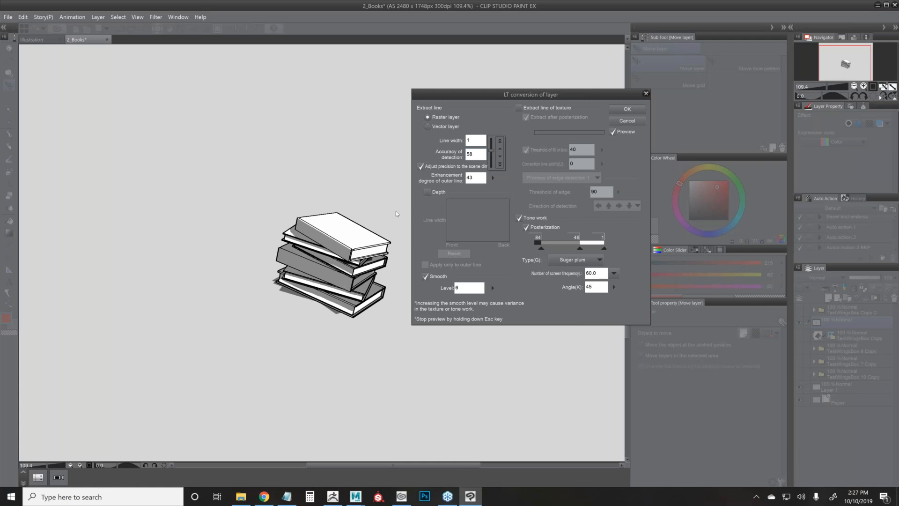
click(507, 189)
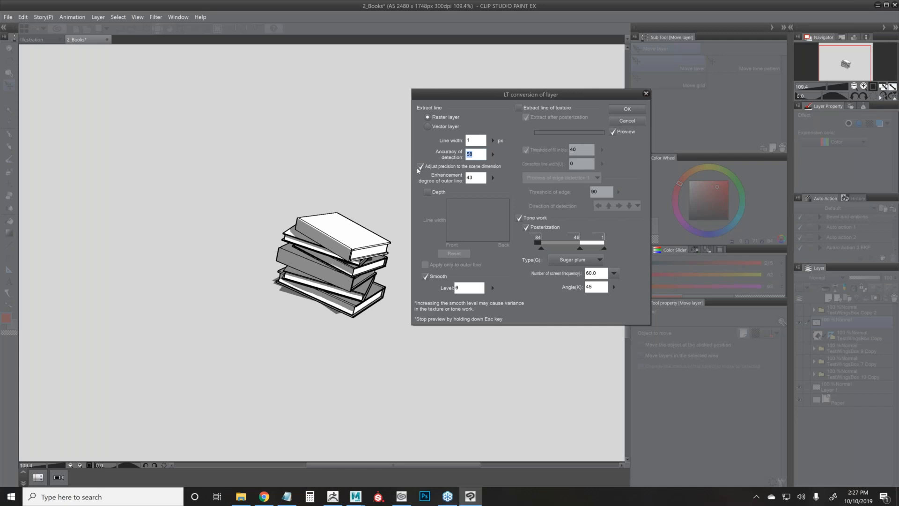
Try the conversion without scene-dimension precision adjustment, and try a Depth line-width curve falling from its maximum at the front to zero at the back.
click(420, 167)
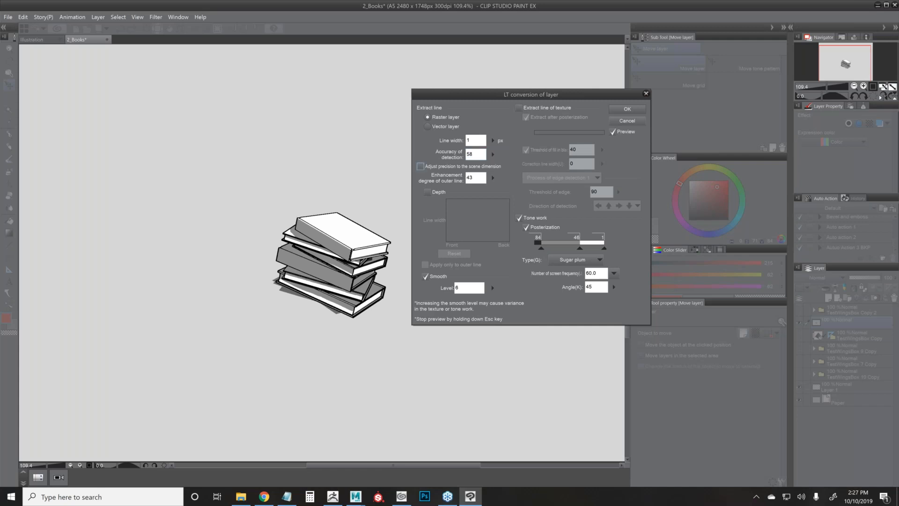
click(420, 168)
click(428, 192)
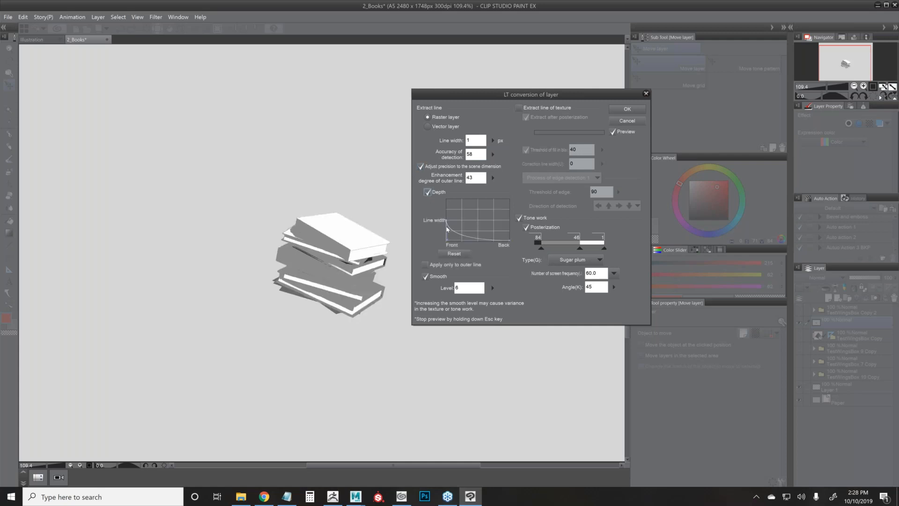
drag(446, 223, 445, 198)
drag(447, 241, 507, 245)
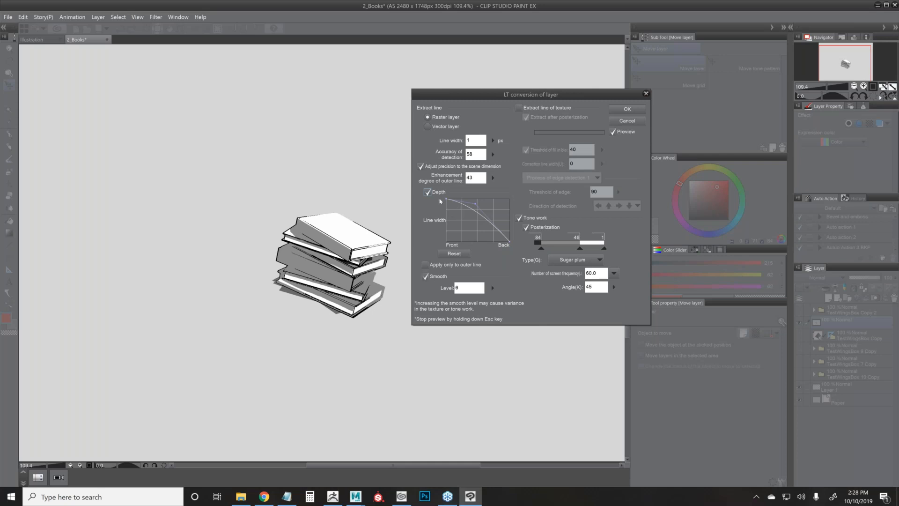
click(427, 195)
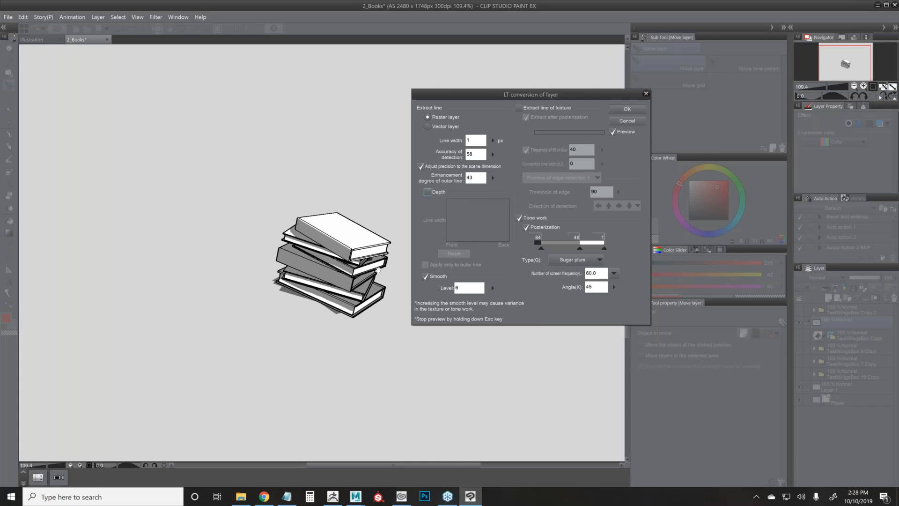
Try different smoothing levels for the extracted lines, ending at level 5.
click(492, 288)
click(493, 299)
drag(493, 301, 493, 289)
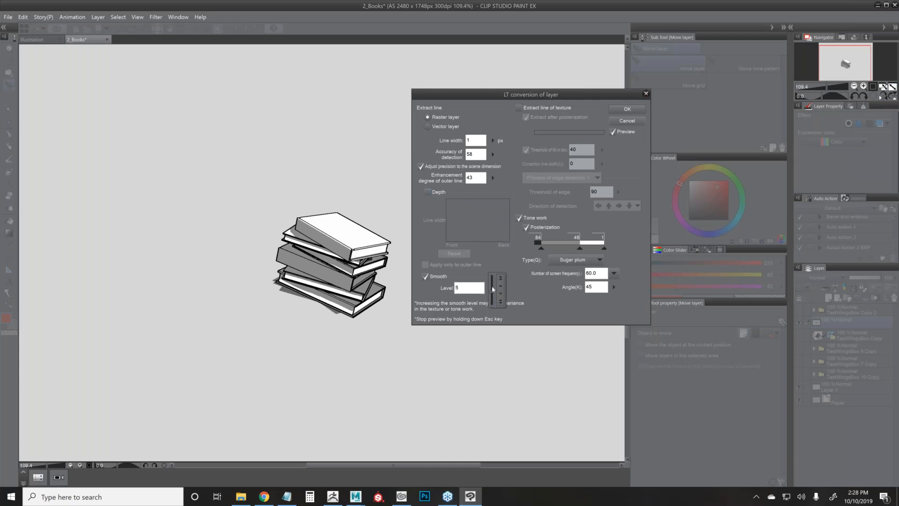
Set the smooth level to 6, add a fourth posterization level and set the tone densities to 93, 66, 43 and 1.
click(514, 272)
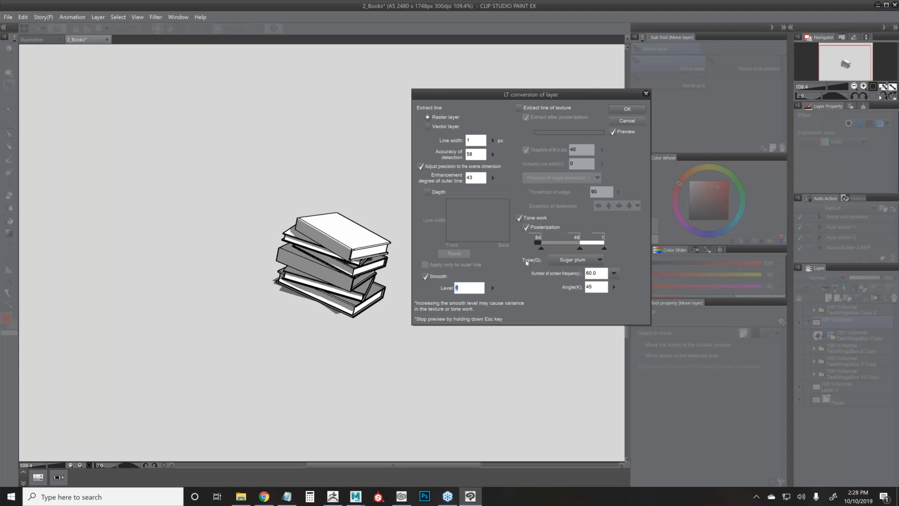
drag(552, 96, 536, 93)
drag(525, 246, 565, 246)
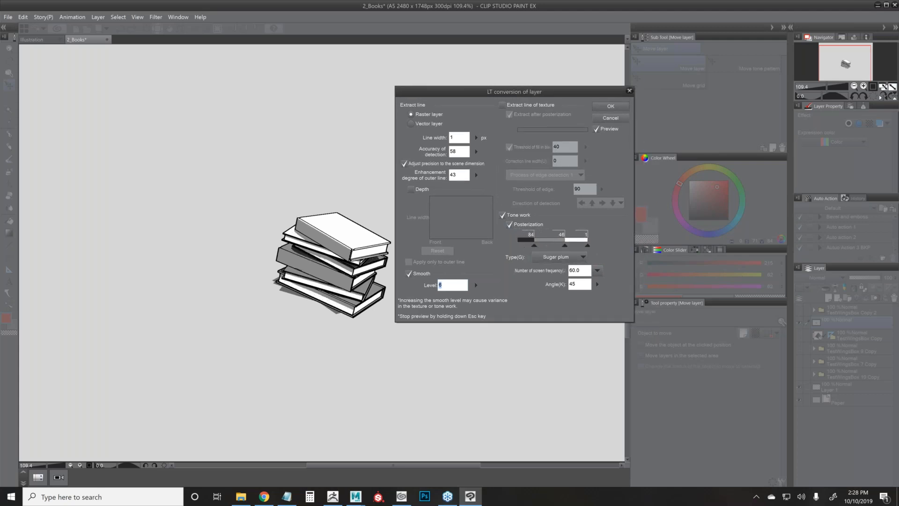
click(549, 245)
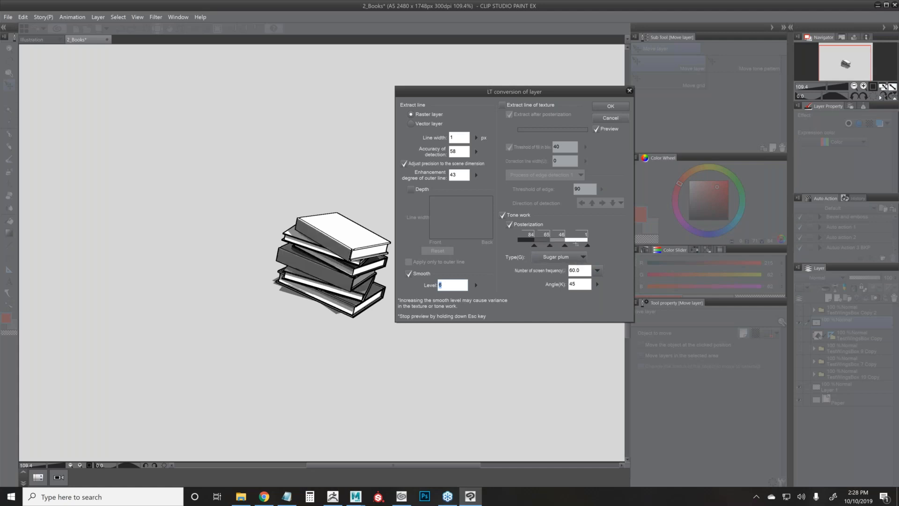
click(576, 244)
click(525, 244)
mouse_move(534, 245)
mouse_down()
mouse_move(536, 256)
mouse_move(581, 247)
mouse_move(534, 248)
mouse_up()
click(568, 246)
click(550, 246)
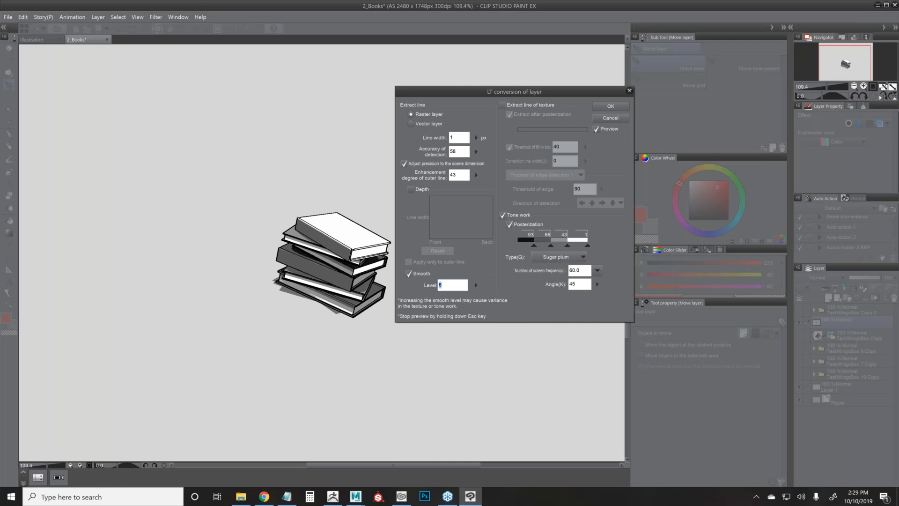
Look through the tone types, keep Sugar plum, and run the LT conversion of the books.
click(581, 257)
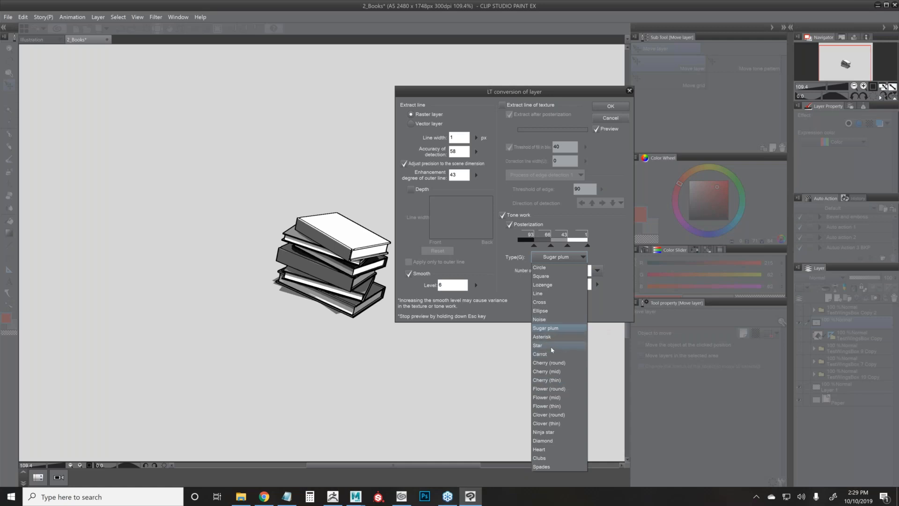
click(603, 299)
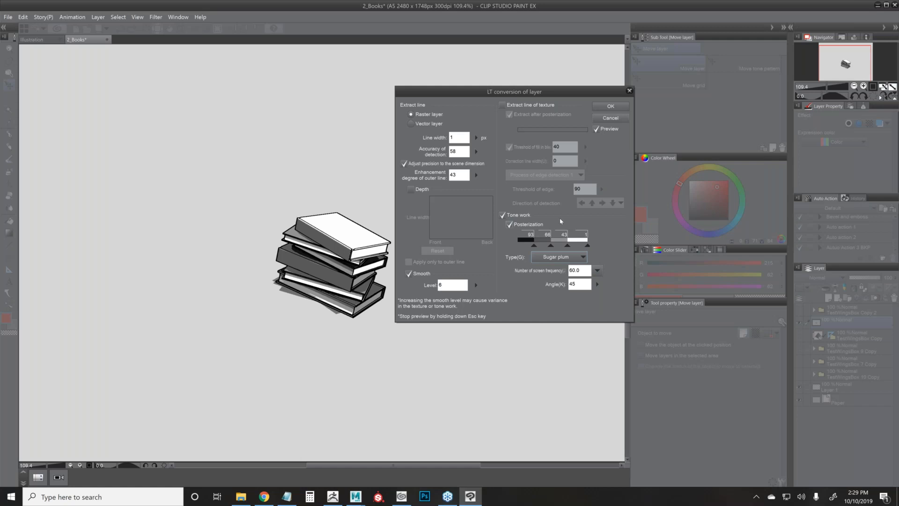
click(611, 105)
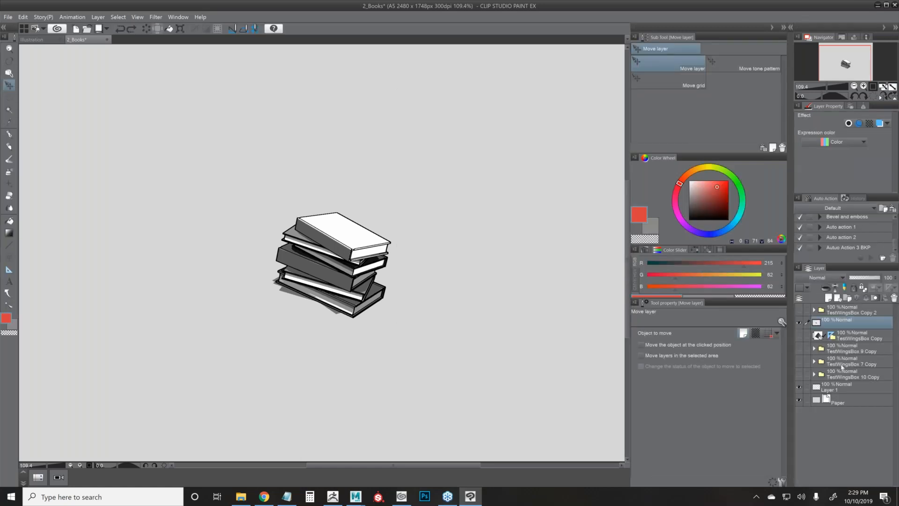
scroll(303, 274, up, 1)
scroll(434, 247, up, 1)
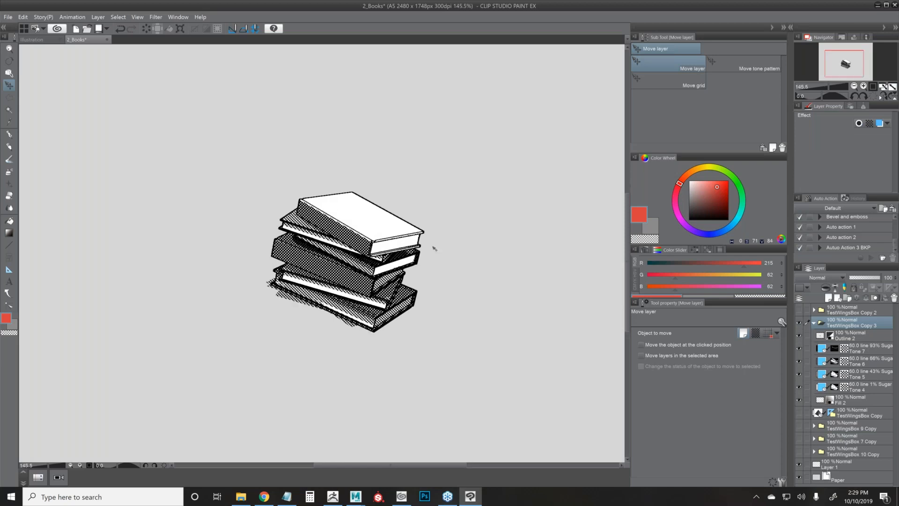
Give the converted folder TestWingsBox Copy 3 a red palette color and leave it expanded.
click(815, 323)
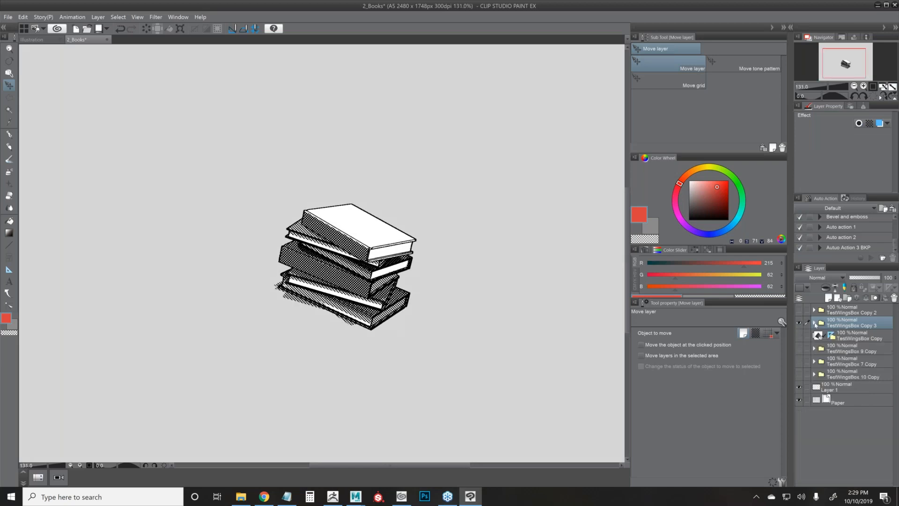
click(815, 323)
click(806, 287)
click(816, 309)
click(814, 324)
click(814, 323)
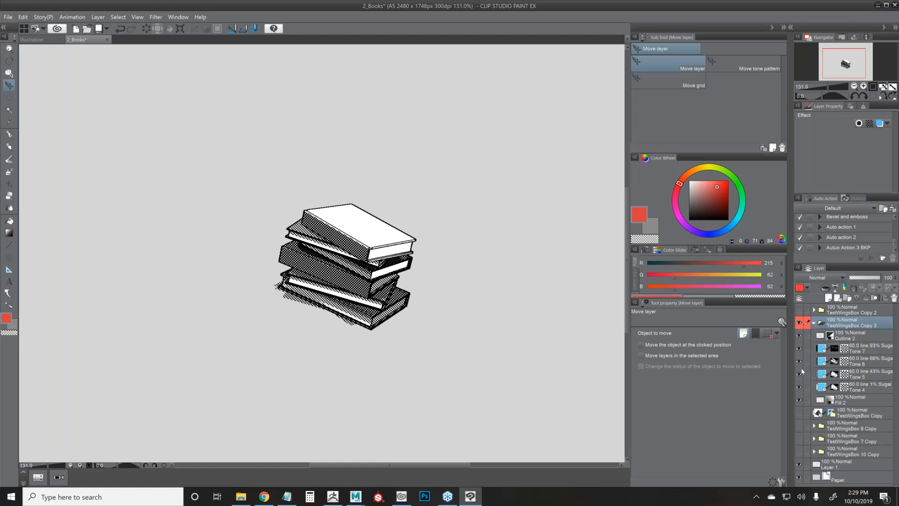
Hide the converted folder's outline, tone and fill layers, and show the tones and fill one at a time to examine each contribution.
drag(799, 350, 800, 390)
click(798, 336)
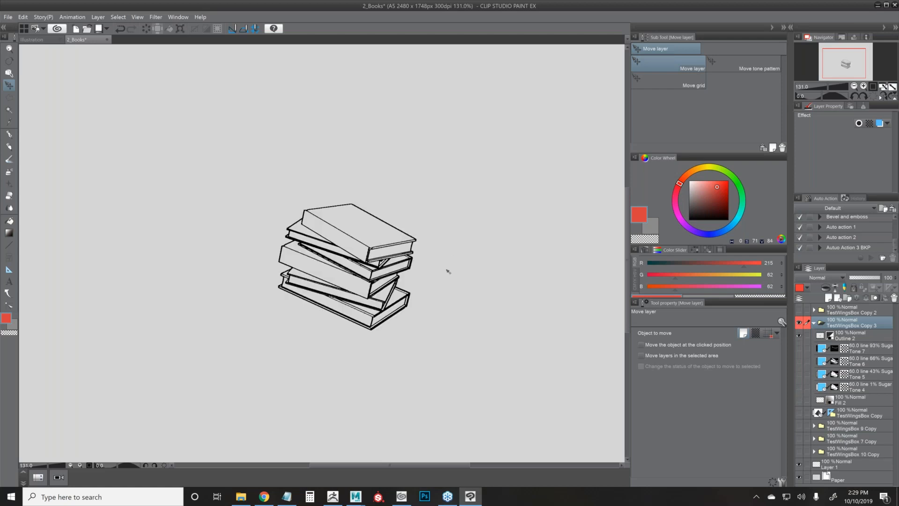
click(798, 336)
click(799, 349)
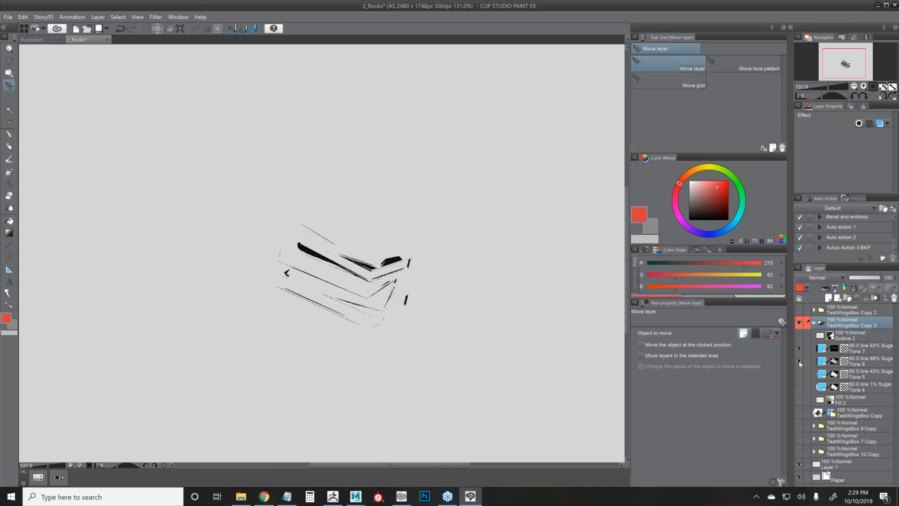
click(799, 361)
click(799, 374)
click(799, 387)
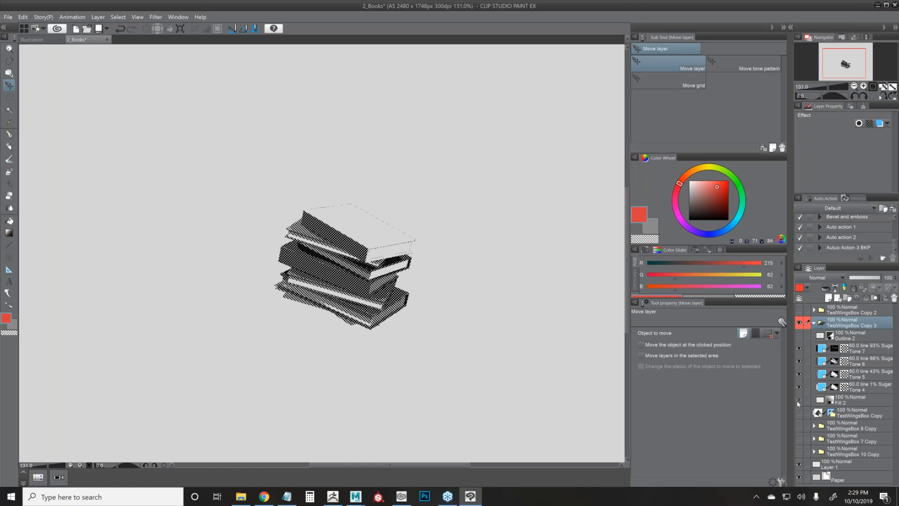
click(799, 401)
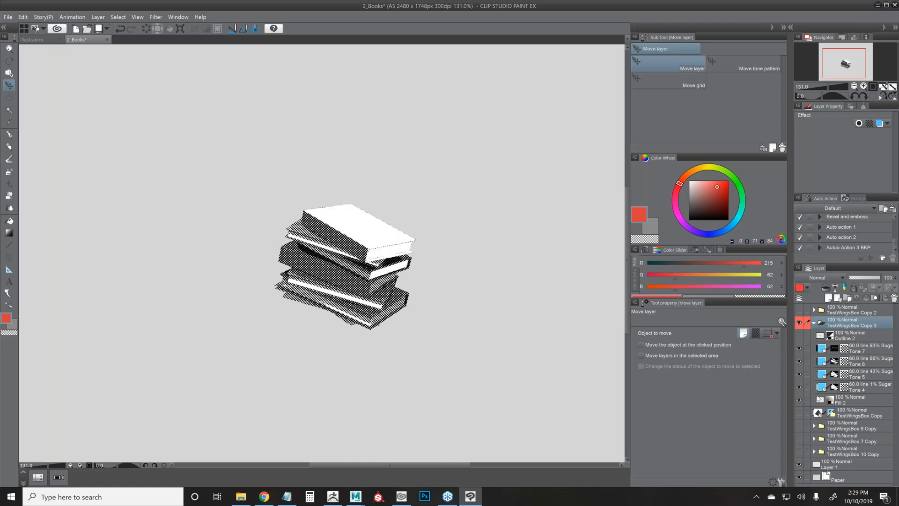
Create a selection from the contents of the Fill 2 layer and save the document.
click(810, 400)
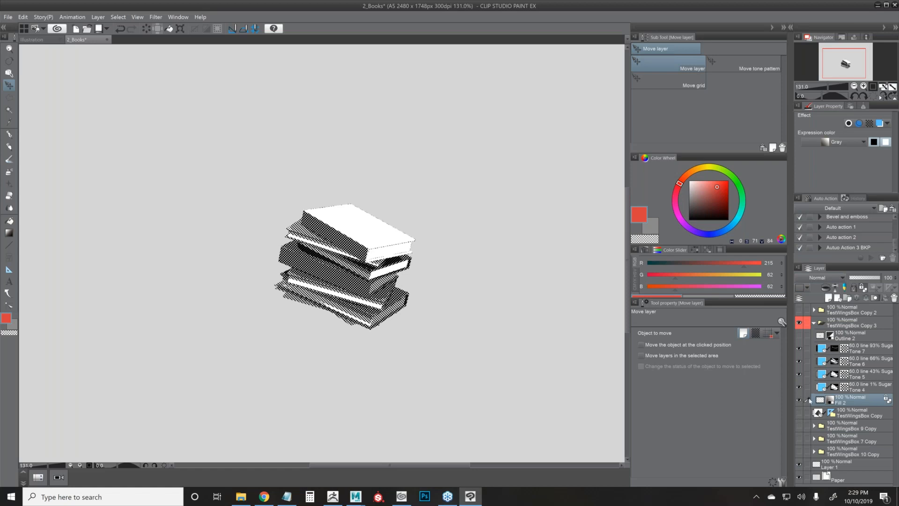
ctrl+click(818, 401)
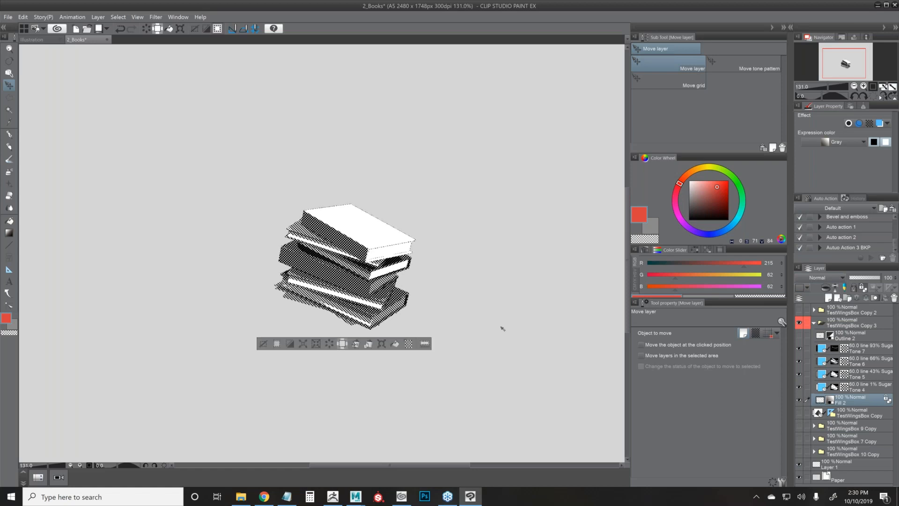
key(ctrl+s)
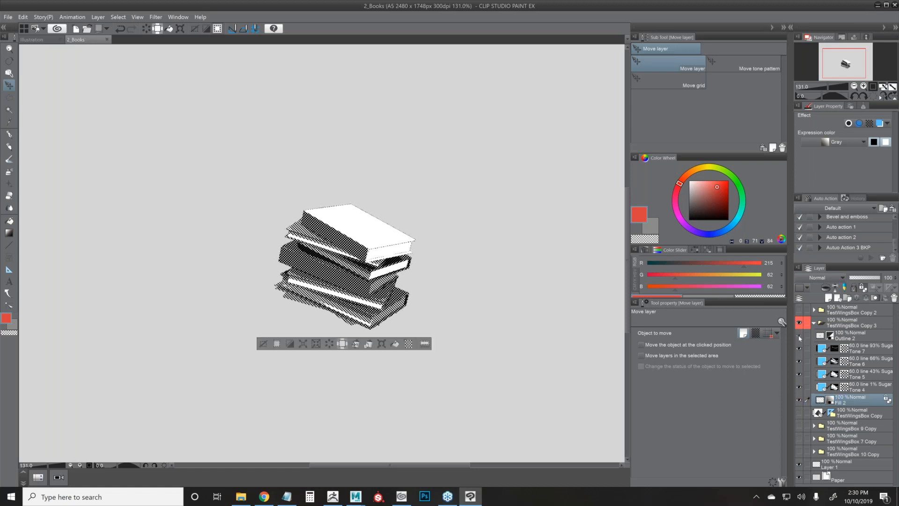
Show the Outline 2 layer again, and select Tone 7 and expand its dot settings in full.
click(799, 336)
click(827, 330)
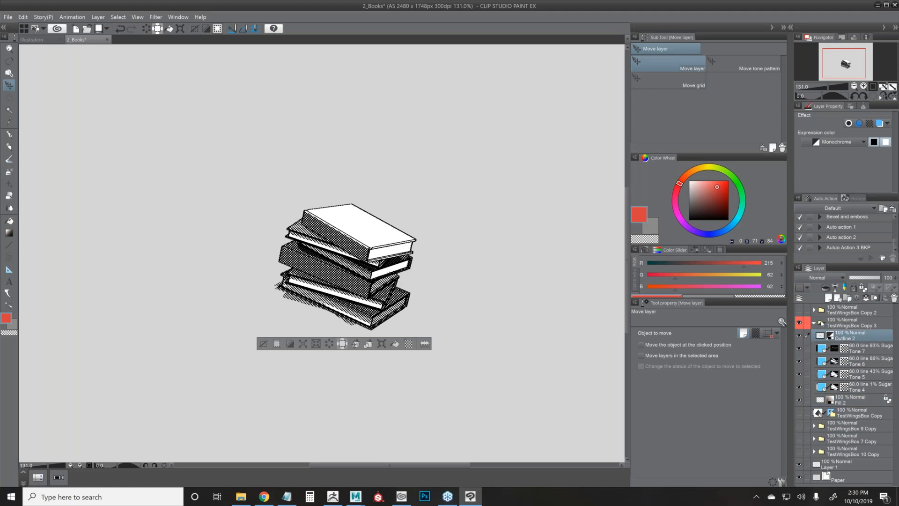
click(862, 352)
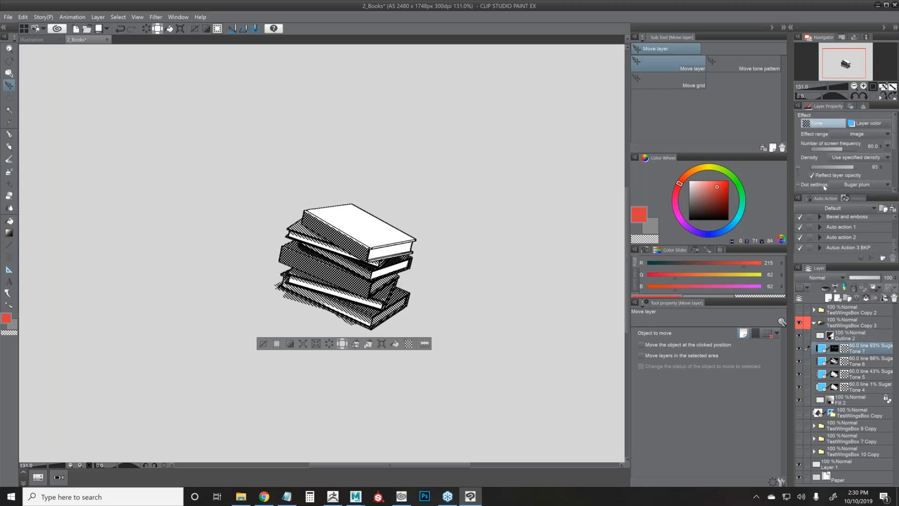
click(824, 186)
drag(833, 240, 833, 231)
Hide Tone 7, Tone 5 and Tone 4 so only Tone 6 is shown among the tones, and select Tone 6.
click(798, 386)
click(798, 386)
drag(798, 375, 799, 415)
click(799, 375)
click(799, 375)
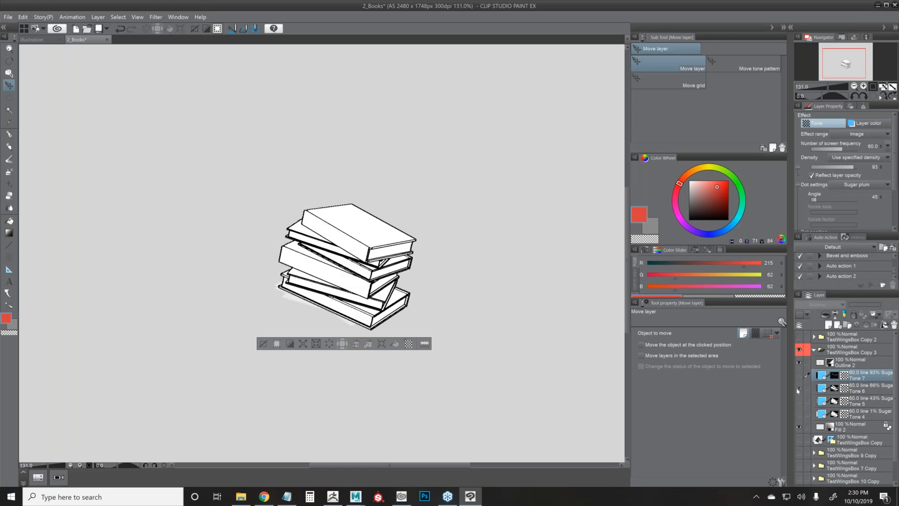
click(799, 389)
click(824, 388)
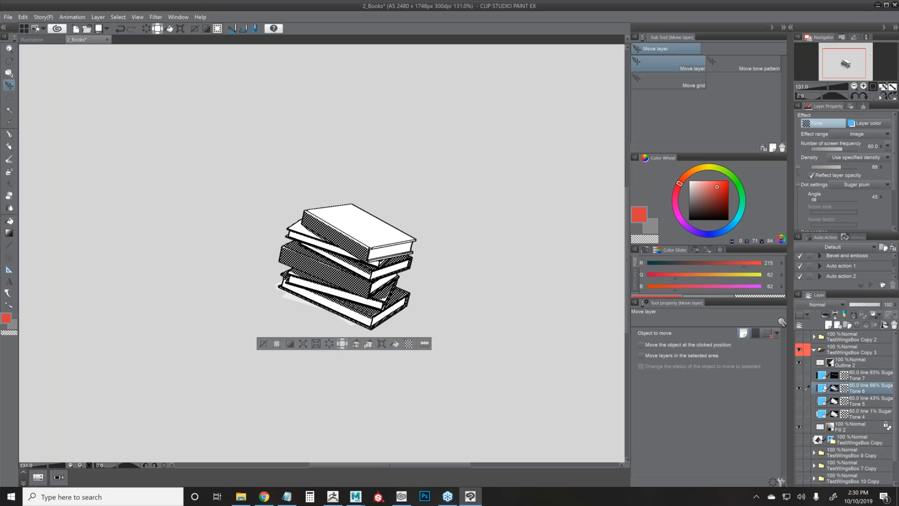
Set the screen frequency of Tone 6 to 53.5 and change its dot shape to Circle.
scroll(322, 288, up, 5)
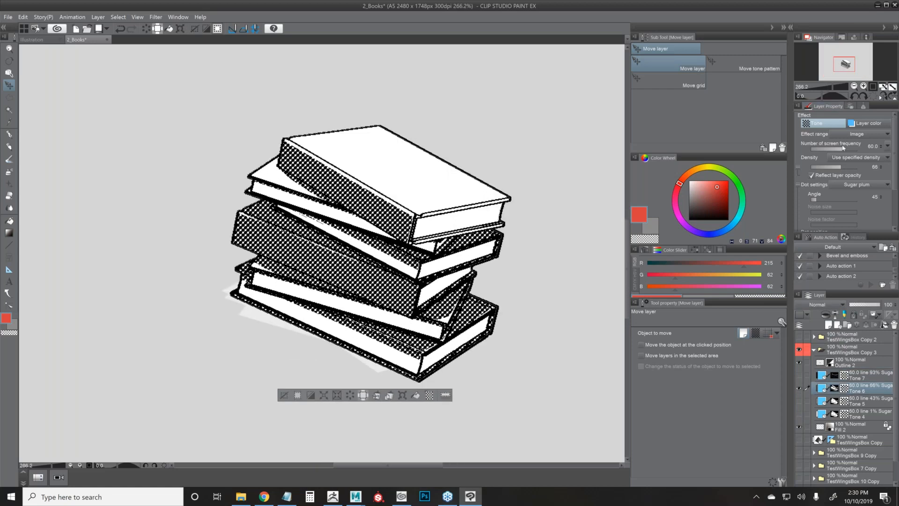
mouse_move(849, 149)
mouse_down()
mouse_move(820, 146)
mouse_move(841, 147)
mouse_up()
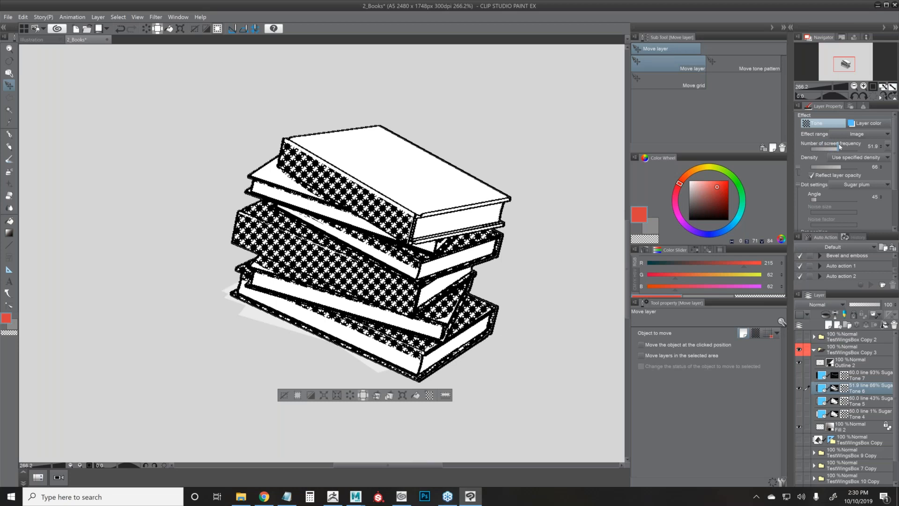
click(878, 187)
click(838, 194)
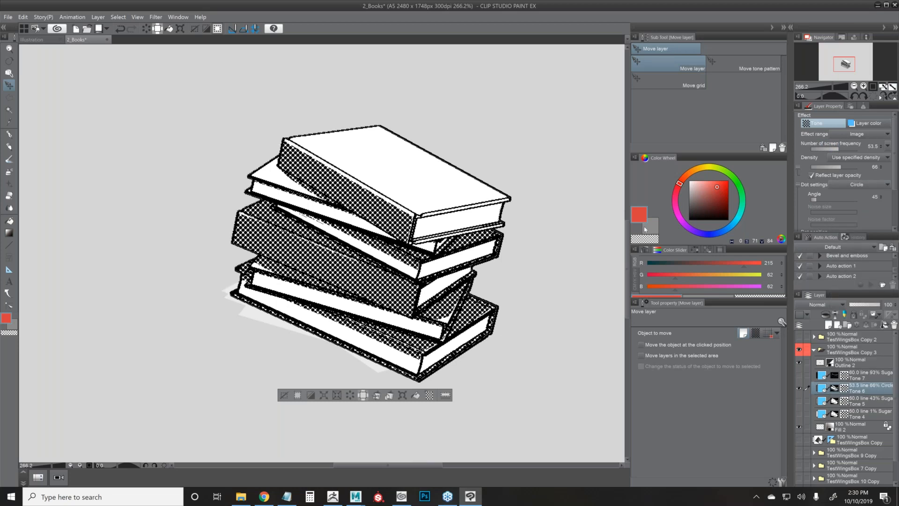
Try screen frequencies of 21.2 and 5.0 on Tone 6, ending at 28.8 with the density set to 35.
scroll(367, 236, up, 4)
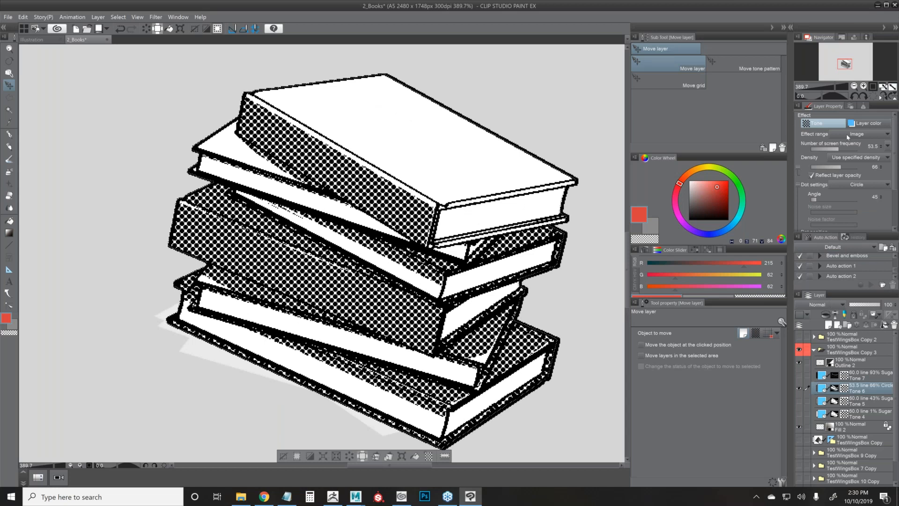
click(820, 148)
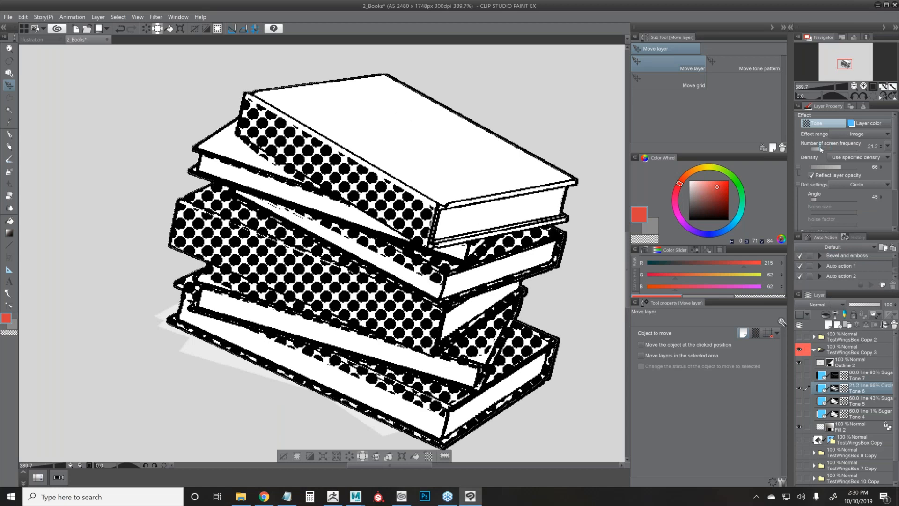
drag(820, 148, 812, 149)
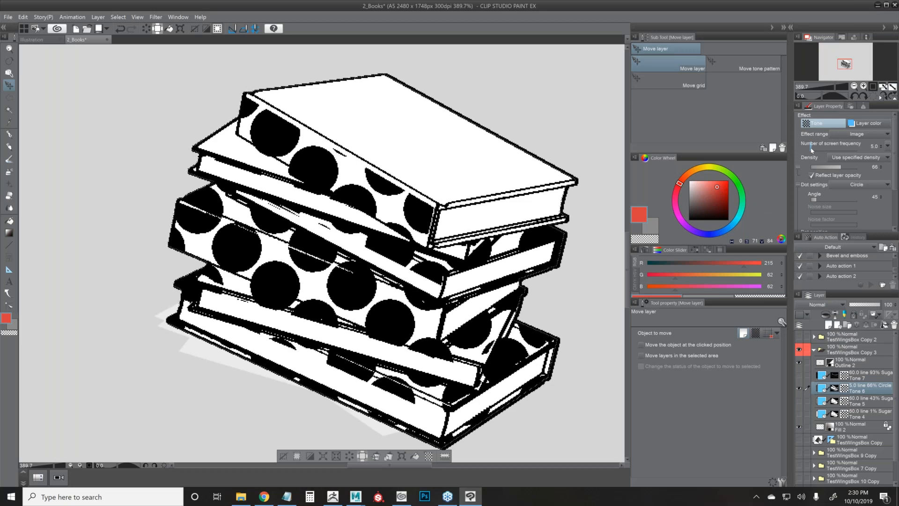
drag(813, 150, 827, 167)
click(824, 149)
scroll(466, 288, down, 5)
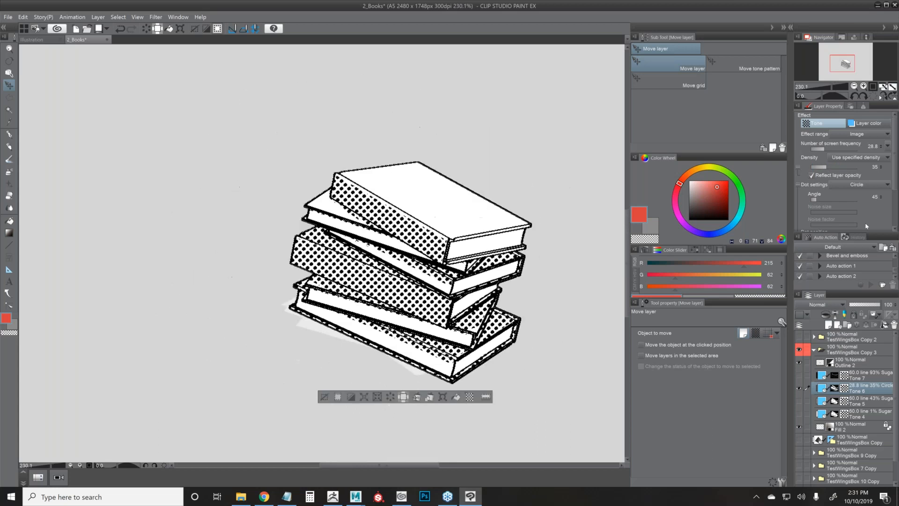
Look through the dot shapes while keeping Circle, and turn off the tone effect on Tone 6.
click(845, 184)
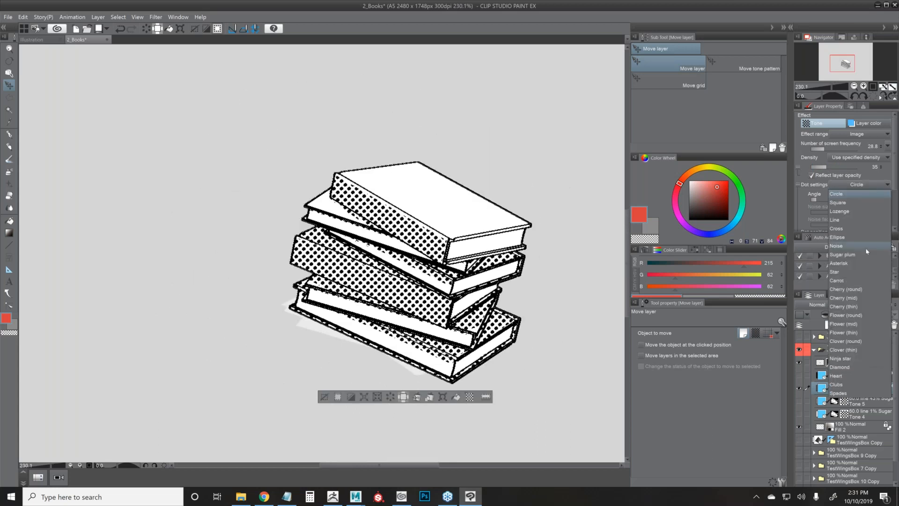
click(837, 150)
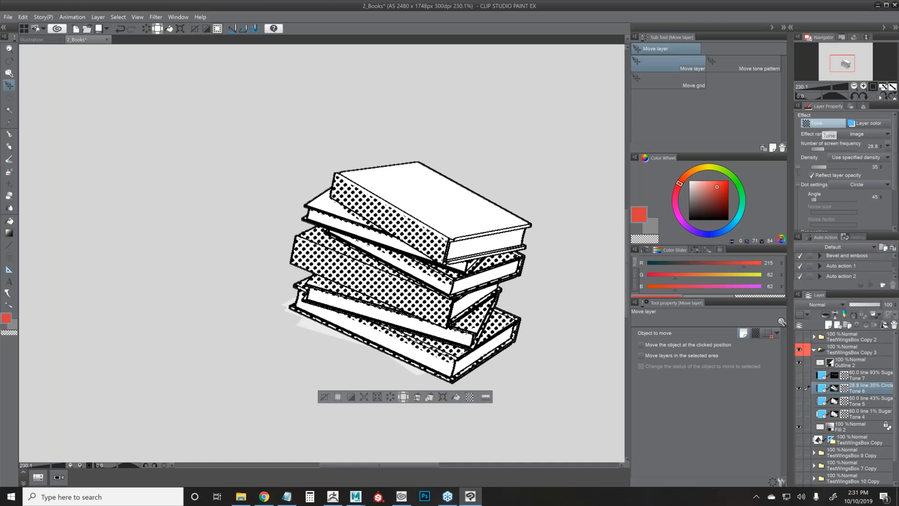
scroll(515, 346, down, 1)
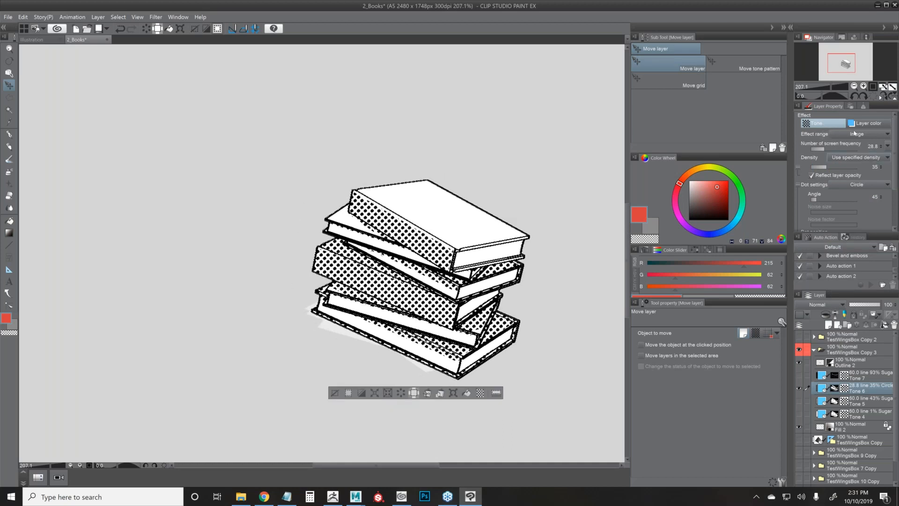
click(817, 123)
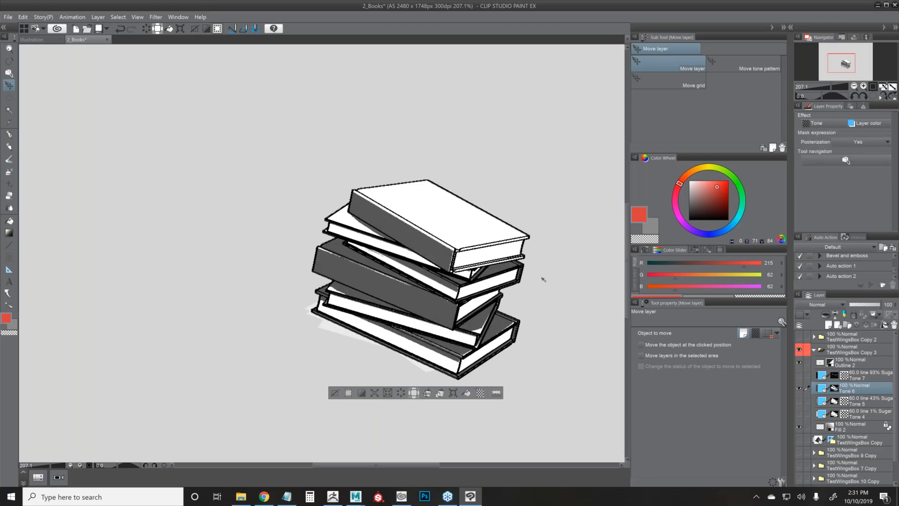
Pick a dark blue (RGB 28, 43, 91), enable the layer color effect on Tone 6 and apply the dark blue as its sub color.
click(819, 388)
click(719, 235)
click(717, 206)
click(883, 124)
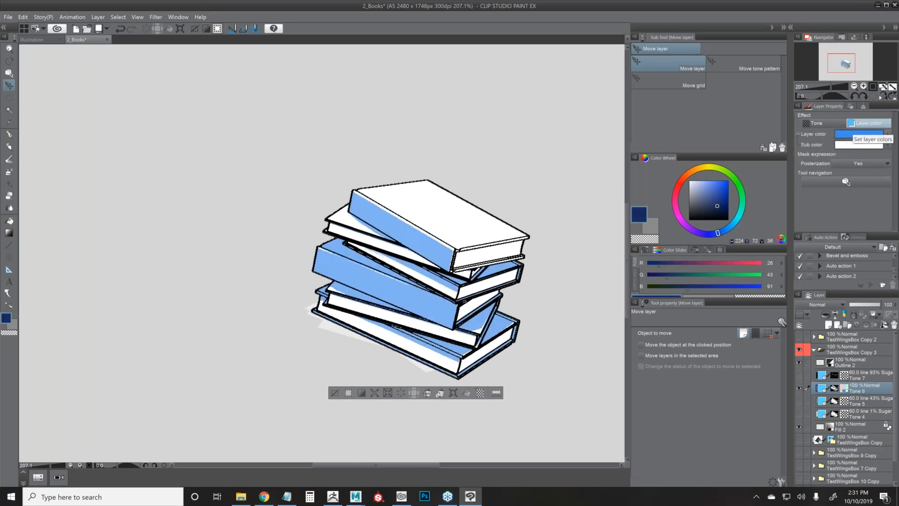
click(846, 143)
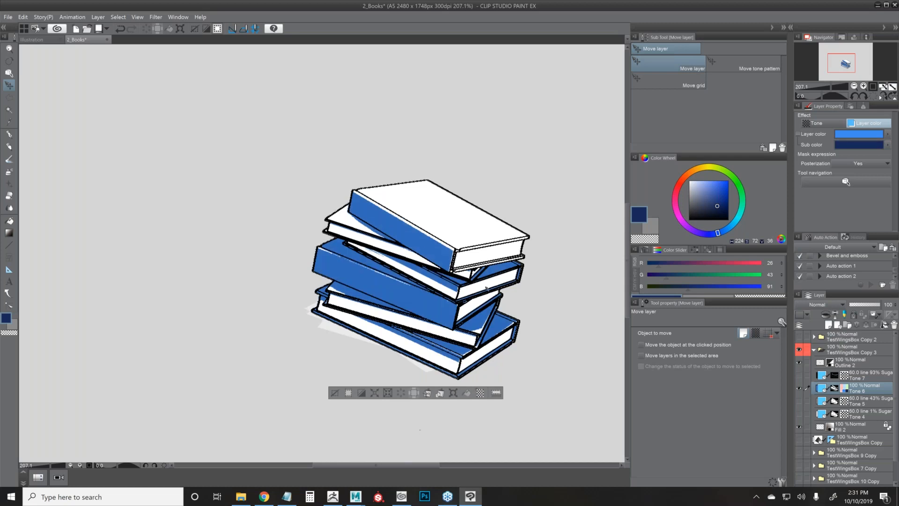
scroll(486, 288, down, 2)
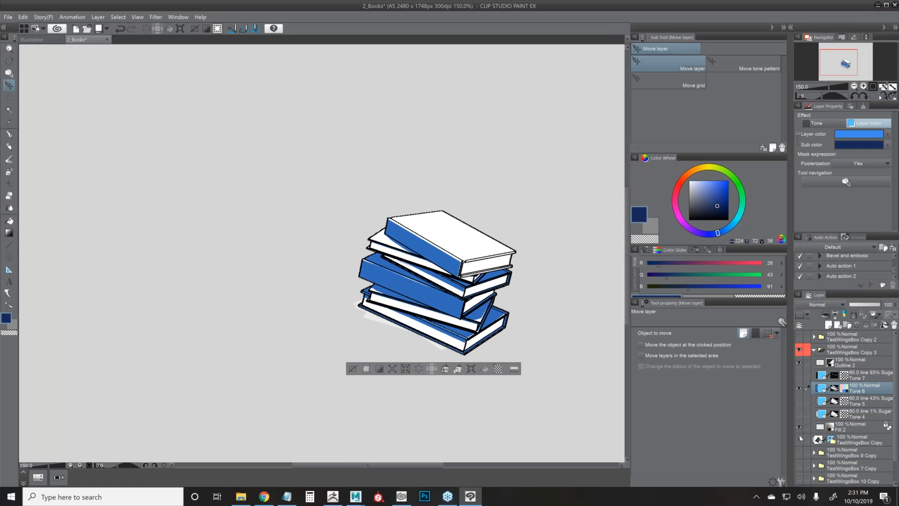
Show the TestWingsBox Copy 3D layer and enlarge the Auto Action palette to reach the end of its list.
click(841, 438)
key(ctrl+d)
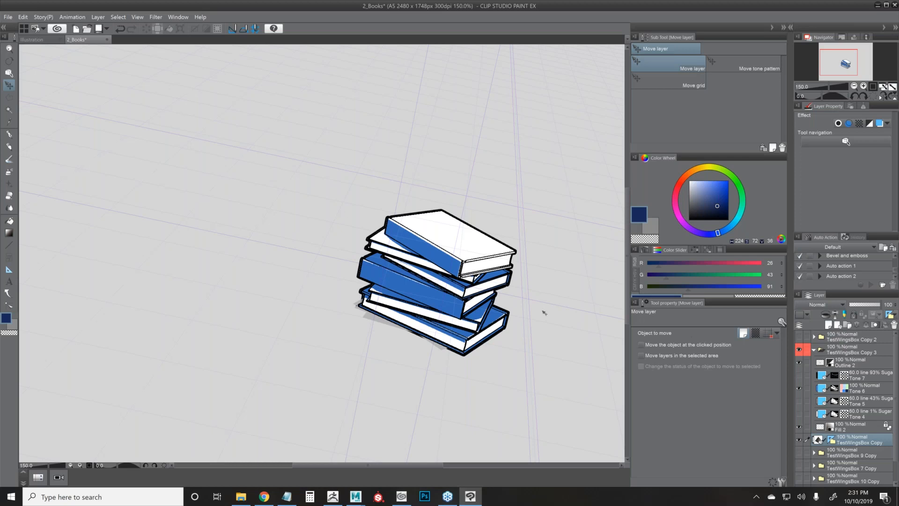
scroll(543, 312, down, 2)
drag(491, 251, 389, 229)
drag(842, 231, 842, 191)
drag(896, 259, 897, 263)
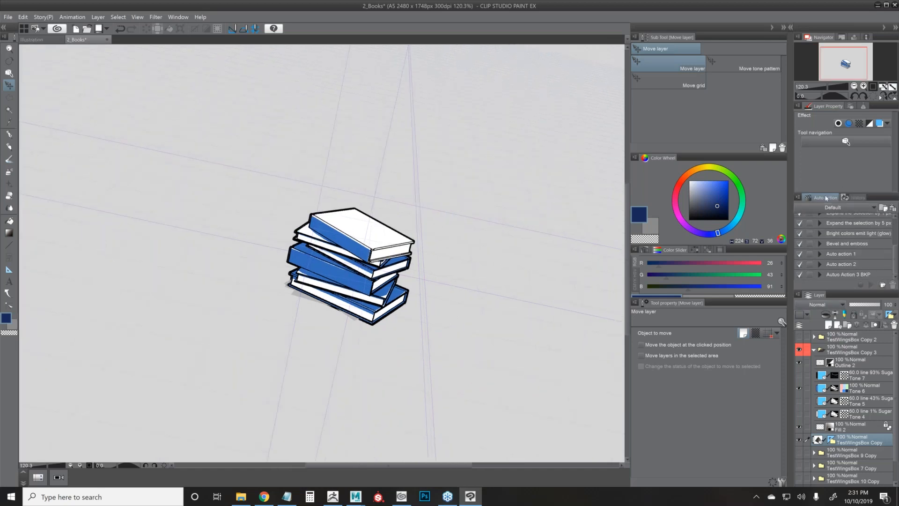
click(178, 17)
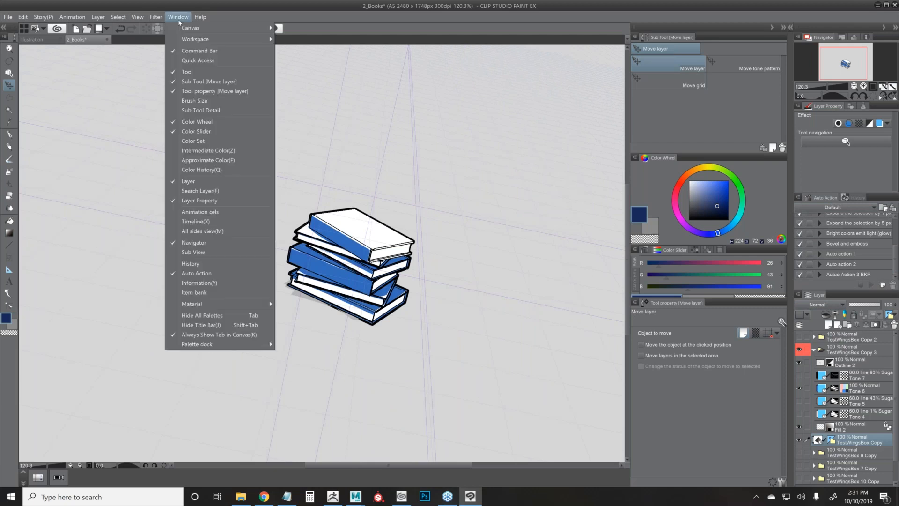
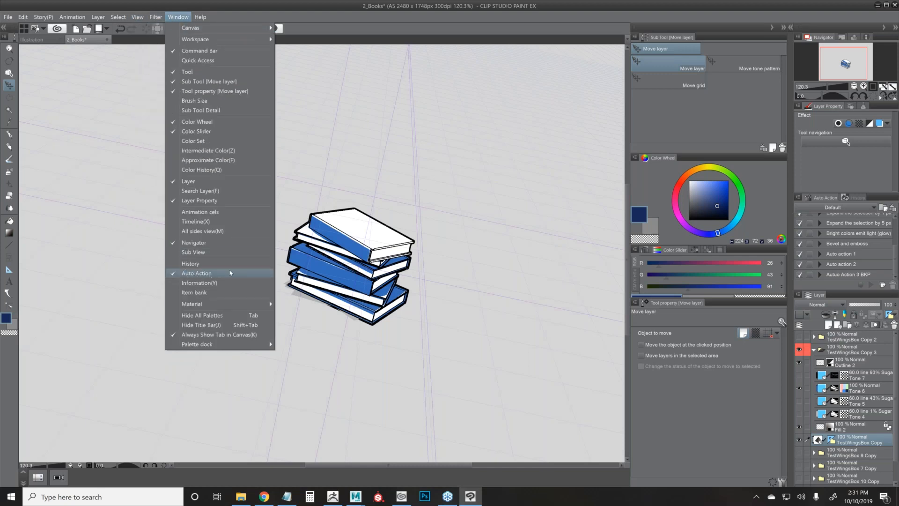
click(737, 413)
Create a new auto action with the default name in the Default set and start recording it.
click(882, 284)
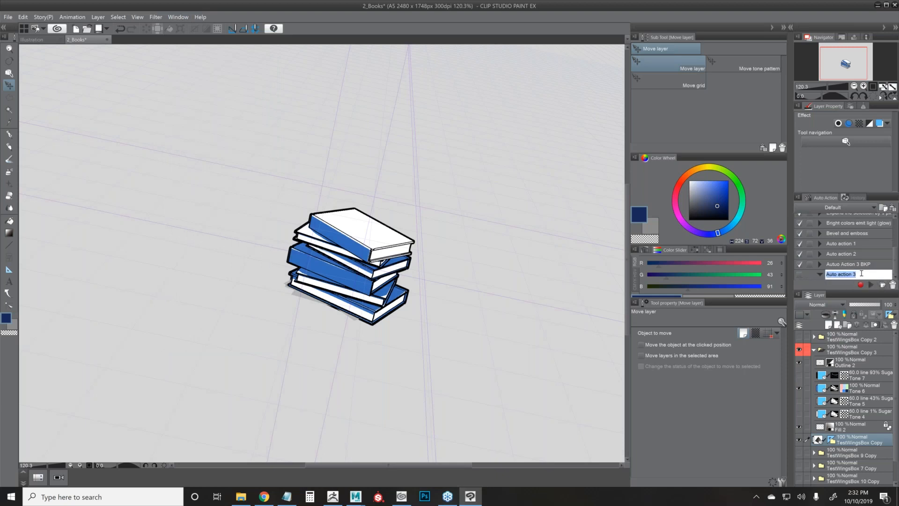
key(Return)
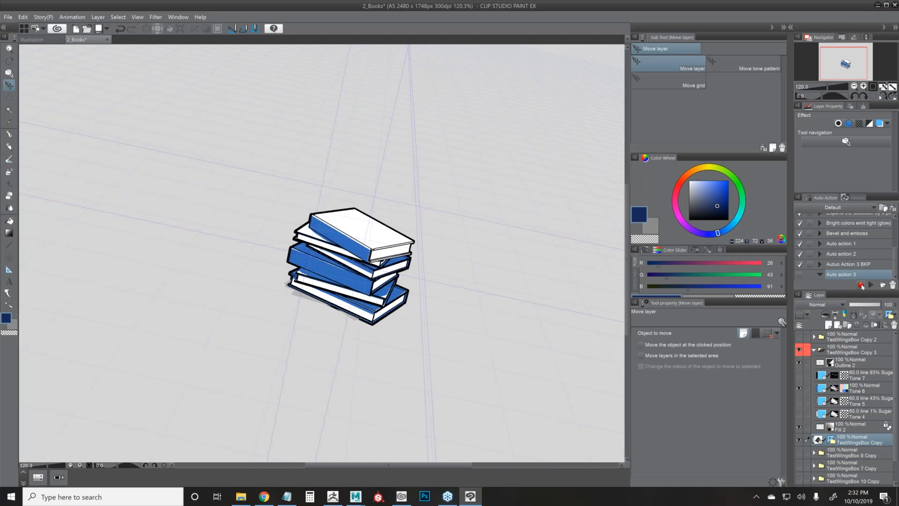
click(860, 285)
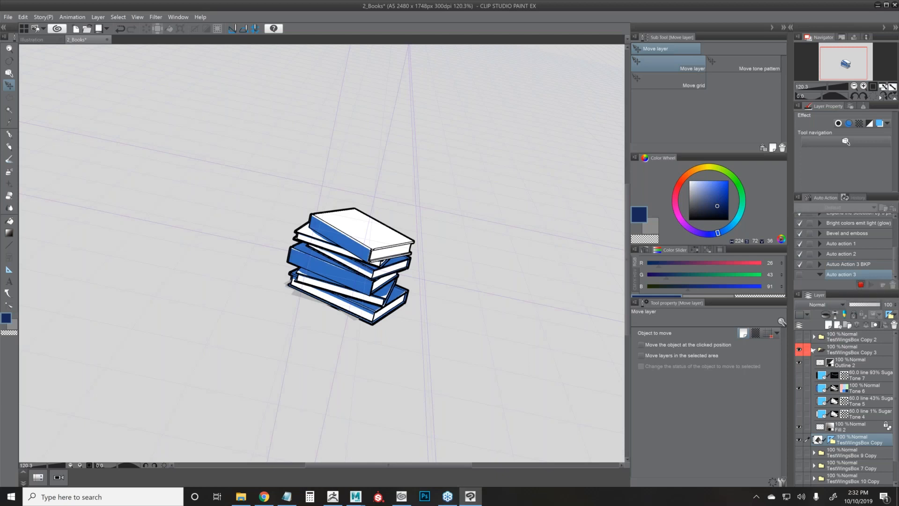
Collapse and hide the TestWingsBox Copy 3 folder.
click(813, 349)
click(798, 349)
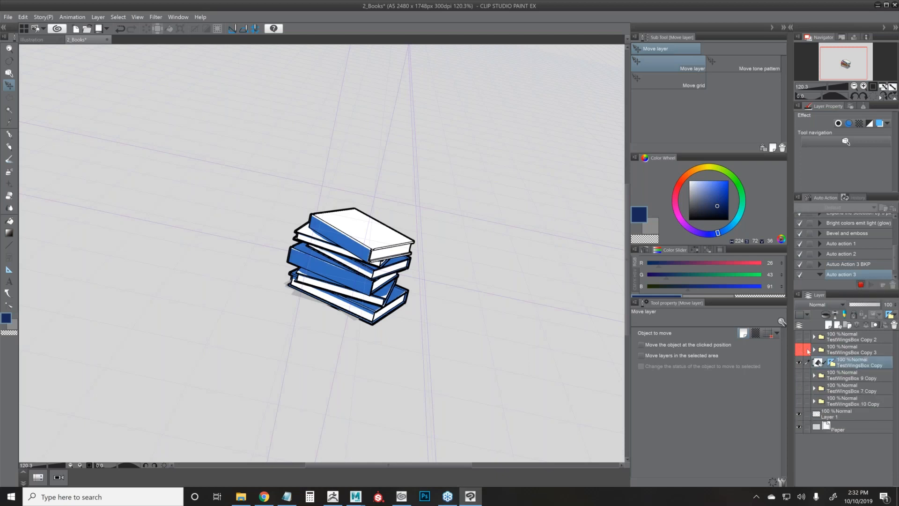
Stop the recording and delete Auto action 3.
click(861, 284)
click(893, 285)
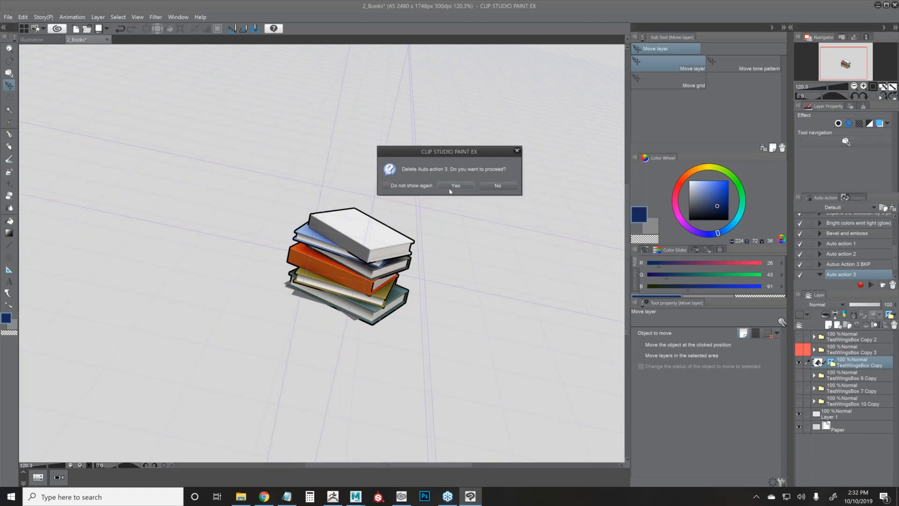
key(Return)
Record a fresh Auto action 3 containing an LT conversion of the TestWingsBox Copy layer with the existing conversion settings, and stop recording.
click(881, 285)
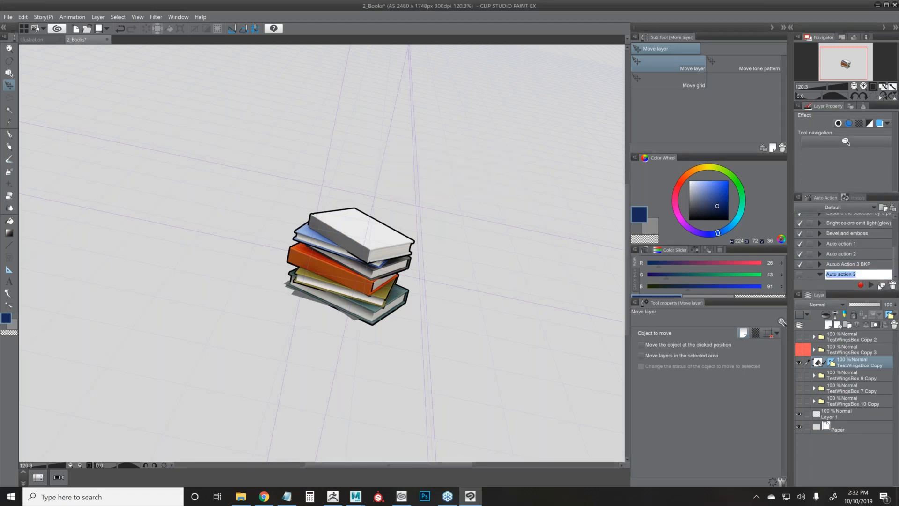
click(859, 285)
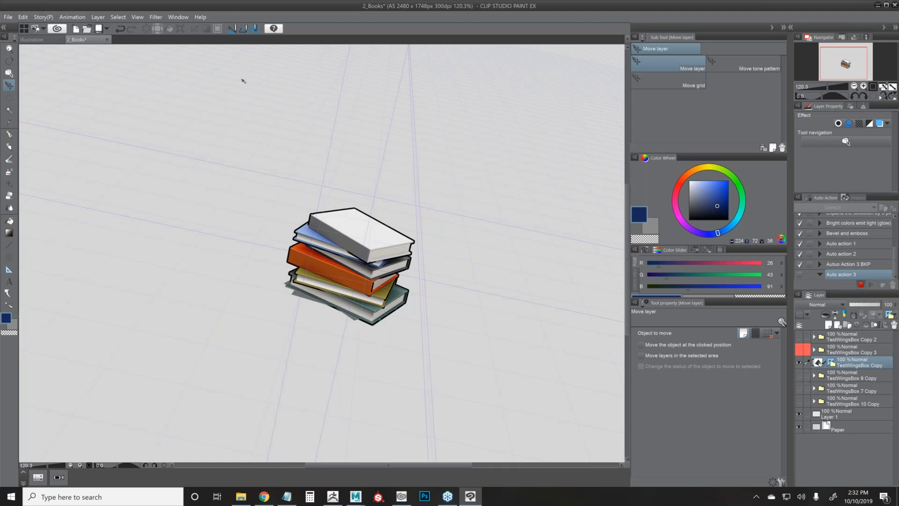
click(98, 17)
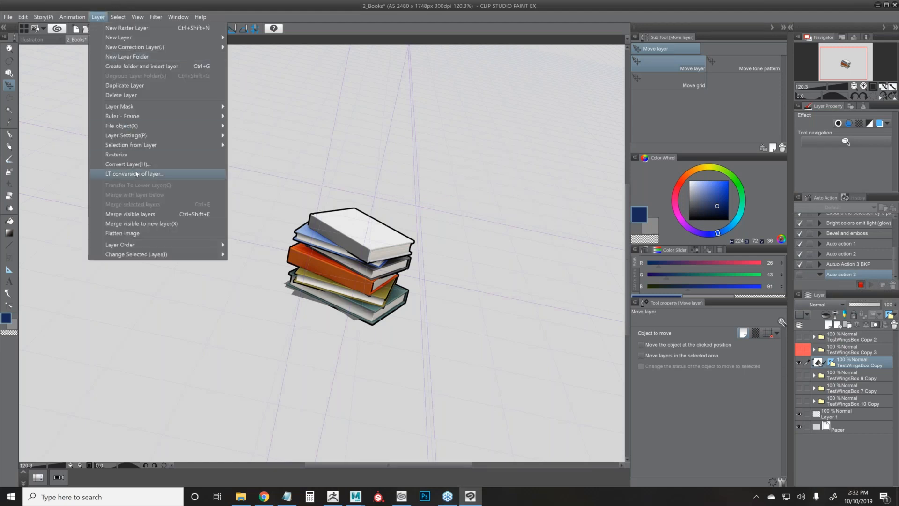
click(135, 174)
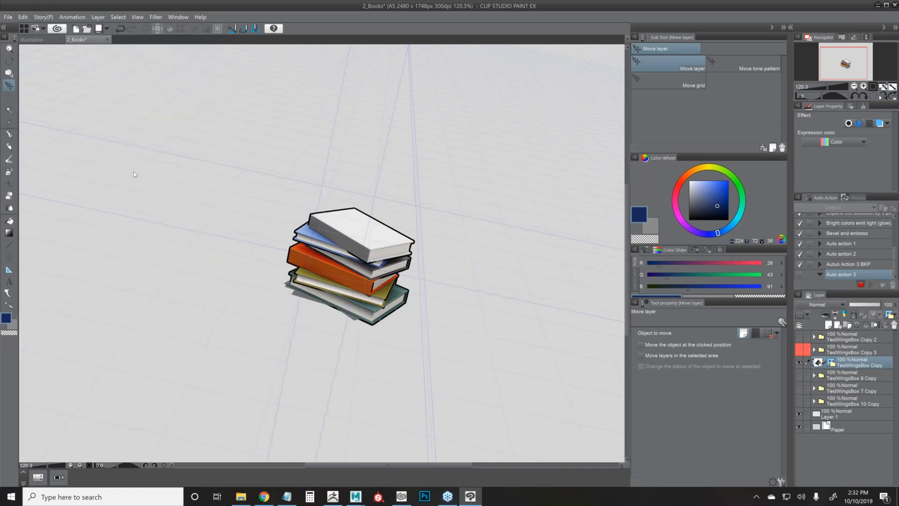
click(596, 129)
drag(538, 92, 572, 82)
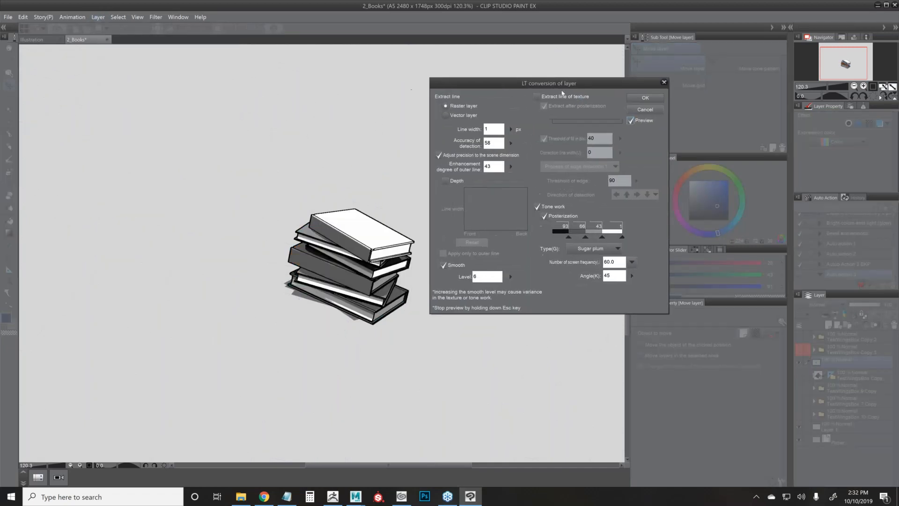
click(649, 110)
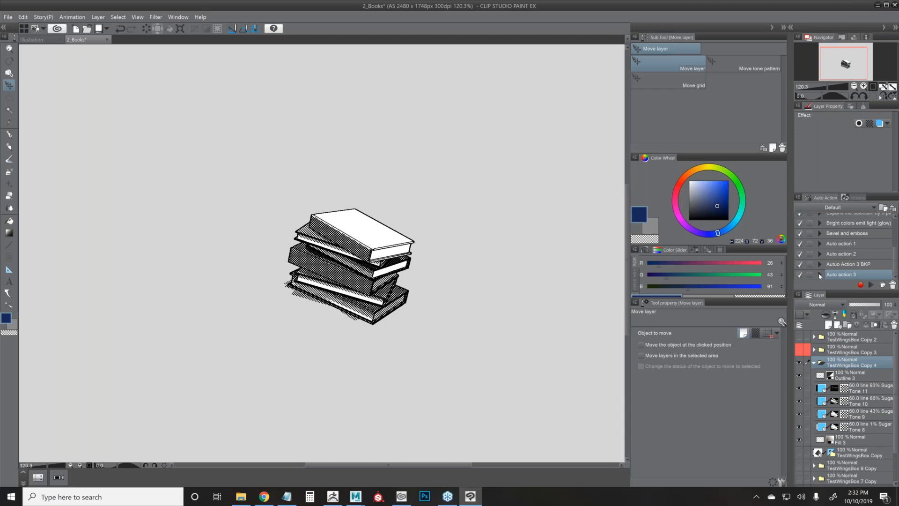
Collapse and hide the TestWingsBox Copy 4 folder and show the TestWingsBox Copy 3D layer again.
click(813, 363)
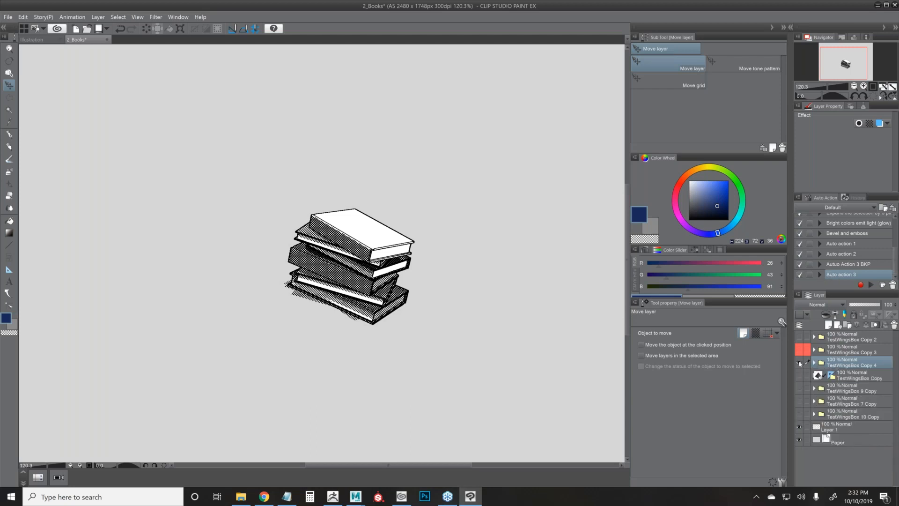
click(800, 365)
click(801, 374)
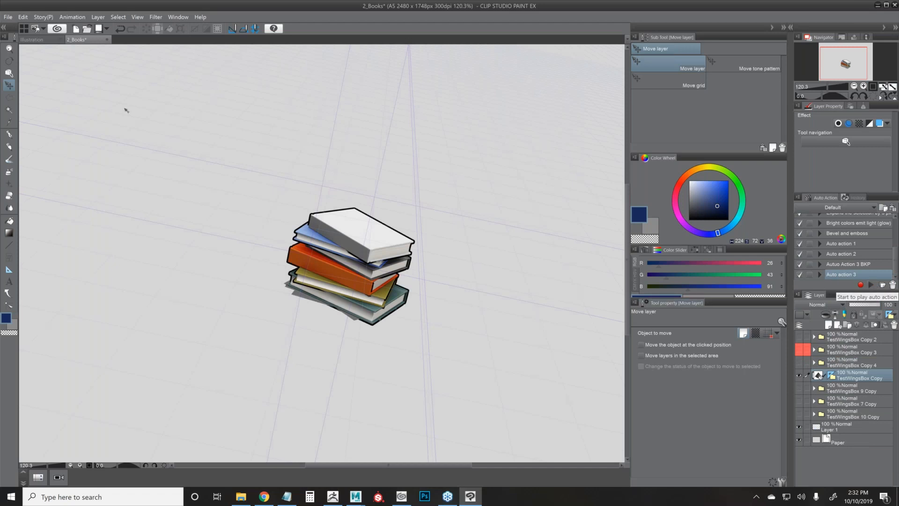
Place the pile of books at about X -20.1, Z -45.5 with a Y rotation of 35.9, and run Auto action 3 on it.
click(9, 73)
drag(371, 294, 286, 323)
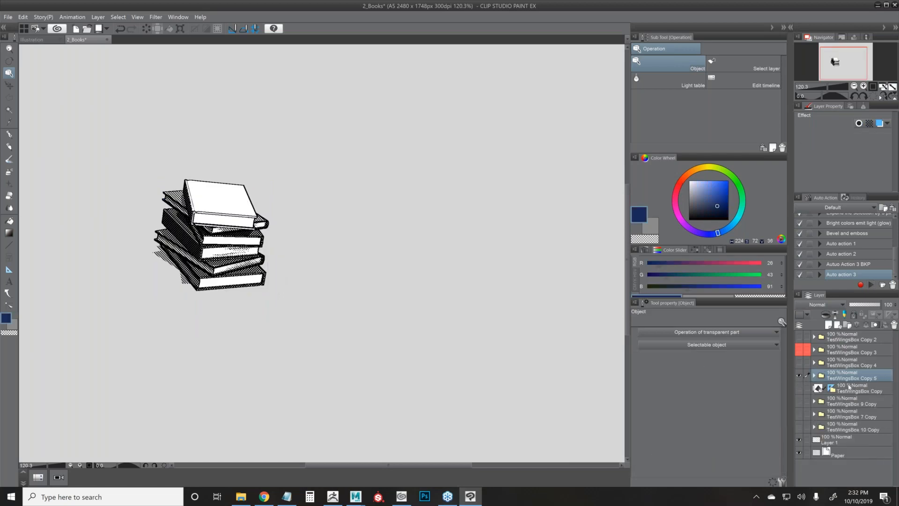
Show the 3D pile again, place it at about X 29.2, Z -102.8, rotate Y to -30.7, scale to 283.3, and run Auto action 3.
click(848, 388)
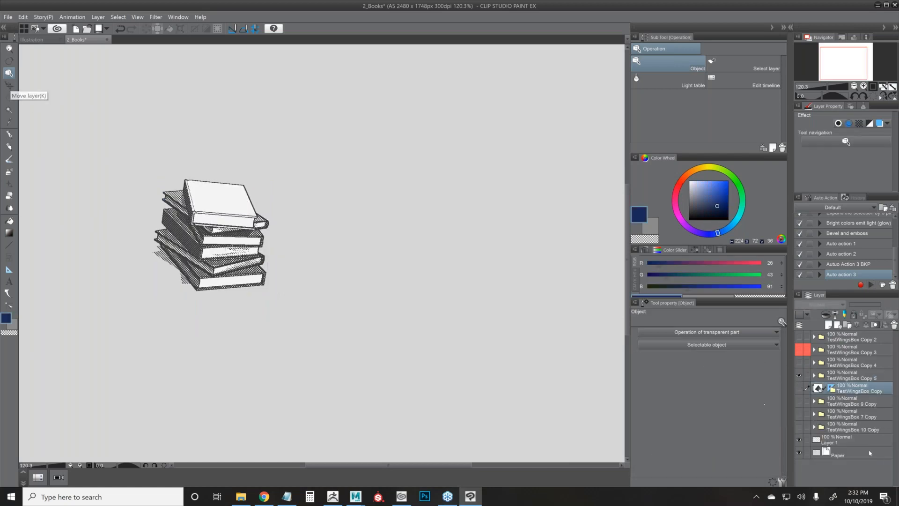
click(800, 390)
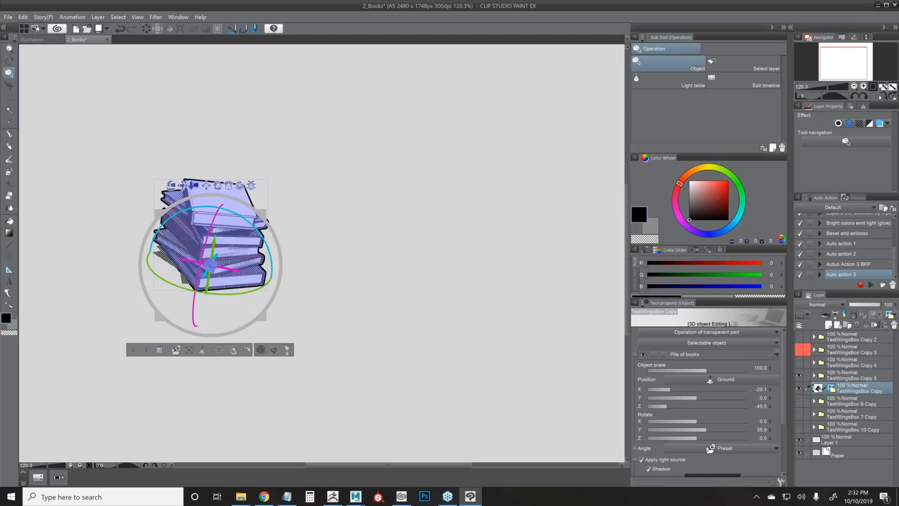
drag(231, 267, 448, 225)
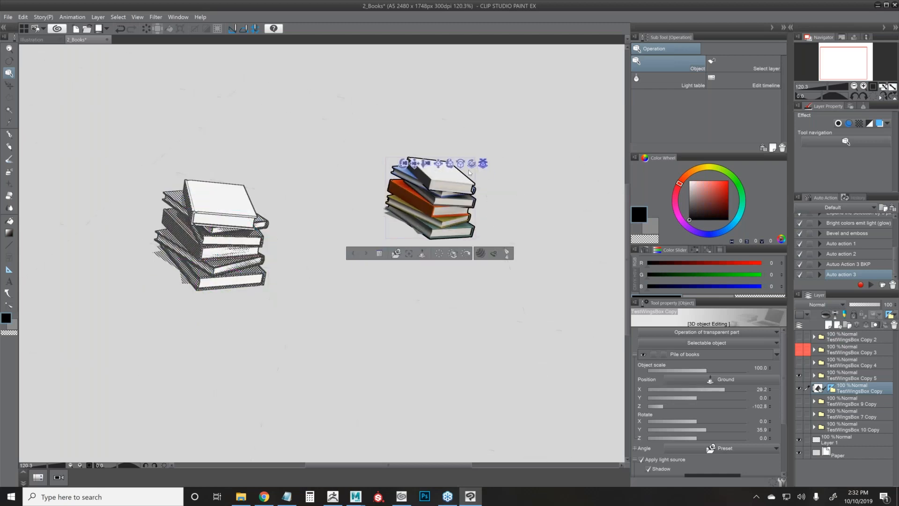
drag(450, 169, 416, 165)
drag(706, 369, 717, 369)
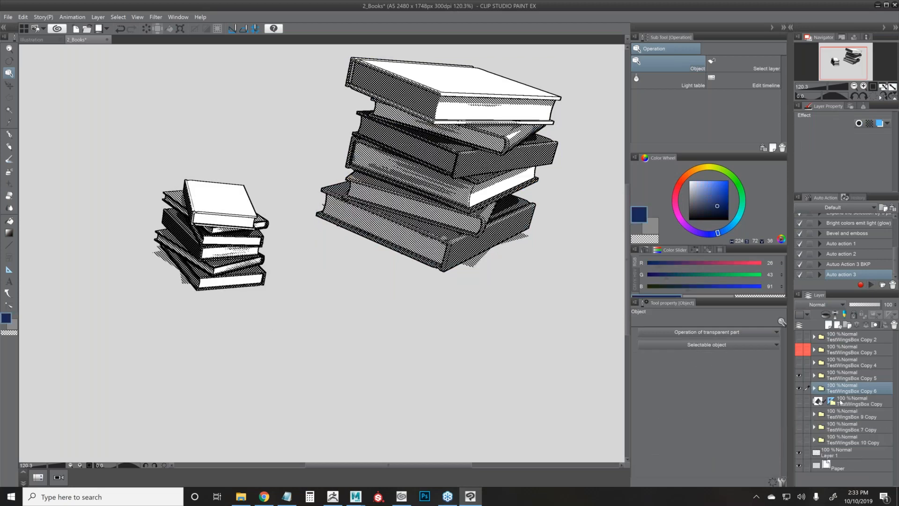
Show the 3D pile again, scale it to 136.6, place it at about X -2.6, Z -122.4, and run Auto action 3.
click(840, 401)
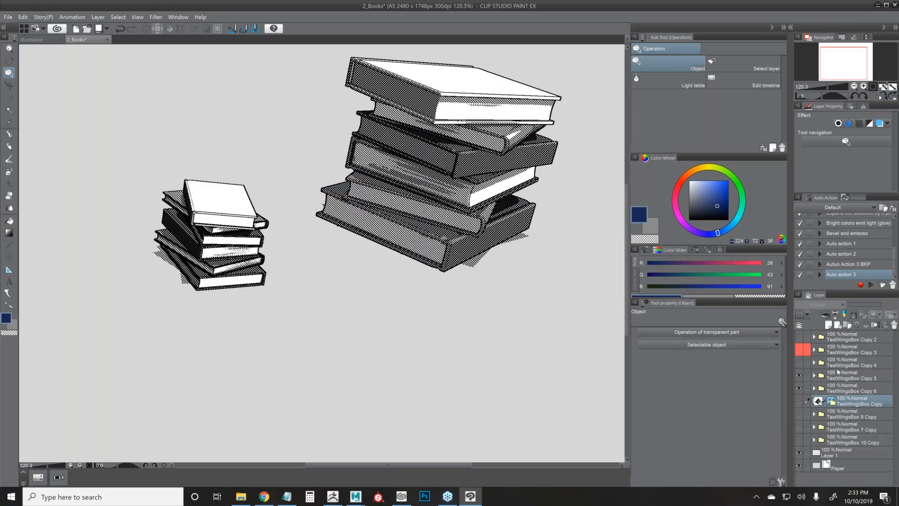
click(798, 402)
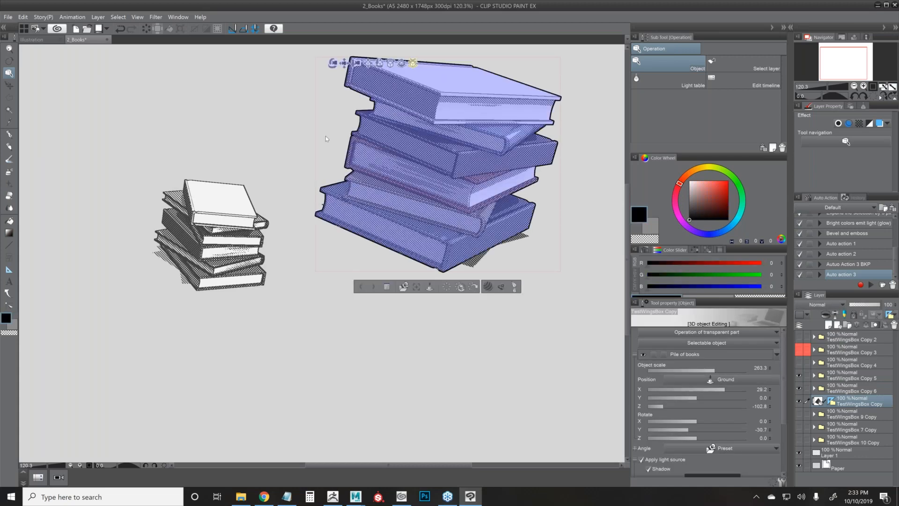
drag(326, 139, 288, 154)
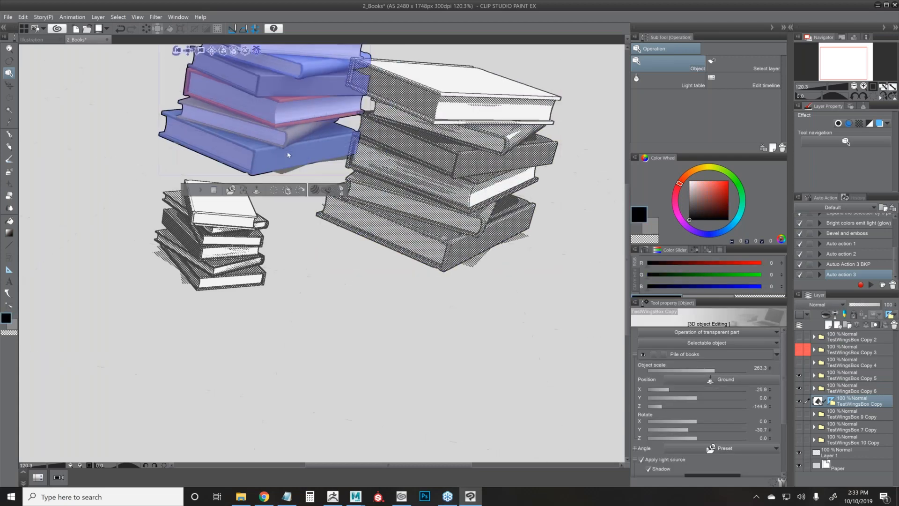
click(693, 369)
drag(693, 369, 703, 366)
drag(265, 152, 324, 181)
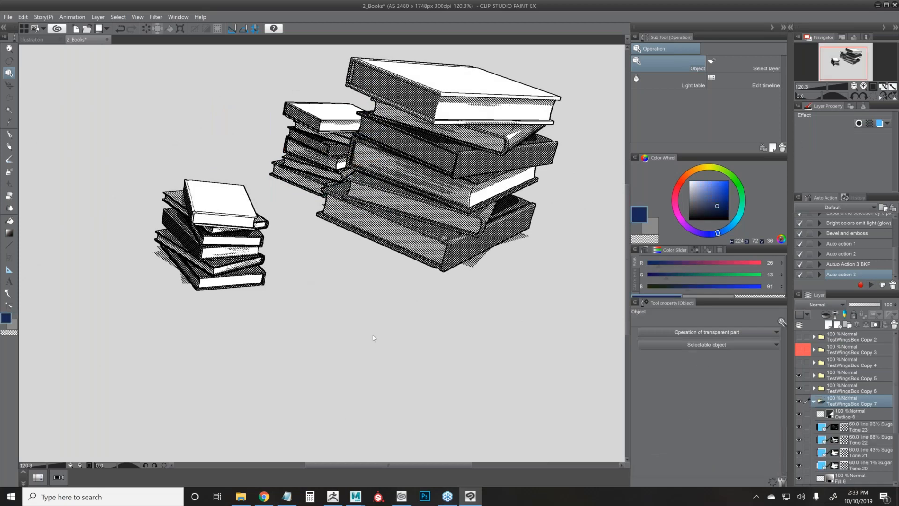
Rename Auto action 3 as "Convert 3D to Linework".
scroll(373, 335, down, 1)
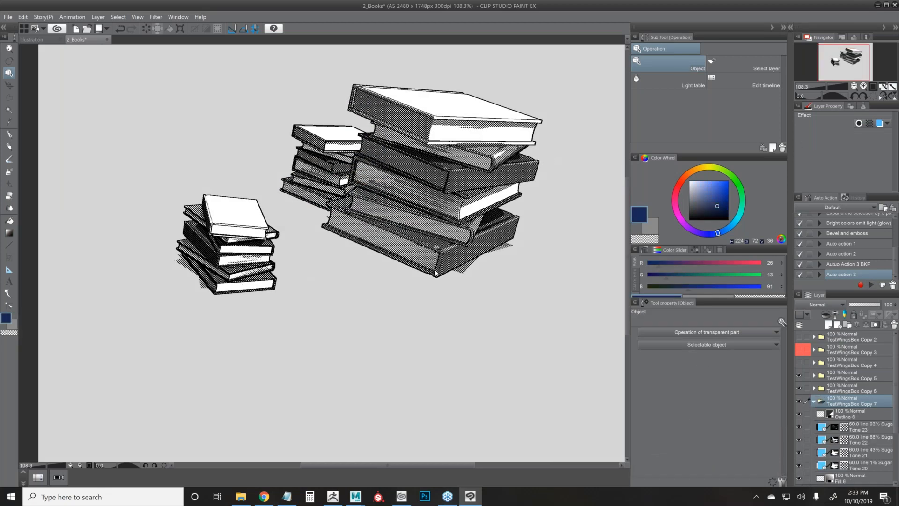
drag(407, 230, 420, 252)
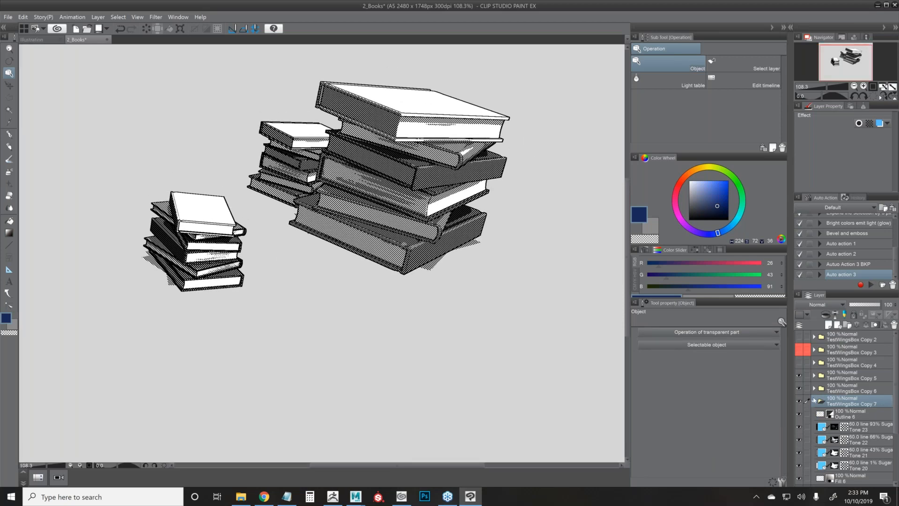
double_click(845, 276)
drag(858, 274, 776, 285)
text(Convert to)
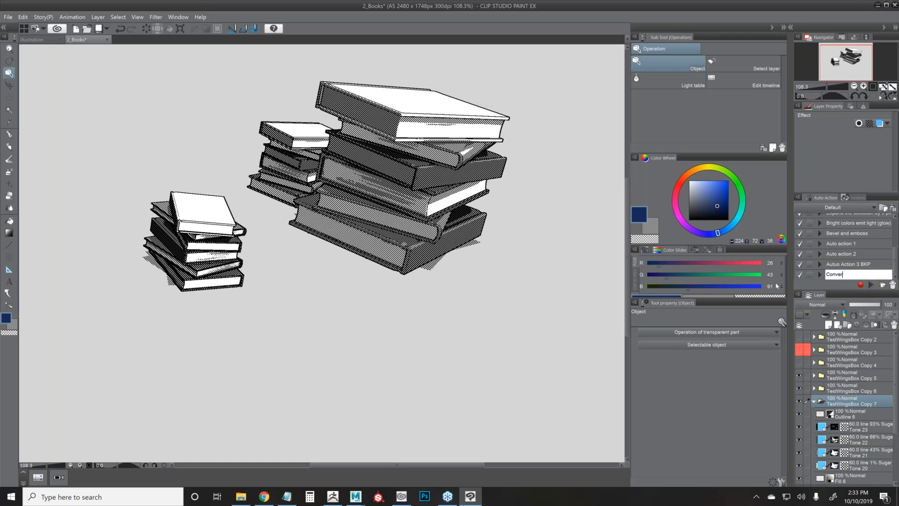
key(BackSpace)
key(BackSpace)
key(BackSpace)
text(3D to Linework)
key(Return)
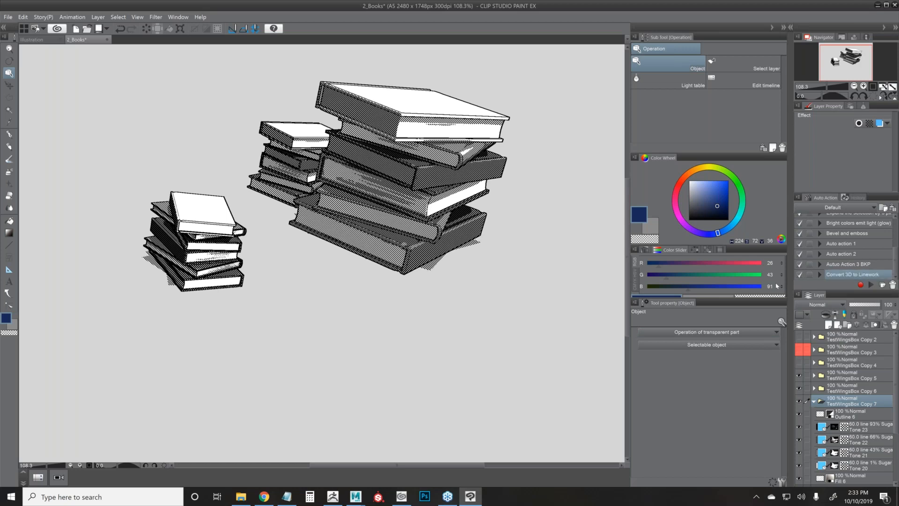
Collapse the TestWingsBox Copy 7 folder, compare it with the 3D pile of books through their visibility, and leave the folder selected with the 3D layer hidden.
click(814, 403)
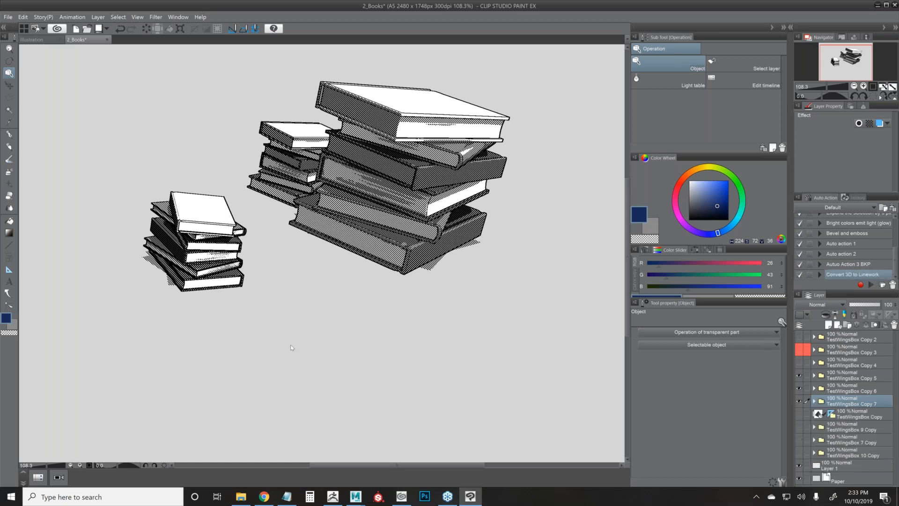
scroll(260, 191, down, 2)
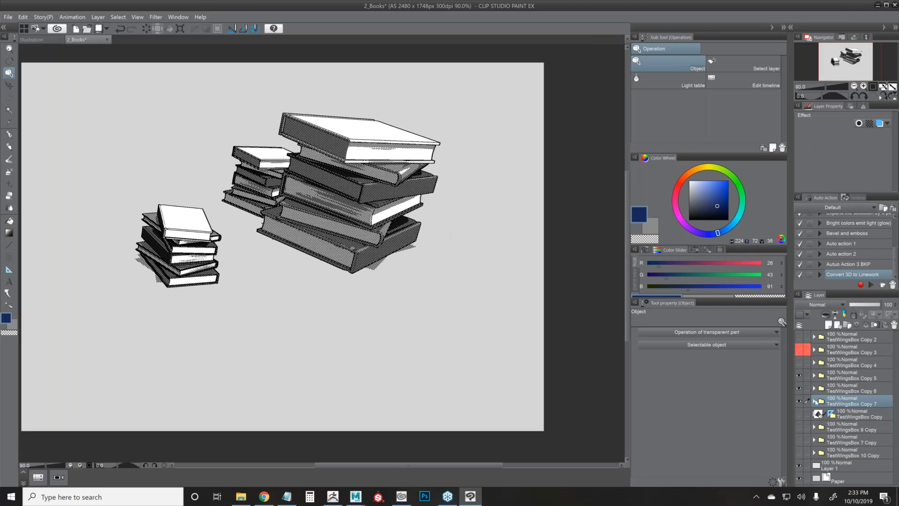
click(800, 401)
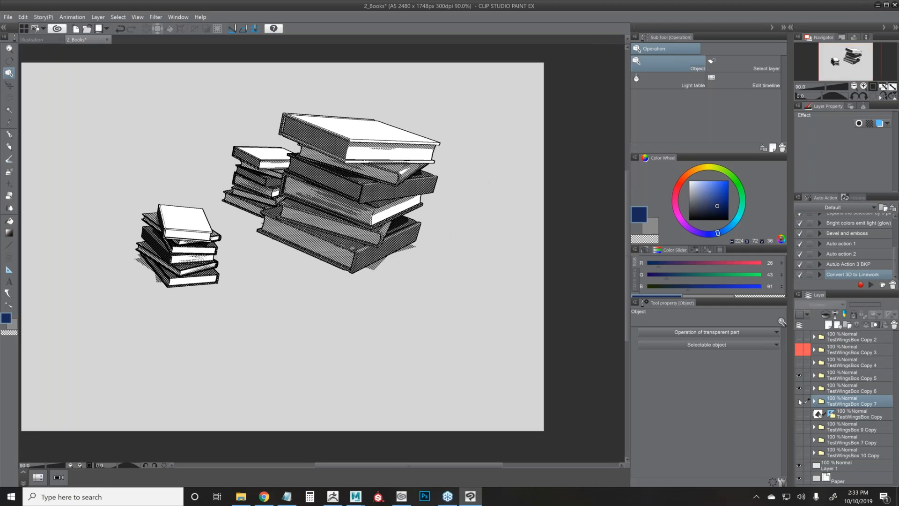
click(800, 401)
click(799, 408)
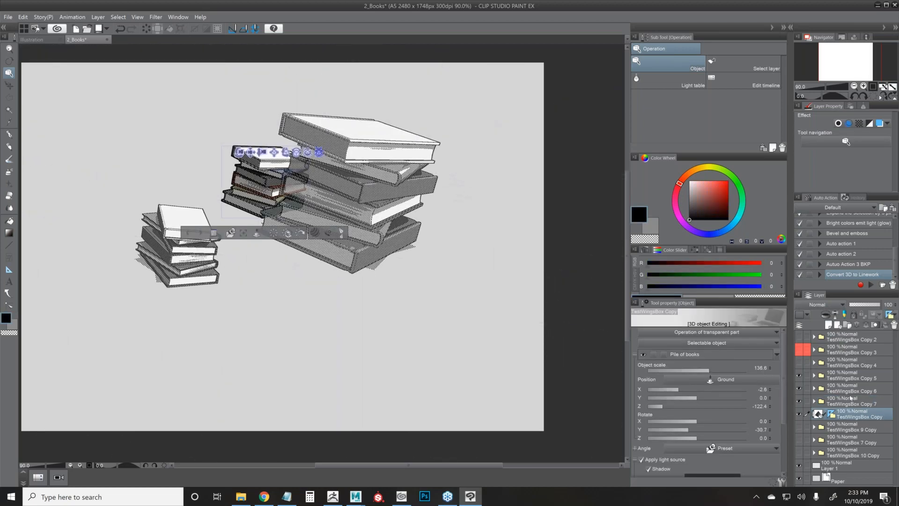
click(851, 398)
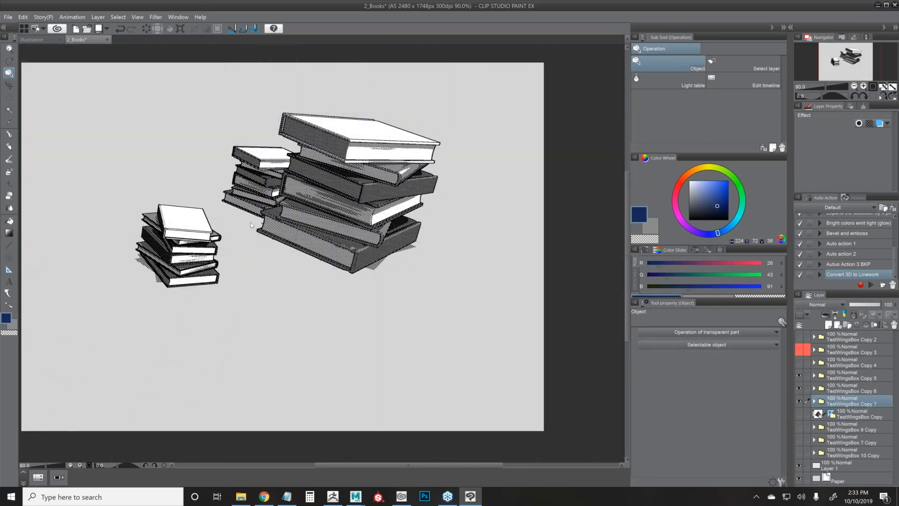
Compare the TestWingsBox Copy 5, 6 and 7 line art folders with the 3D pile of books through their visibility, leaving everything shown.
scroll(240, 250, up, 1)
scroll(183, 230, up, 1)
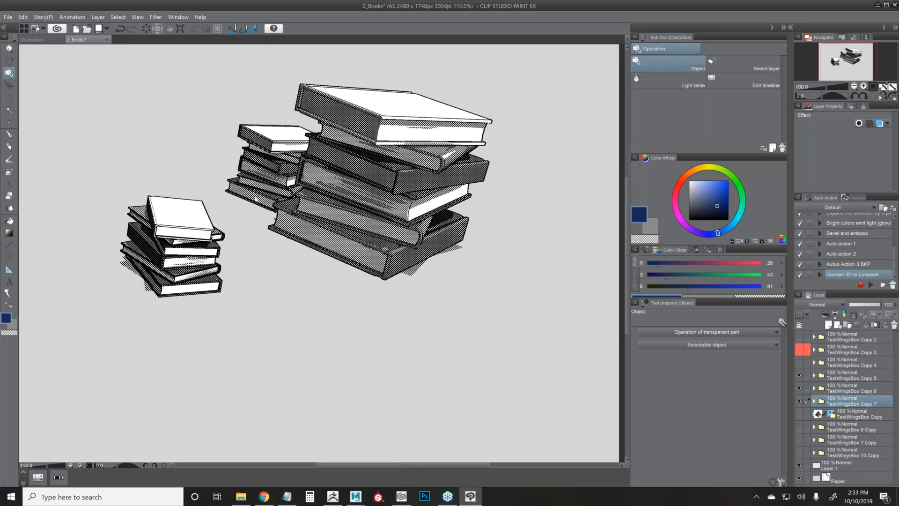
scroll(157, 185, up, 3)
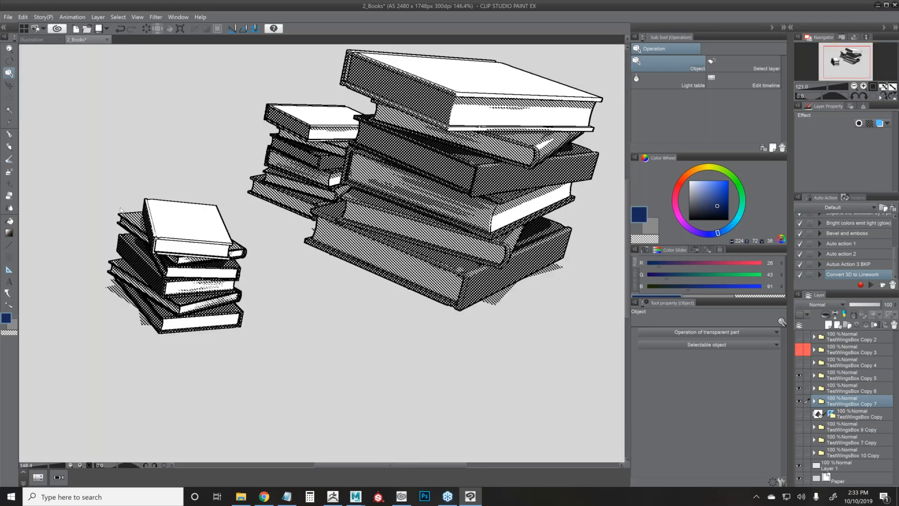
scroll(215, 232, down, 1)
click(799, 411)
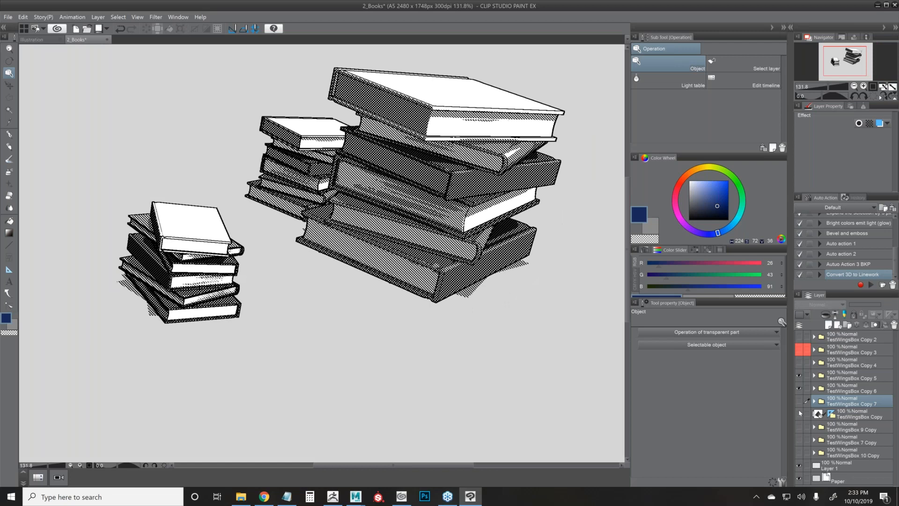
click(799, 388)
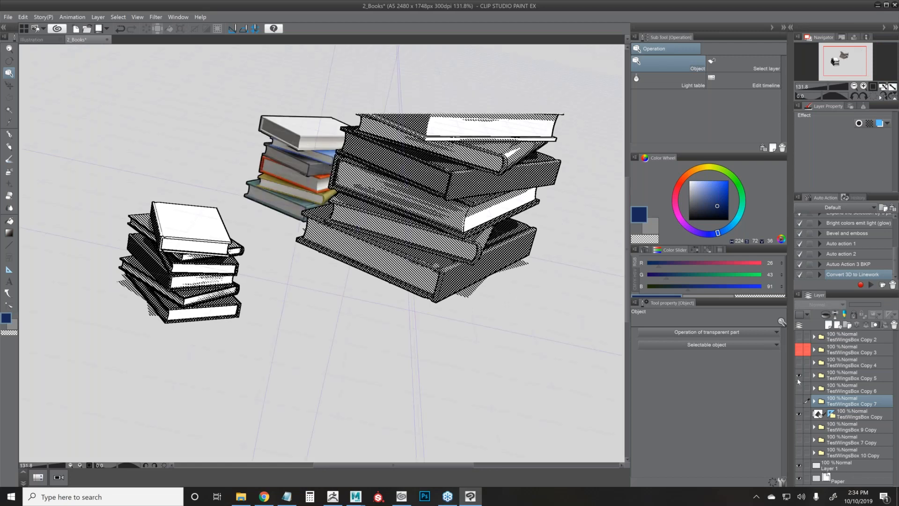
click(799, 382)
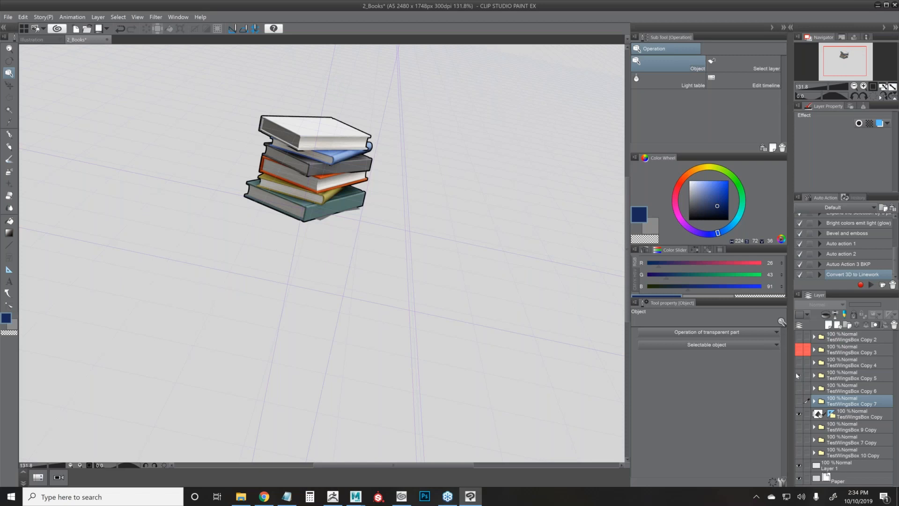
click(799, 375)
click(799, 388)
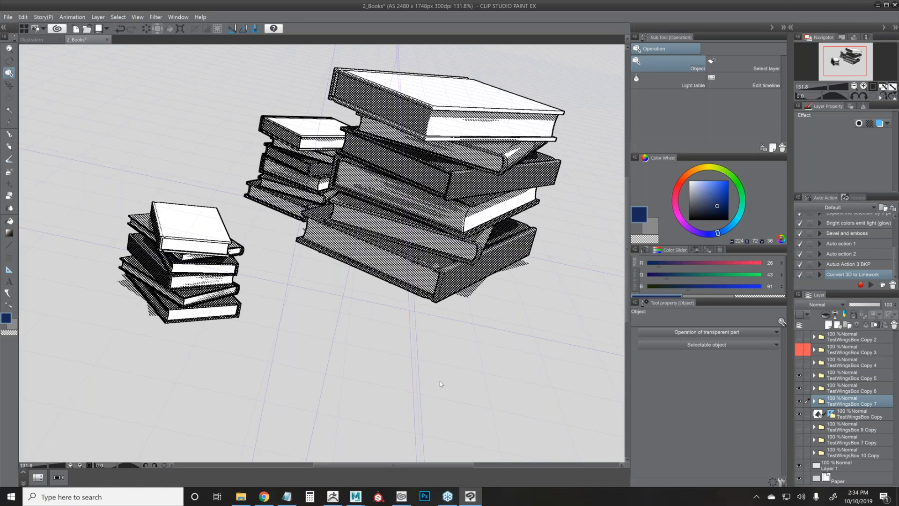
scroll(425, 379, down, 1)
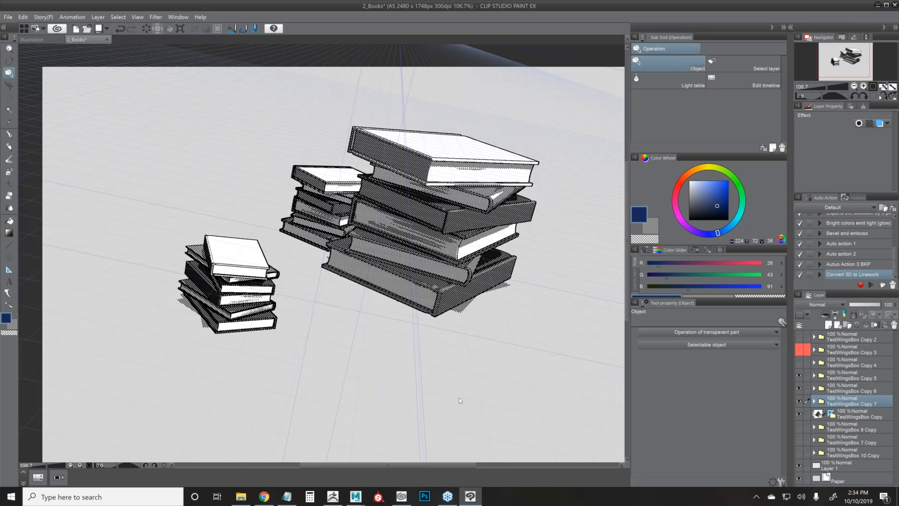
drag(472, 293, 444, 269)
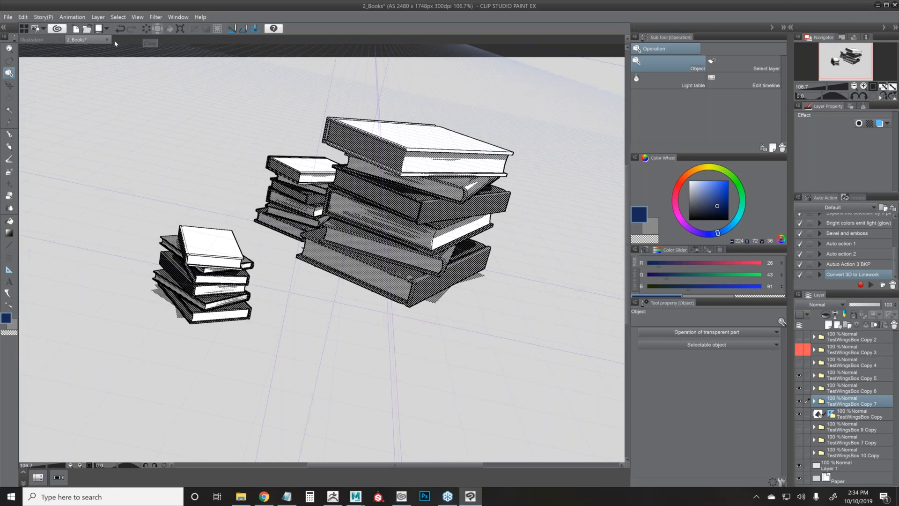
Create a new A5 illustration of 2480 x 1748 px at 300 dpi.
click(8, 16)
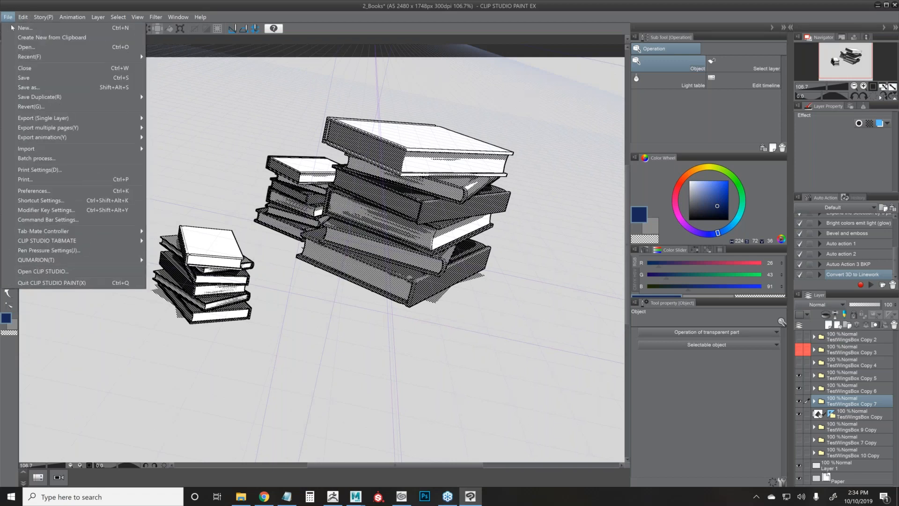
click(30, 27)
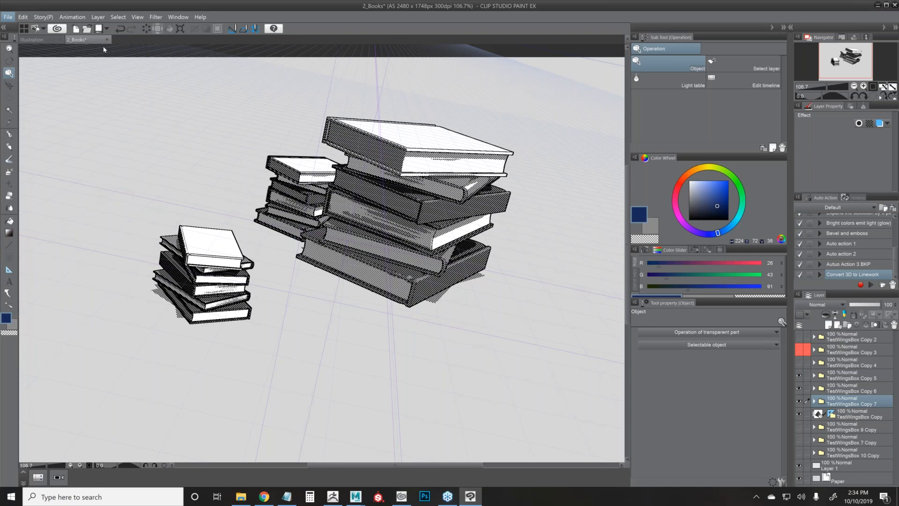
click(8, 17)
mouse_move(71, 148)
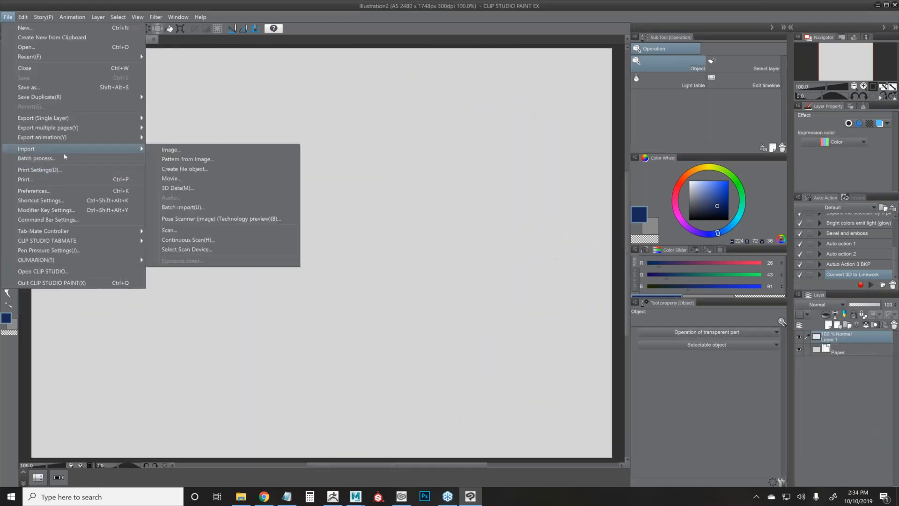
click(186, 189)
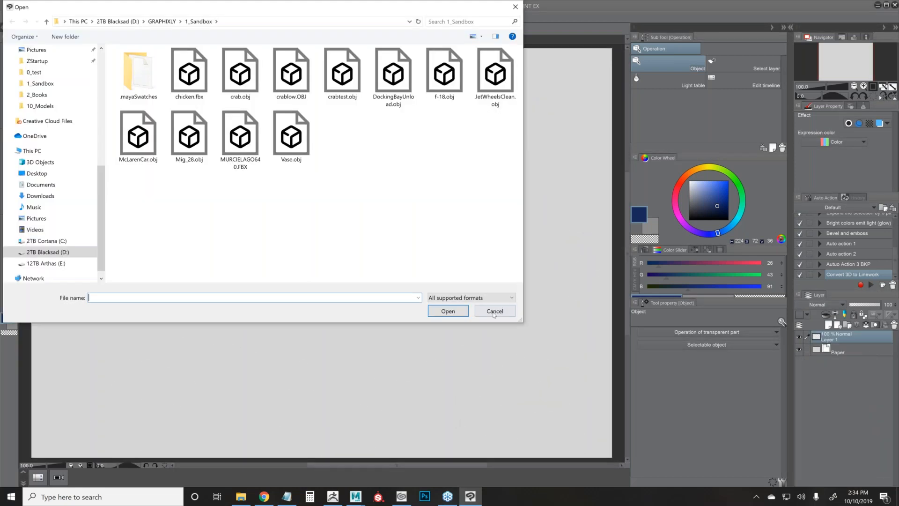
click(492, 315)
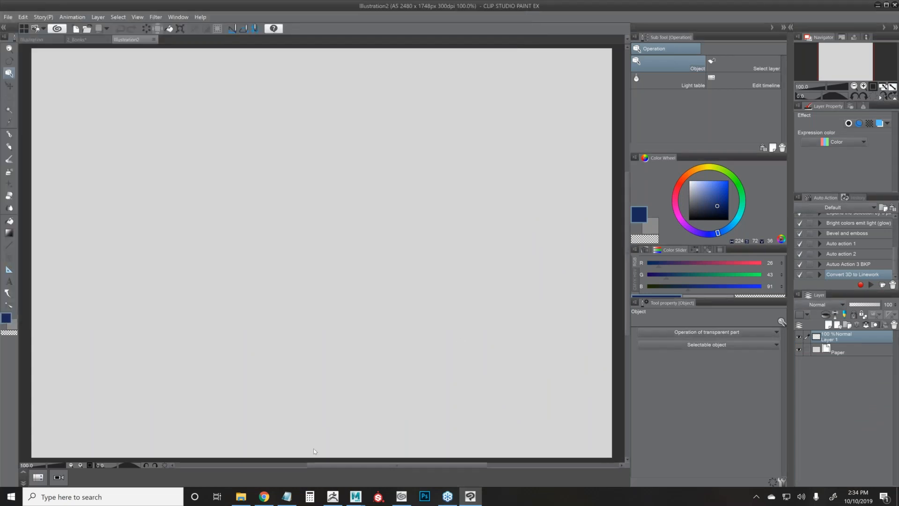
Show the 3D category of the materials library and open the search for materials on CLIP STUDIO ASSETS.
click(791, 28)
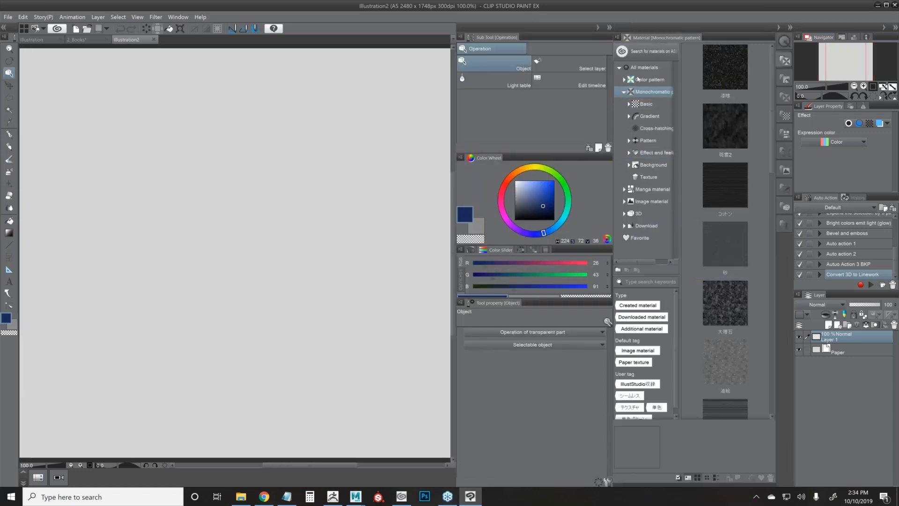
click(790, 28)
click(790, 28)
click(648, 214)
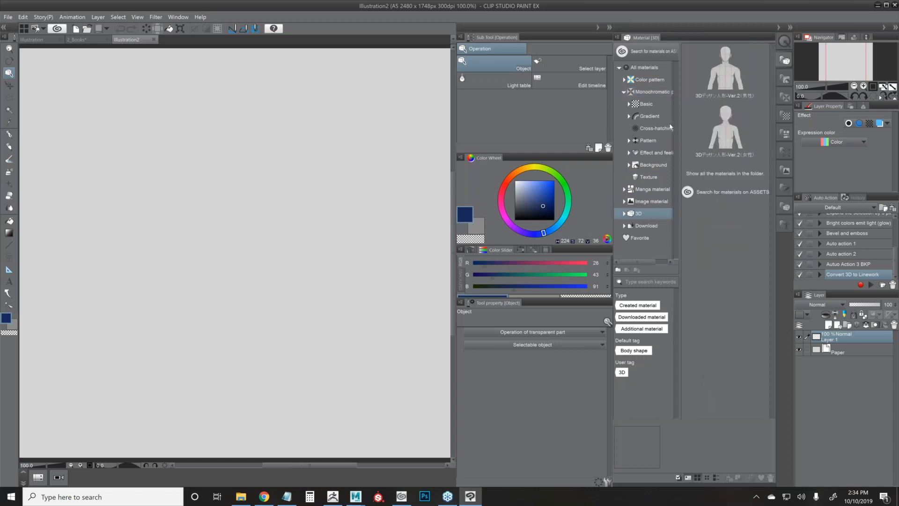
click(720, 190)
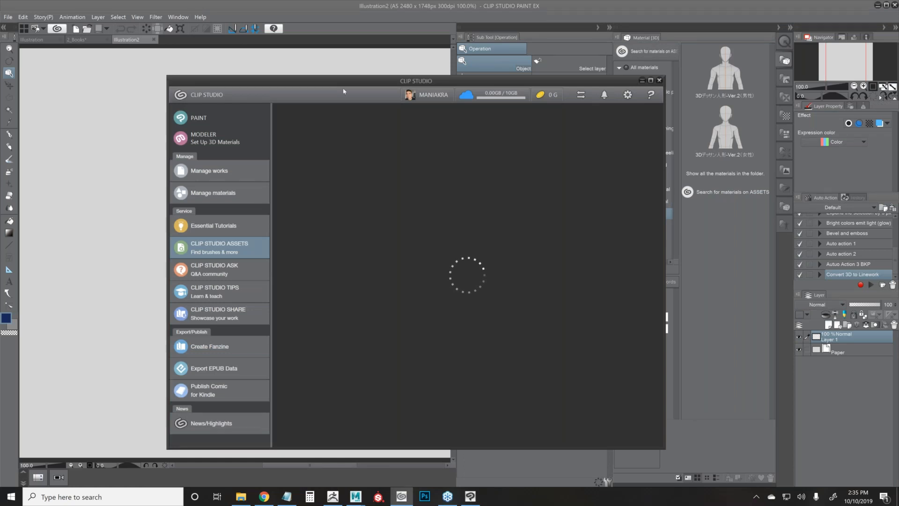
Search CLIP STUDIO ASSETS for "3D" and "asset", limiting the price to free materials.
text(3D)
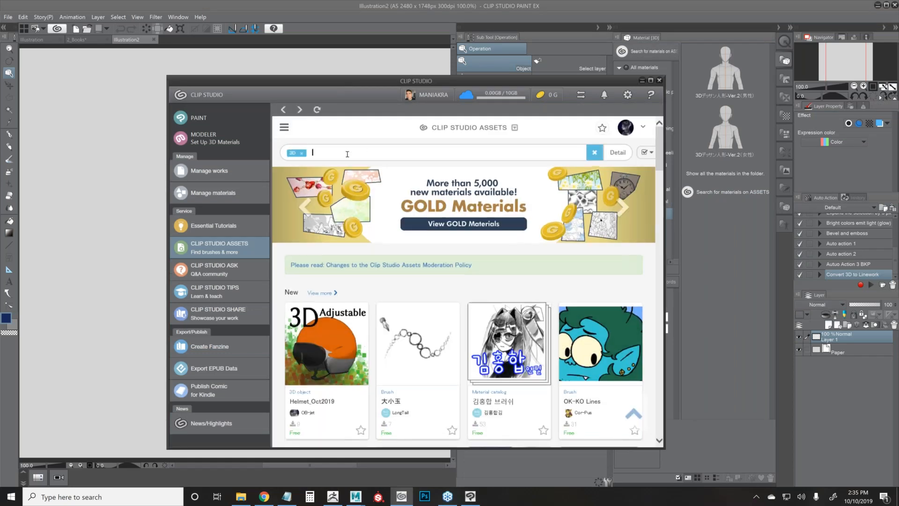
key(Return)
text(asset)
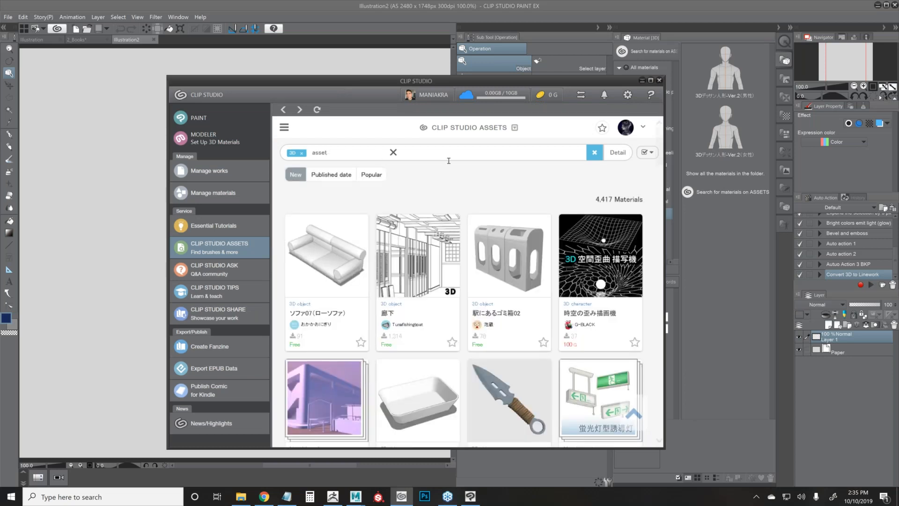
click(618, 152)
click(306, 313)
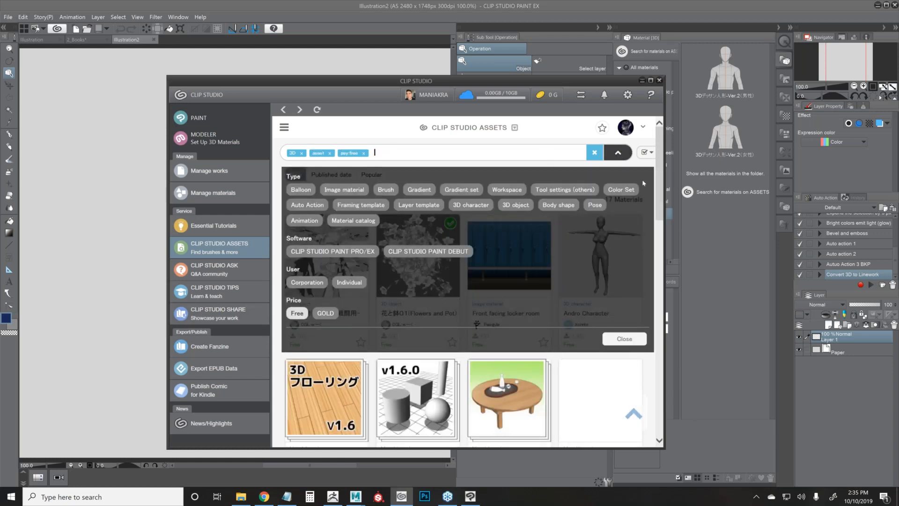
click(624, 339)
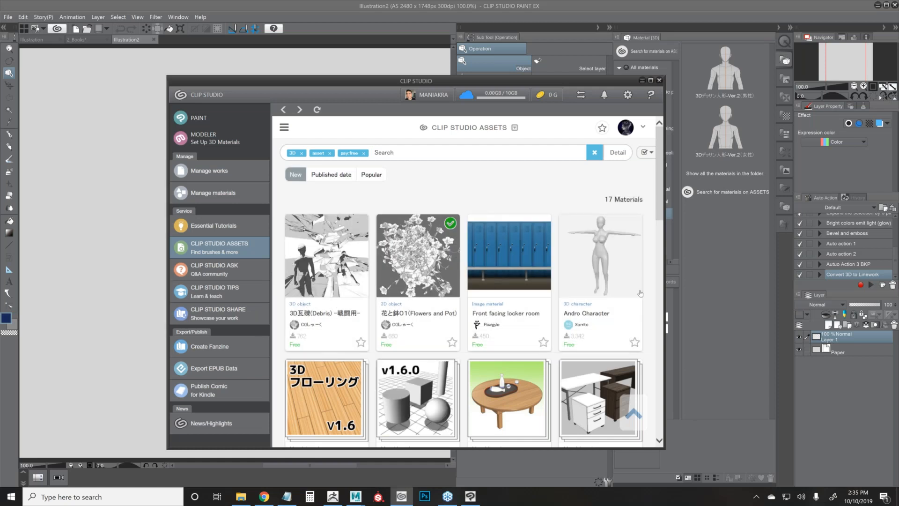
Download the free round wooden table catalog 3Dちゃぶ台, dismiss the notices and minimize the CLIP STUDIO window.
scroll(515, 309, down, 3)
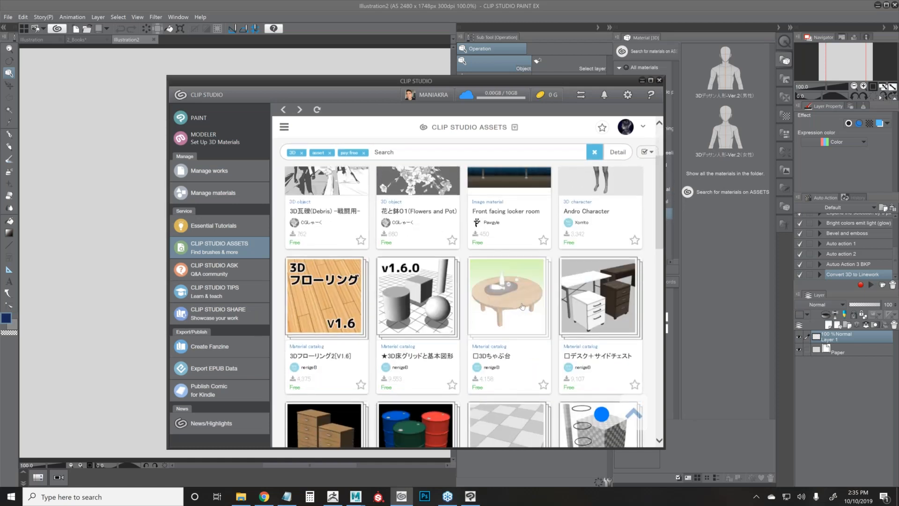
click(517, 302)
click(588, 161)
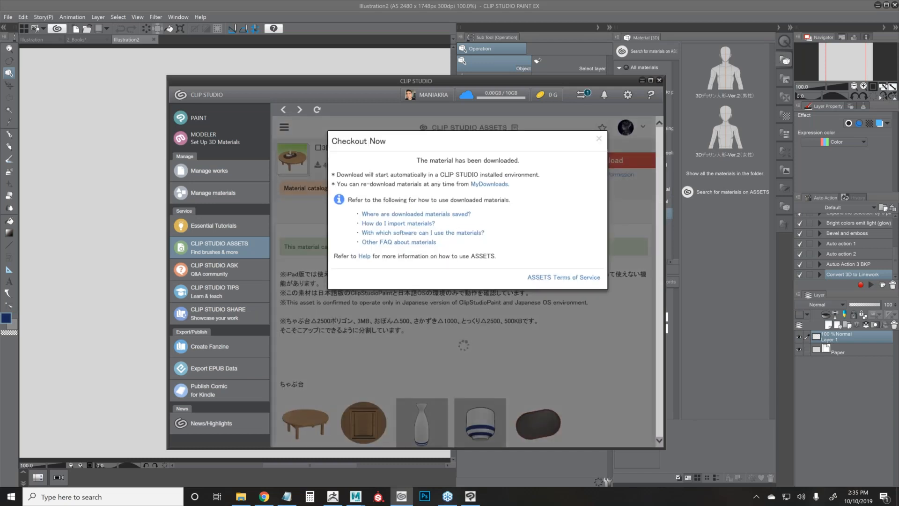
click(599, 138)
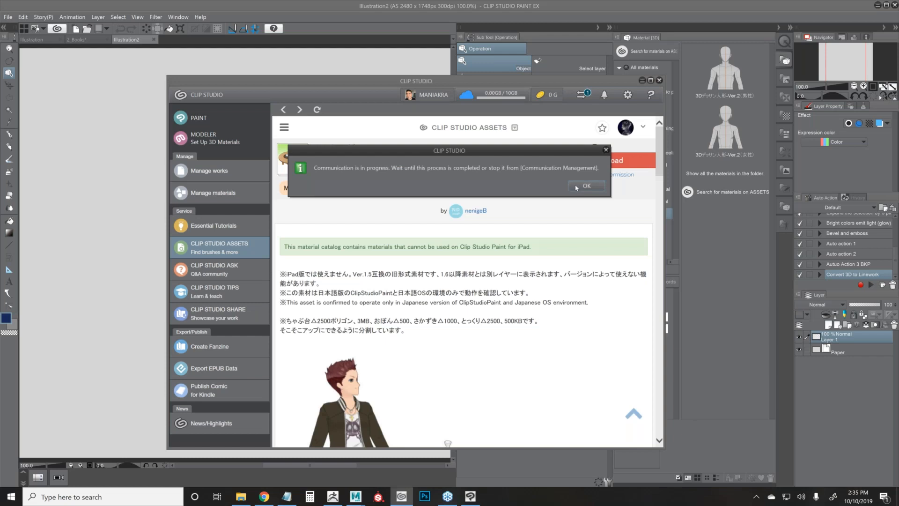
click(577, 186)
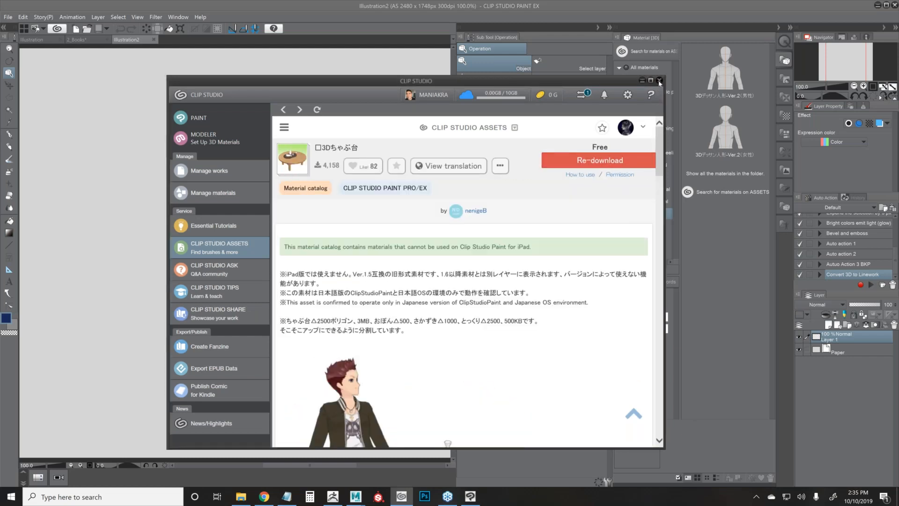
click(591, 160)
click(581, 186)
click(642, 80)
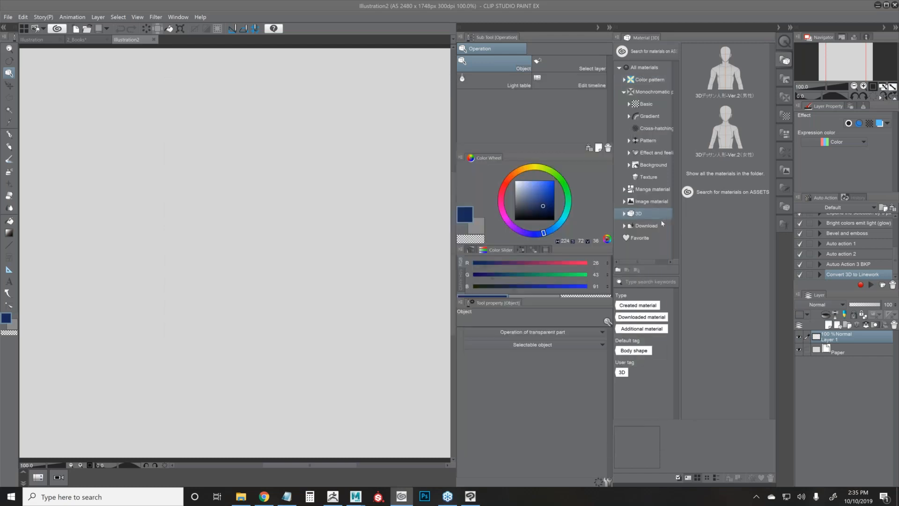
Find the open notebook システム手帳_開 among the downloaded materials and place it on the canvas as a 3D object.
click(650, 226)
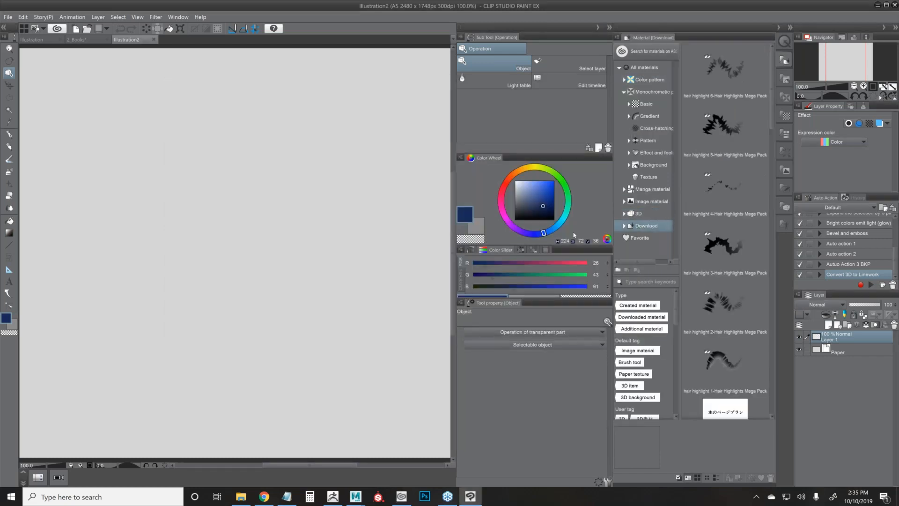
click(637, 214)
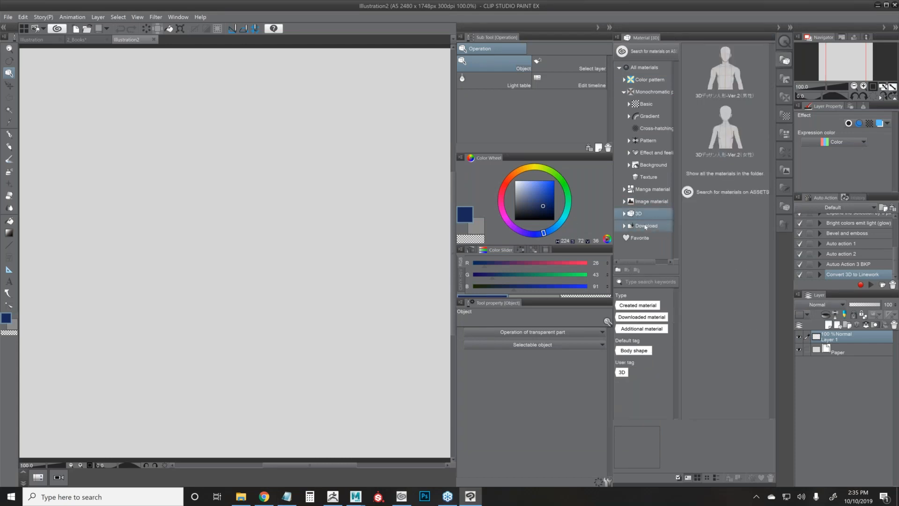
click(645, 227)
scroll(725, 234, down, 5)
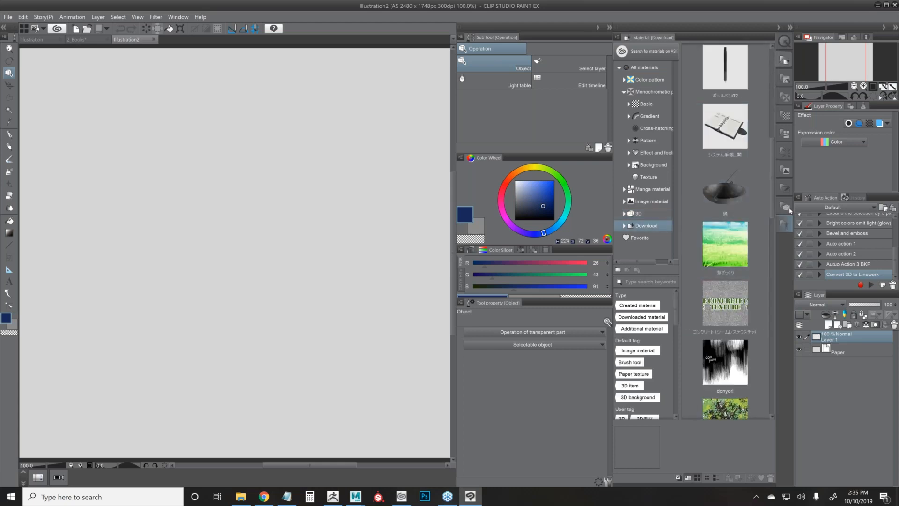
mouse_move(772, 191)
mouse_down()
mouse_move(764, 343)
mouse_move(770, 113)
mouse_move(774, 165)
mouse_up()
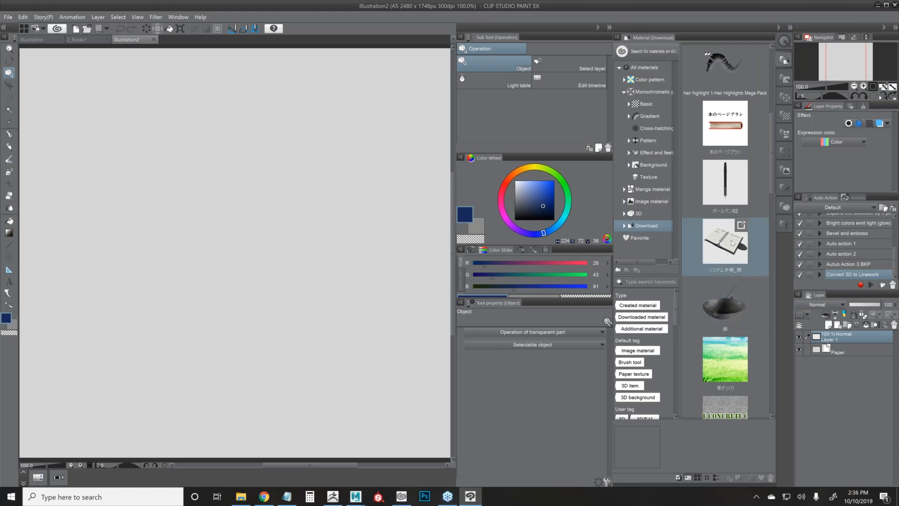
drag(726, 249, 279, 282)
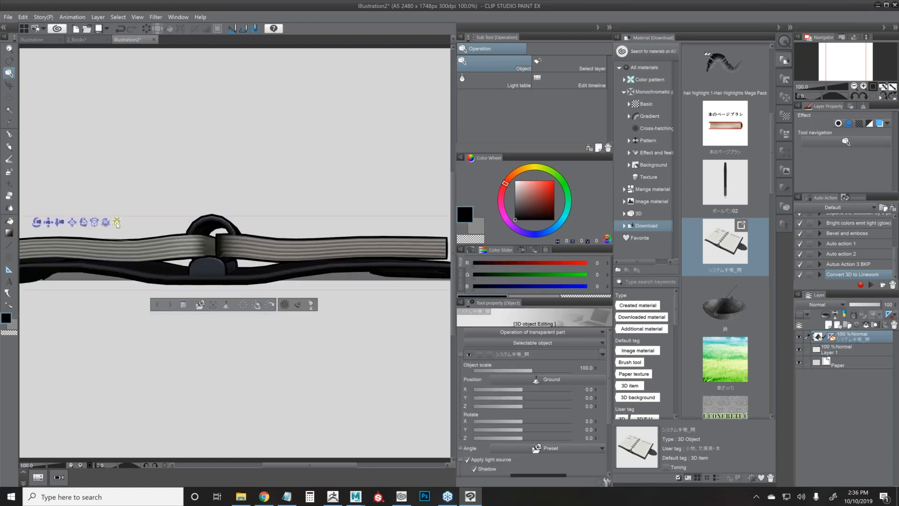
Move the open notebook 3D object across the ground and angle the camera to show its pages from above.
drag(291, 155, 292, 243)
drag(124, 229, 203, 177)
drag(366, 340, 280, 137)
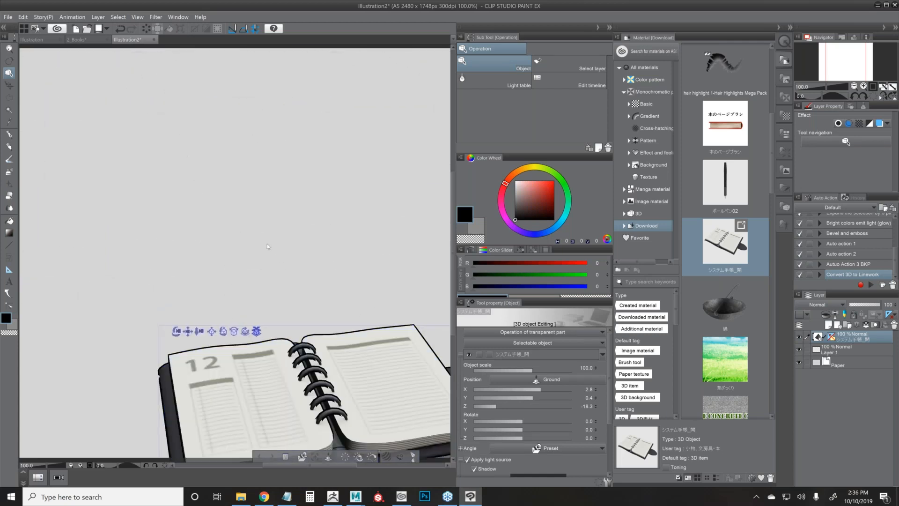
drag(264, 335, 200, 205)
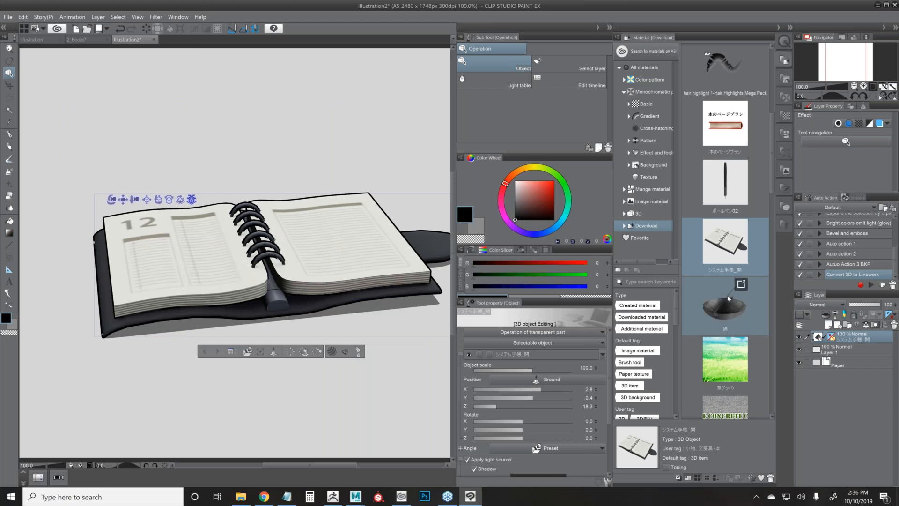
Add the ベンチ01 bench from the downloaded materials to the notebook's 3D scene.
scroll(774, 202, down, 1)
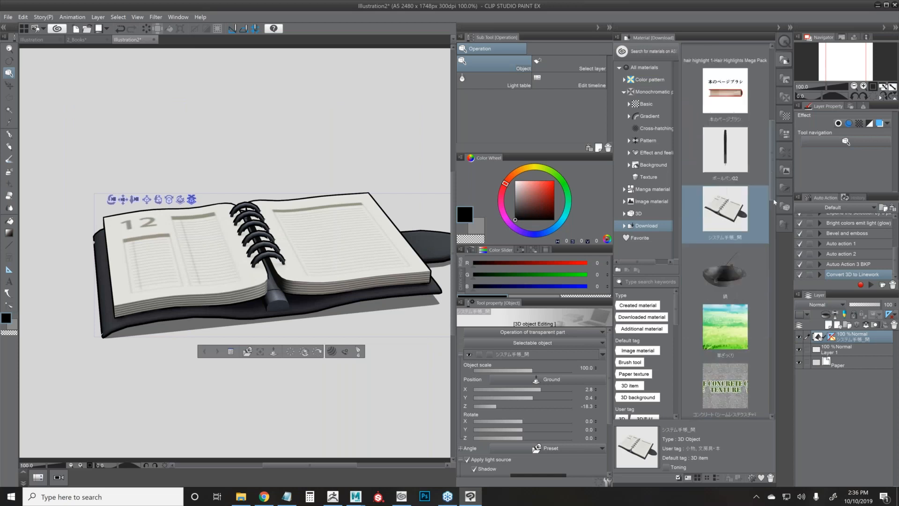
scroll(774, 202, down, 8)
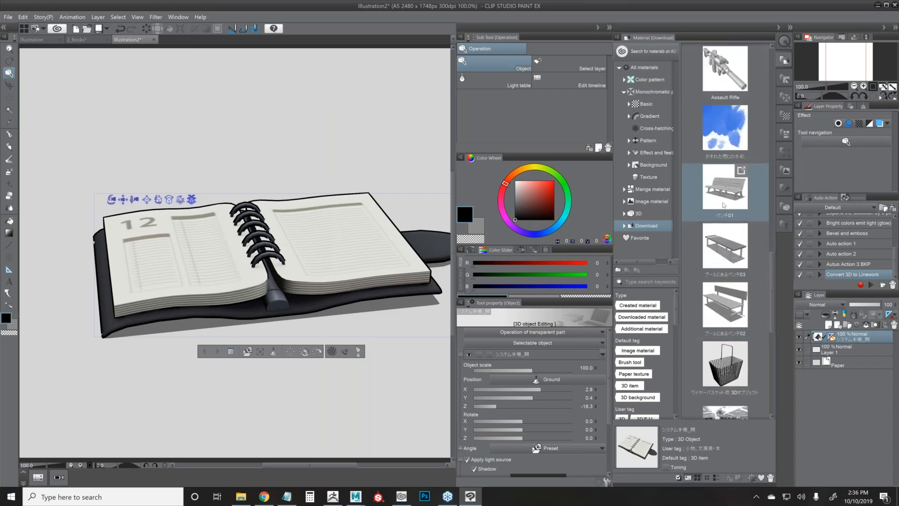
drag(722, 202, 337, 172)
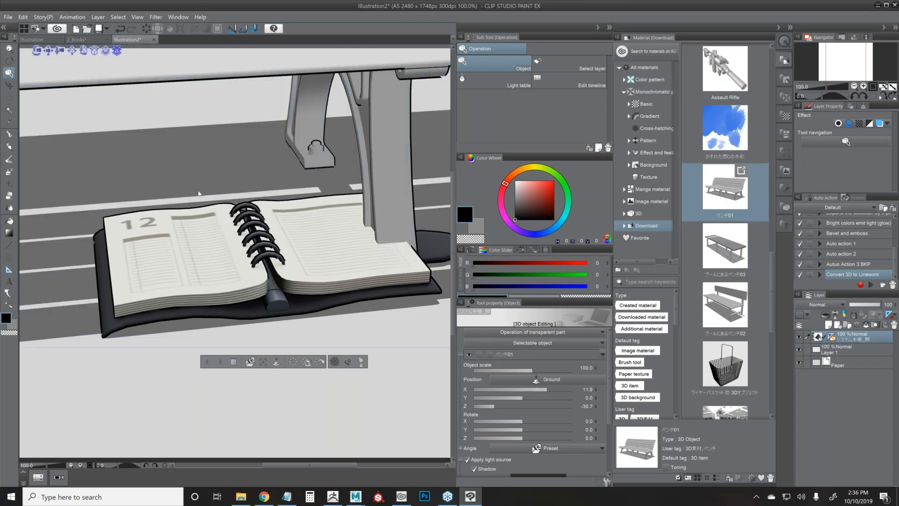
drag(198, 195, 243, 229)
scroll(242, 230, down, 1)
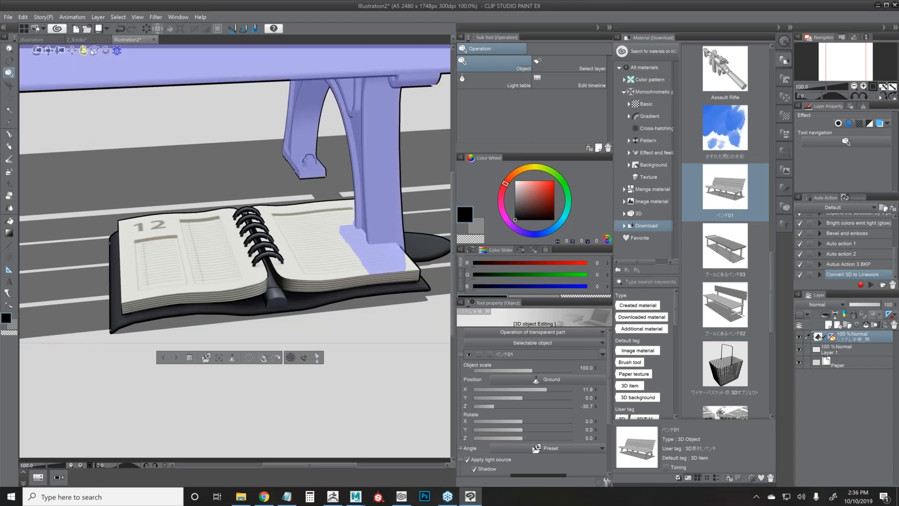
Scale the bench down to 26.5 and move it next to the notebook.
drag(356, 206, 382, 239)
mouse_move(515, 370)
mouse_down()
mouse_move(502, 369)
mouse_move(510, 369)
mouse_up()
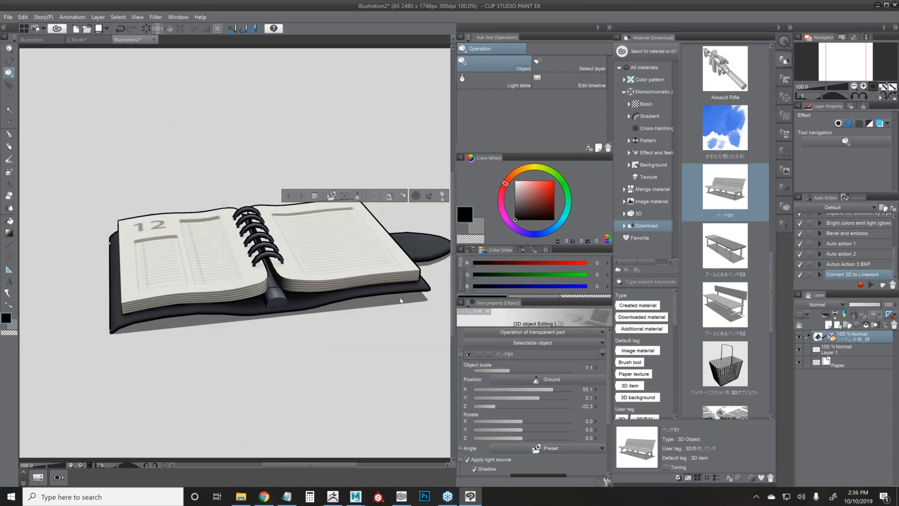
drag(509, 369, 521, 369)
drag(274, 309, 188, 236)
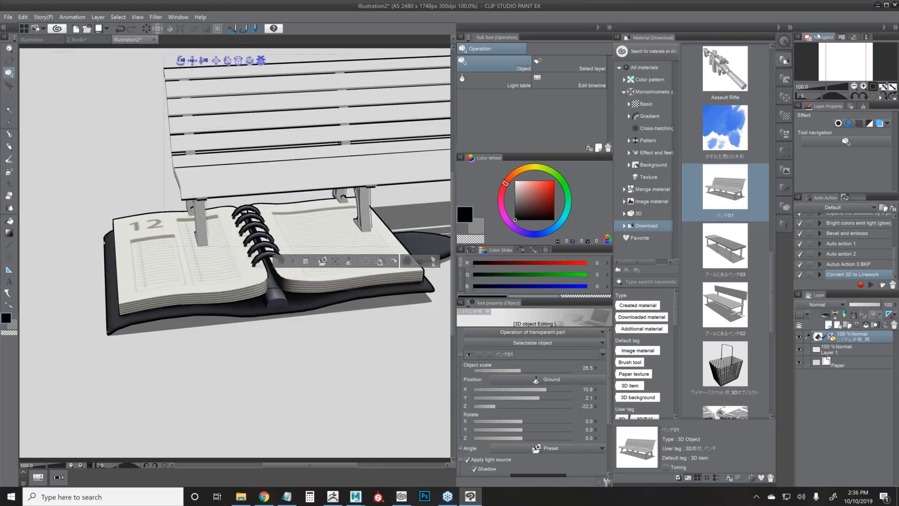
Place the bench behind the notebook, rotate it to -55.2 on Y, and pull the camera back to frame both objects.
click(790, 27)
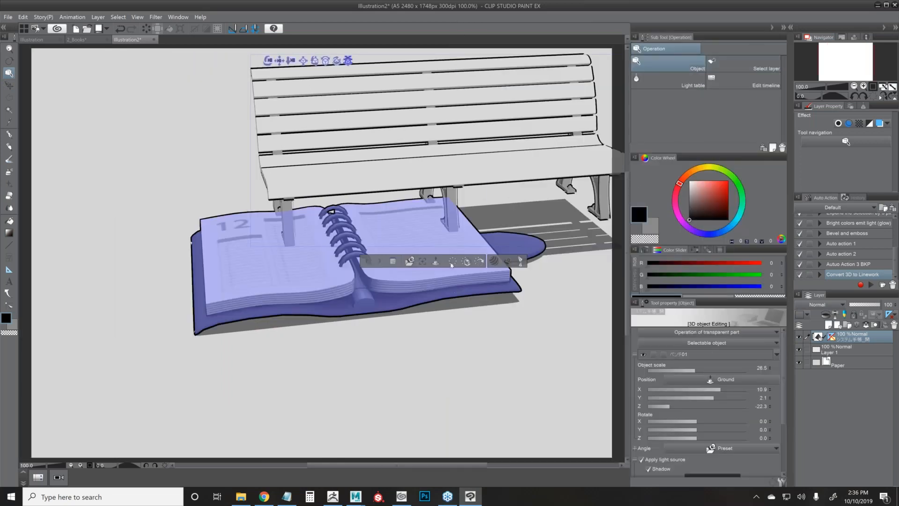
drag(452, 208, 253, 187)
drag(172, 60, 191, 76)
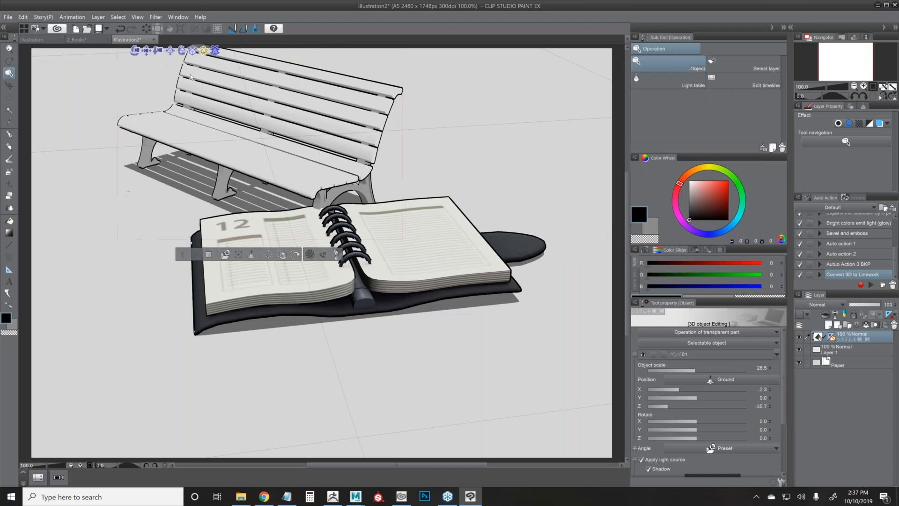
mouse_move(158, 50)
mouse_down()
mouse_move(156, 64)
mouse_move(145, 3)
mouse_move(149, 46)
mouse_up()
drag(438, 174, 526, 295)
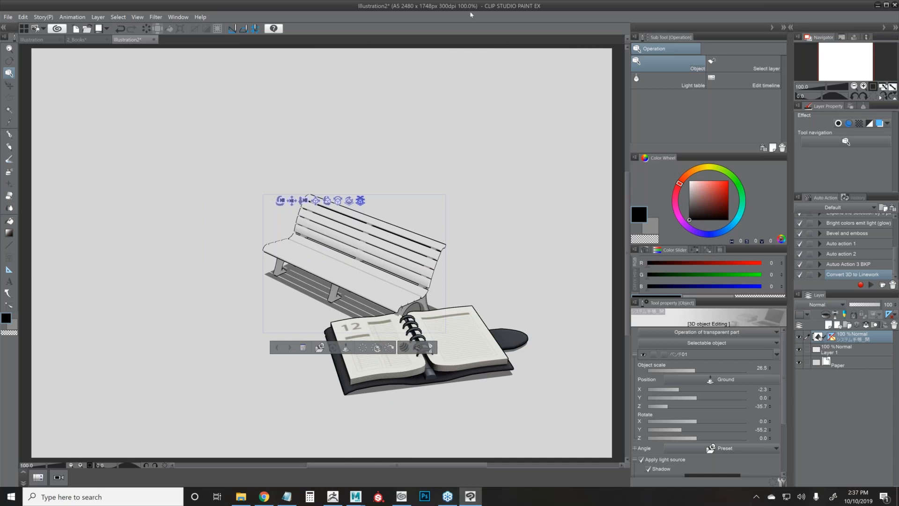
Add the wire basket 3D object from the downloaded materials and move the bench to the far right of the scene.
click(790, 28)
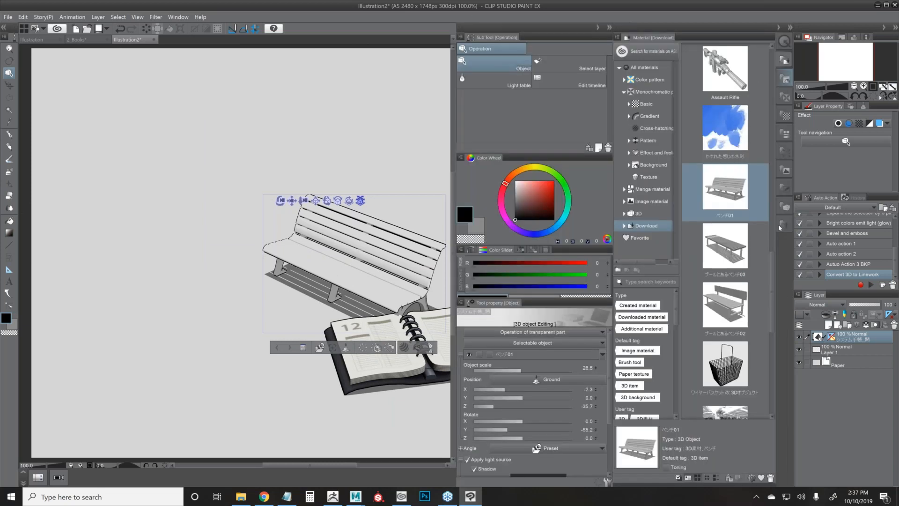
drag(725, 365, 398, 296)
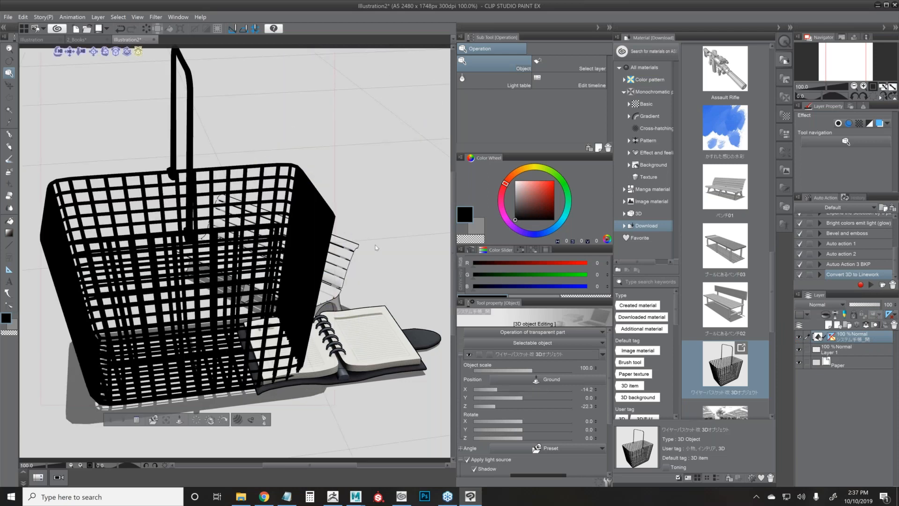
click(344, 277)
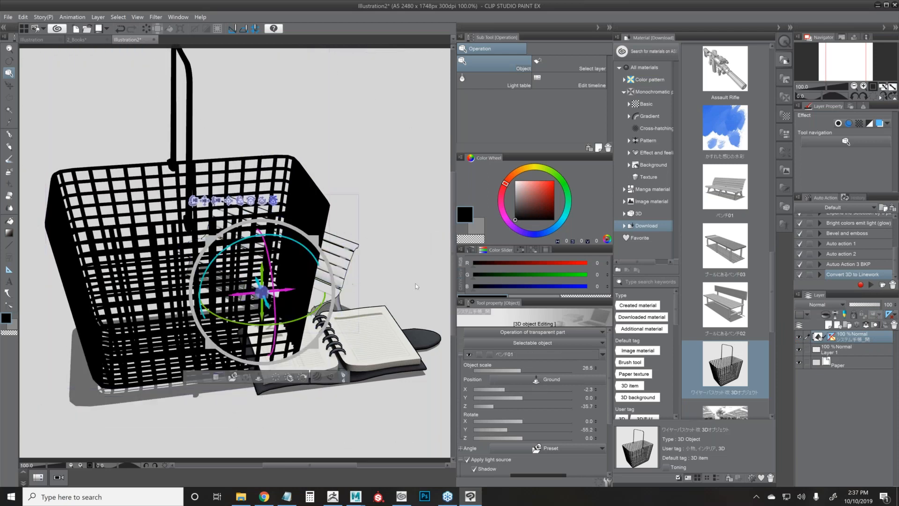
drag(423, 251, 458, 181)
Scale the wire basket down to about 65 and place it behind the notebook, on the opposite side from the bench.
click(305, 263)
drag(304, 261, 321, 204)
mouse_move(531, 368)
mouse_down()
mouse_move(515, 369)
mouse_move(540, 368)
mouse_move(529, 368)
mouse_up()
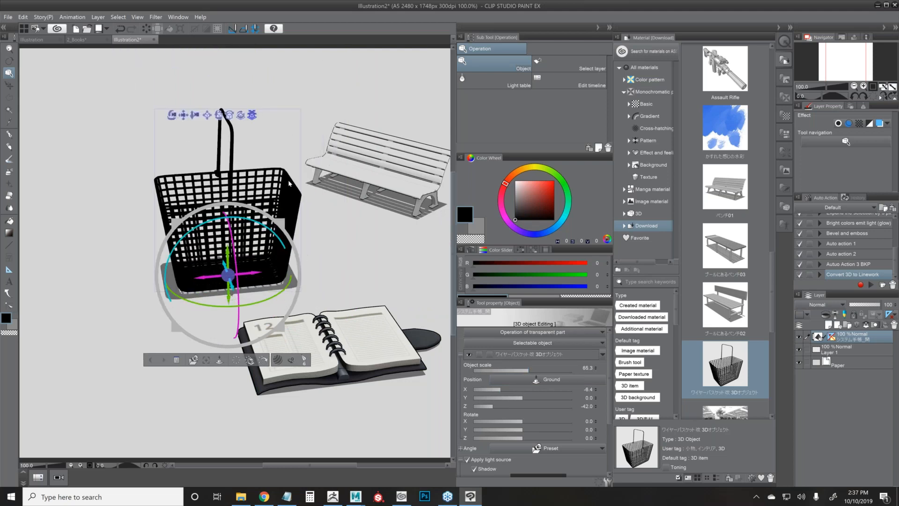
drag(236, 276, 213, 280)
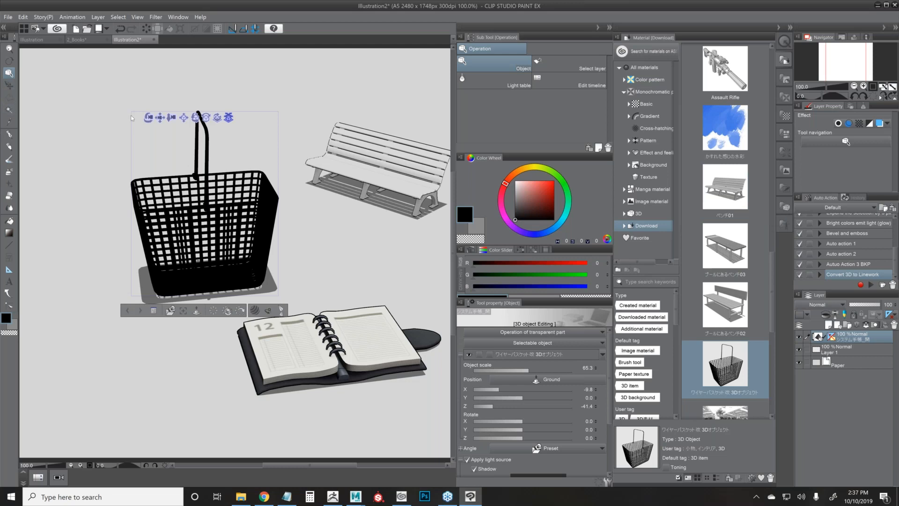
Rotate the wire basket to -7.8 on the Y axis.
click(210, 141)
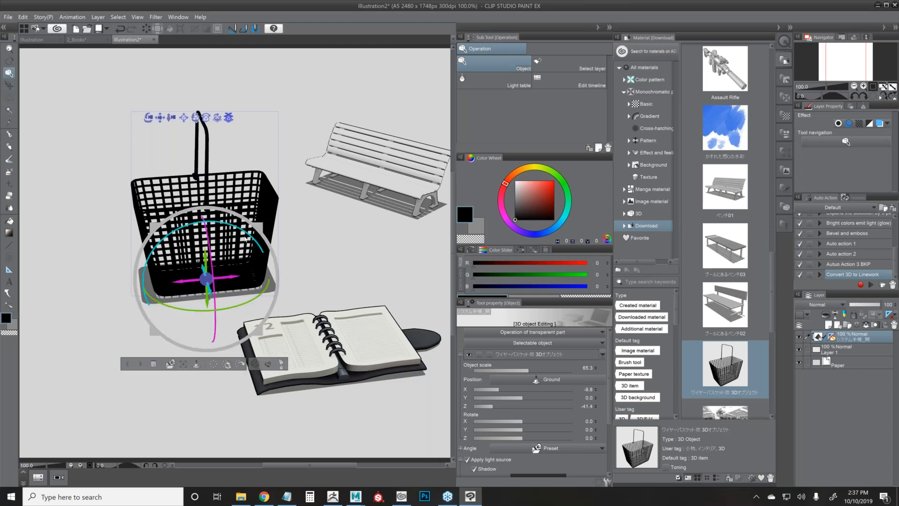
mouse_move(238, 227)
mouse_down()
mouse_move(247, 231)
mouse_move(239, 228)
mouse_up()
click(281, 365)
click(282, 365)
drag(246, 303, 234, 305)
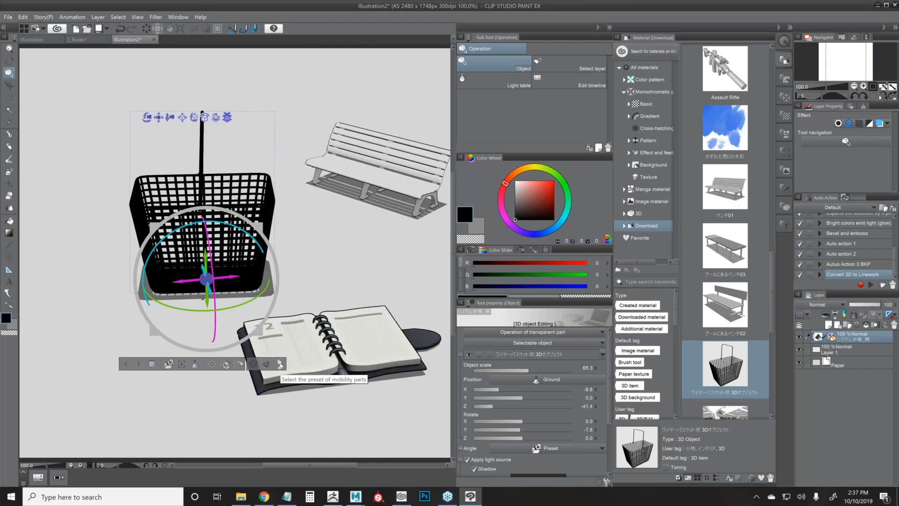
Swing the basket's handle from one side to the other using its movable part setting, ending at 82.
click(280, 364)
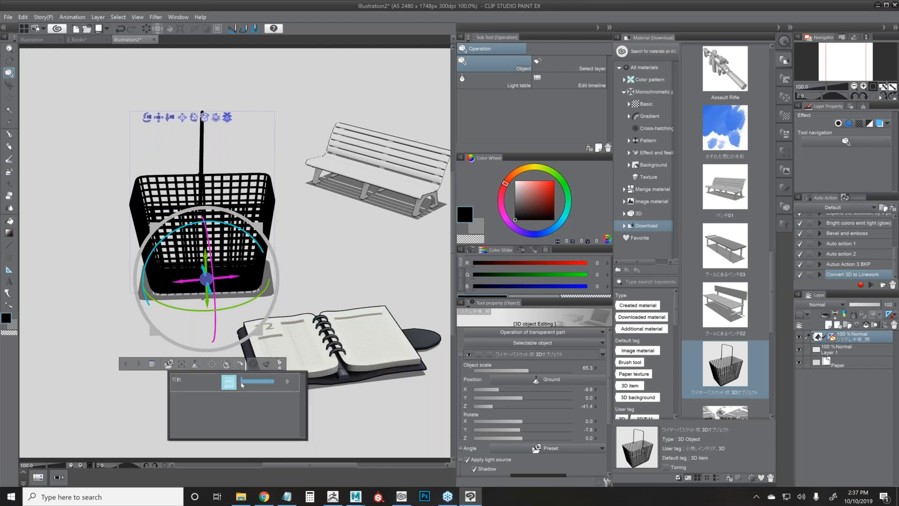
mouse_move(242, 384)
mouse_down()
mouse_move(273, 385)
mouse_move(243, 382)
mouse_move(270, 388)
mouse_move(244, 383)
mouse_move(254, 383)
mouse_up()
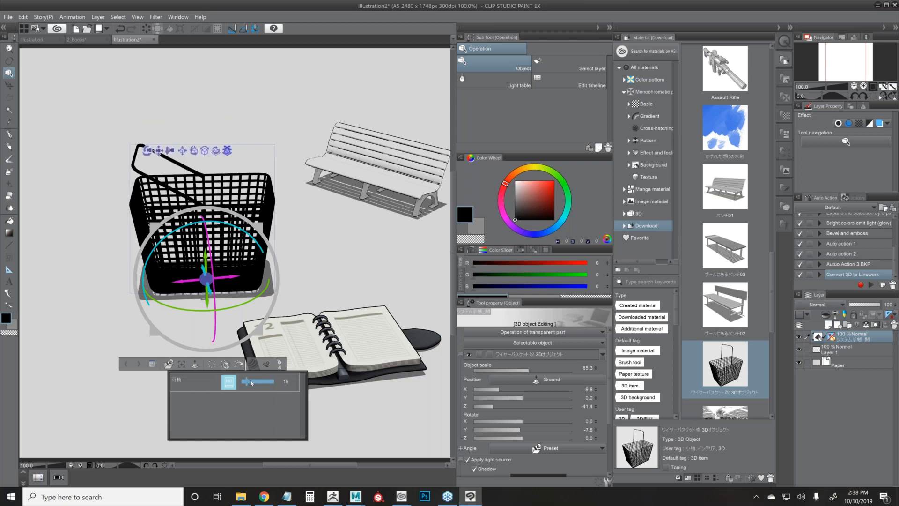
click(281, 366)
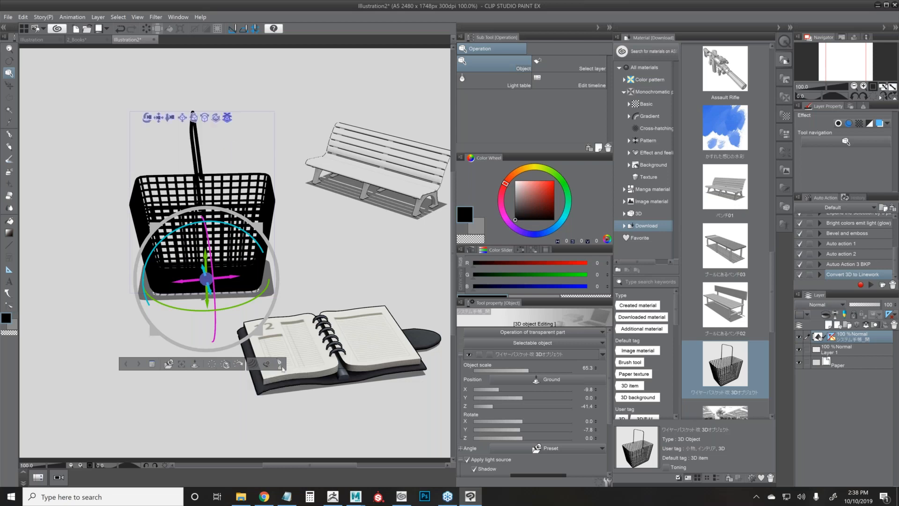
click(279, 364)
mouse_move(267, 384)
mouse_down()
mouse_move(257, 385)
mouse_move(270, 383)
mouse_up()
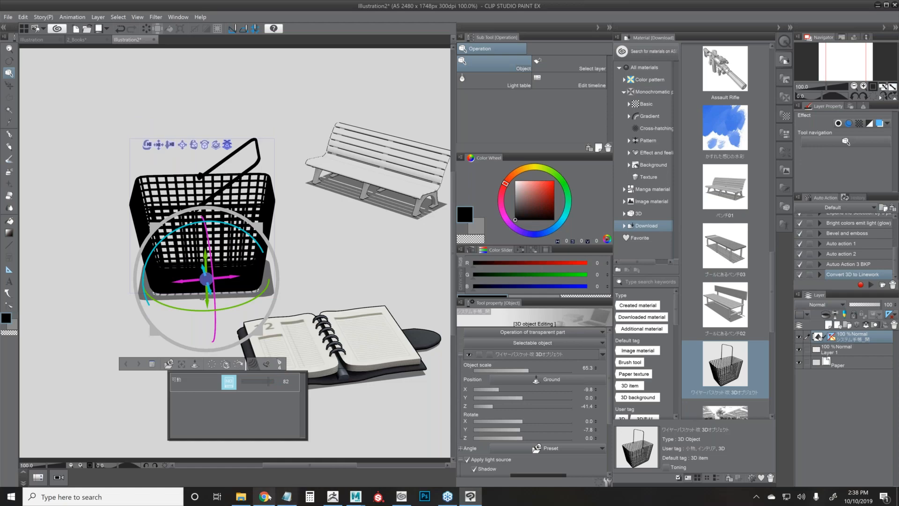
Switch to Chrome and look through the model categories on the Free3D home page.
click(265, 496)
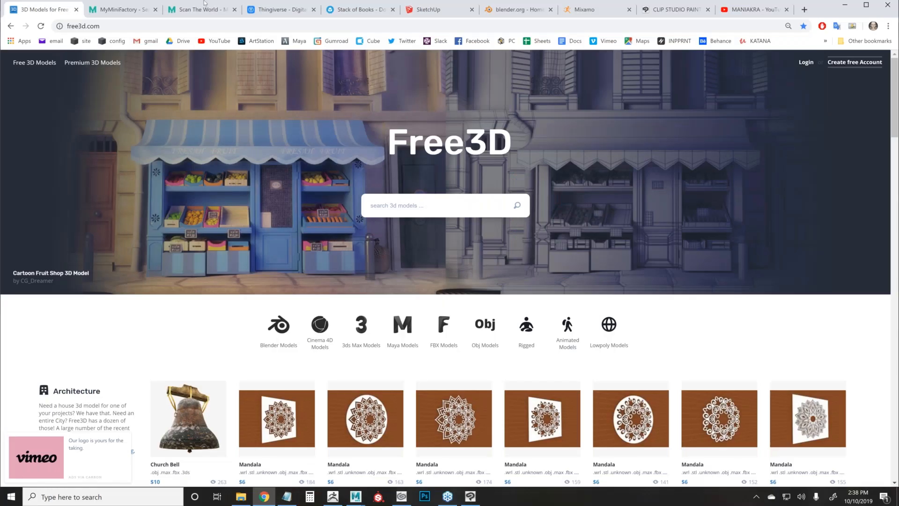
scroll(385, 237, down, 1)
scroll(361, 252, up, 1)
scroll(274, 264, down, 5)
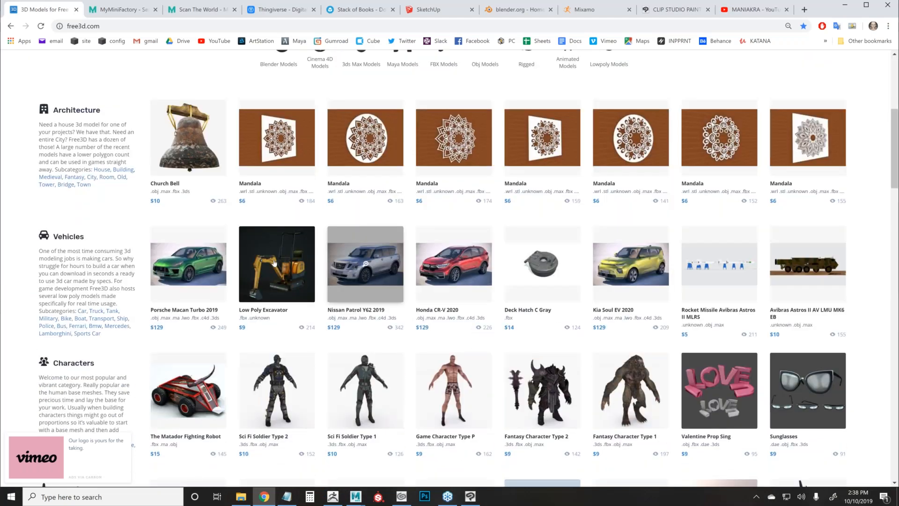
scroll(275, 264, up, 5)
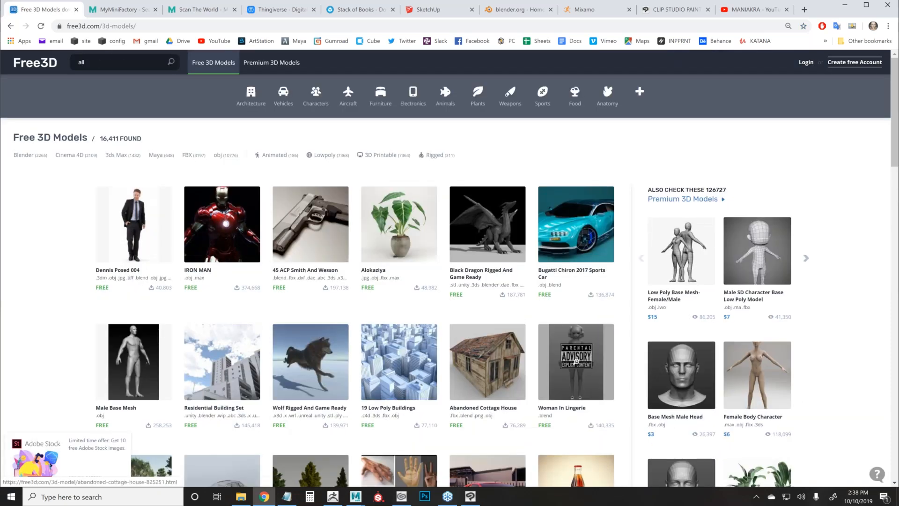
Look through Free3D's listing of free 3D models.
scroll(414, 361, down, 5)
scroll(414, 361, up, 5)
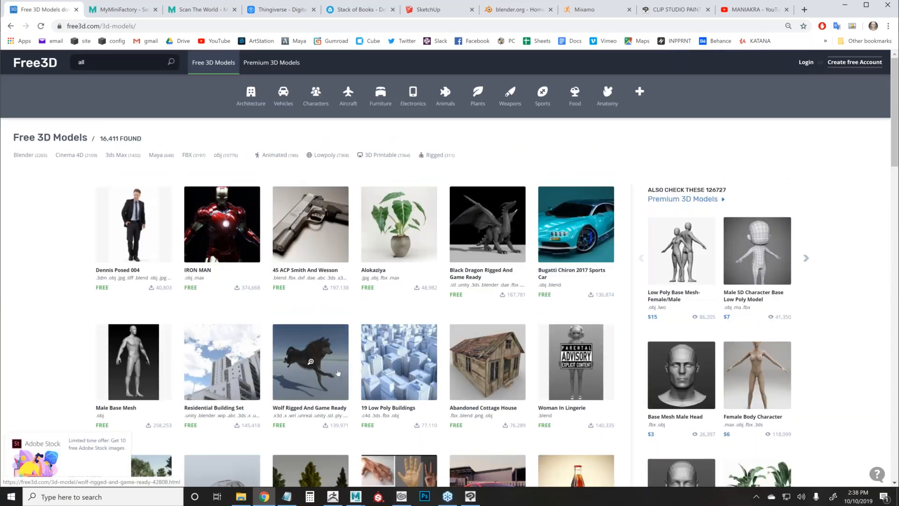
scroll(337, 372, down, 1)
scroll(337, 372, down, 4)
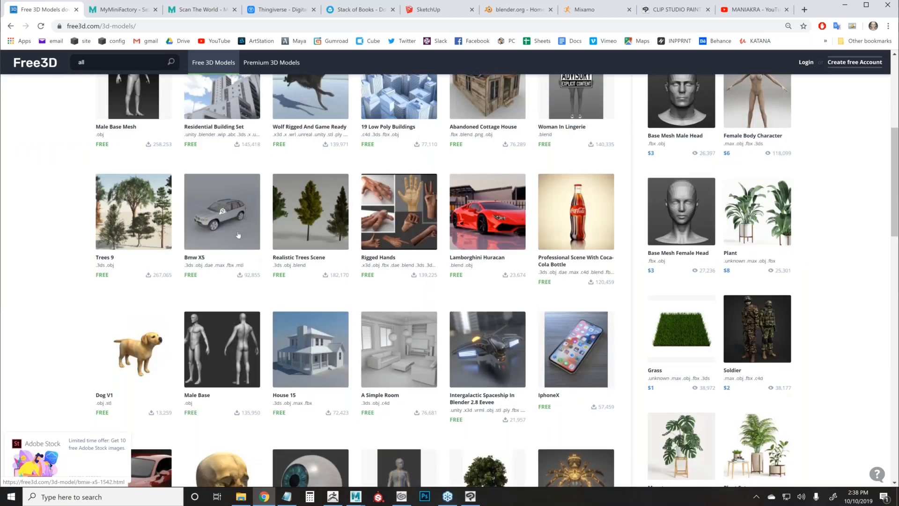
scroll(238, 235, up, 6)
Review the crab search results on MyMiniFactory and open the Ghost Crab model's page.
key(ctrl+Tab)
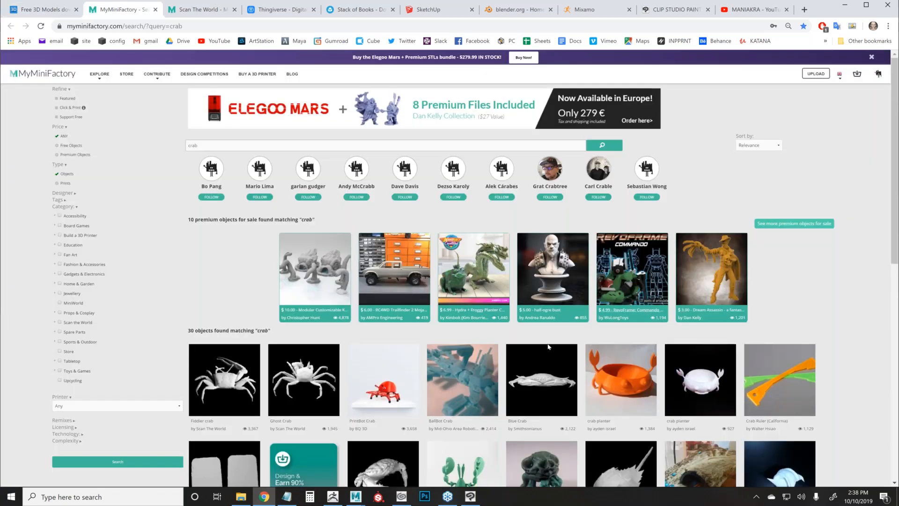
scroll(356, 245, down, 5)
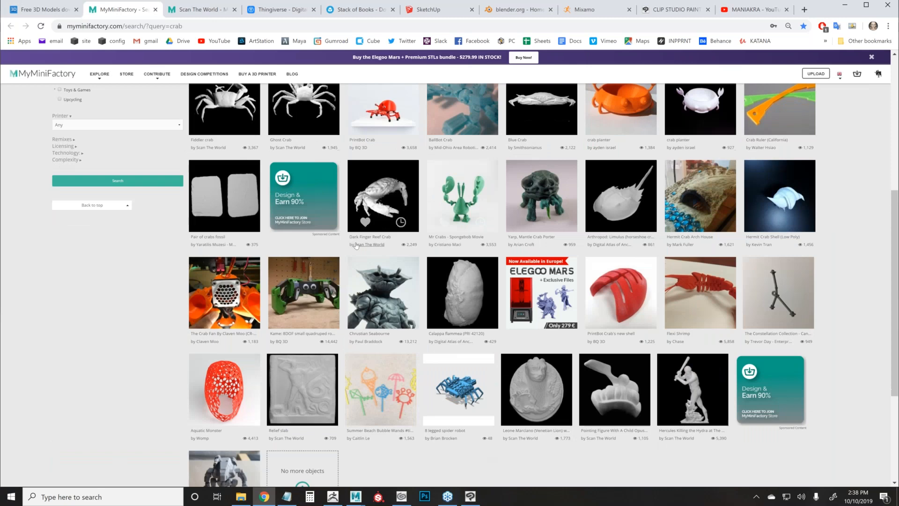
scroll(355, 245, up, 5)
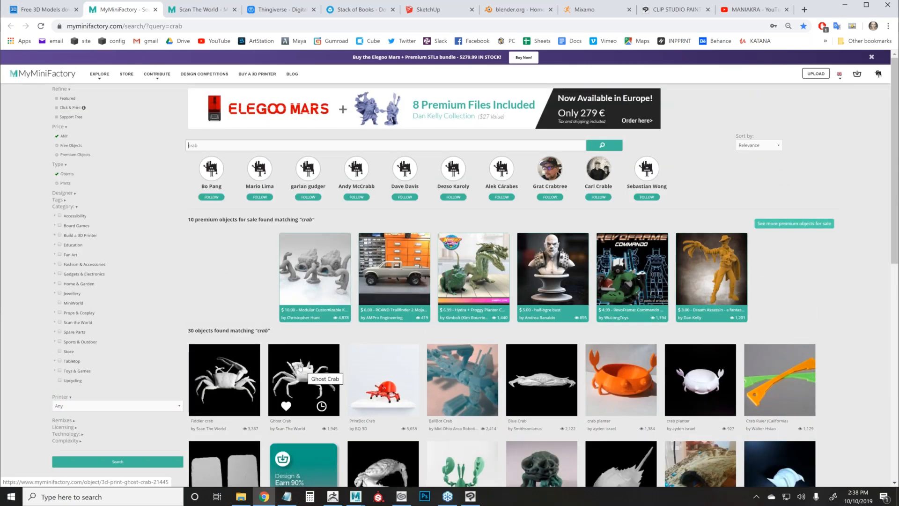
click(299, 367)
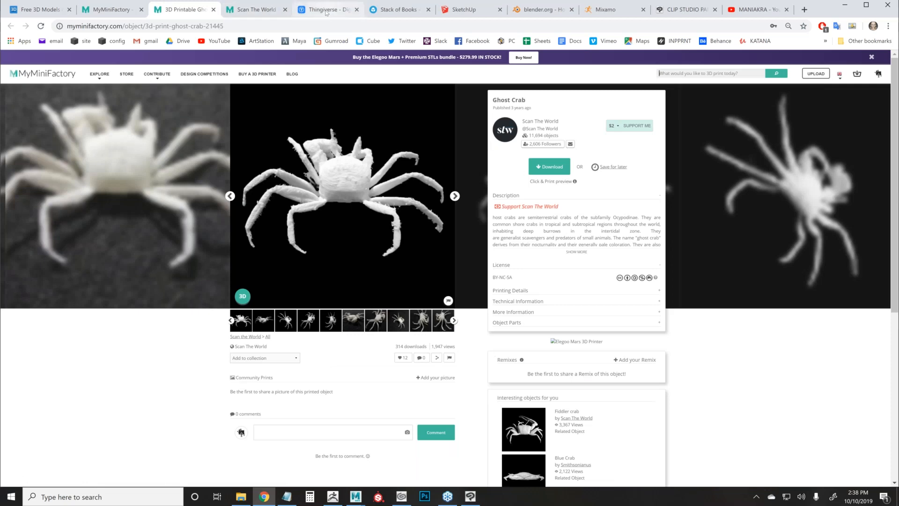
Browse Thingiverse's featured collections, look through the Hairy collection, and return to the desktop.
click(327, 13)
scroll(486, 334, down, 6)
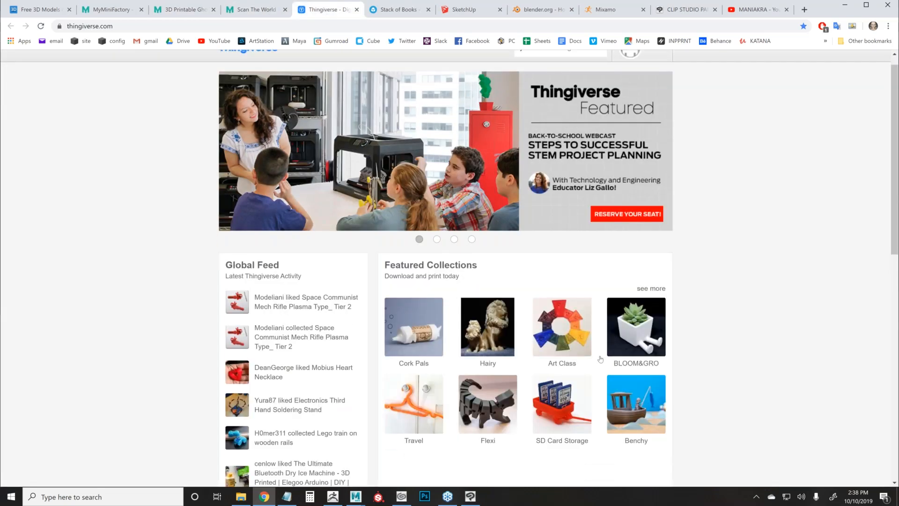
scroll(486, 333, up, 6)
click(484, 324)
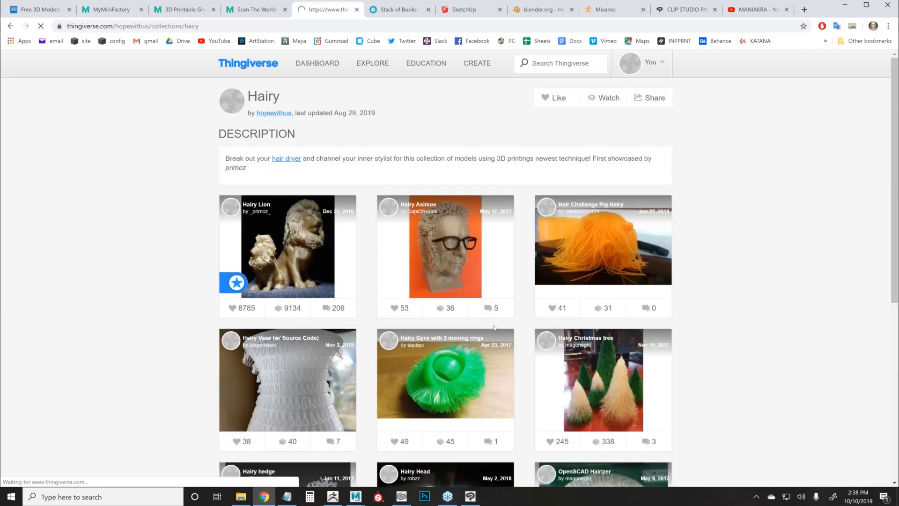
scroll(396, 122, down, 5)
scroll(397, 122, up, 5)
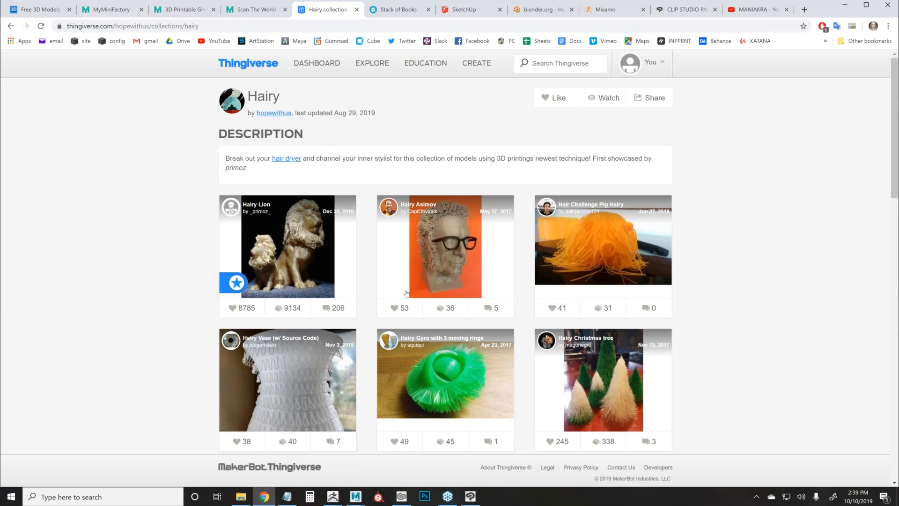
key(super+d)
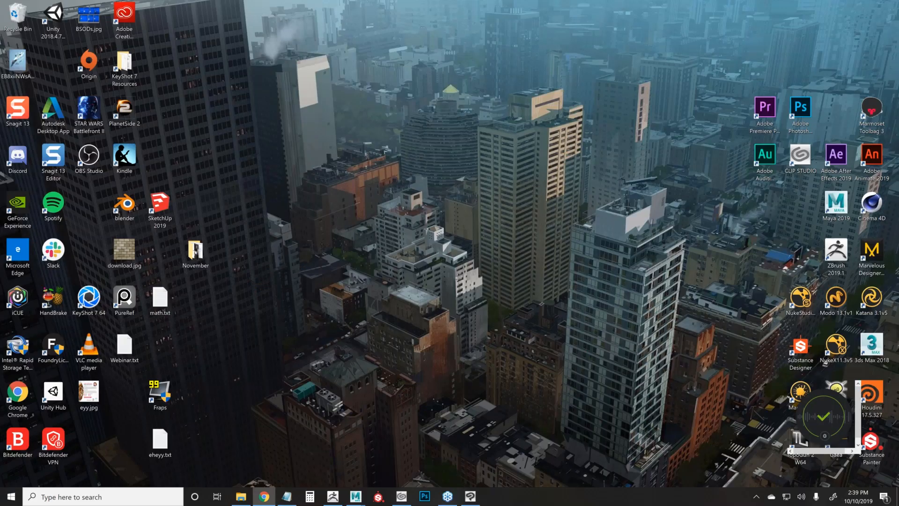
Switch to Blender by launching it from the desktop, and delete the default cube from the new scene.
double_click(125, 204)
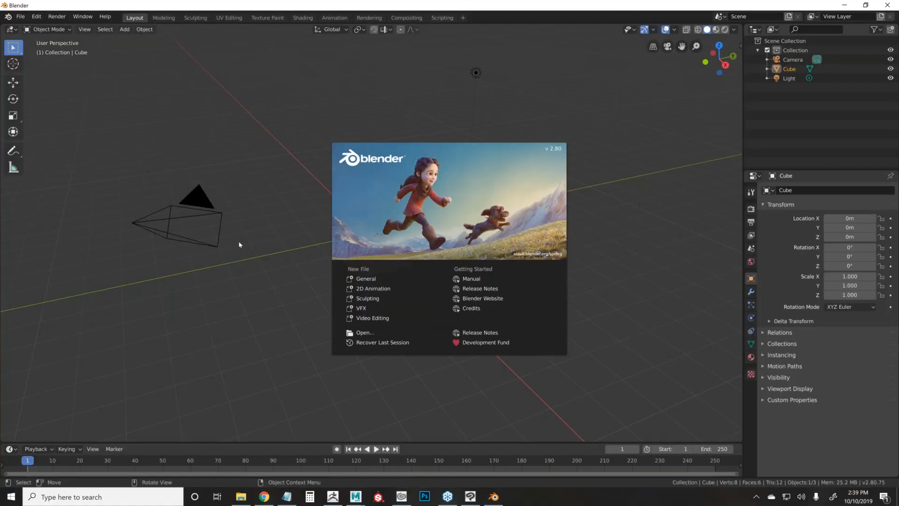
click(605, 254)
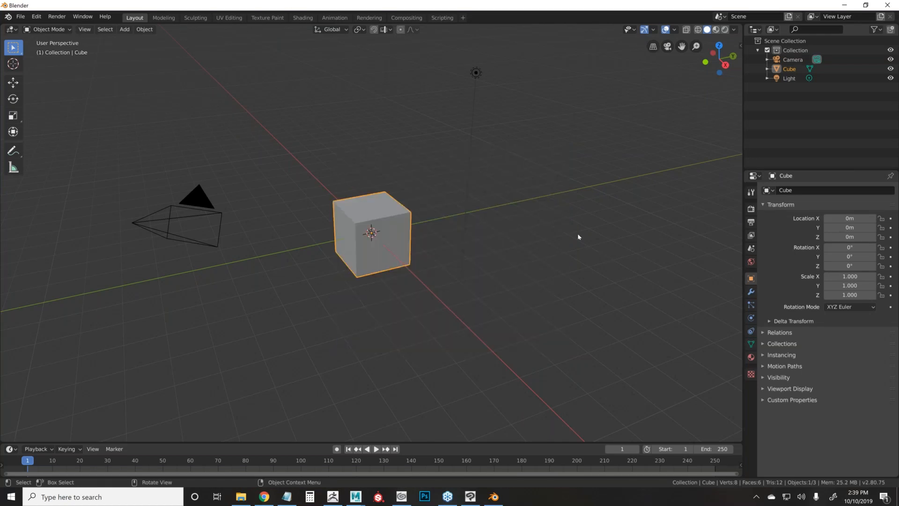
click(466, 283)
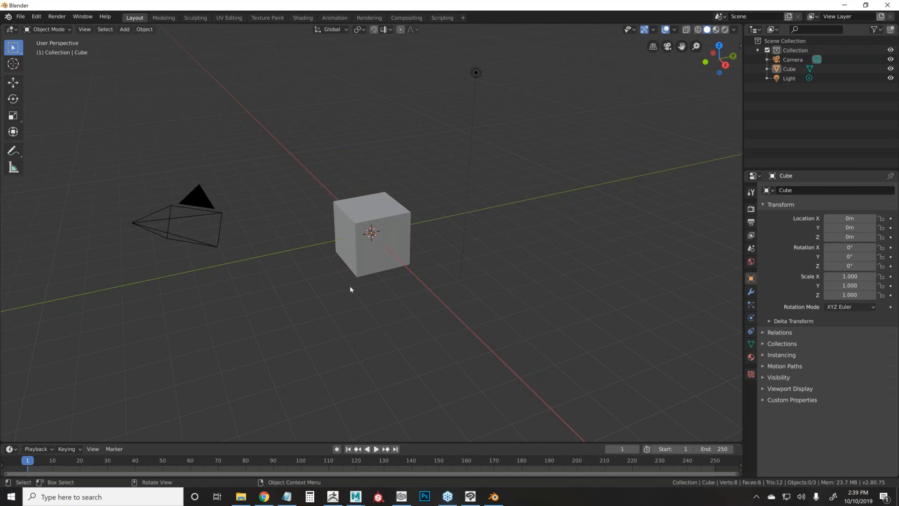
click(401, 225)
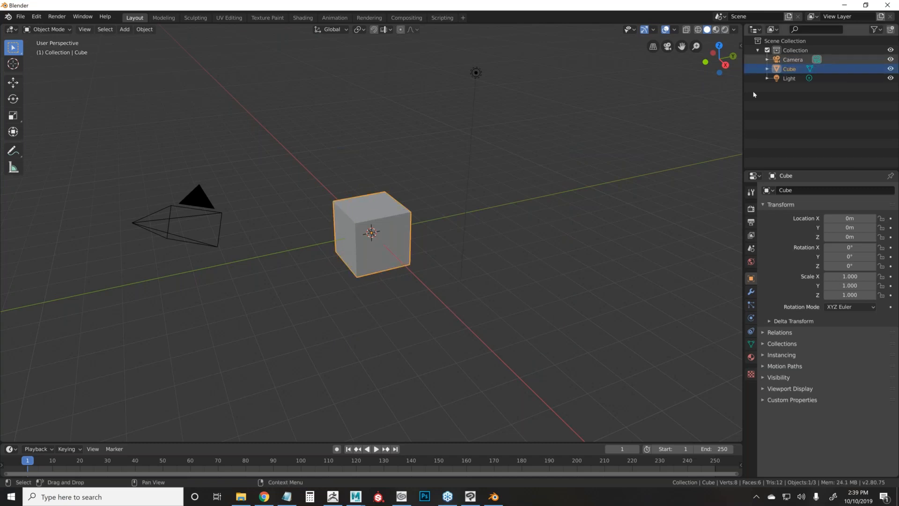
key(Delete)
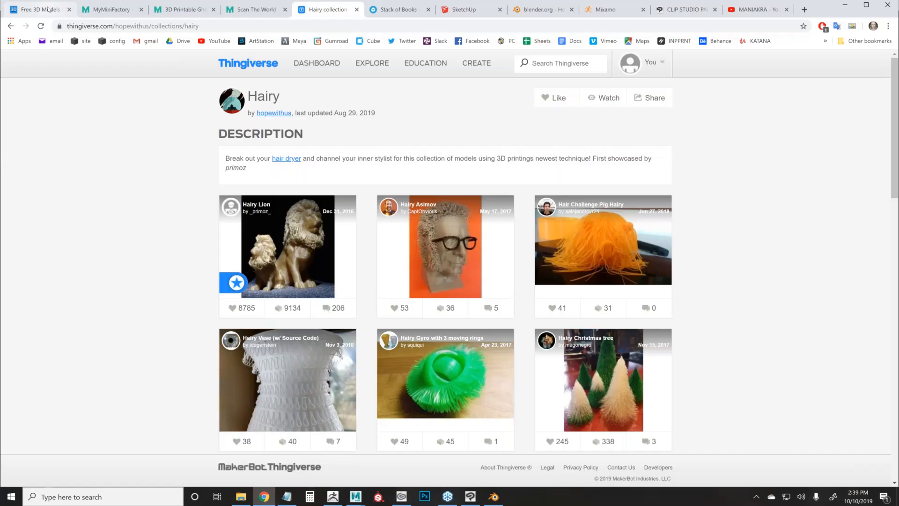
Switch to Chrome, search Free3D for "cute vader" and open the Cute Darth Vader model's page.
click(48, 9)
text(cute vader)
key(Return)
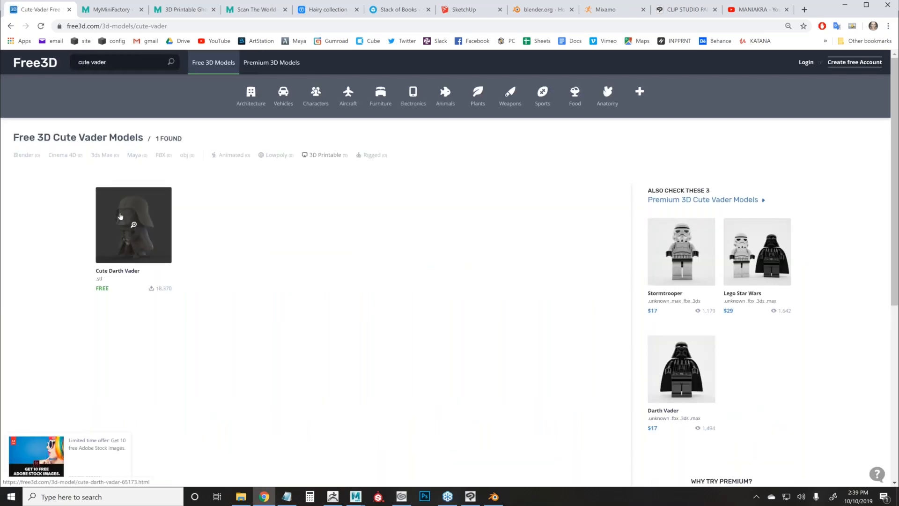
click(121, 216)
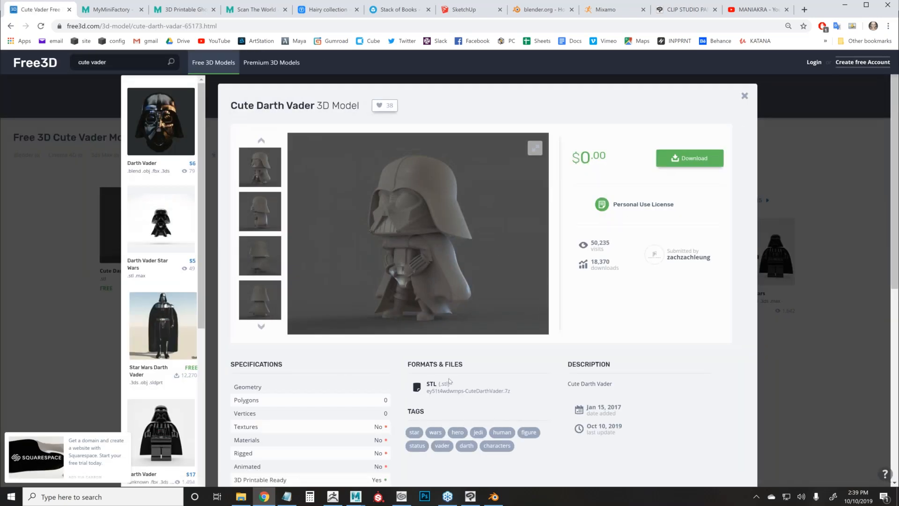
Download the ey51t4wdwmps-CuteDarthVader.7z archive and show it in its download folder.
click(687, 164)
click(431, 139)
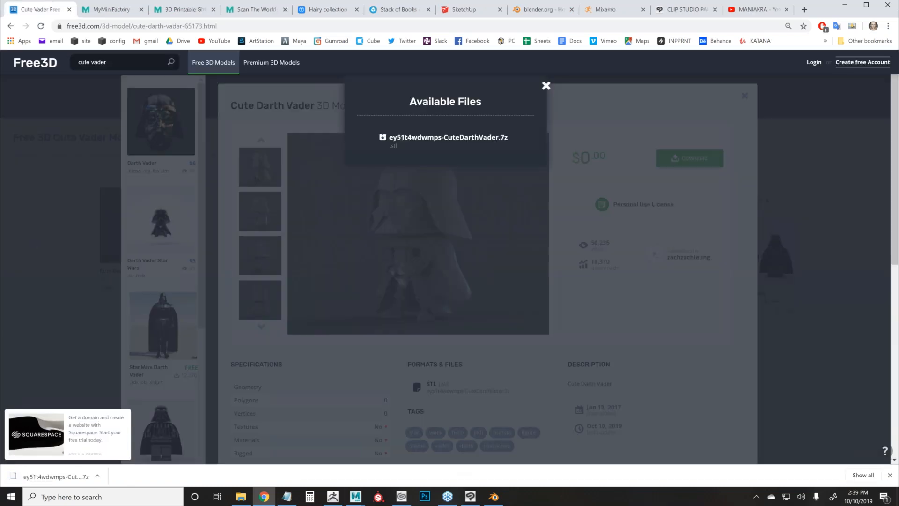
right_click(69, 475)
click(86, 449)
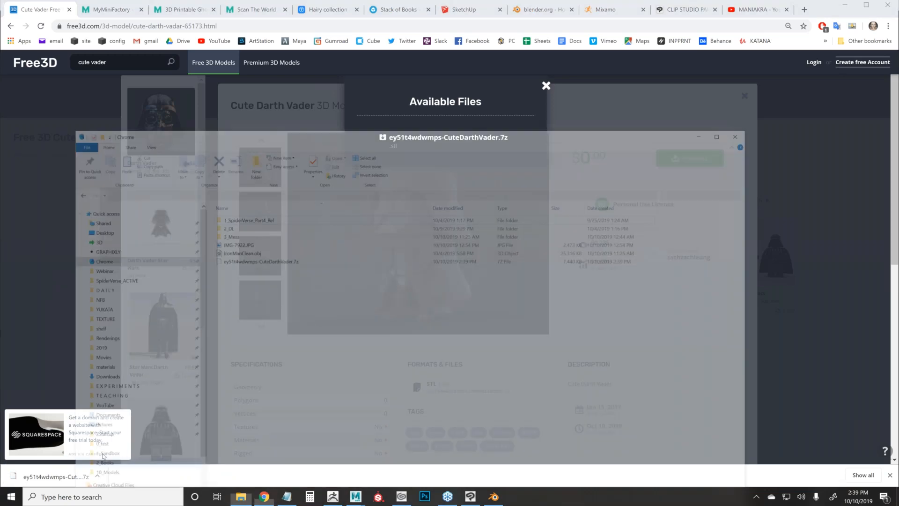
Extract the CuteDarthVader archive into its own folder with 7-Zip and open the extracted folder.
right_click(263, 223)
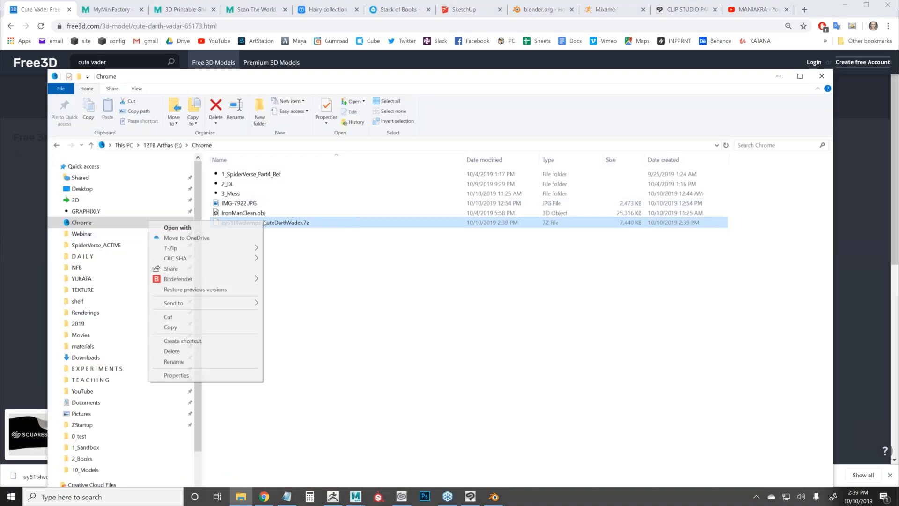
mouse_move(224, 248)
click(307, 287)
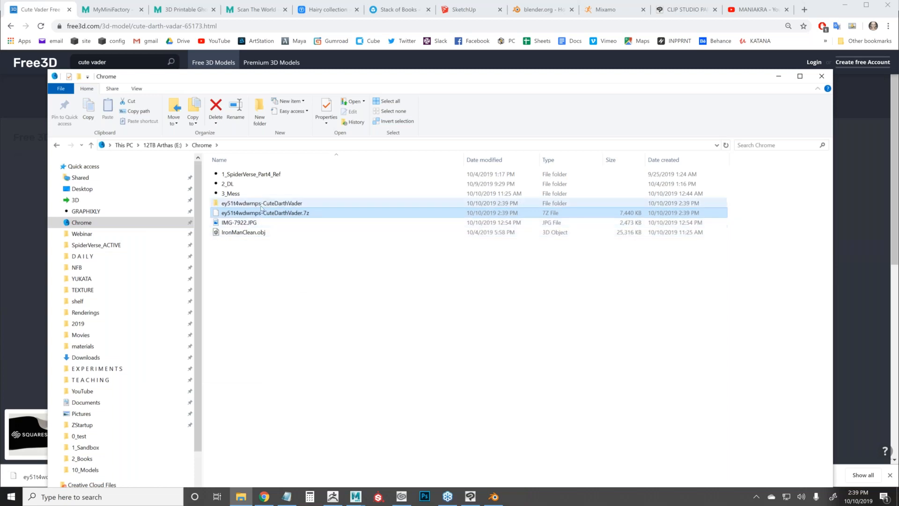
double_click(262, 204)
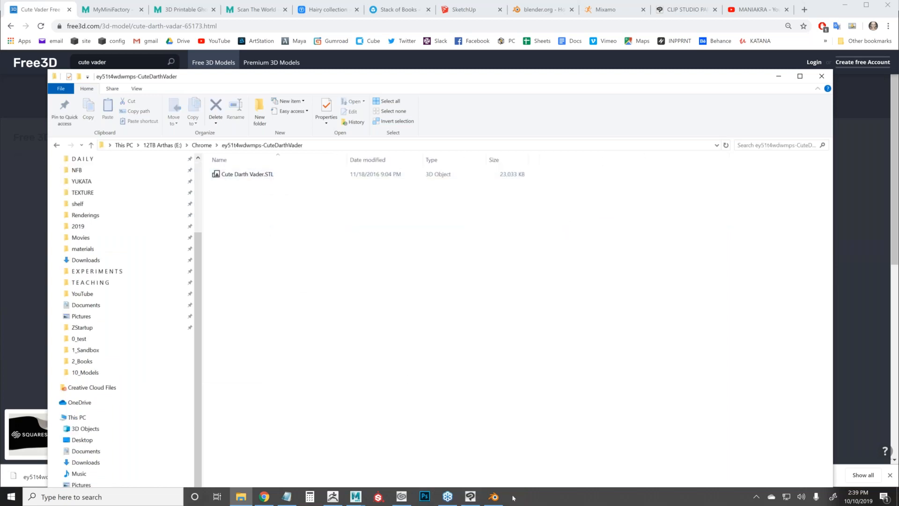
Switch to Blender and import Cute Darth Vader.STL from the extracted folder inside the Chrome folder.
click(501, 500)
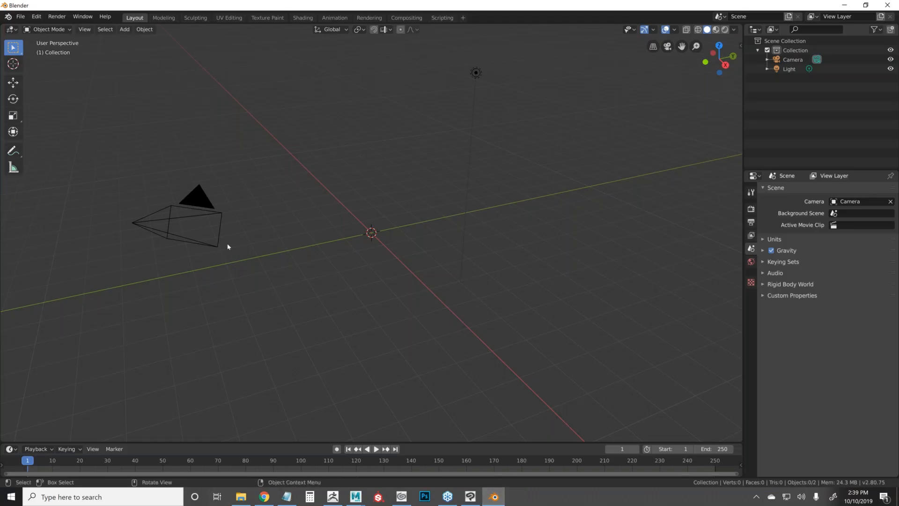
click(21, 16)
mouse_move(70, 143)
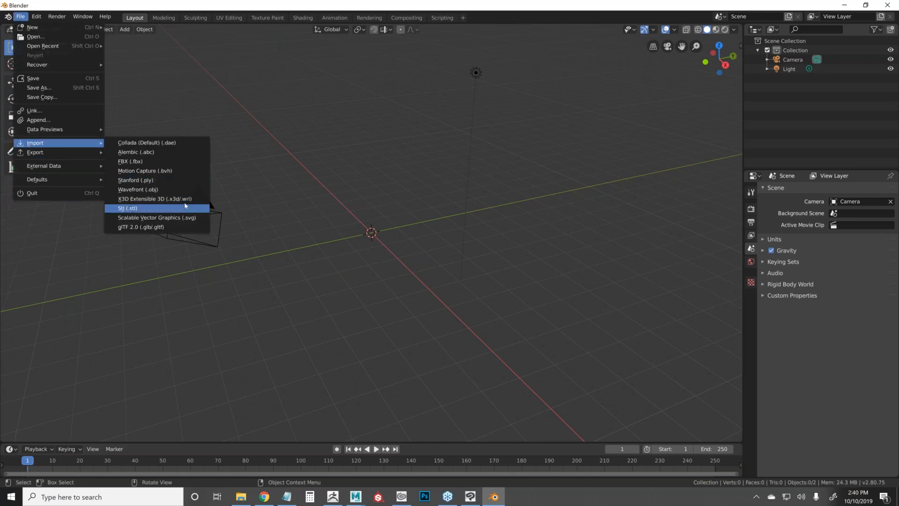
click(178, 207)
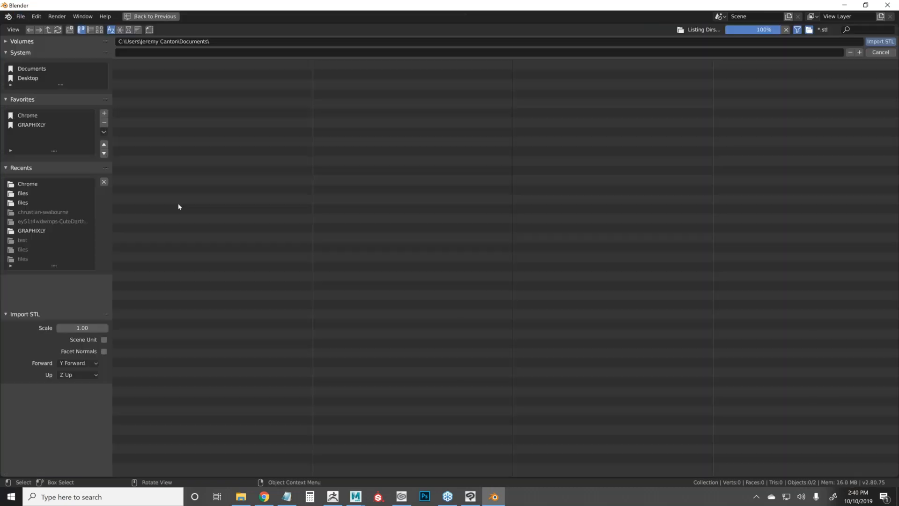
click(39, 117)
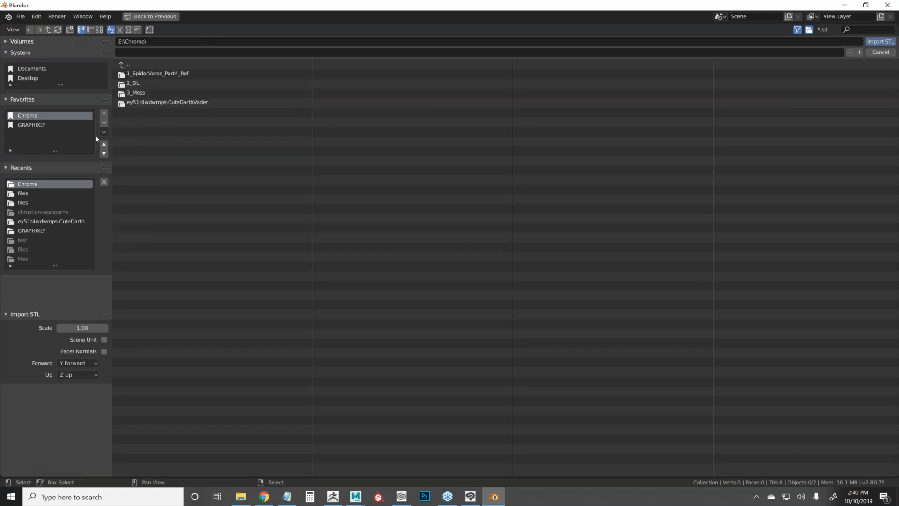
double_click(171, 103)
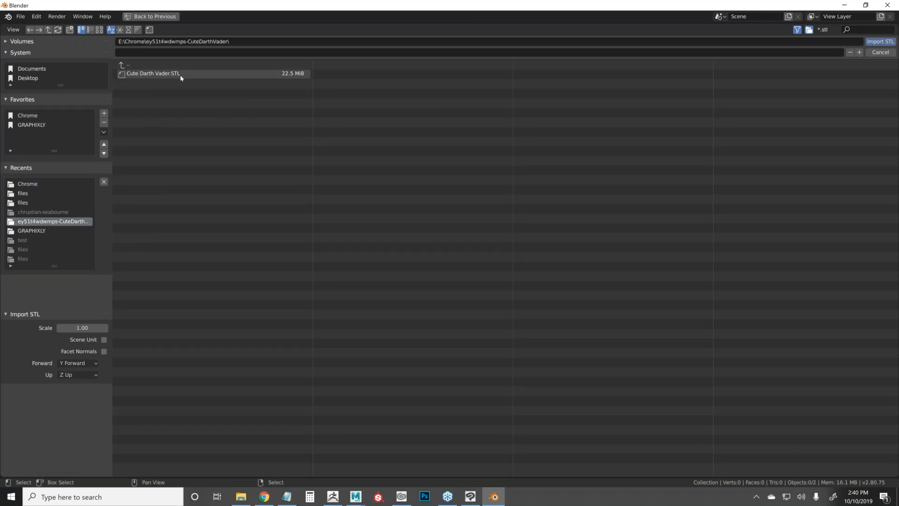
click(166, 74)
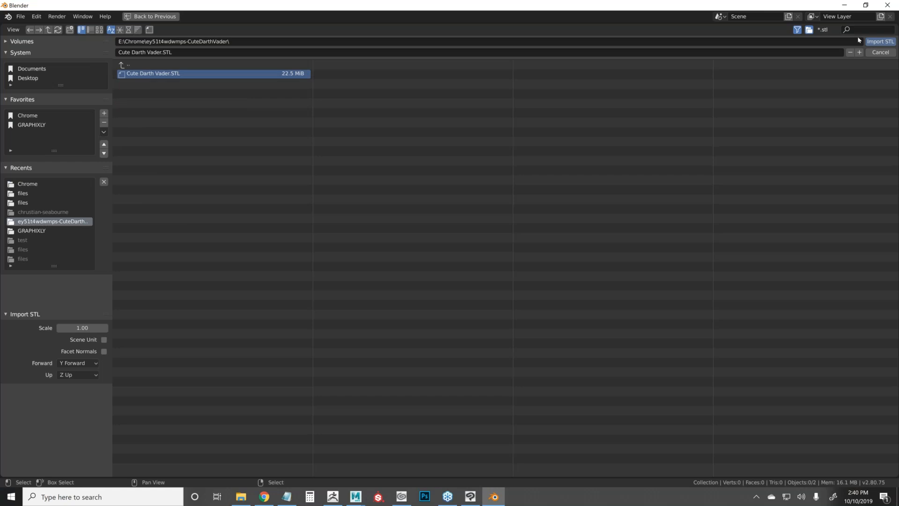
click(884, 41)
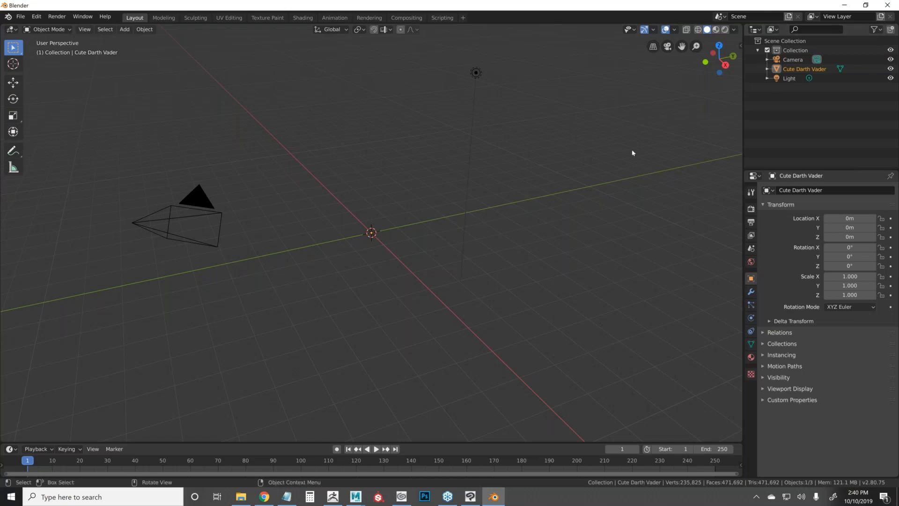
Scale the imported Darth Vader model down uniformly to about 0.234.
key(s)
click(466, 219)
key(s)
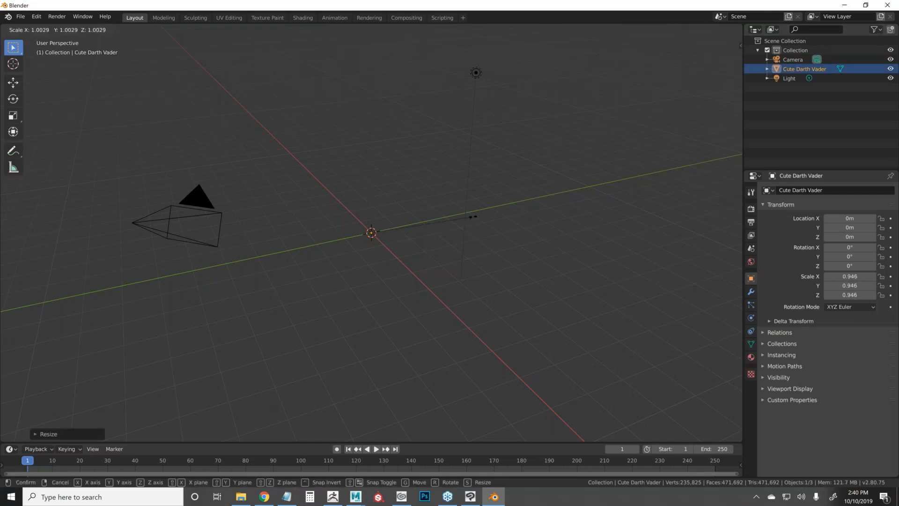
click(468, 218)
click(527, 194)
drag(512, 196, 485, 218)
scroll(485, 218, down, 10)
click(525, 186)
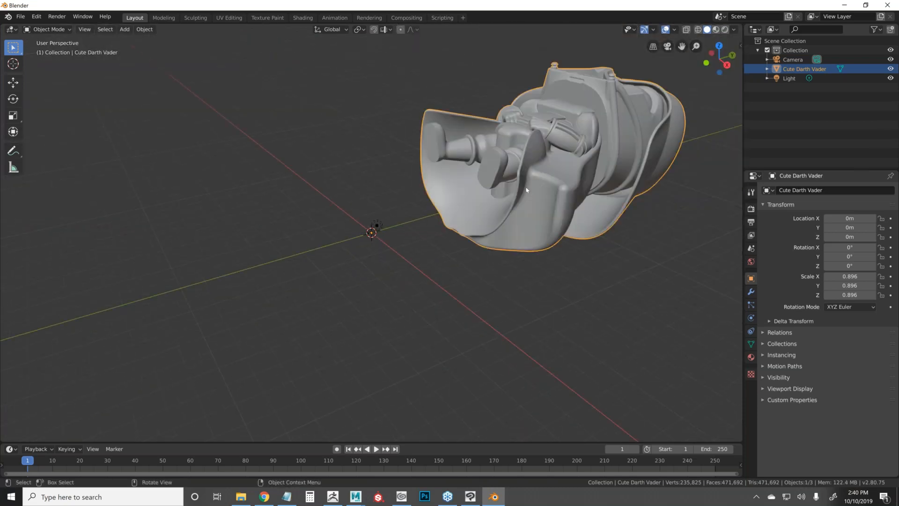
key(s)
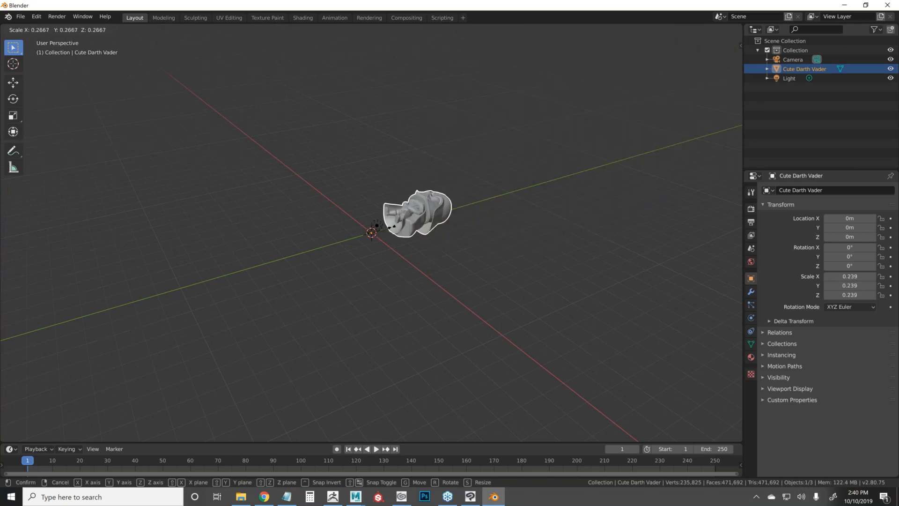
click(572, 228)
drag(501, 236, 425, 234)
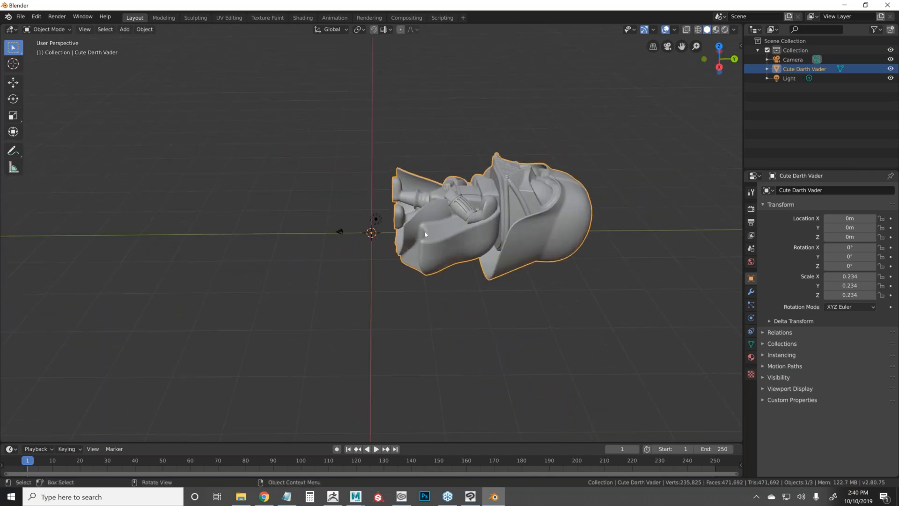
click(850, 218)
text(90)
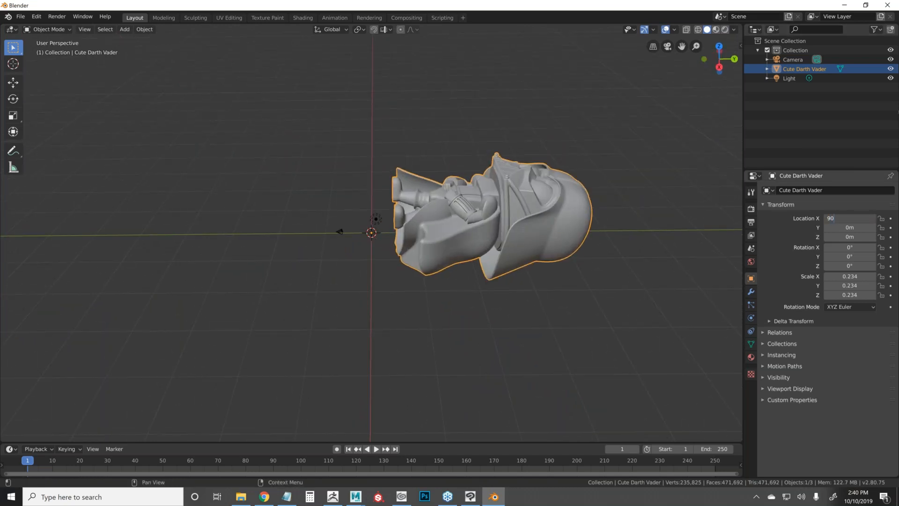
key(Return)
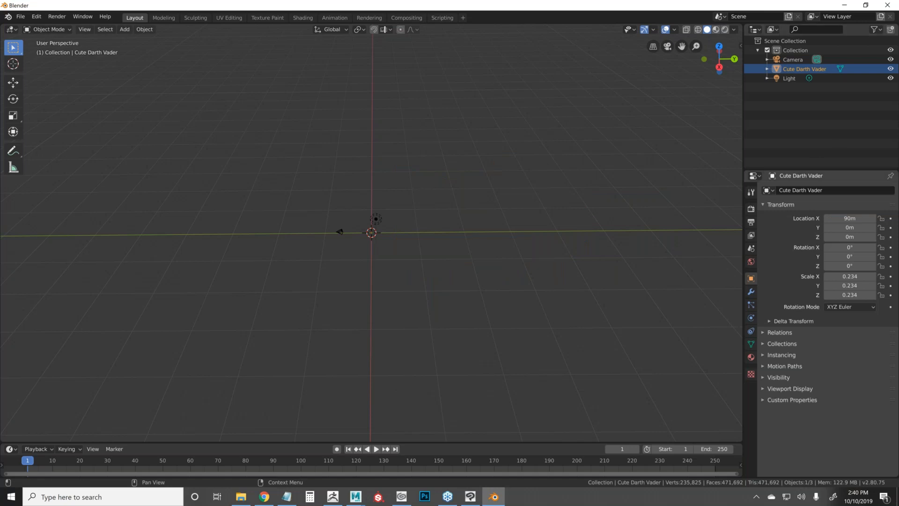
key(ctrl+z)
Set the Darth Vader model's X rotation to 90° so that it stands upright.
click(849, 247)
text(90)
key(Return)
drag(441, 241, 494, 210)
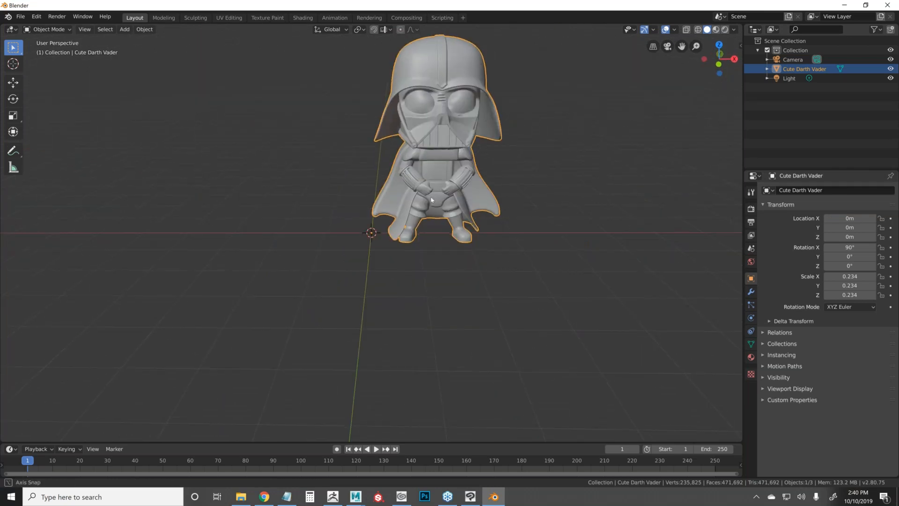
drag(430, 173, 430, 220)
Move the Darth Vader model to the scene origin, at about X -9.05 m, Y 8.69 m, Z -4.52 m.
key(alt+a)
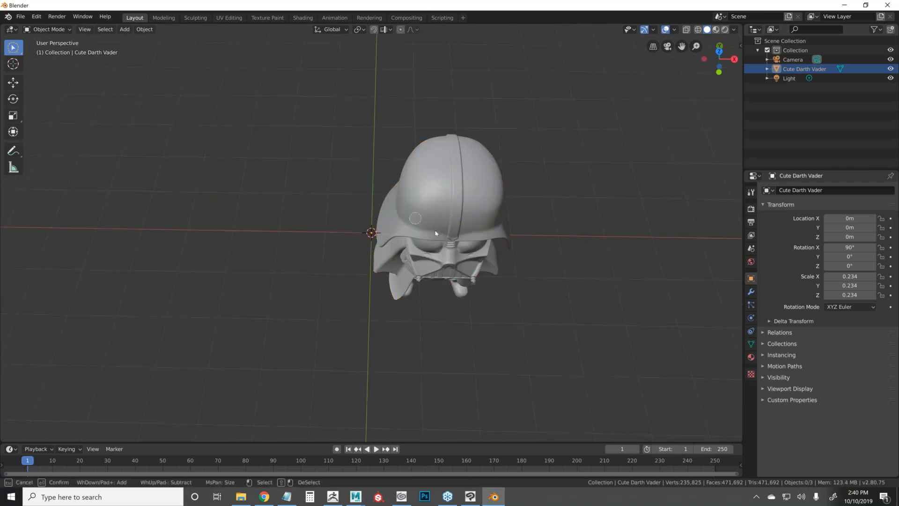
key(w)
click(434, 232)
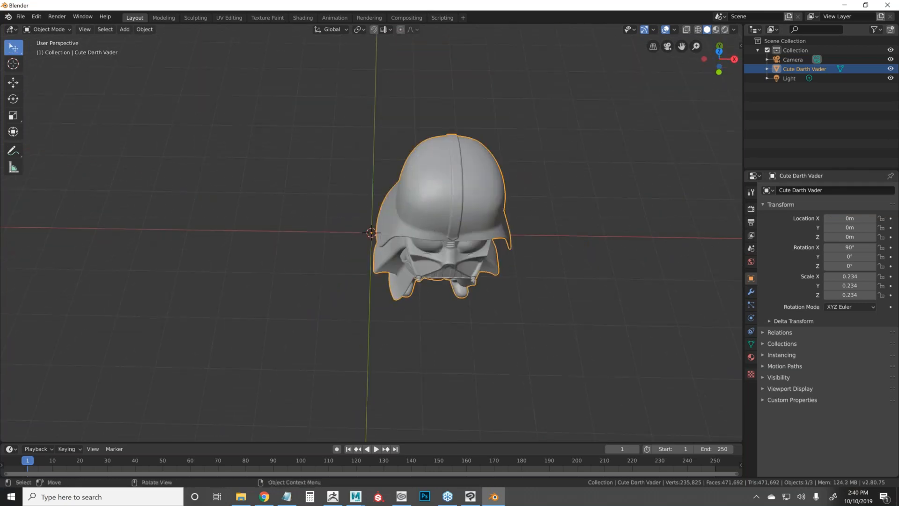
key(g)
click(485, 232)
drag(485, 232, 456, 209)
key(g)
click(402, 198)
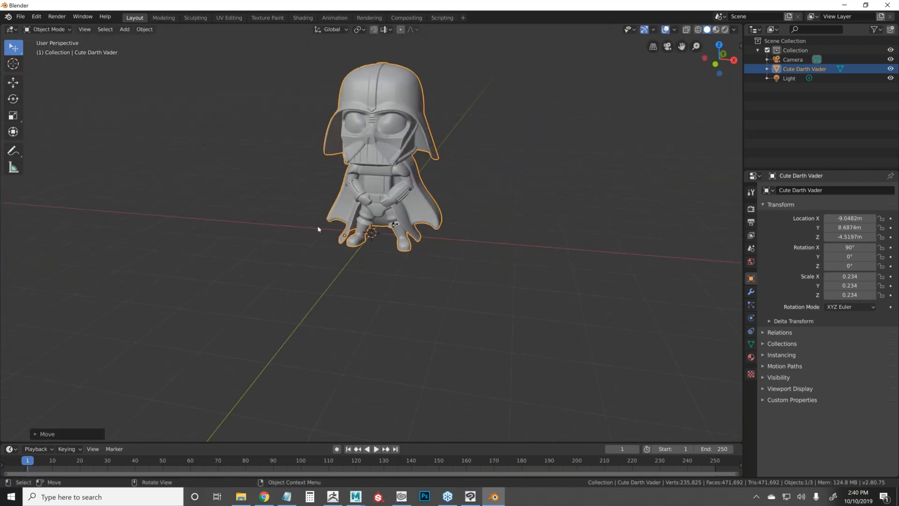
Export the scene as a Wavefront OBJ named cutevader into the GRAPHIXLY folder, and switch to Clip Studio Paint.
click(21, 17)
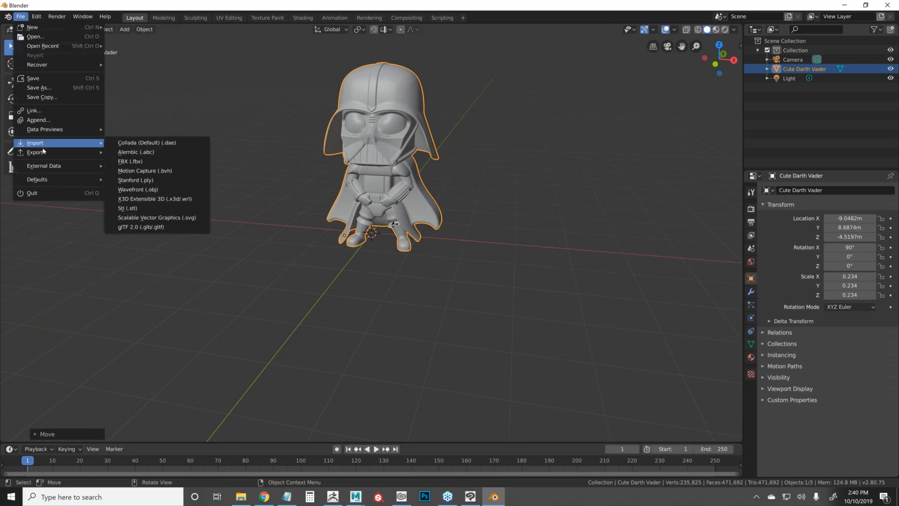
mouse_move(43, 150)
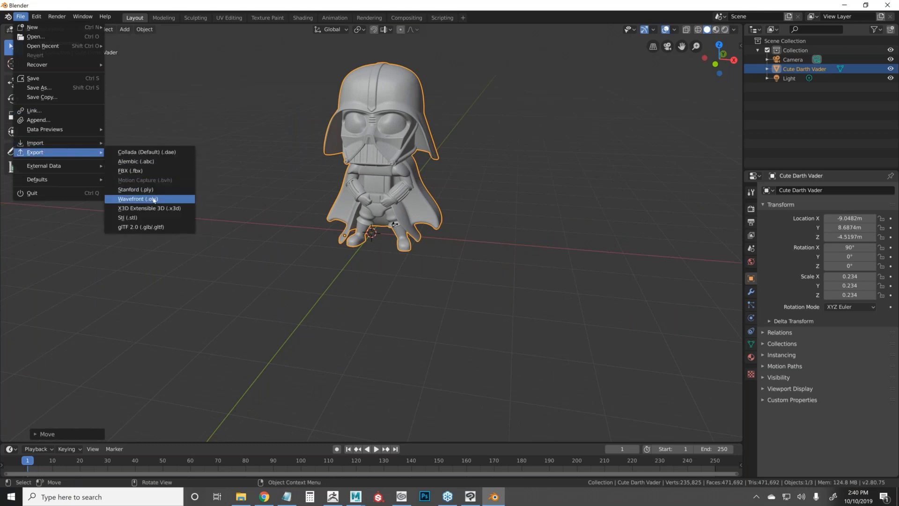
click(131, 198)
click(39, 125)
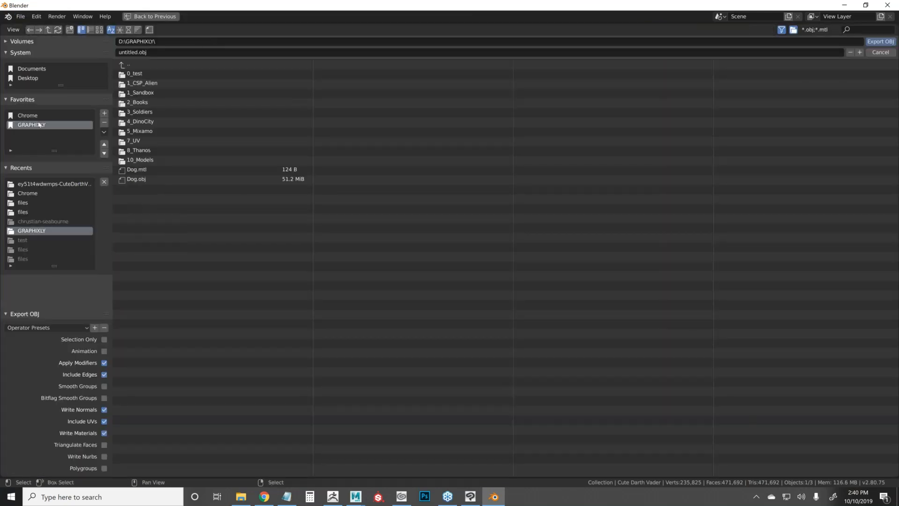
click(167, 53)
text(cutevade)
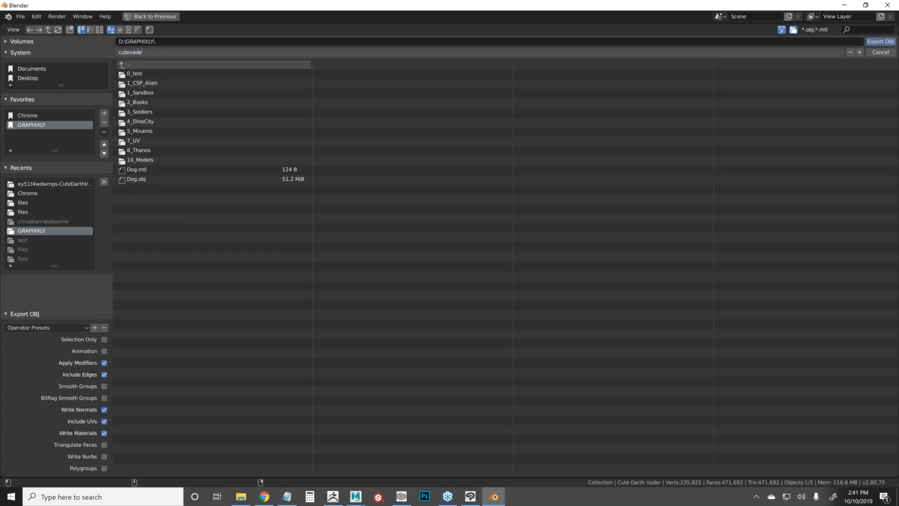
text(r)
key(Return)
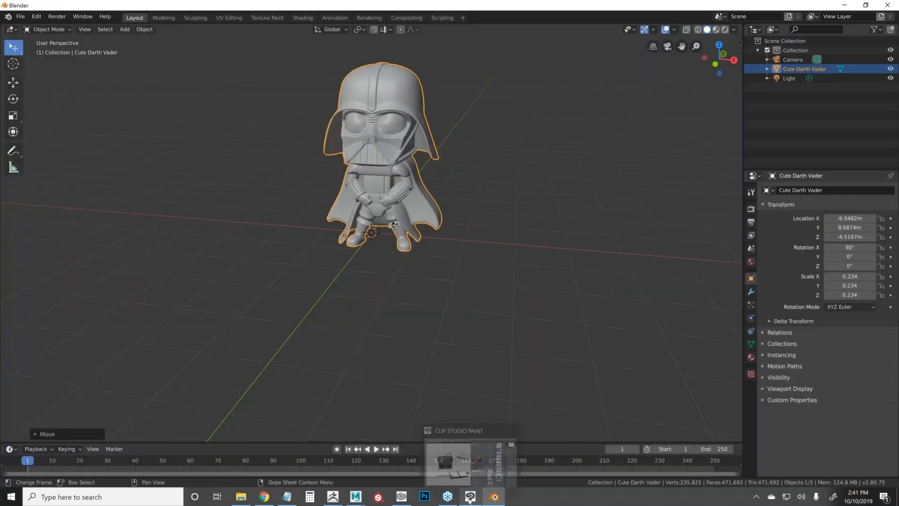
click(471, 496)
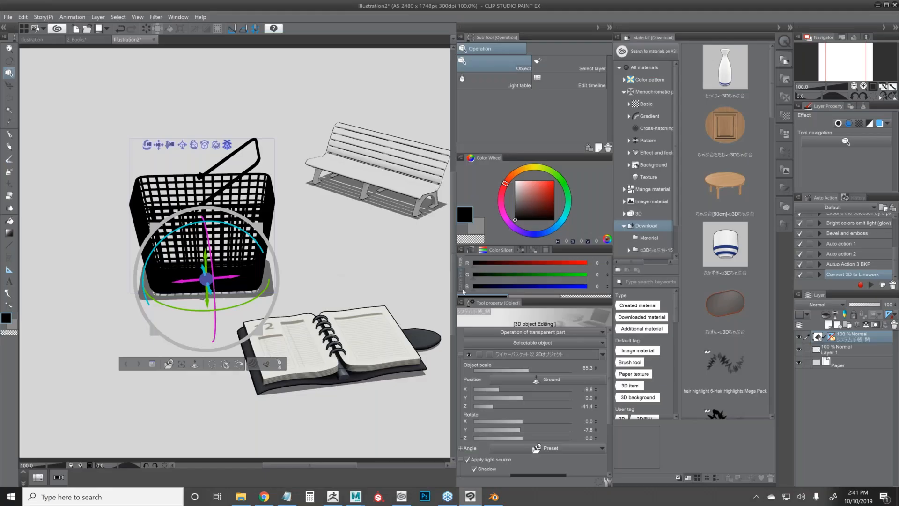
Close all the open illustration documents, discarding their unsaved changes.
drag(495, 280, 504, 279)
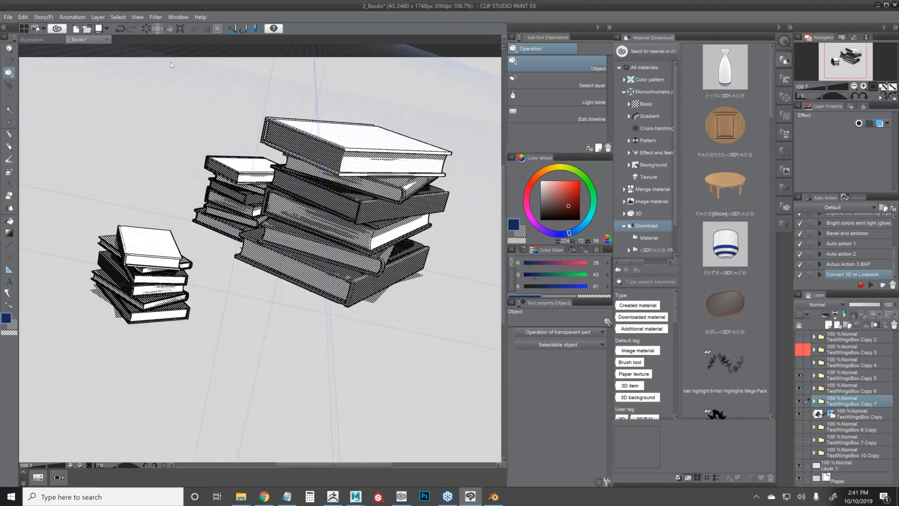
key(ctrl+w)
key(n)
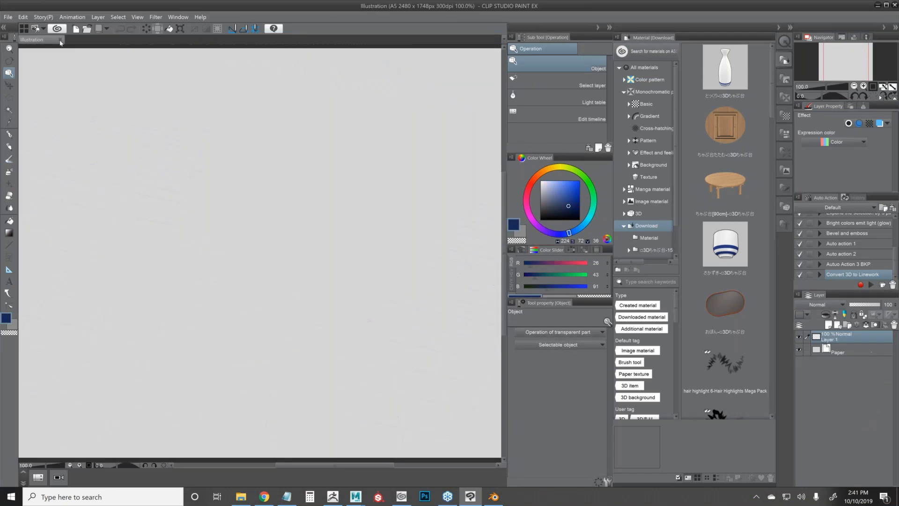
key(ctrl+w)
click(7, 17)
mouse_move(70, 148)
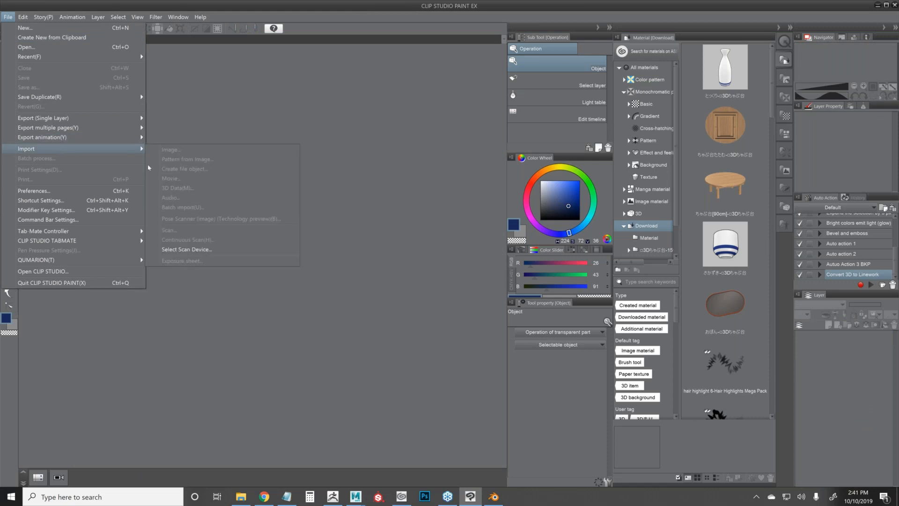
click(245, 109)
Create a new A5 illustration canvas of 2480 x 1748 px at 300 dpi.
click(8, 17)
click(24, 28)
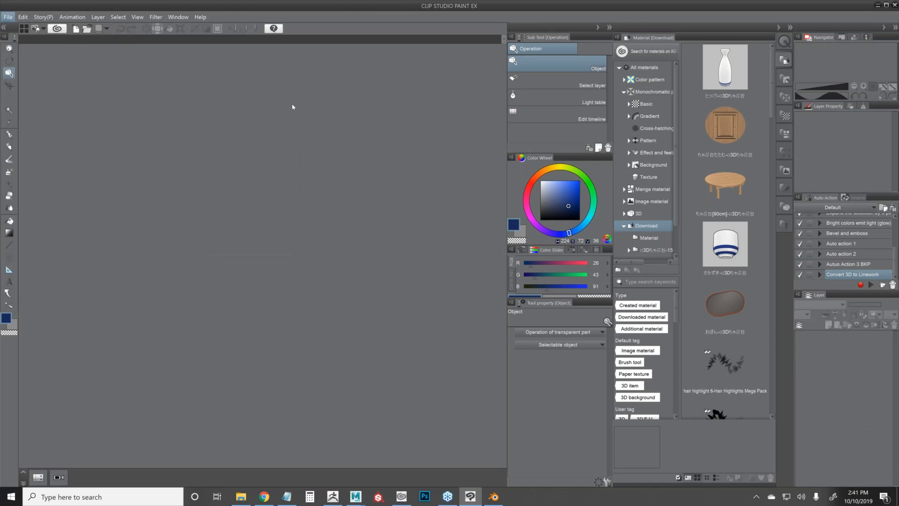
click(417, 111)
click(7, 17)
mouse_move(70, 149)
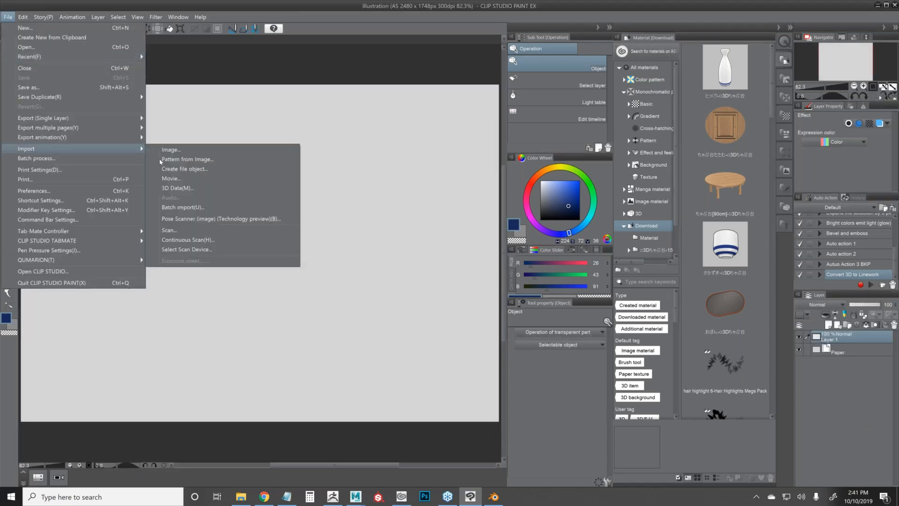
click(190, 188)
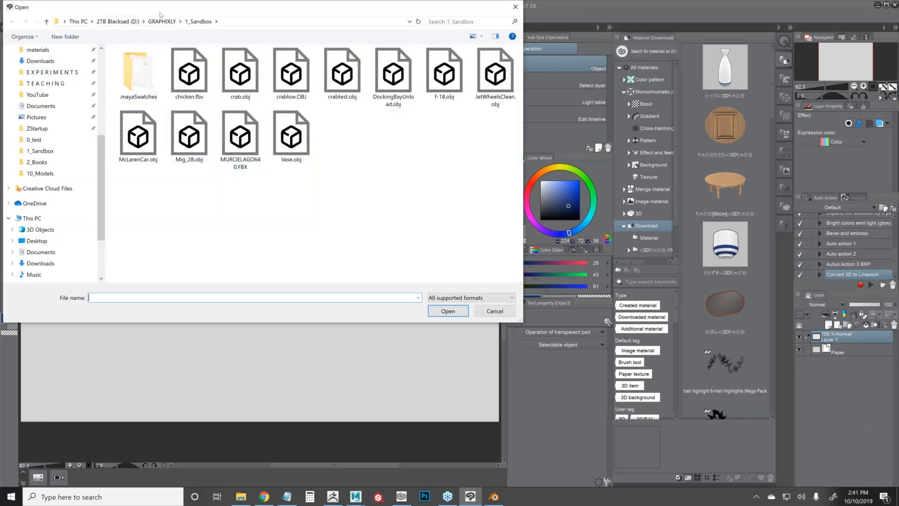
click(166, 22)
click(279, 131)
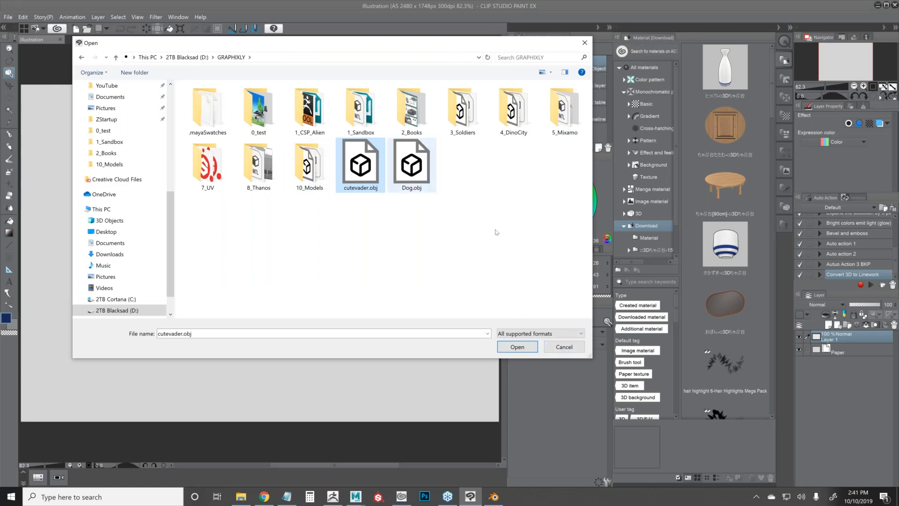
click(564, 347)
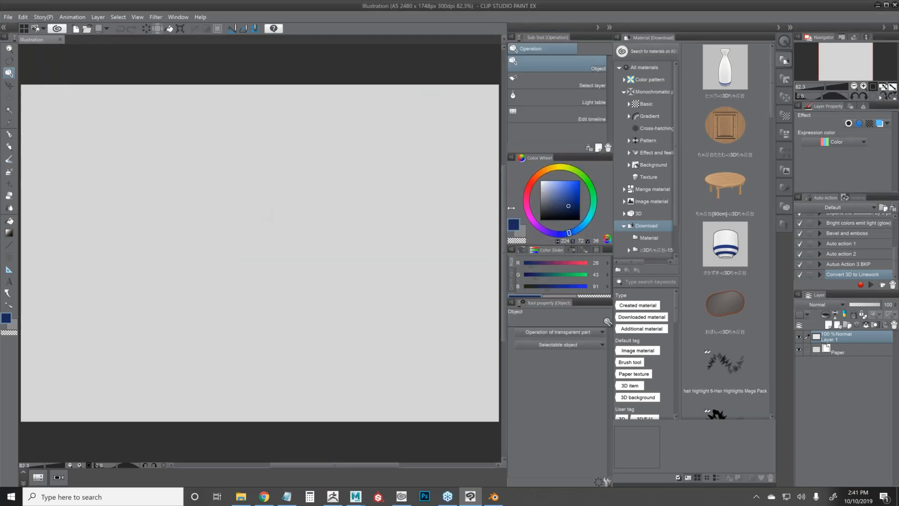
Widen the canvas area and import the 3D model soldier2.obj from the GRAPHIXLY 3_Soldiers folder.
drag(507, 206, 542, 202)
click(8, 17)
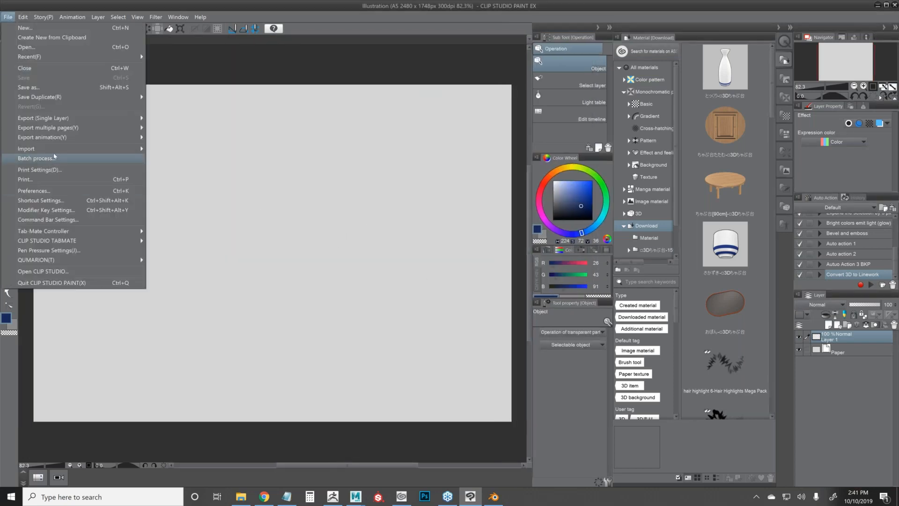
mouse_move(55, 153)
click(378, 139)
click(8, 17)
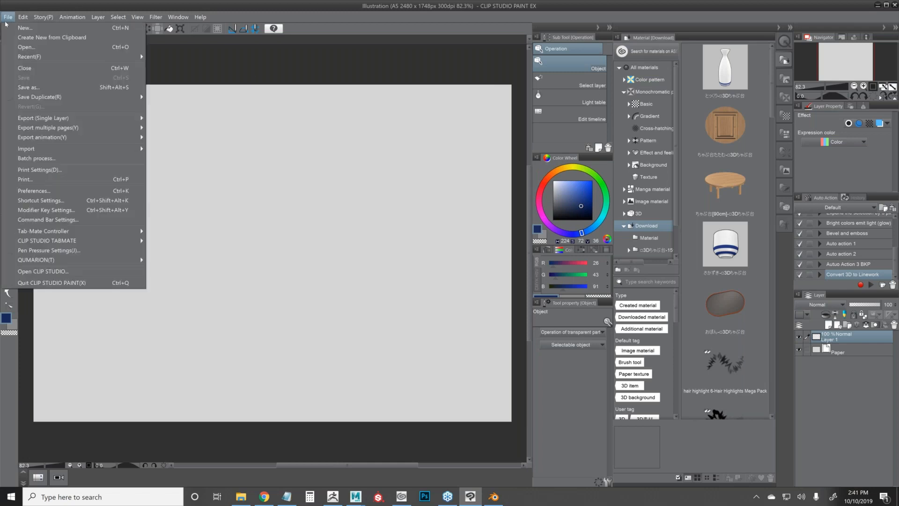
click(192, 188)
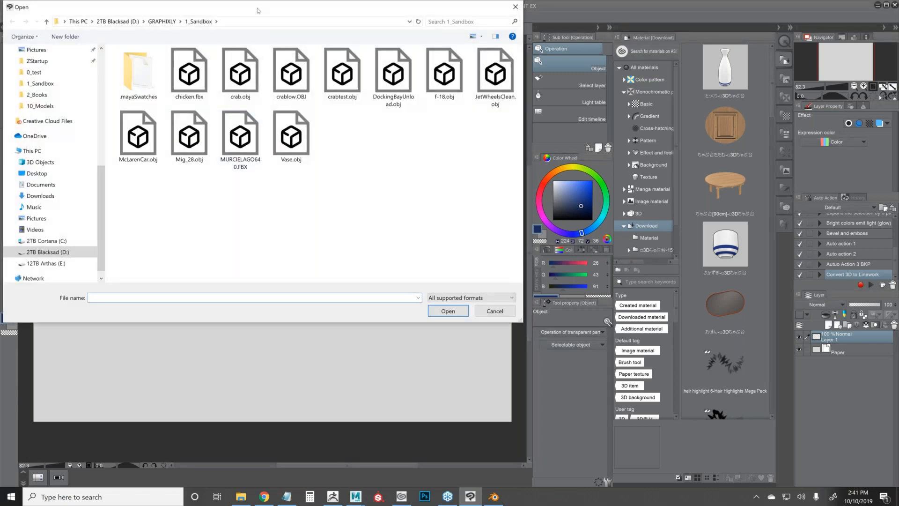
drag(258, 10, 333, 82)
click(237, 93)
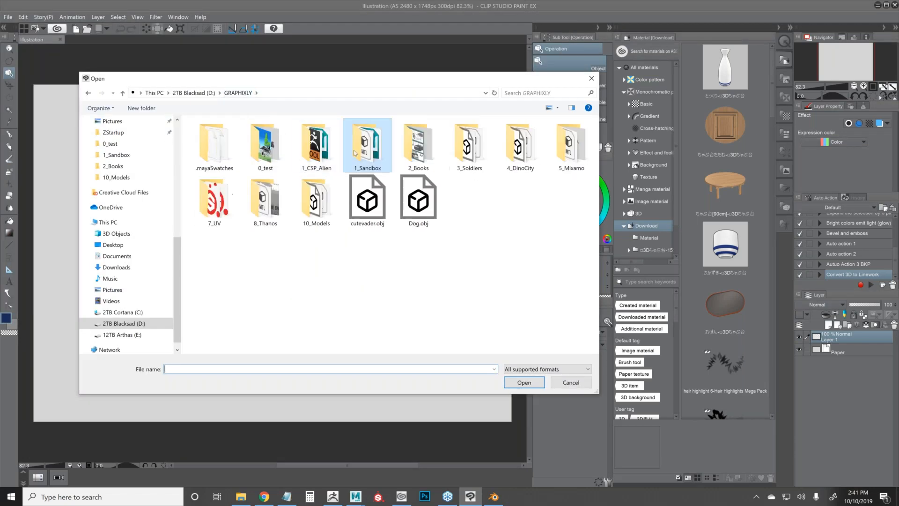
double_click(376, 149)
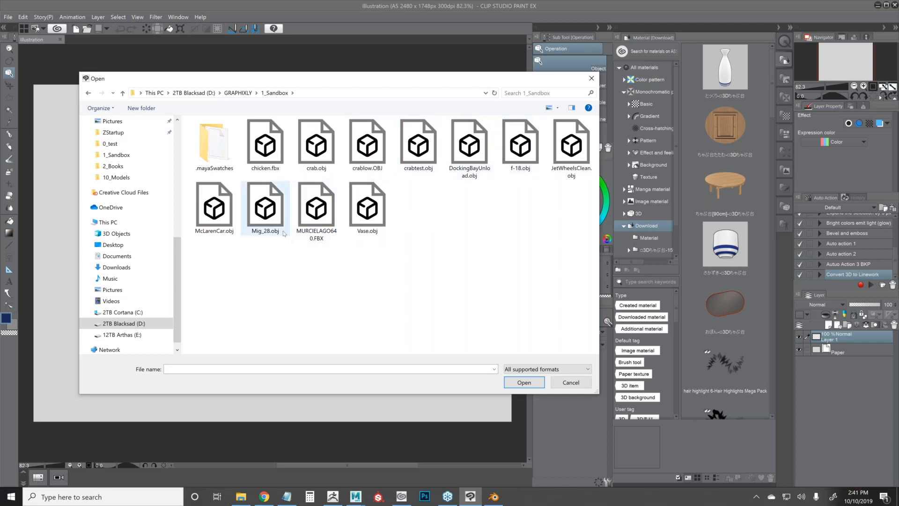
click(238, 93)
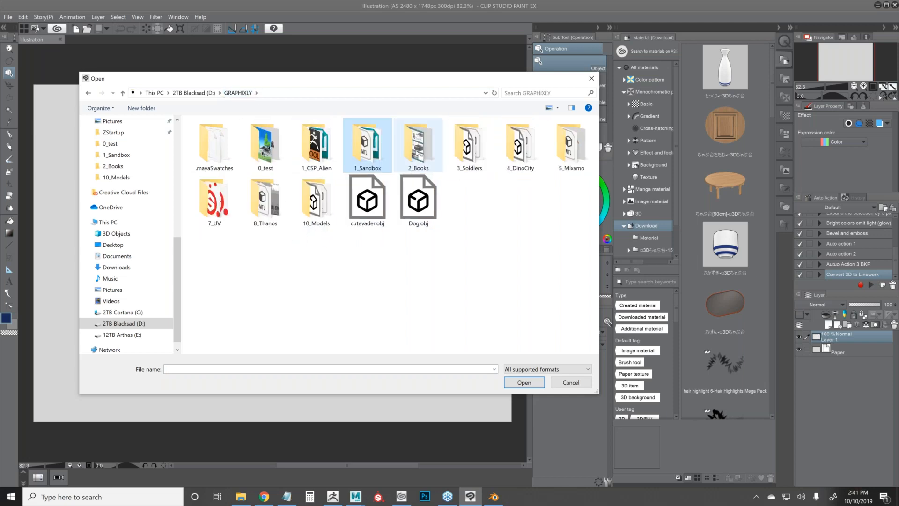
double_click(468, 146)
click(263, 157)
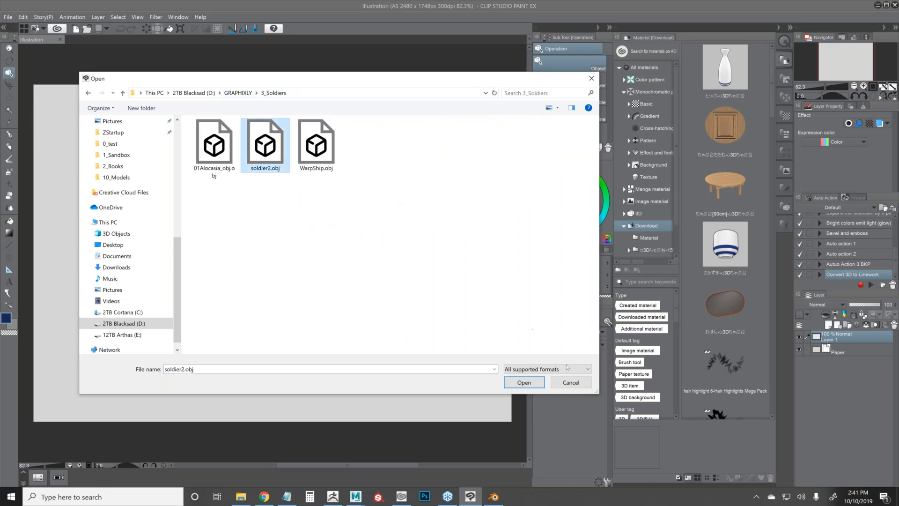
click(525, 383)
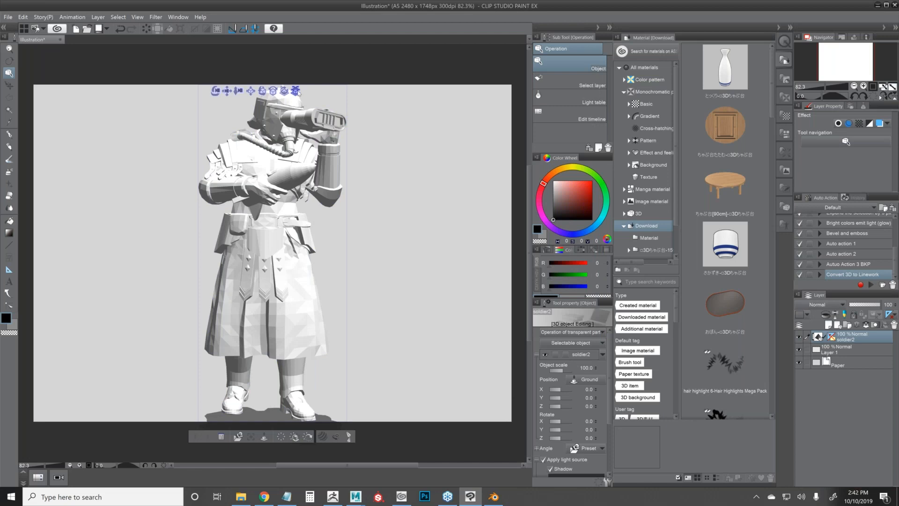
Move the soldier back to about X -23.4, Y -97.9, Z -4557.7, and run the Convert 3D to Linework auto action on it.
drag(328, 355, 311, 332)
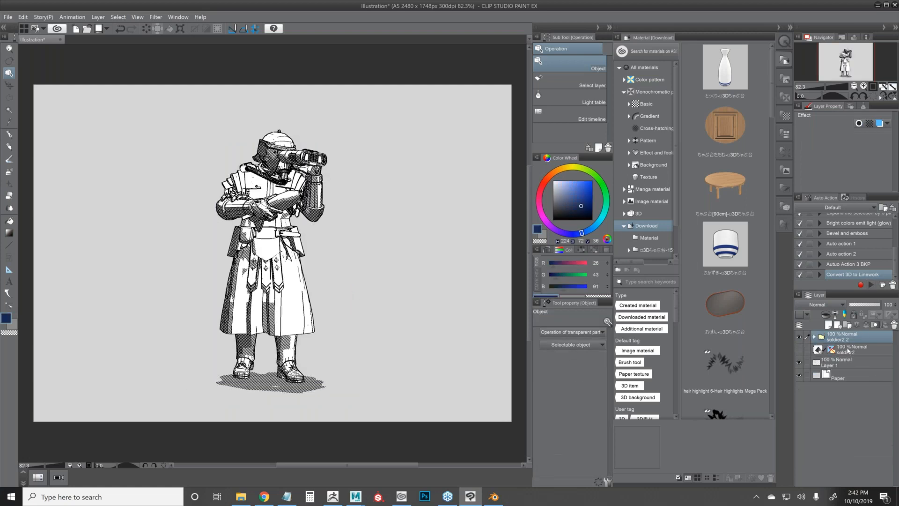
Reshow the soldier2 3D layer, place the model behind the first soldier turned to about Y 73.2, and convert it to linework.
click(847, 350)
click(799, 349)
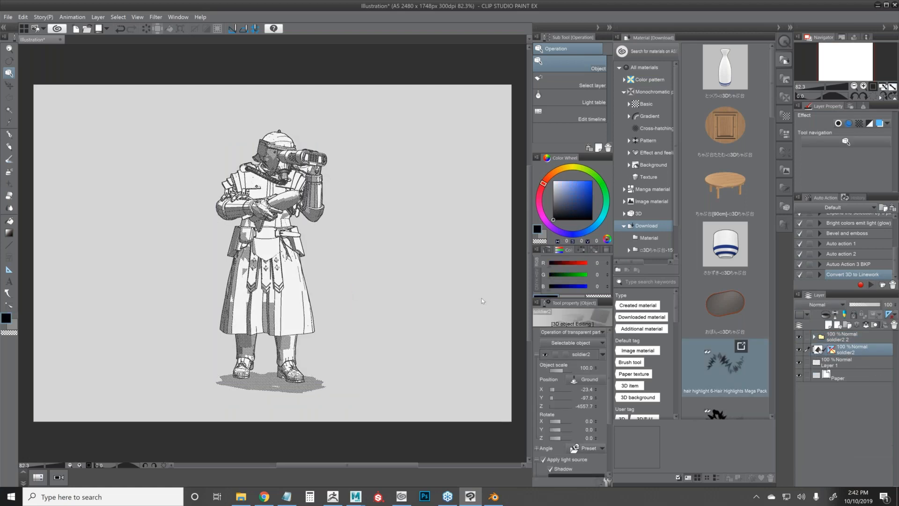
drag(256, 361, 341, 331)
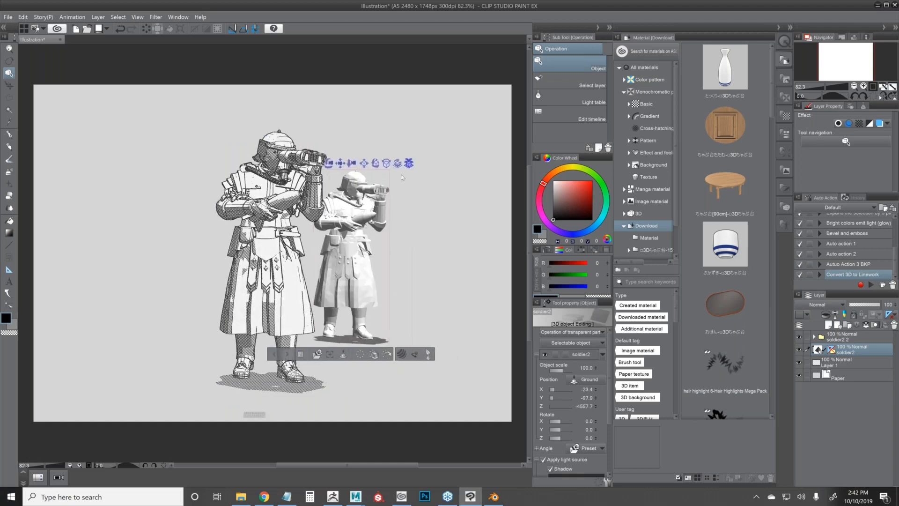
click(399, 165)
drag(458, 325, 325, 339)
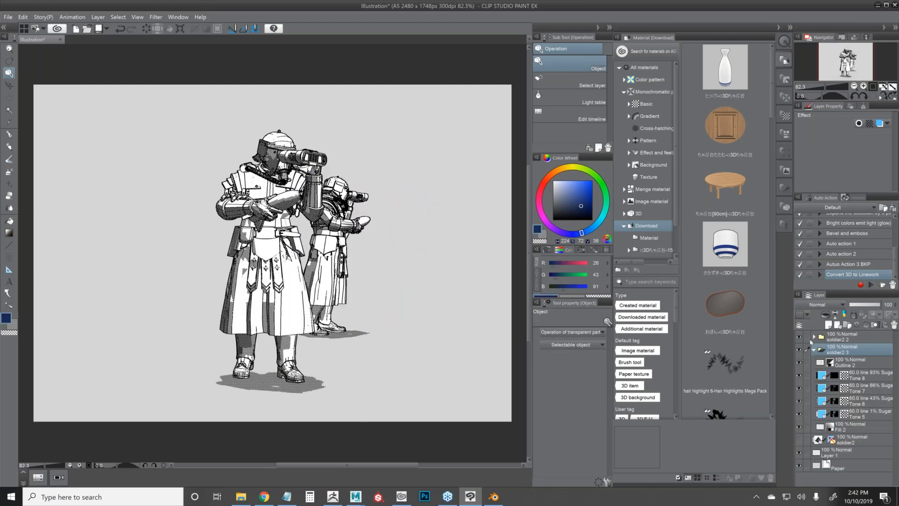
click(814, 350)
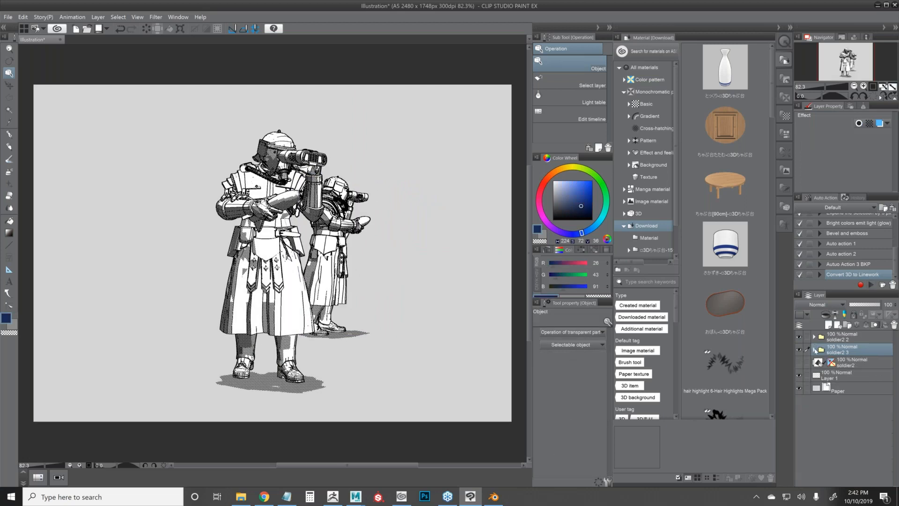
Place the 3D soldier in the far left background, facing away at about X -8763.8, Z -24444.2, and convert it to linework.
click(847, 366)
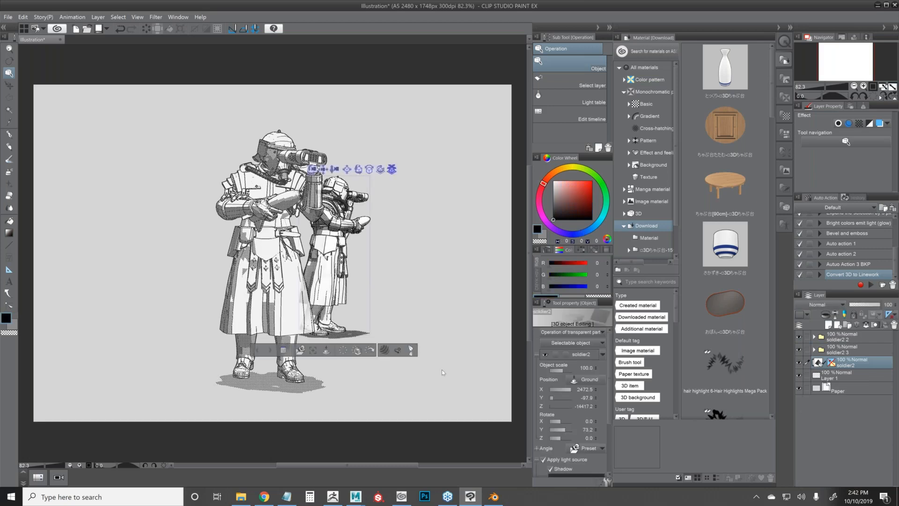
drag(204, 331, 188, 271)
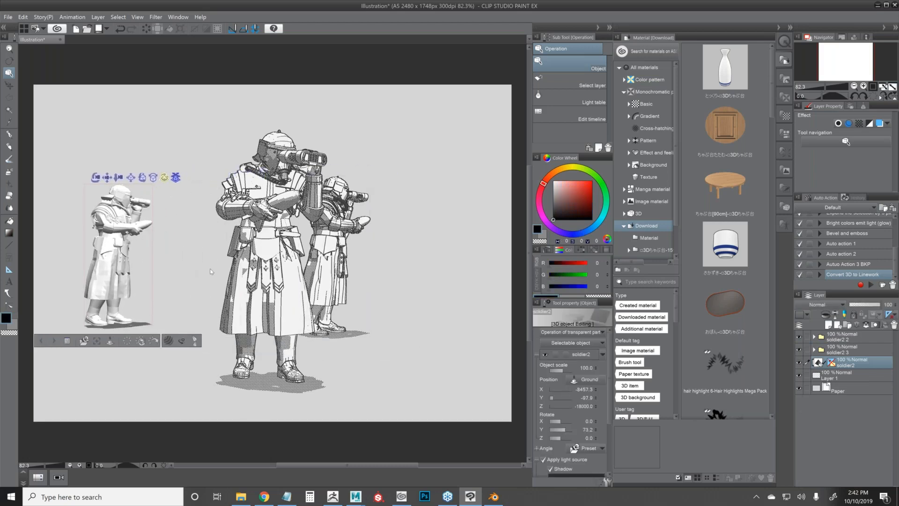
drag(164, 177, 195, 233)
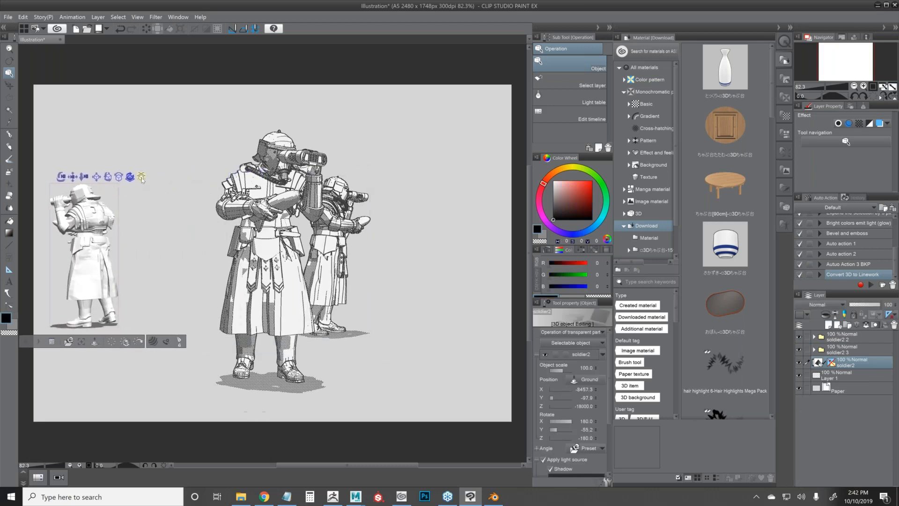
drag(168, 318, 193, 306)
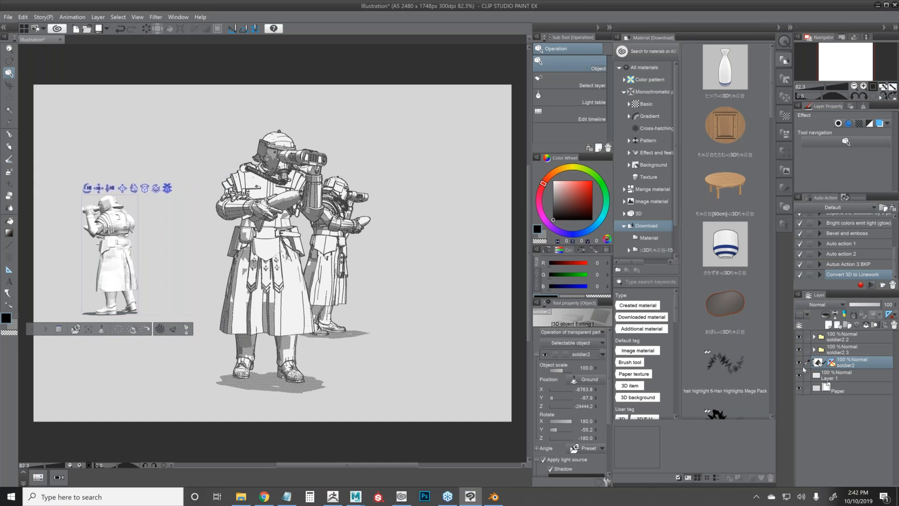
click(817, 378)
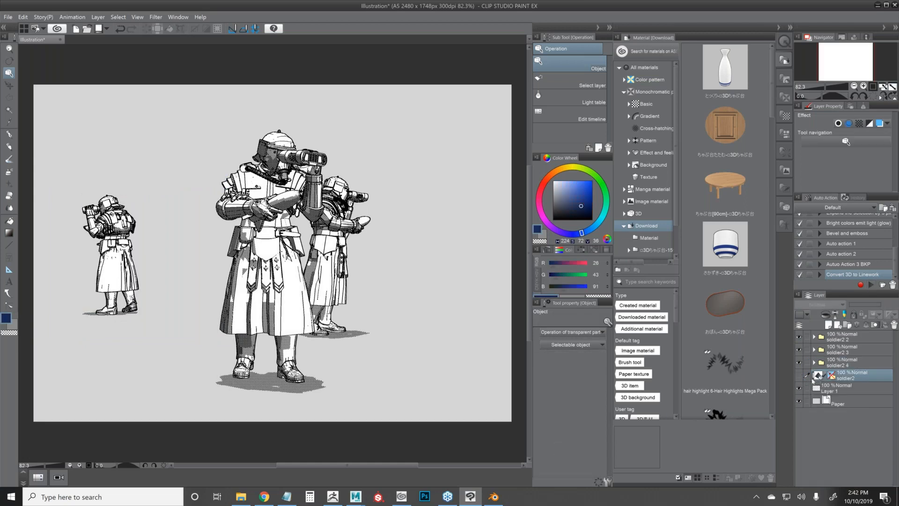
Import the 3D model 01Alocasia_obj.obj from the 3_Soldiers folder into the soldier2 3D layer.
click(8, 17)
mouse_move(94, 148)
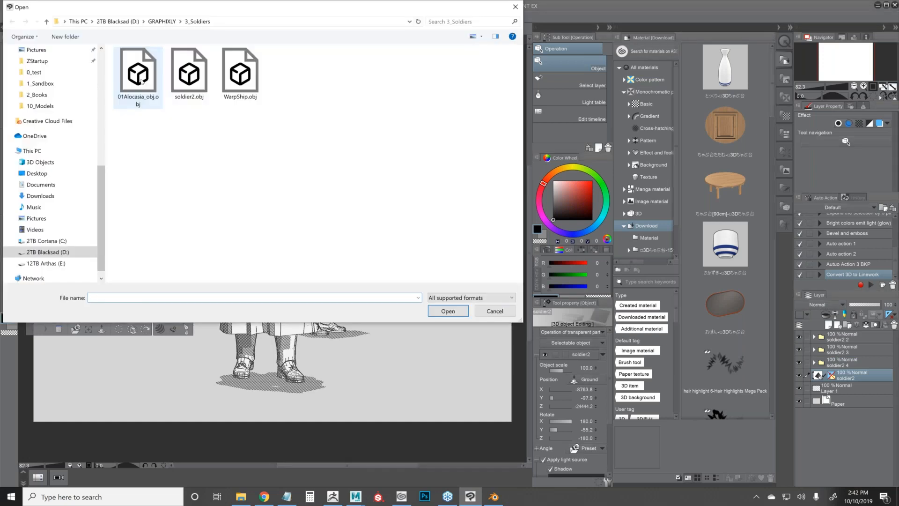
click(137, 89)
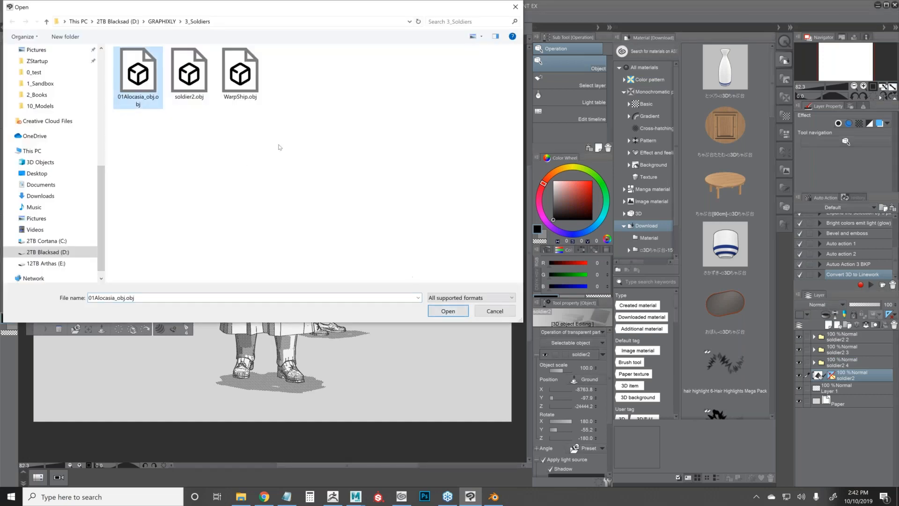
click(442, 315)
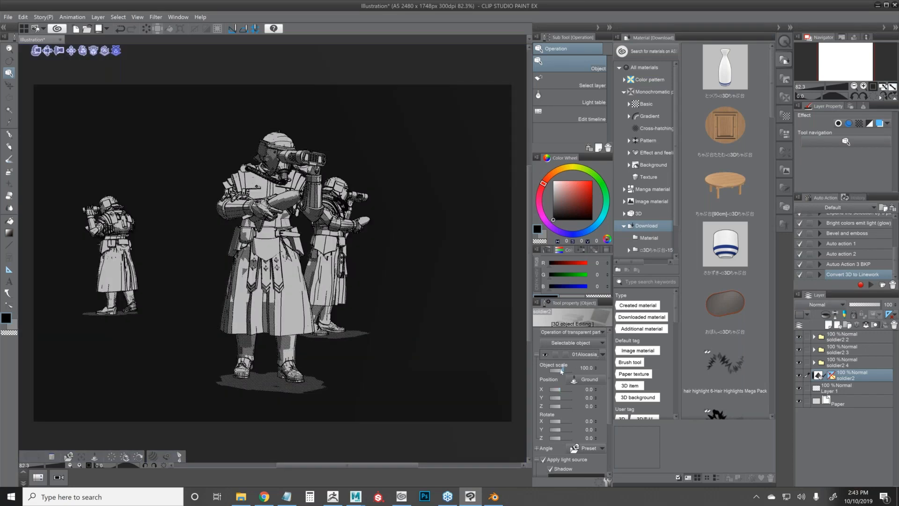
Scale the alocasia plant down to about 6.7 and move it beside the soldiers, to about X 9785.5, Y 8.3, Z -21613.8.
click(558, 371)
drag(556, 371, 556, 371)
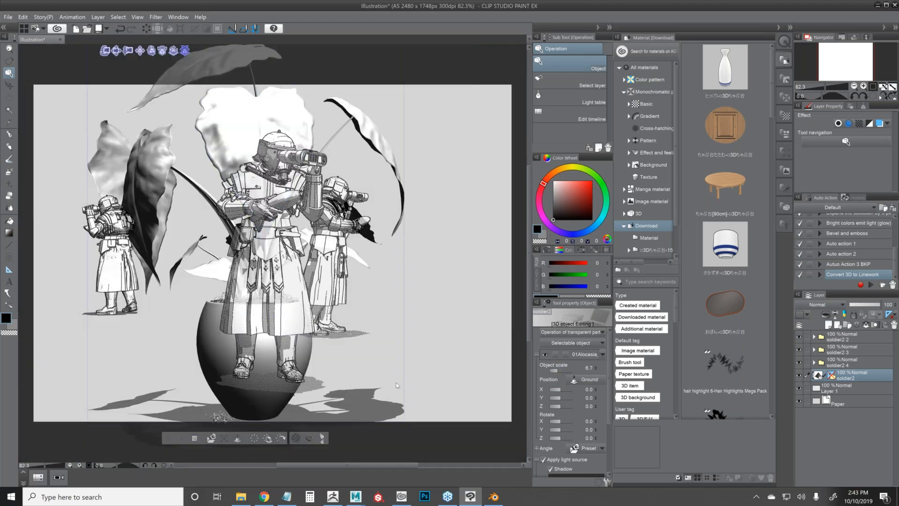
drag(437, 364, 356, 277)
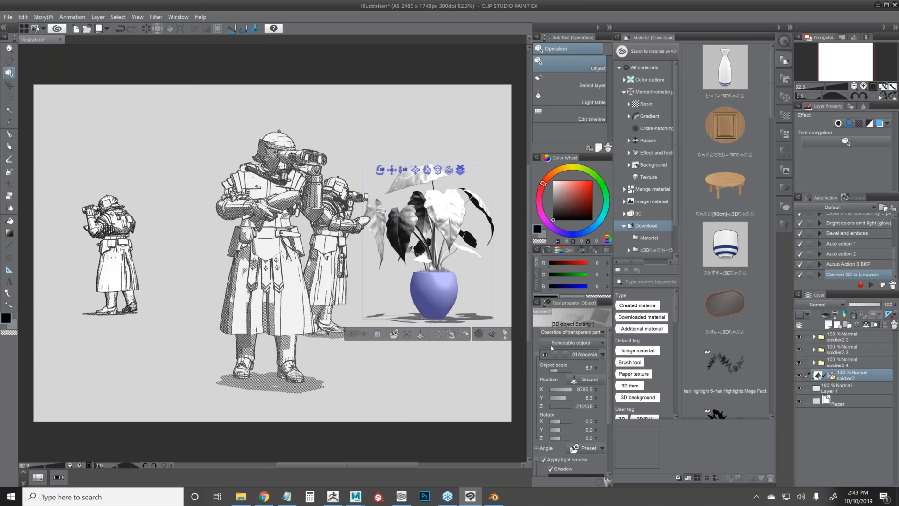
Hide the Pot and Moh parts of the alocasia model in its object list, leaving the leaves shown.
click(603, 355)
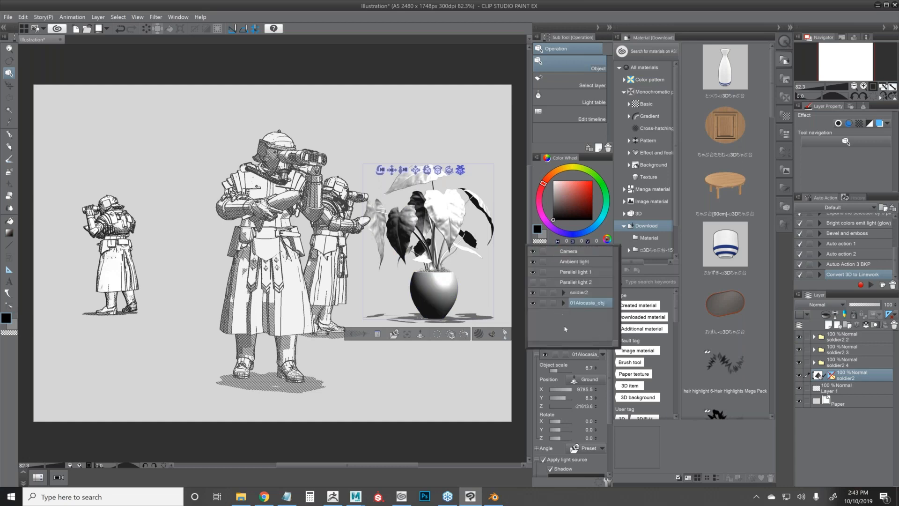
click(564, 303)
drag(616, 276, 614, 319)
click(533, 305)
click(533, 295)
click(533, 295)
click(532, 295)
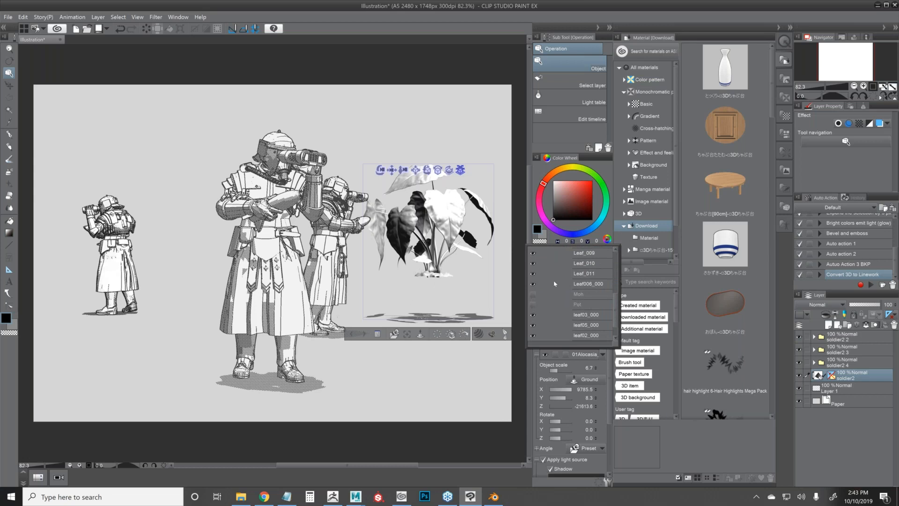
click(611, 401)
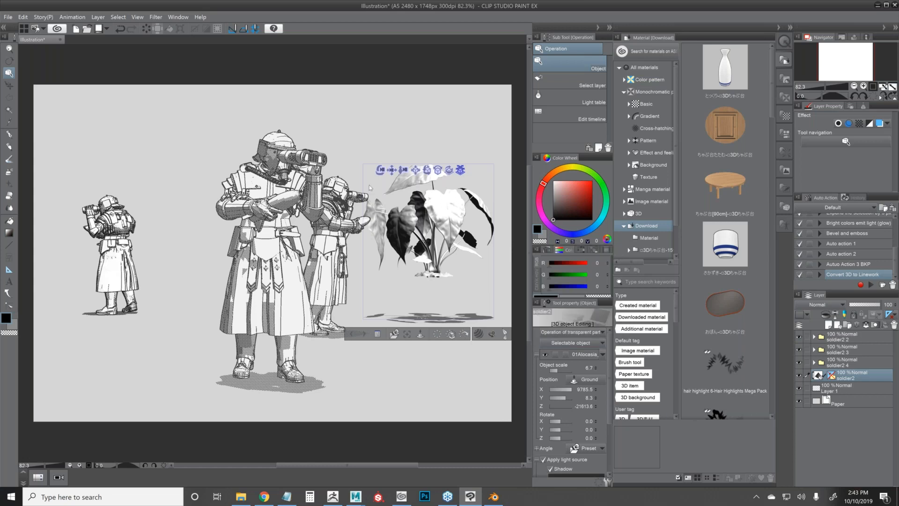
Bring the potless plant forward and lower it beside the soldiers, to about X 6476.2, Y -2534.4, Z -9359.8.
drag(462, 173, 395, 152)
click(375, 127)
drag(433, 331, 455, 375)
click(421, 191)
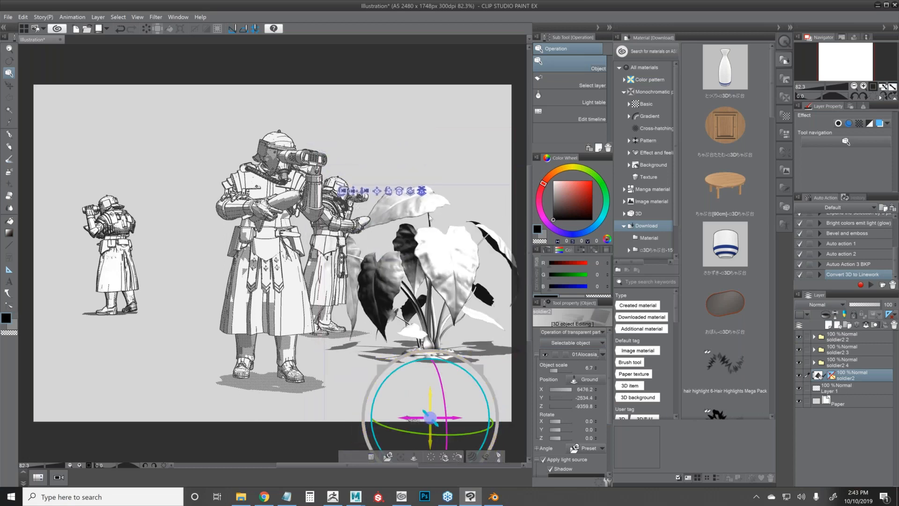
Push the alocasia plant farther back beside the soldiers, to about Z -13124, and convert it with the Convert 3D to Linework auto action.
drag(428, 419, 449, 345)
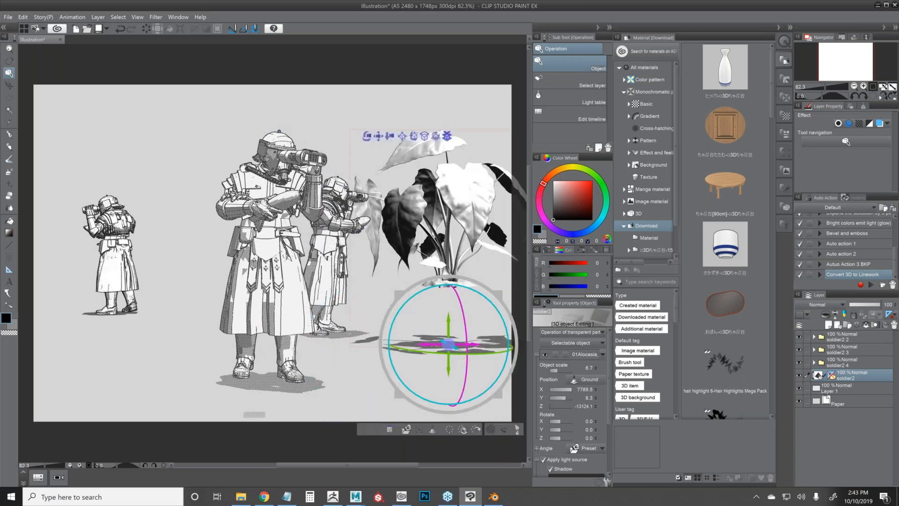
drag(402, 137, 405, 200)
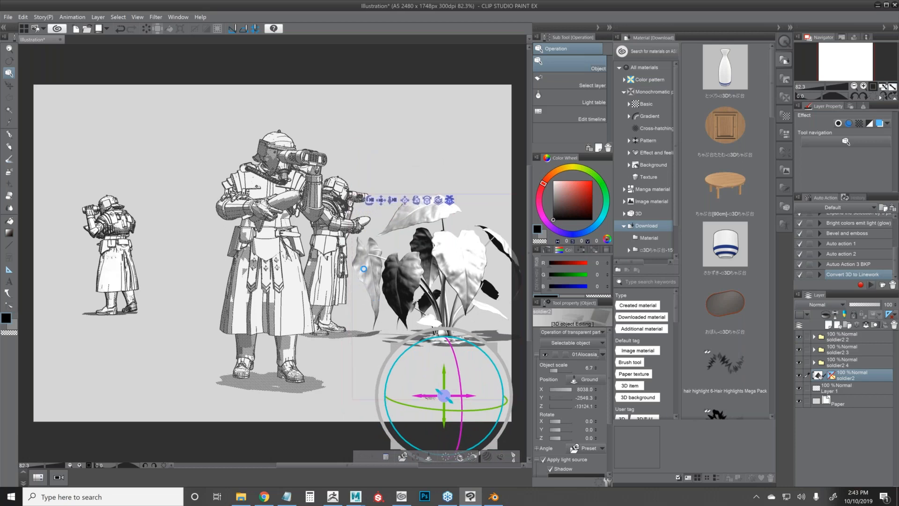
click(450, 200)
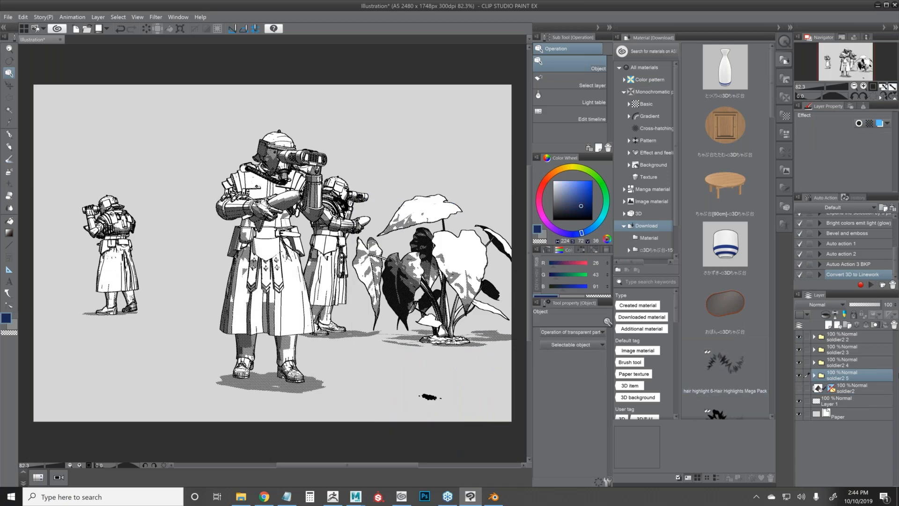
Make a rectangular selection across the sky area above the horizon on Layer 1.
click(843, 402)
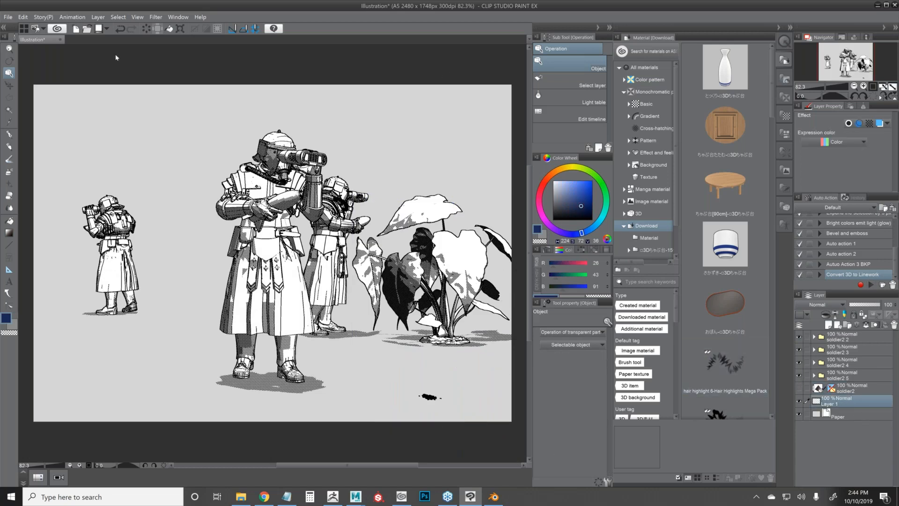
key(m)
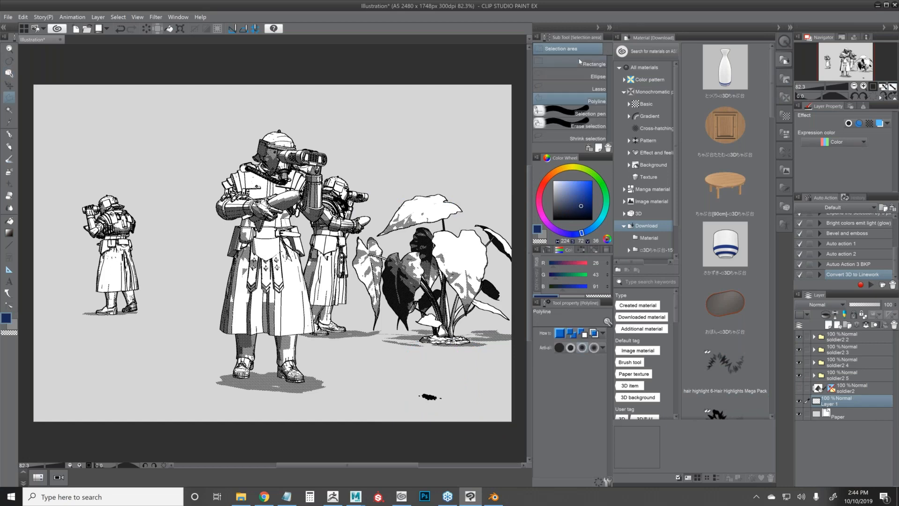
mouse_move(33, 80)
mouse_down()
mouse_move(179, 173)
mouse_move(488, 213)
mouse_move(525, 262)
mouse_move(197, 309)
mouse_move(187, 268)
mouse_up()
drag(130, 260, 431, 269)
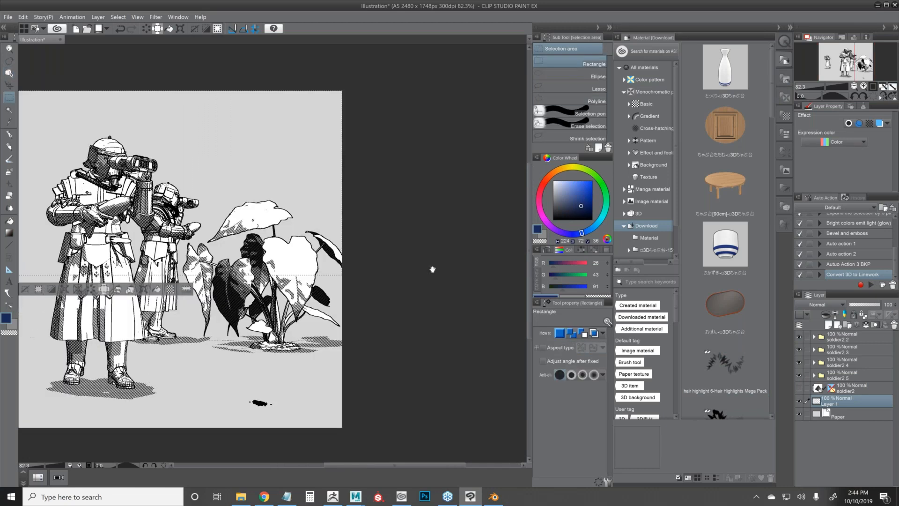
drag(432, 224, 518, 226)
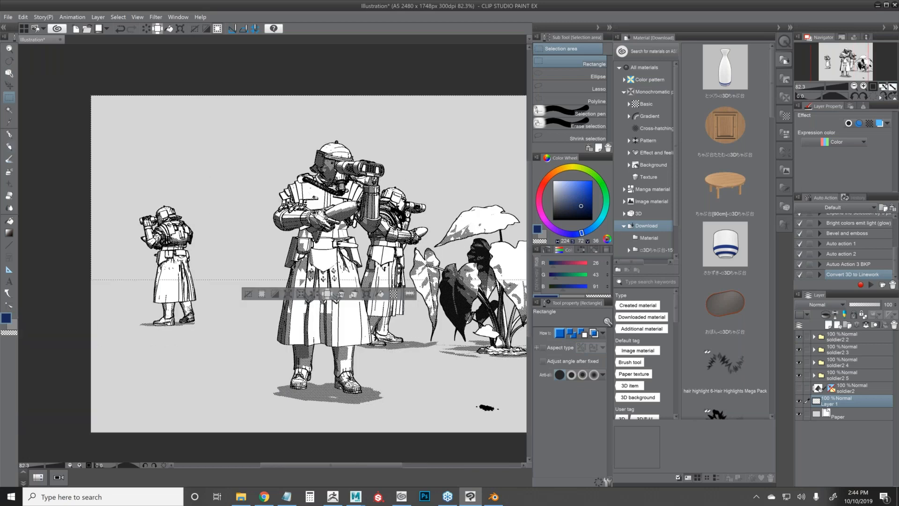
Fill the selected sky on Layer 1 with a diagonal Night sky gradient, dark behind the distant soldier and blue above the plant.
key(g)
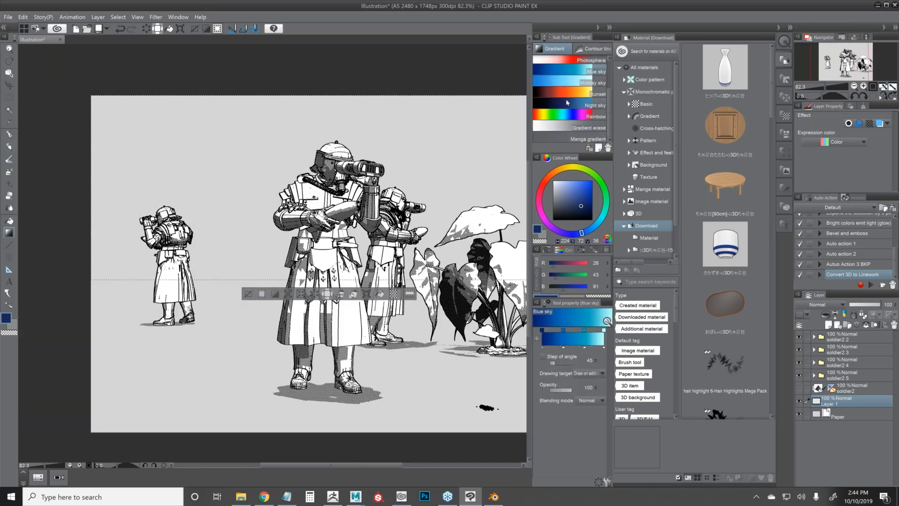
click(567, 102)
drag(202, 267, 398, 108)
drag(471, 317, 441, 314)
key(ctrl+z)
drag(262, 183, 304, 136)
drag(281, 210, 327, 112)
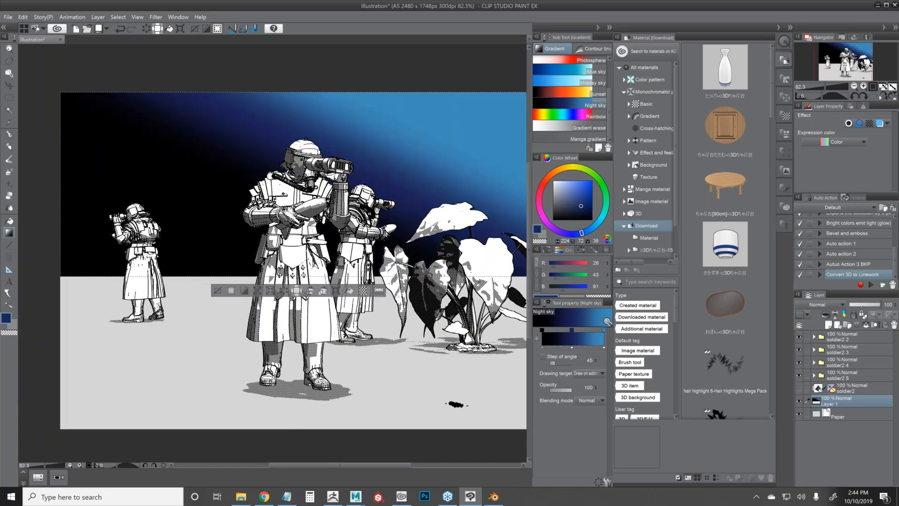
Add a new raster layer above Layer 1, switch to the Brush tool, collapse the Material palette and widen the brush palettes.
drag(404, 184, 353, 183)
click(829, 325)
drag(328, 187, 391, 206)
key(b)
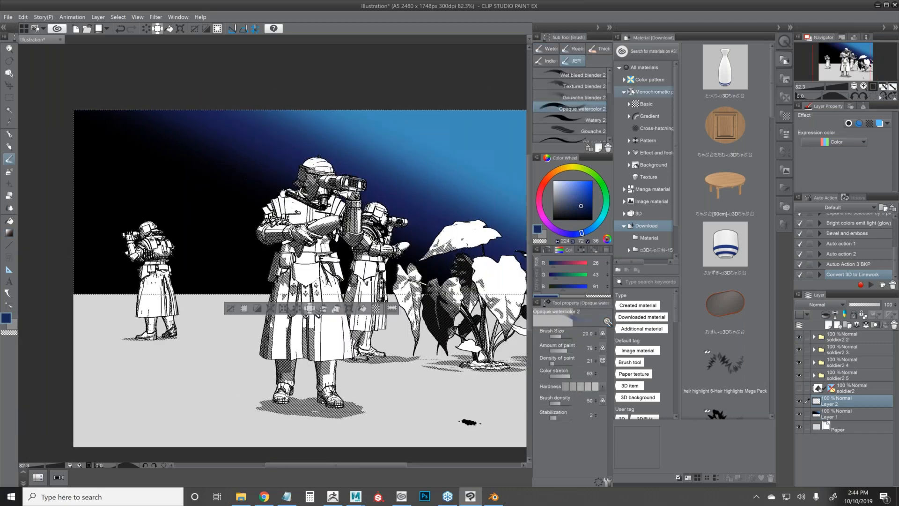
click(791, 27)
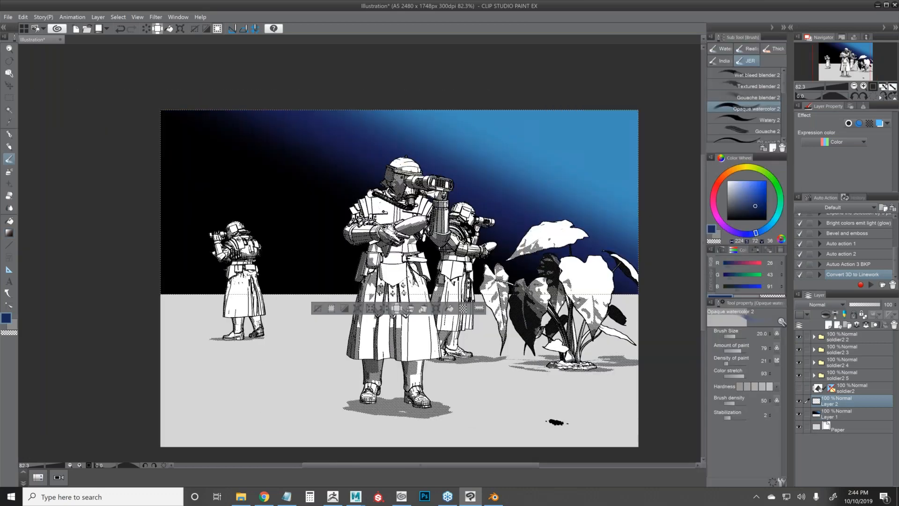
drag(681, 106, 629, 107)
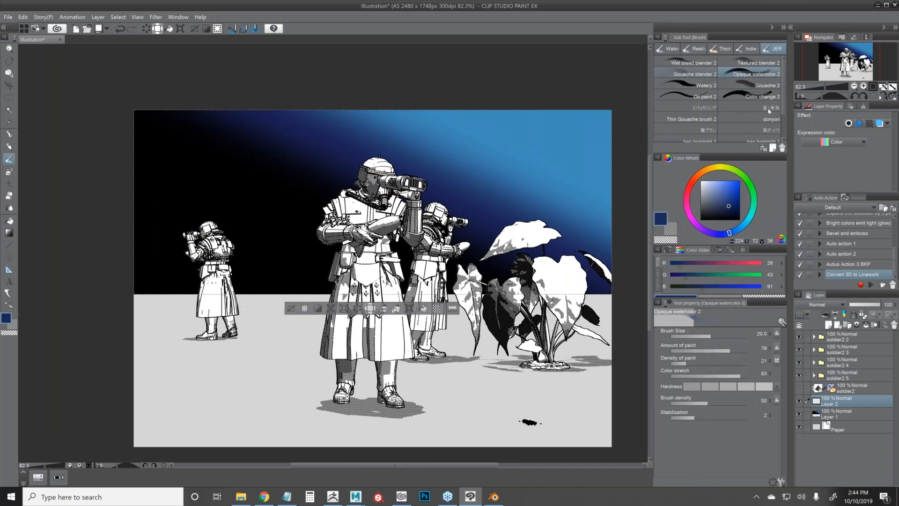
Spray fine white stars across the sky on Layer 2 with the spatter brush at size 150.
scroll(778, 126, down, 3)
scroll(689, 94, up, 2)
click(686, 94)
drag(716, 192, 701, 181)
mouse_move(480, 177)
mouse_down()
mouse_move(585, 171)
mouse_move(517, 211)
mouse_move(384, 139)
mouse_move(388, 108)
mouse_move(405, 106)
mouse_move(256, 170)
mouse_move(287, 154)
mouse_up()
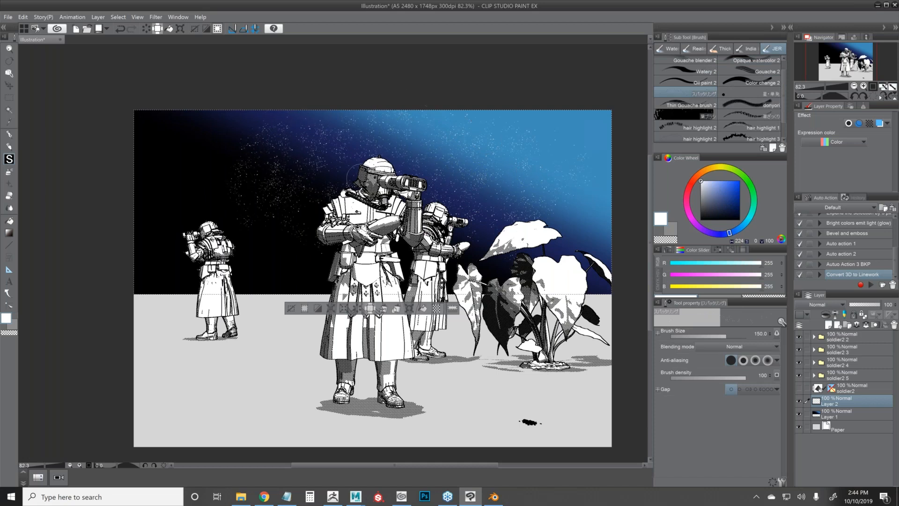
click(749, 93)
click(483, 162)
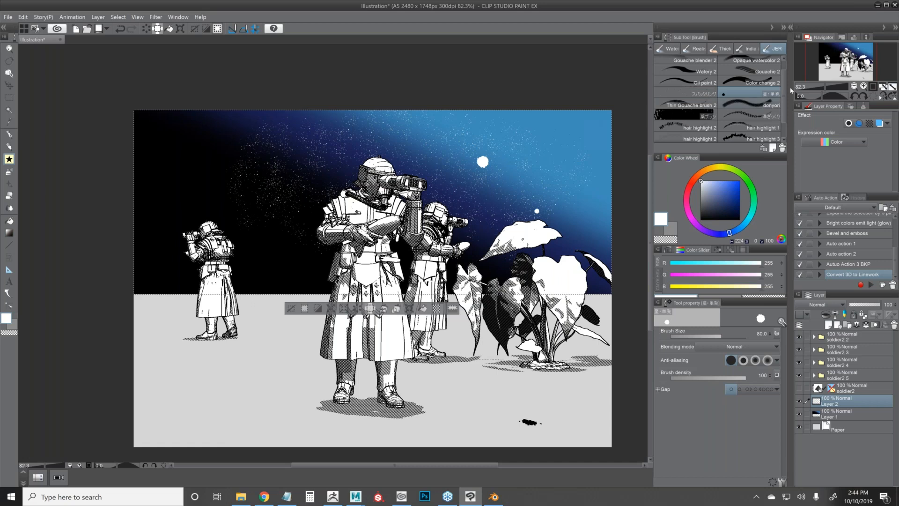
key(ctrl+z)
click(685, 93)
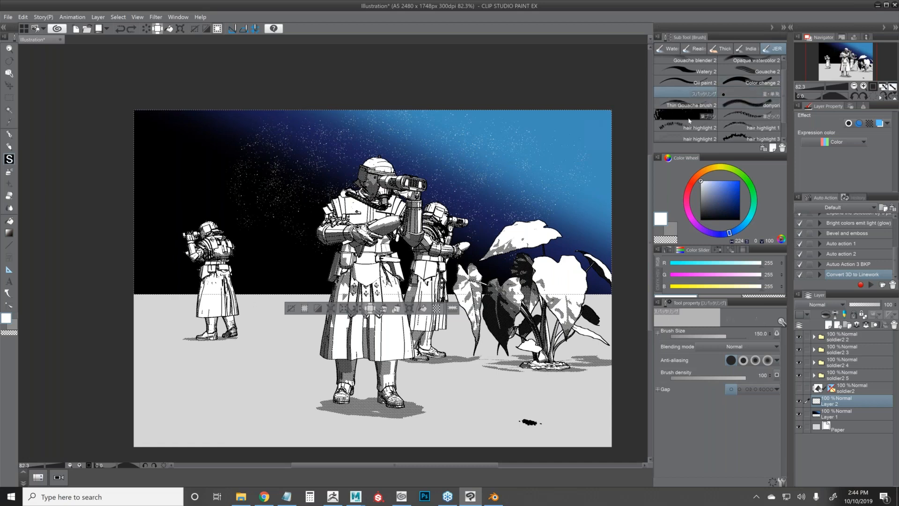
Dot larger individual white stars across the sky with the star brush at size 12.
click(749, 93)
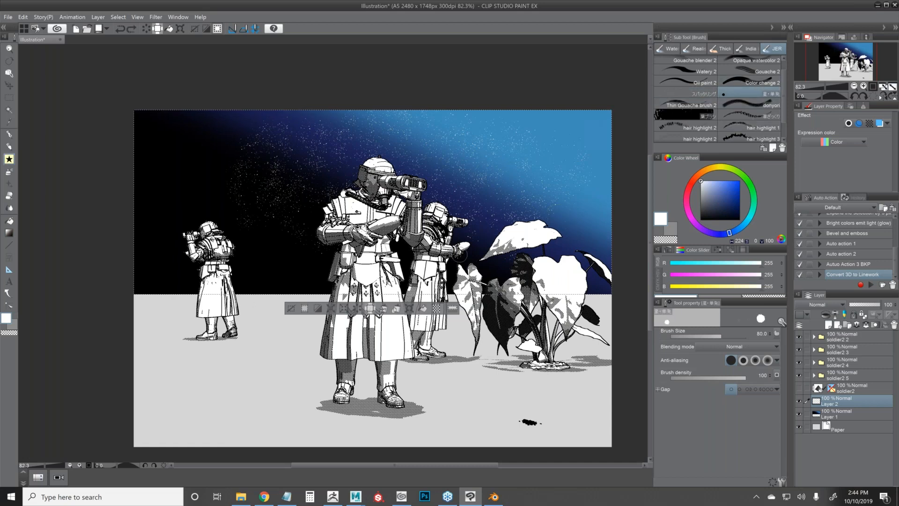
key(])
click(496, 234)
drag(277, 224, 255, 199)
Show and select the soldier2 3D layer and import the WarpShip 3D model into it.
click(7, 17)
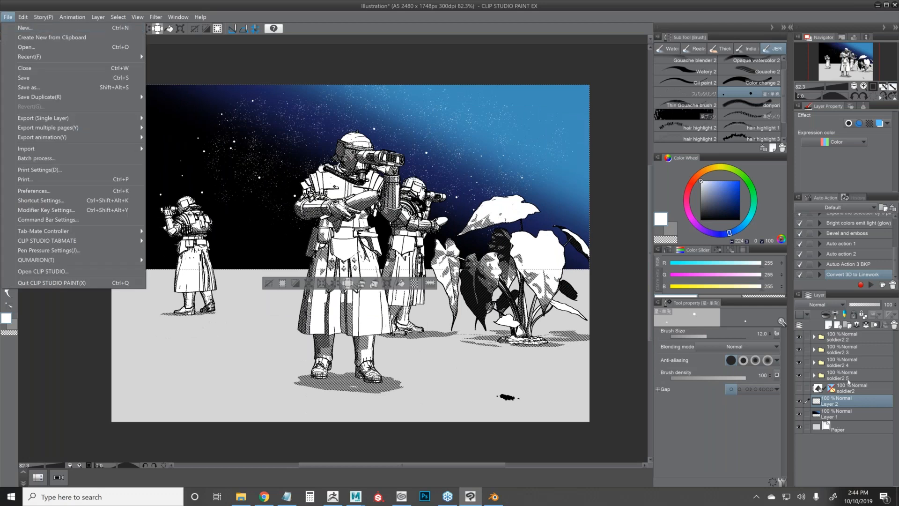
click(799, 388)
click(850, 389)
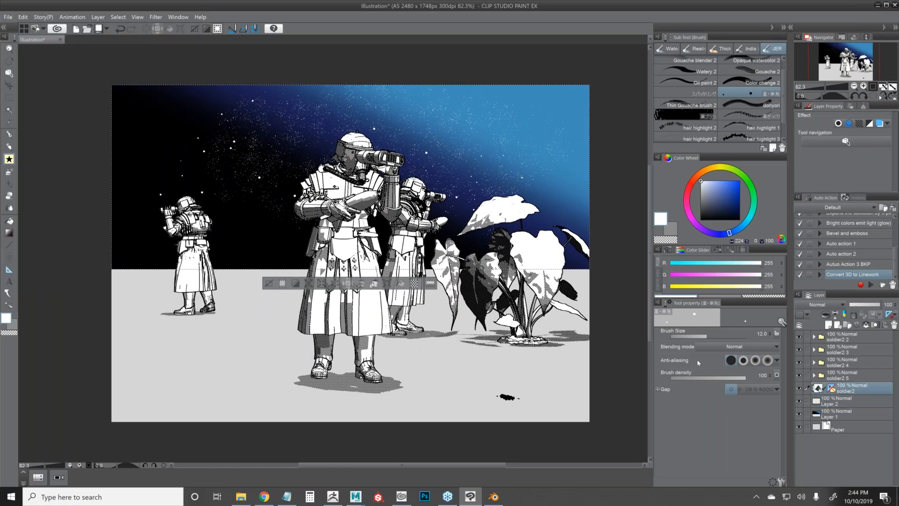
click(8, 17)
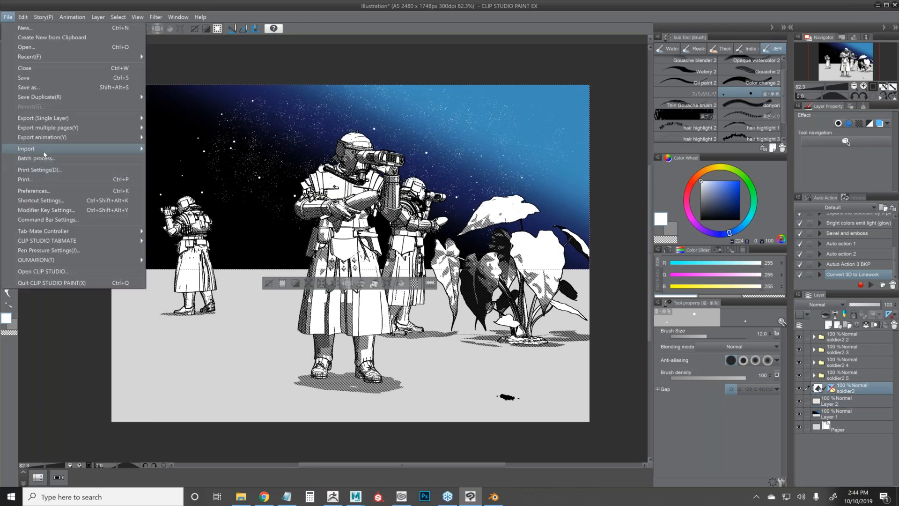
click(192, 189)
click(440, 310)
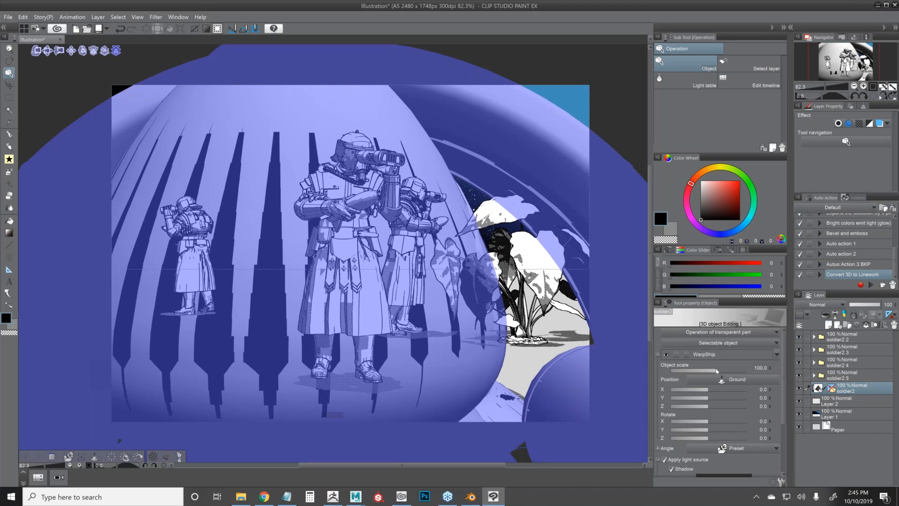
Scale the WarpShip to about 68, rotate it to about X -45.3, Y 51.3, Z -38.3, and place it in the sky behind the soldiers.
drag(717, 373, 705, 369)
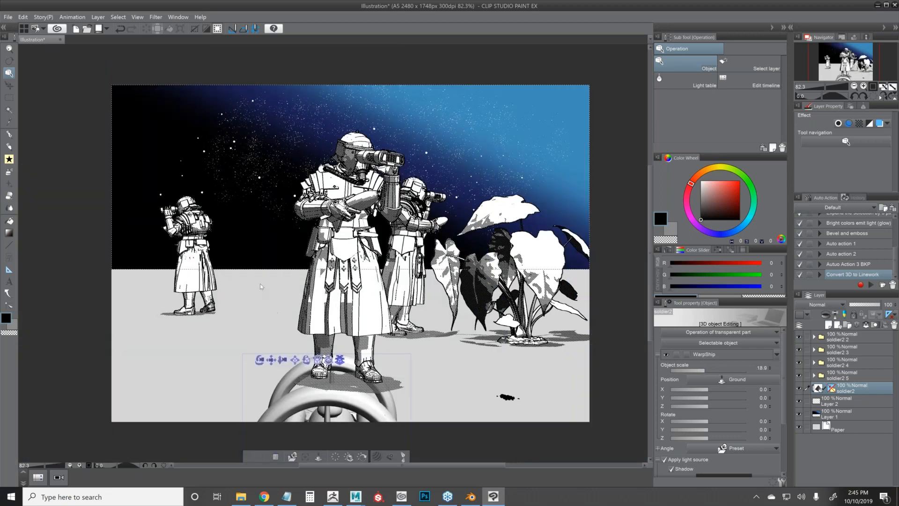
drag(262, 253, 277, 185)
mouse_move(709, 369)
mouse_down()
mouse_move(728, 369)
mouse_move(709, 371)
mouse_up()
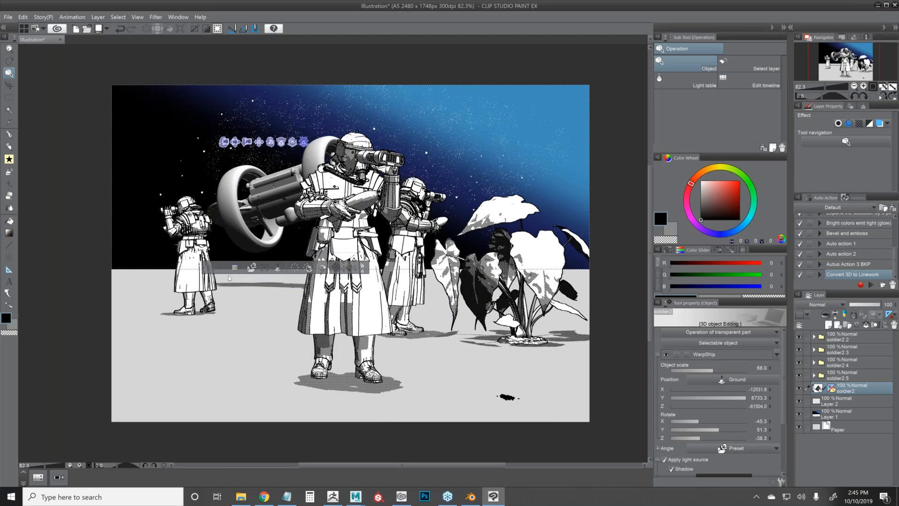
Move the ship into the sky above the distant soldier and convert it with the Convert 3D to Linework auto action.
drag(232, 281, 261, 307)
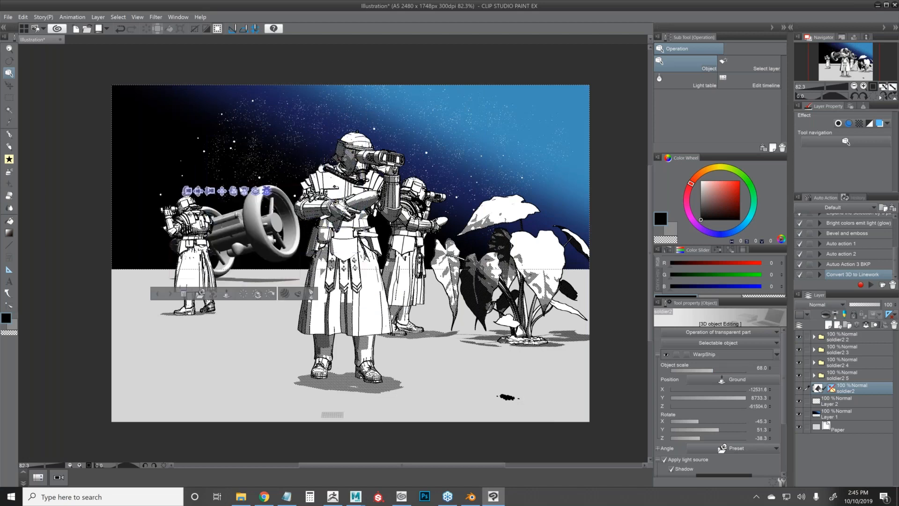
click(221, 191)
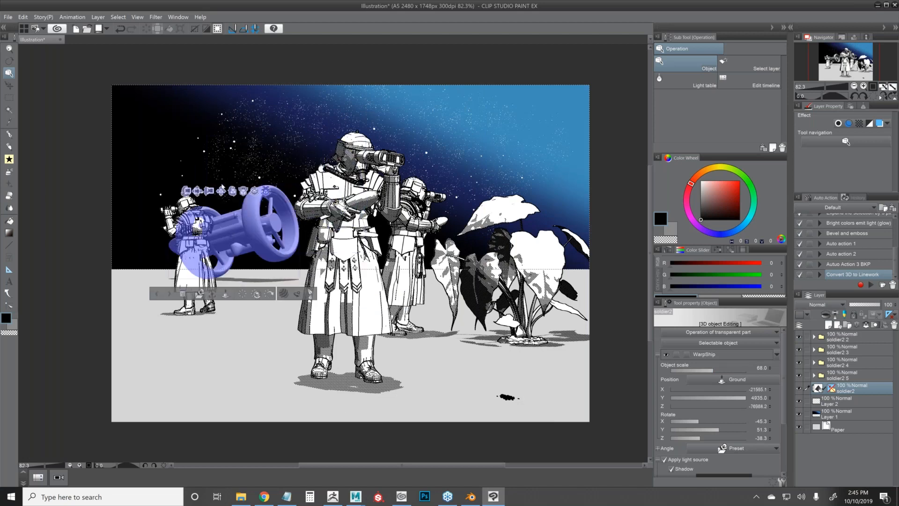
drag(222, 176, 219, 142)
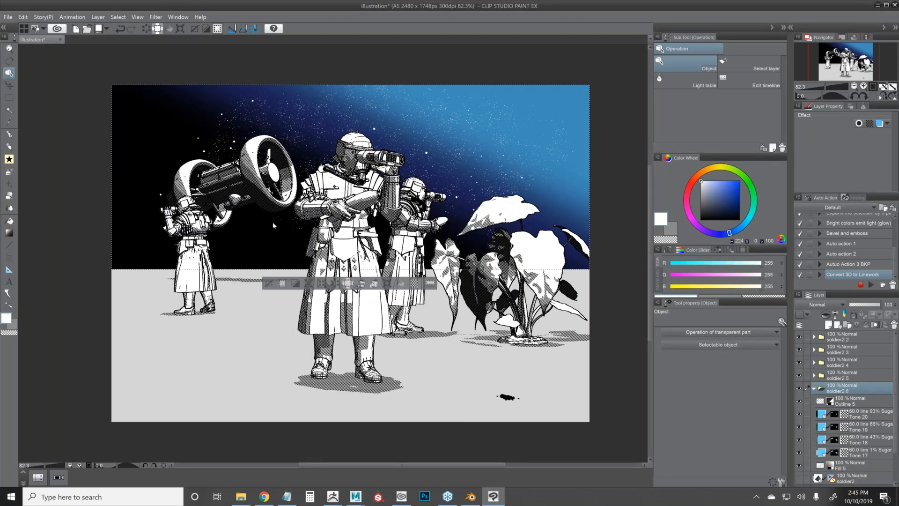
Examine the ship's linework and the Outline 5 and Tone 20 layers in the soldier2 6 folder.
scroll(322, 225, up, 2)
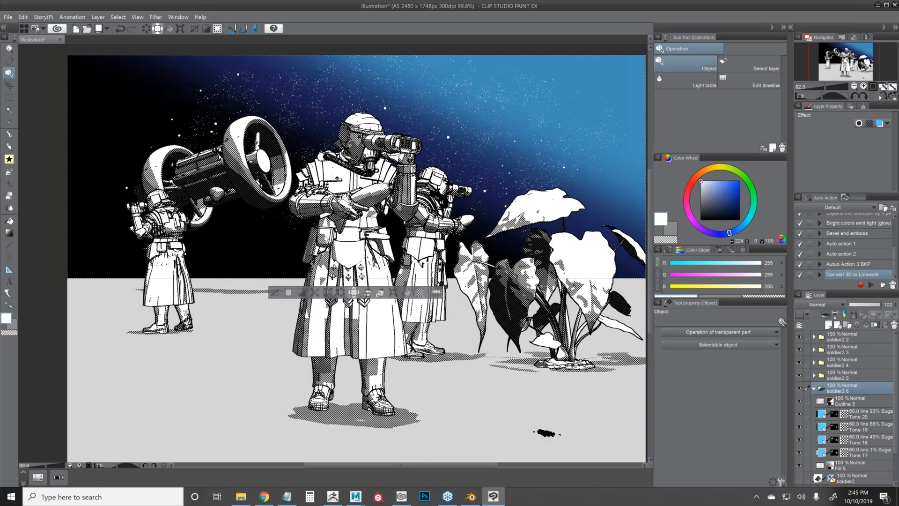
scroll(333, 210, down, 1)
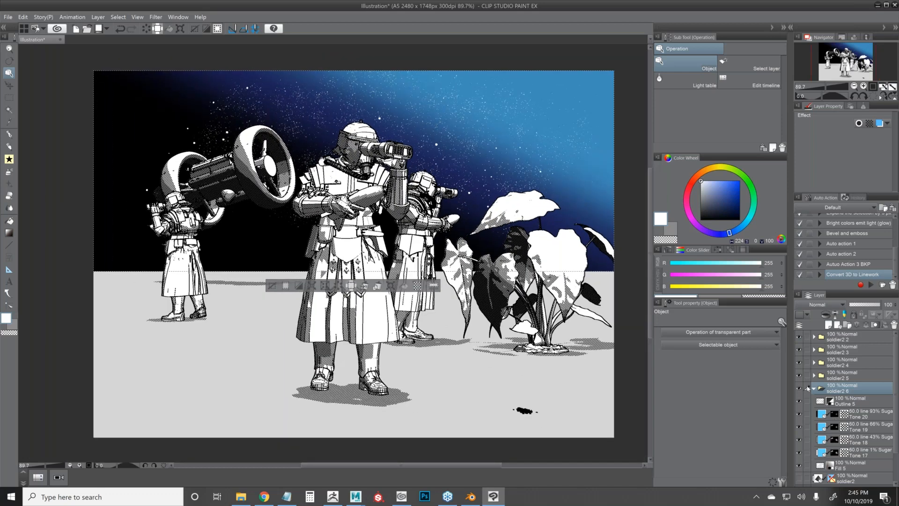
click(839, 404)
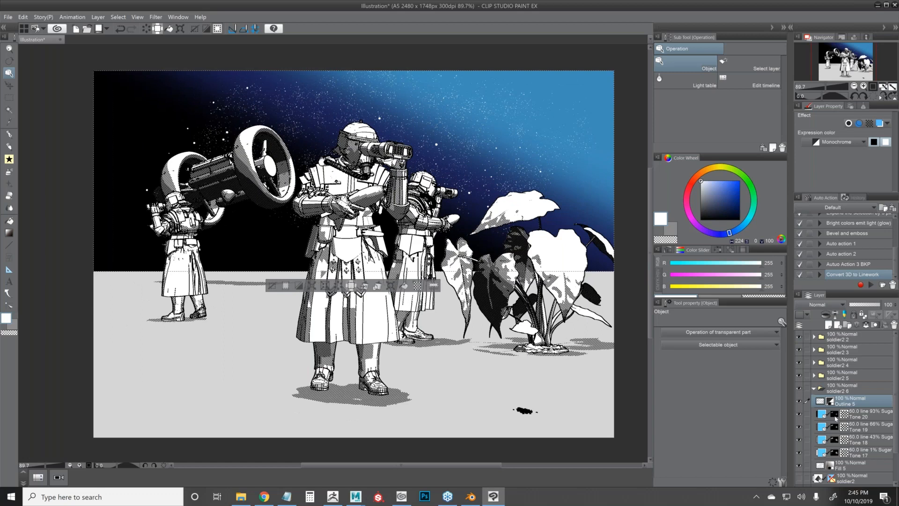
click(836, 418)
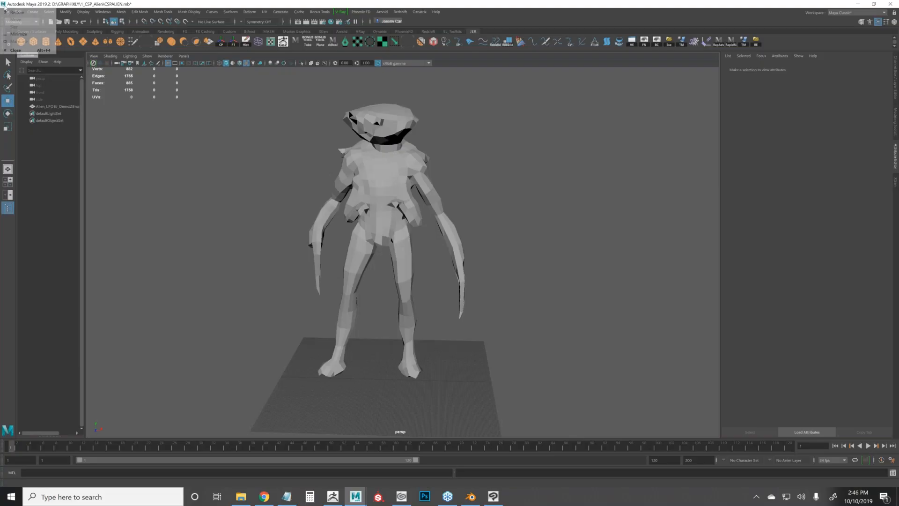
In Maya, open the scene 6_CoolMech_Demo.mb from the GRAPHIXLY folder and look around the robot hangar.
click(3, 14)
click(21, 27)
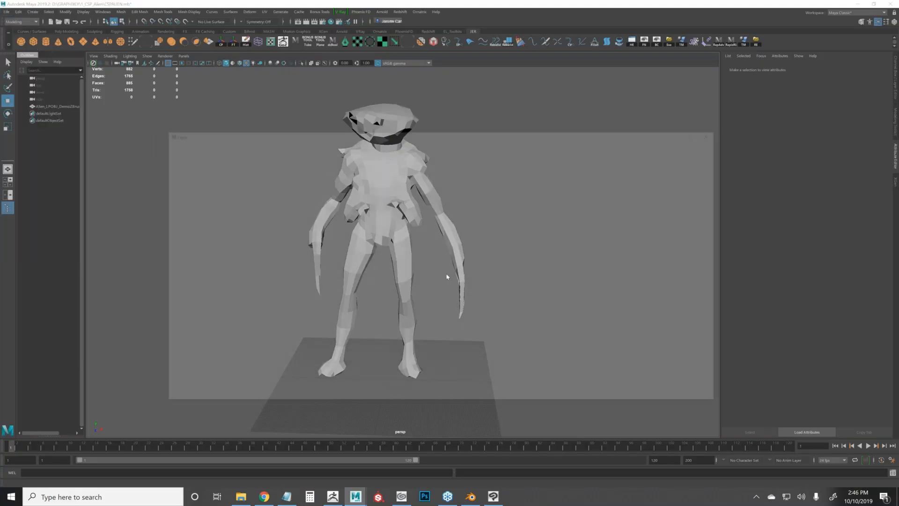
click(173, 175)
click(172, 168)
click(221, 167)
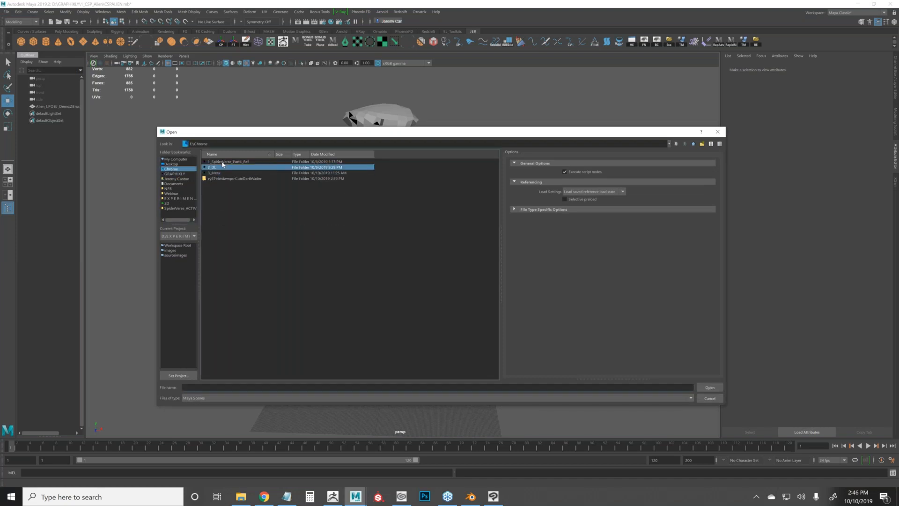
click(182, 173)
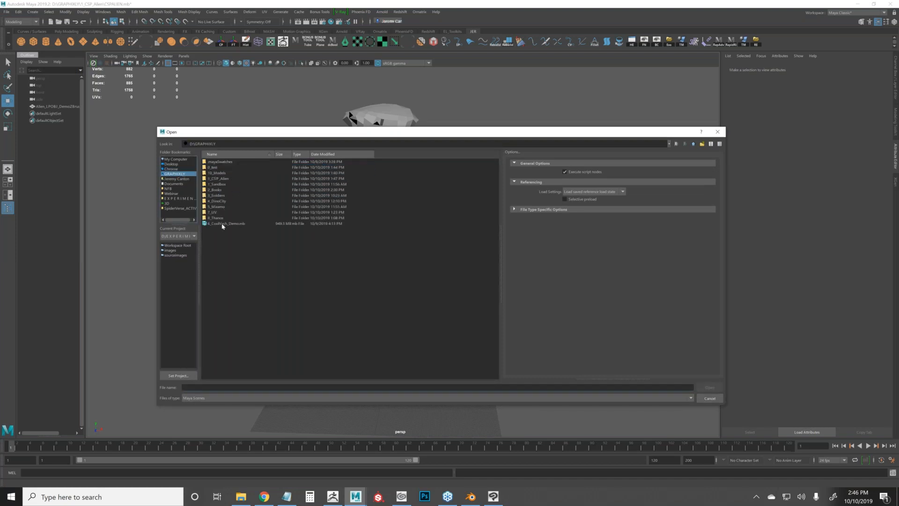
click(222, 223)
click(449, 249)
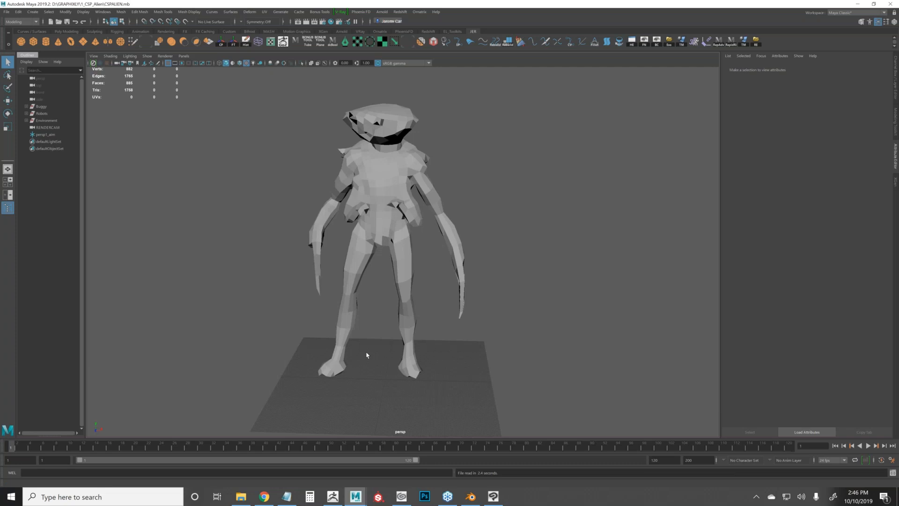
scroll(409, 285, up, 2)
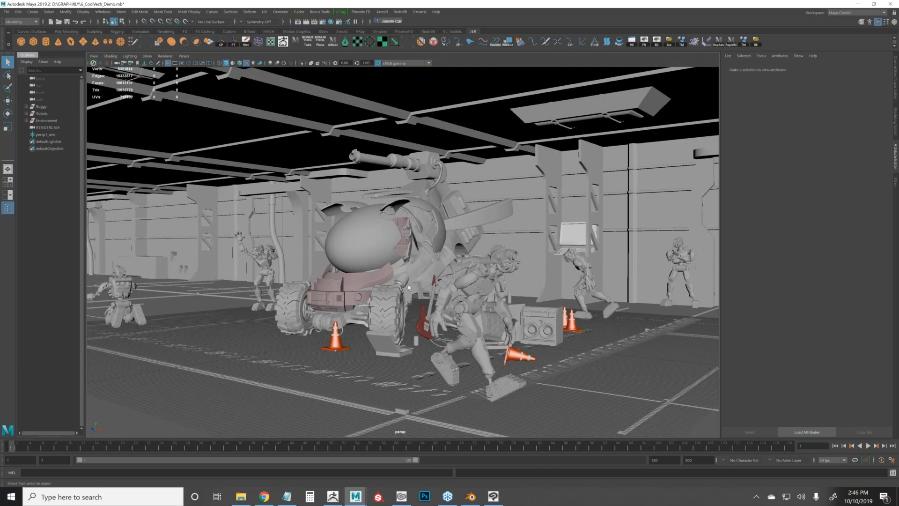
alt+drag(514, 282, 431, 268)
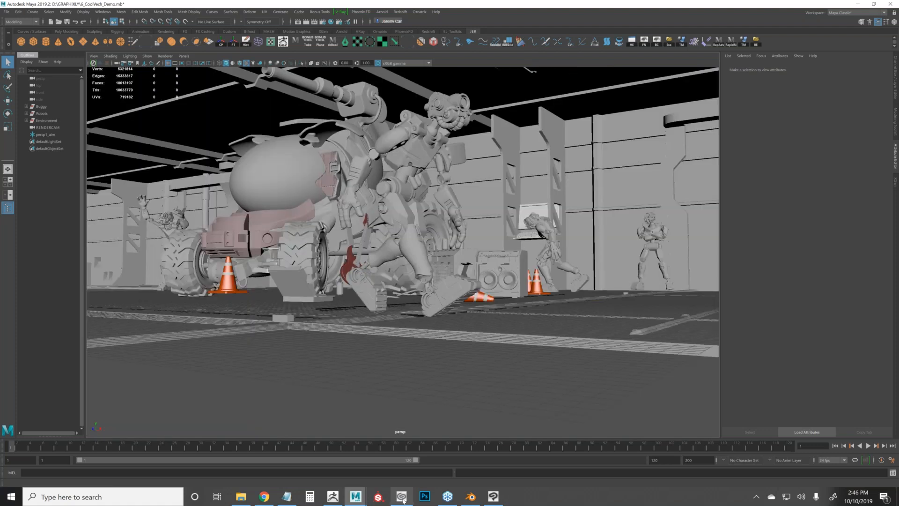
Switch to Clip Studio Paint and open a document from disk.
click(402, 496)
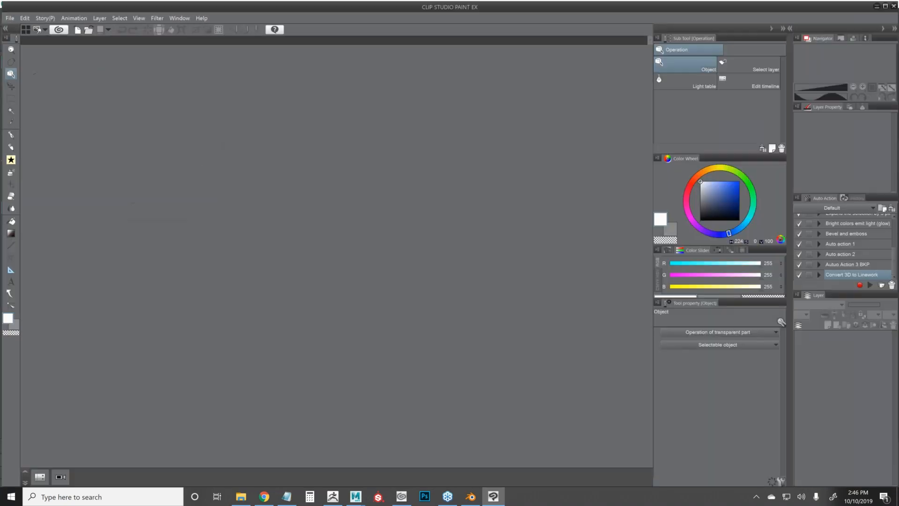
click(9, 17)
click(27, 47)
click(163, 23)
click(291, 133)
click(342, 134)
click(448, 312)
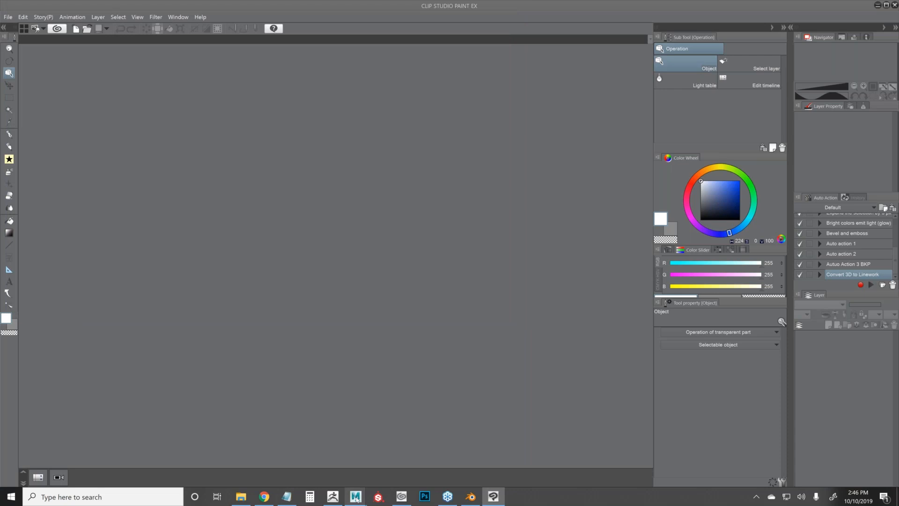
Return to Maya and look closely at the guitar, amplifiers and cones beside the buggy.
mouse_move(357, 498)
click(384, 467)
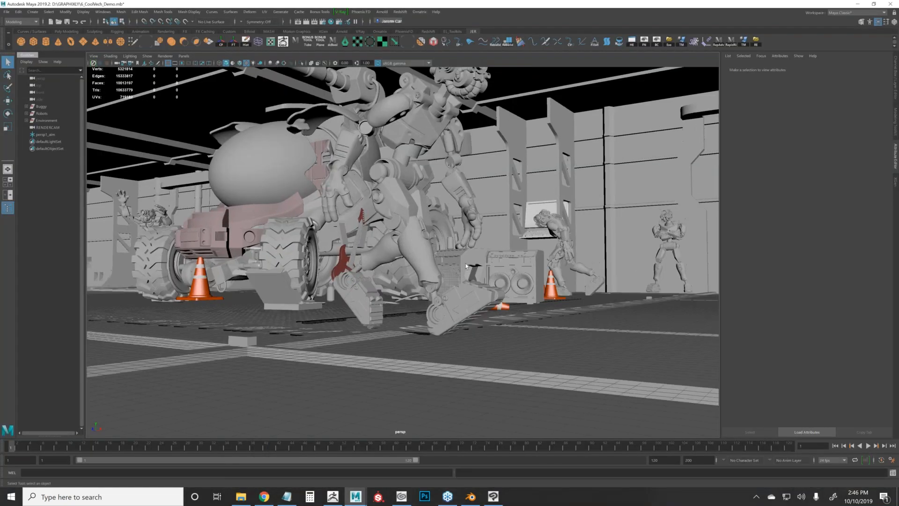
scroll(466, 263, up, 1)
drag(465, 263, 468, 284)
scroll(468, 284, up, 2)
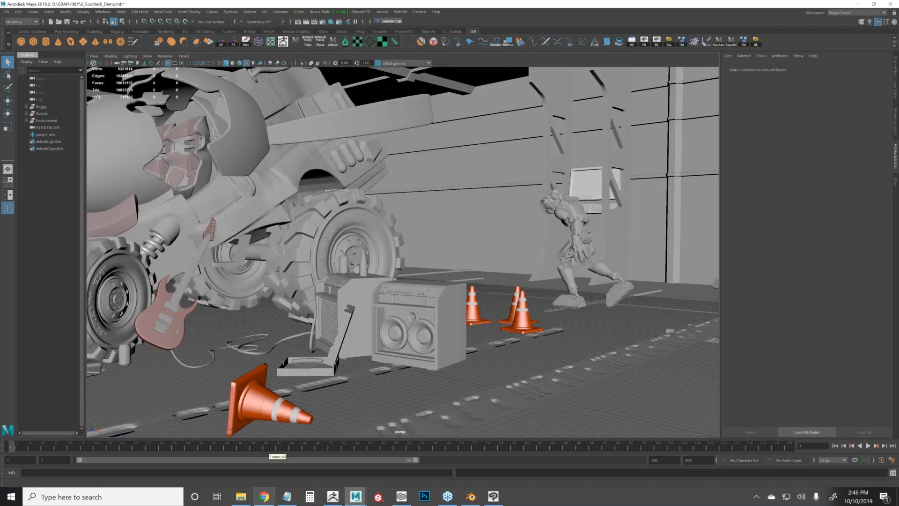
Open the reference board 6_CoolVechRef.pur from the GRAPHIXLY folder in PureRef and minimize the file browser.
click(240, 495)
scroll(93, 223, up, 3)
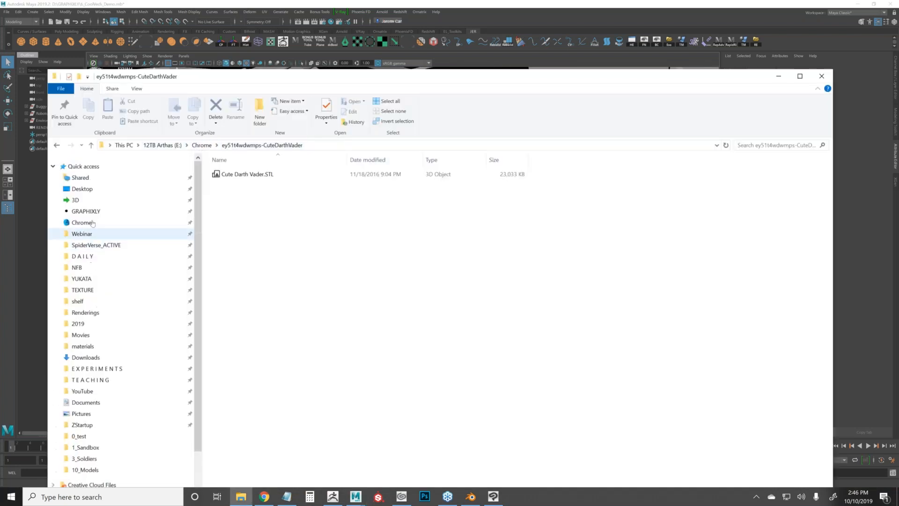
click(87, 211)
click(244, 311)
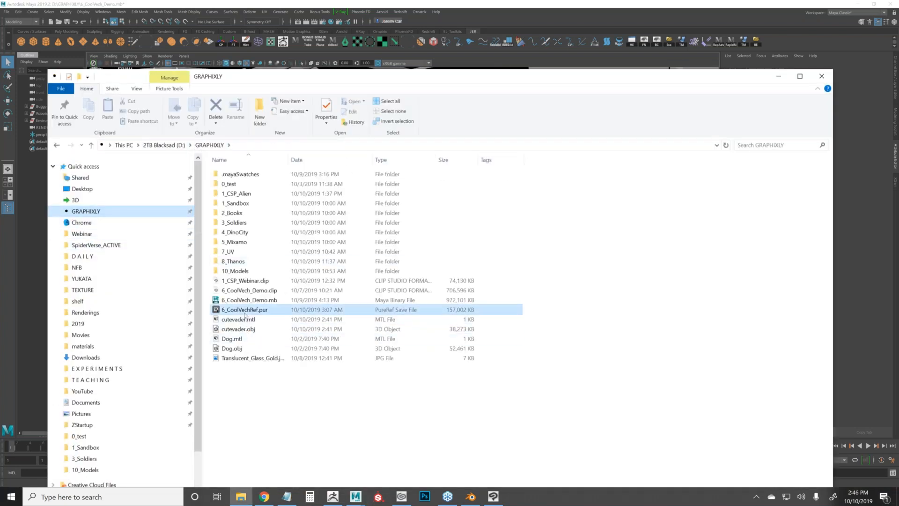
double_click(244, 311)
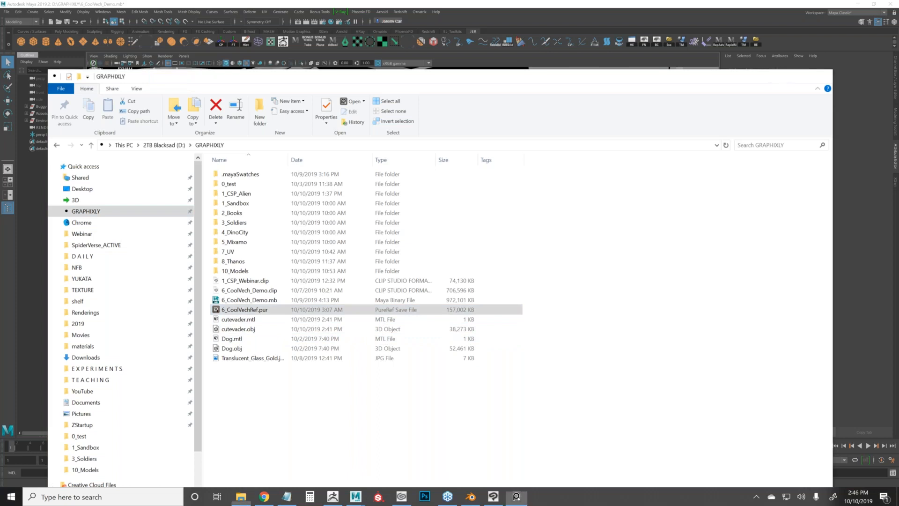
click(779, 77)
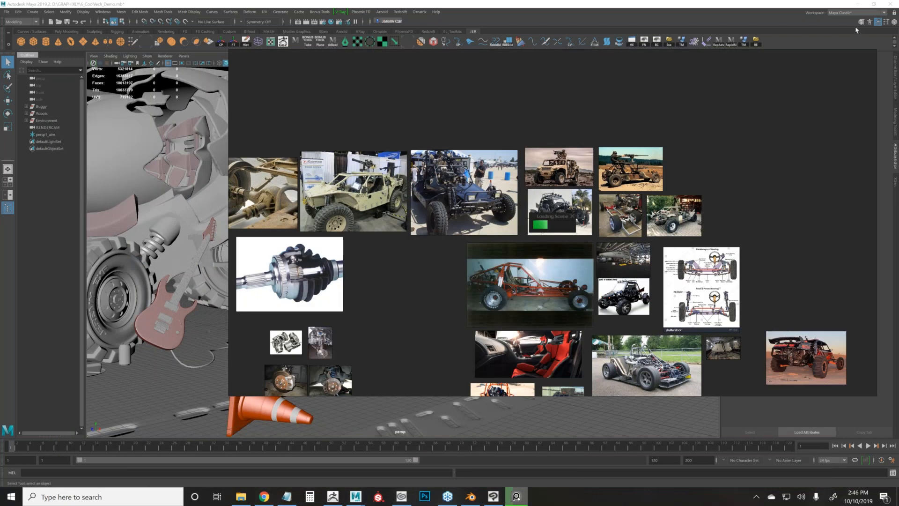
Expand the reference board to full screen and examine the military and dune buggy photos.
scroll(515, 139, up, 1)
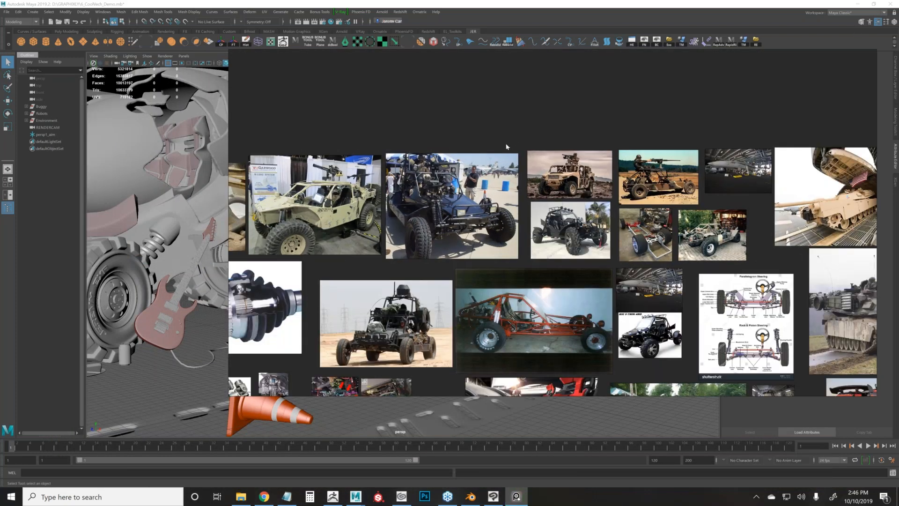
scroll(503, 141, up, 3)
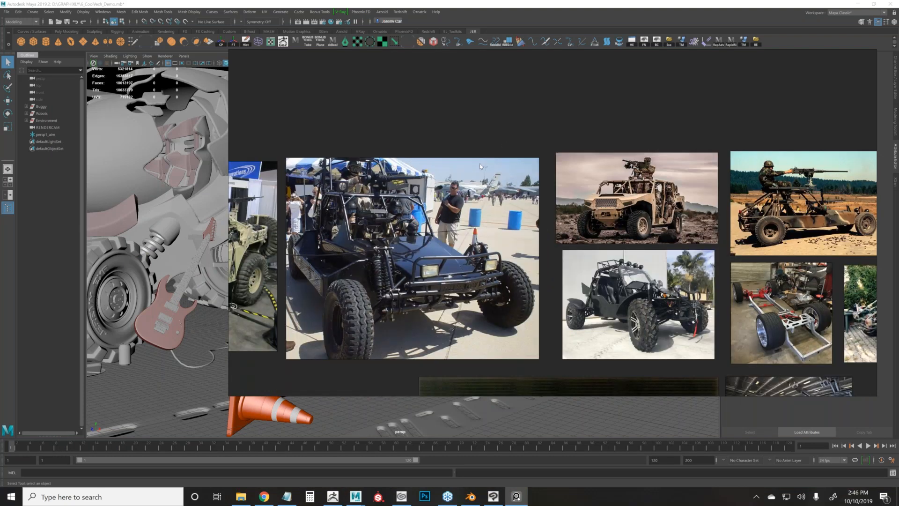
drag(488, 132, 553, 101)
drag(493, 103, 607, 92)
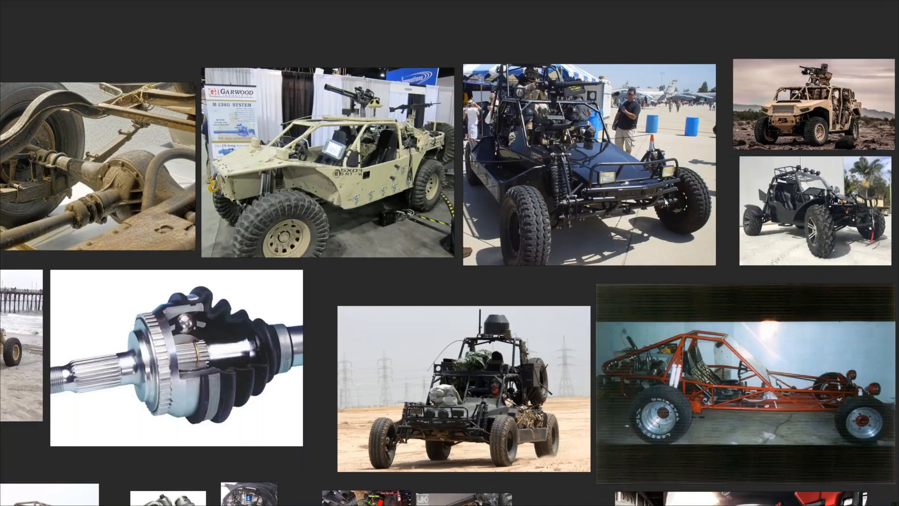
drag(517, 237, 725, 314)
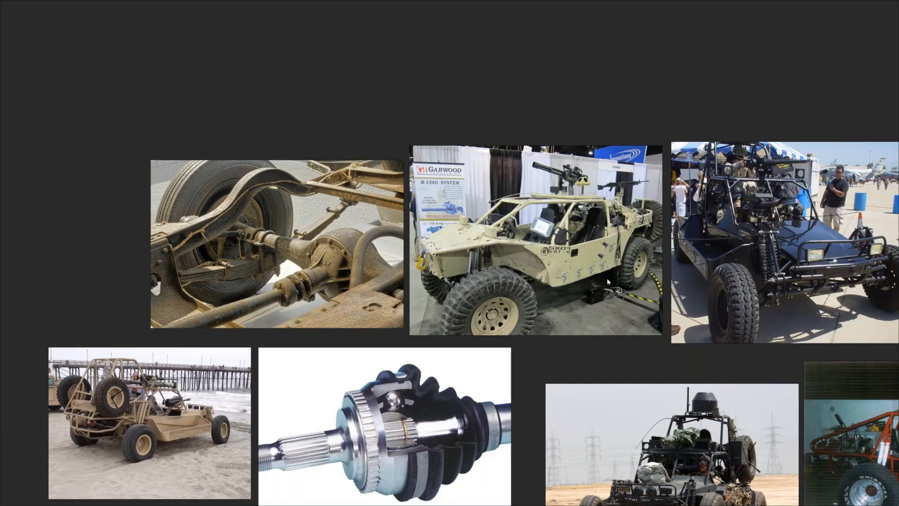
scroll(528, 284, up, 2)
drag(528, 284, 211, 246)
drag(473, 236, 330, 252)
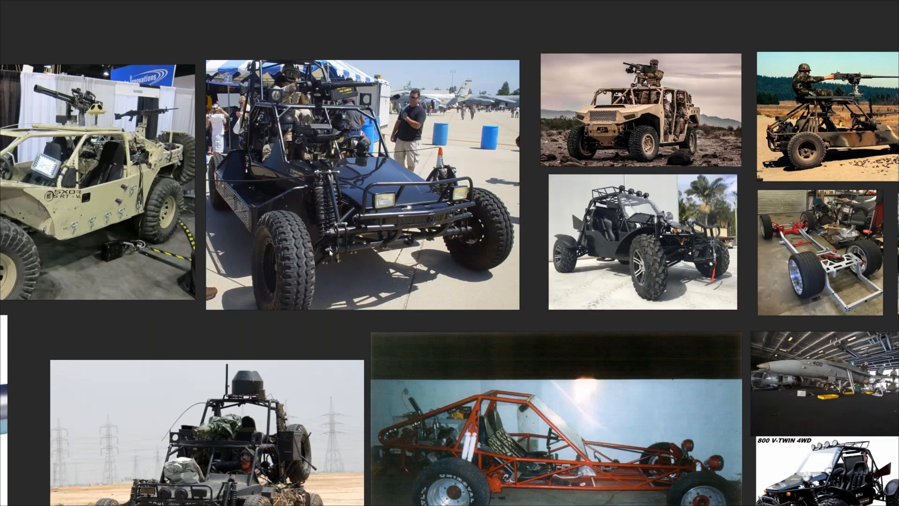
Examine the axle, brake disc and suspension reference photos on the board.
scroll(330, 253, down, 2)
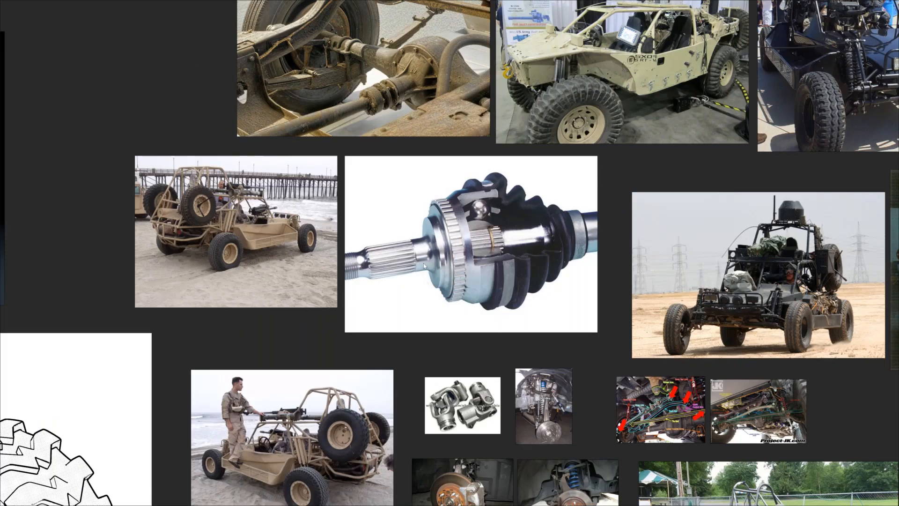
mouse_move(84, 316)
mouse_down()
mouse_move(299, 220)
mouse_move(101, 107)
mouse_up()
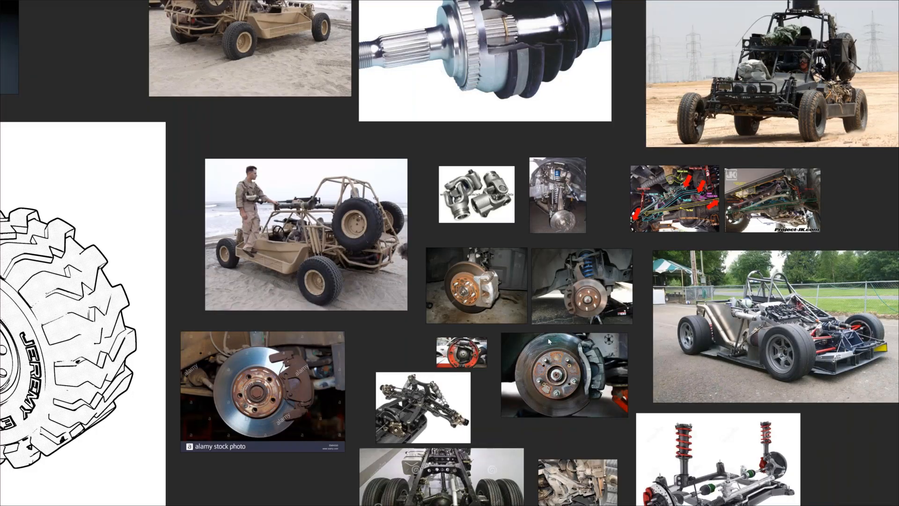
scroll(528, 318, up, 6)
drag(578, 297, 409, 330)
drag(760, 287, 551, 323)
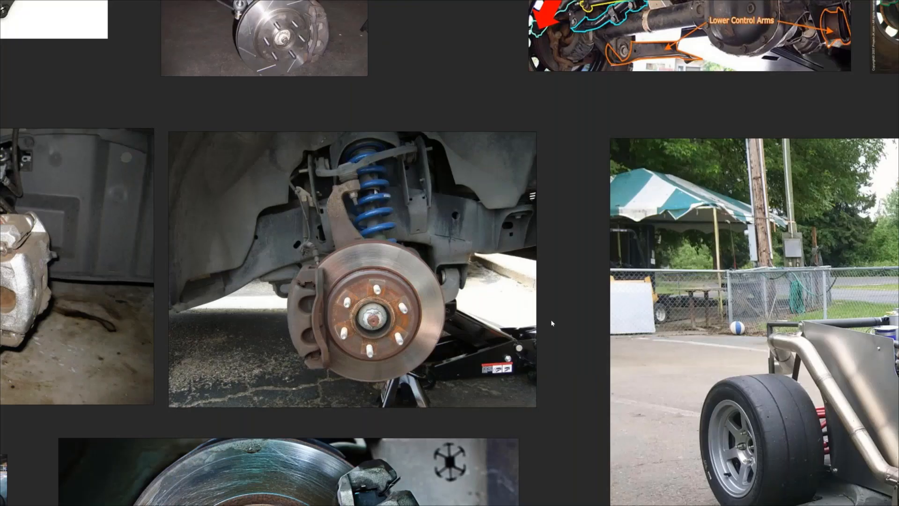
scroll(551, 322, down, 3)
scroll(534, 339, down, 3)
drag(881, 186, 633, 233)
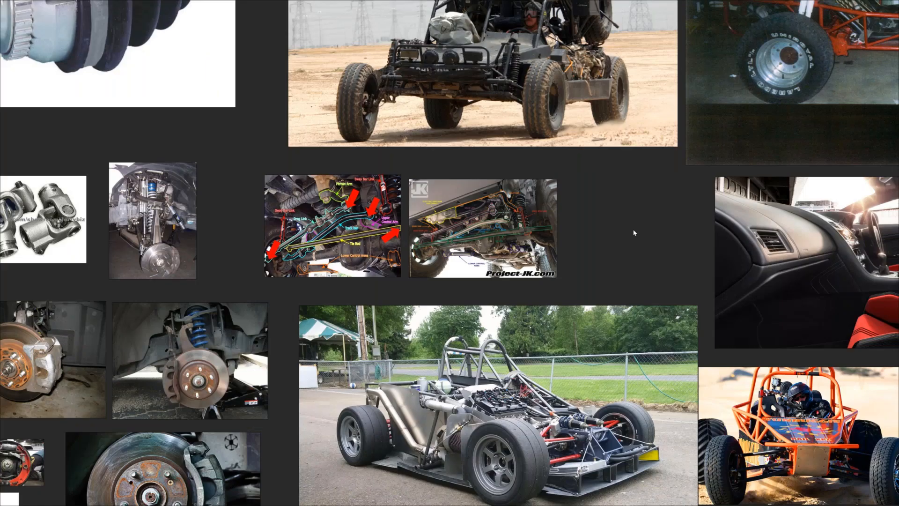
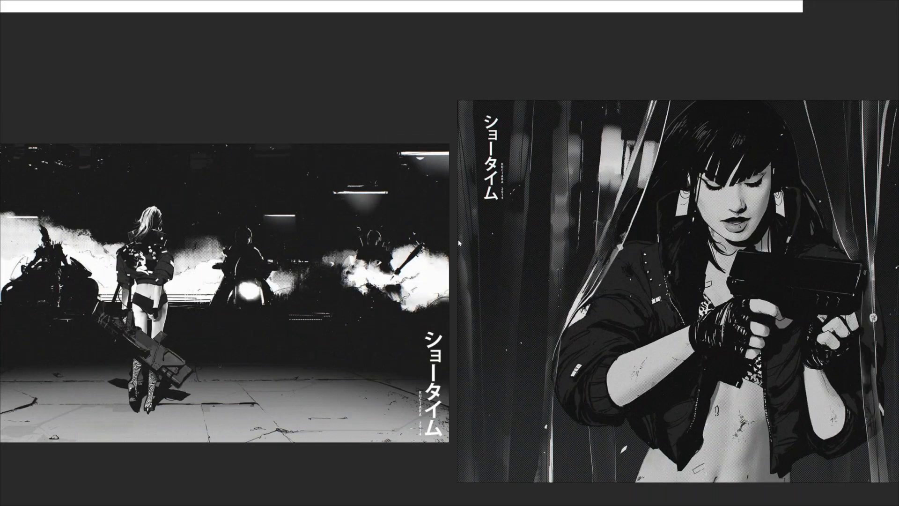
Compare the grey 3D tyre render with its inked linework version on the reference board.
scroll(447, 221, down, 3)
drag(447, 225, 479, 414)
drag(369, 195, 512, 344)
scroll(512, 344, down, 2)
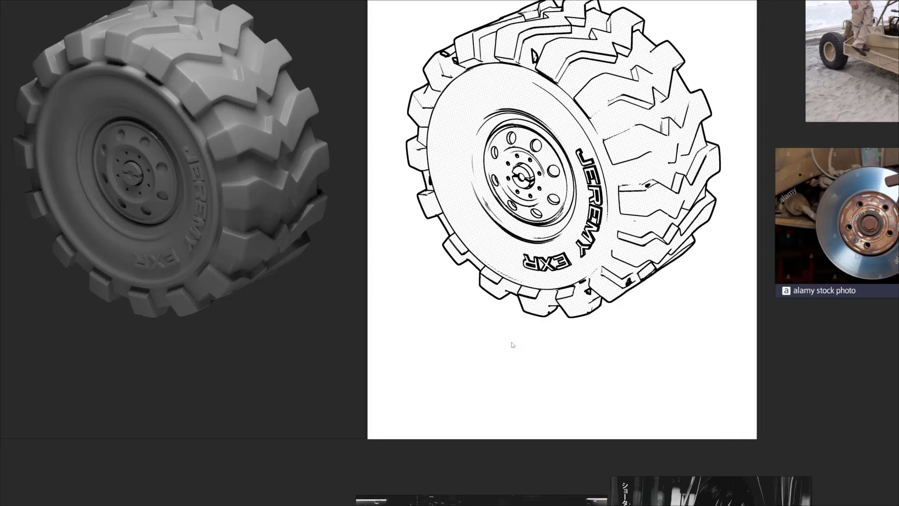
drag(423, 250, 499, 305)
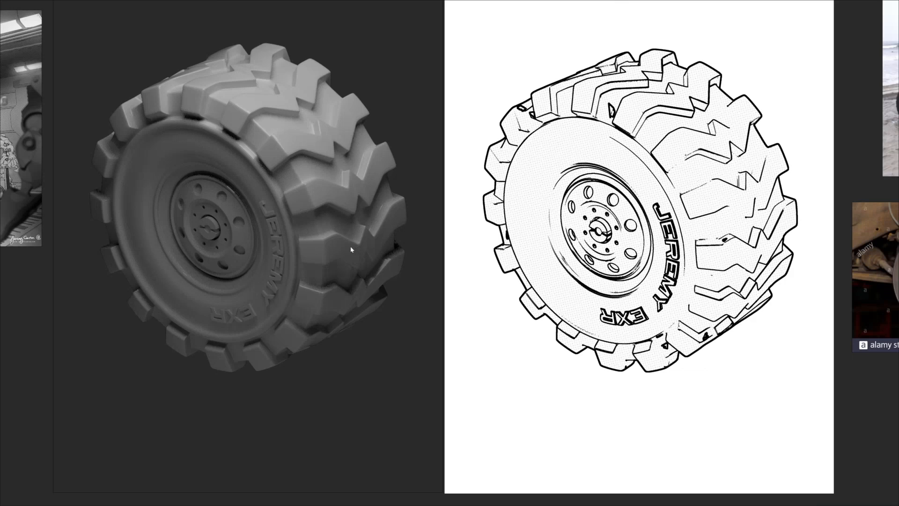
drag(191, 216, 492, 292)
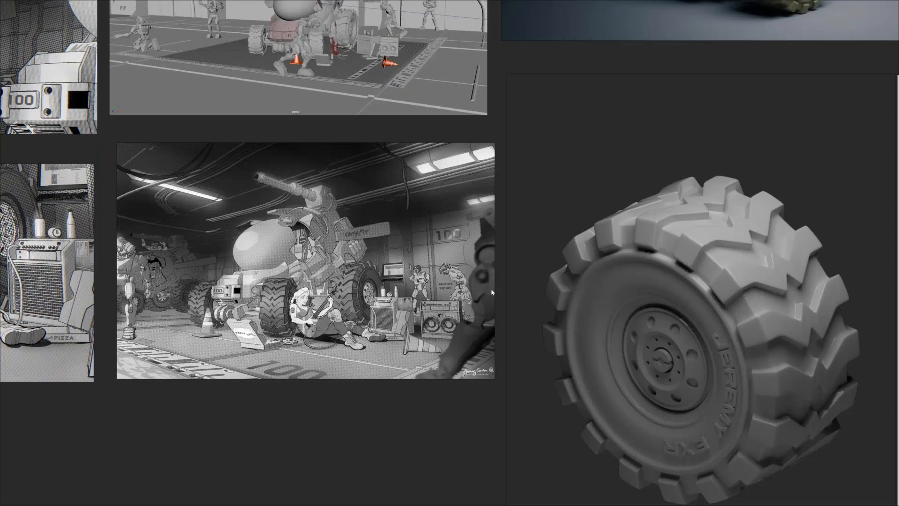
Examine the finished hangar illustration and its close-up of the amplifiers, laptop and background robots.
scroll(434, 217, up, 3)
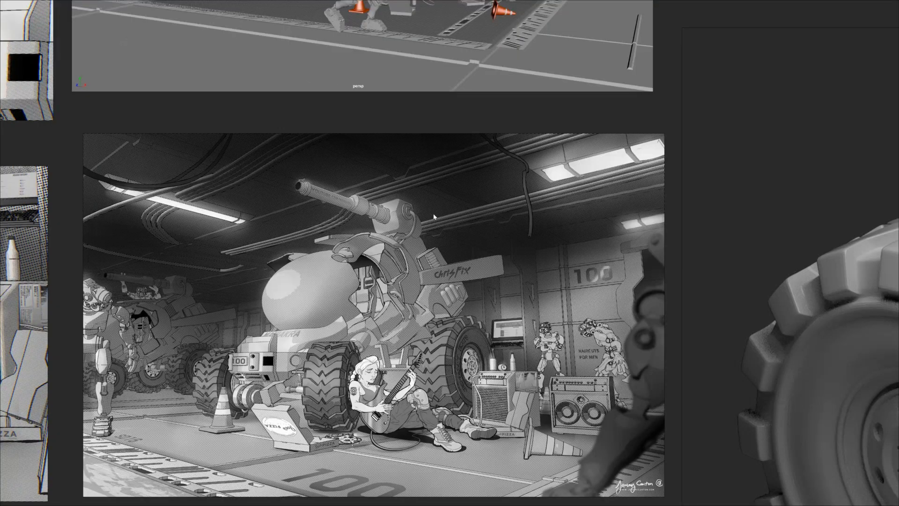
scroll(434, 216, up, 2)
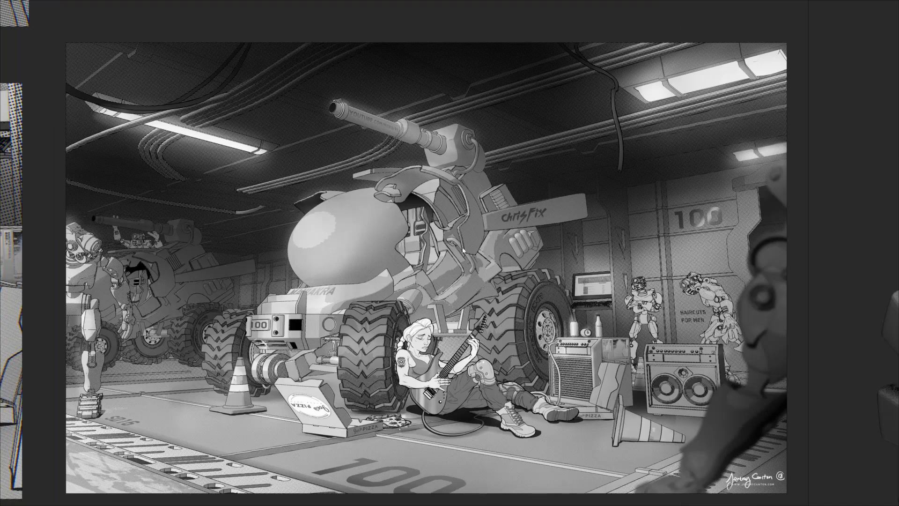
scroll(462, 250, up, 2)
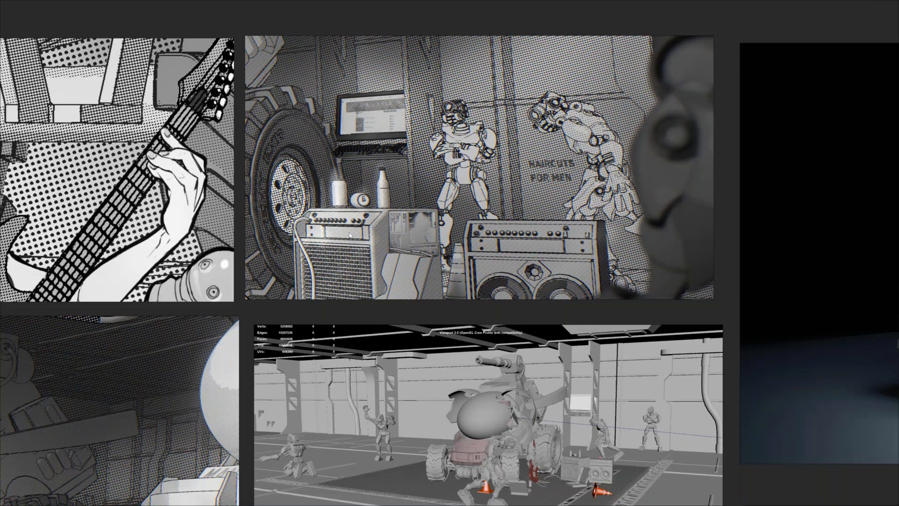
scroll(350, 236, up, 2)
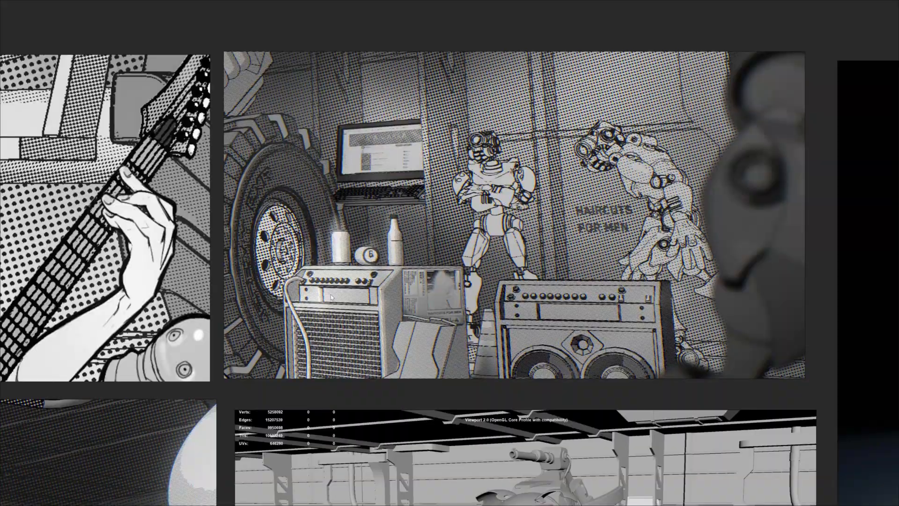
scroll(331, 297, down, 3)
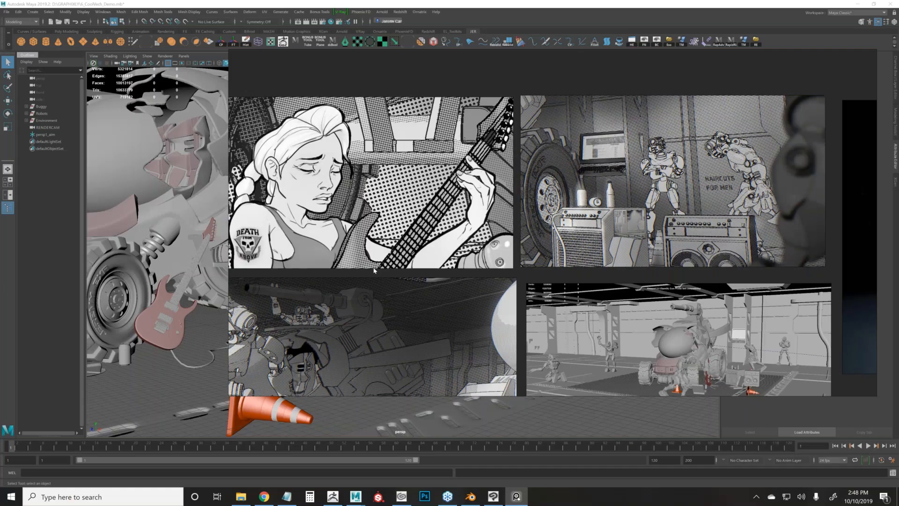
Switch back to Maya, select the hangar wall and view the scene from several angles.
key(alt+Tab)
drag(373, 270, 304, 257)
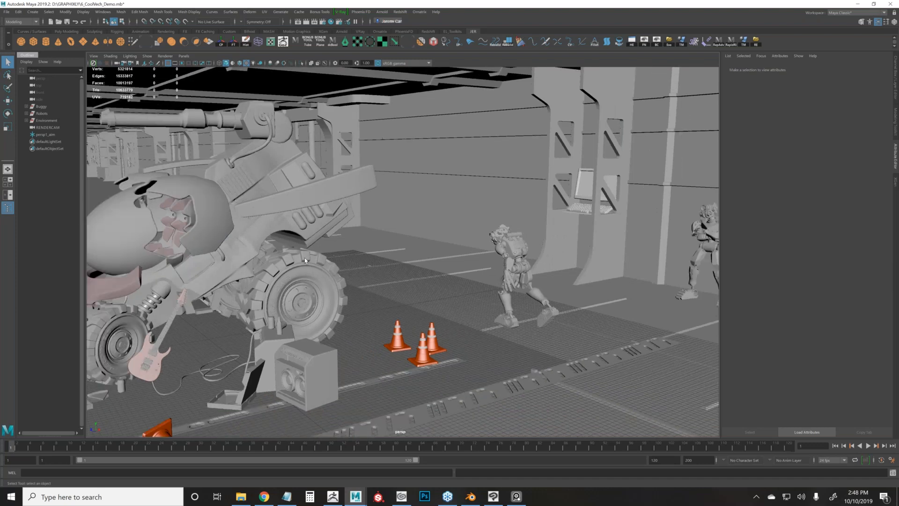
mouse_move(480, 238)
mouse_down()
mouse_move(457, 247)
mouse_move(478, 244)
mouse_up()
click(375, 235)
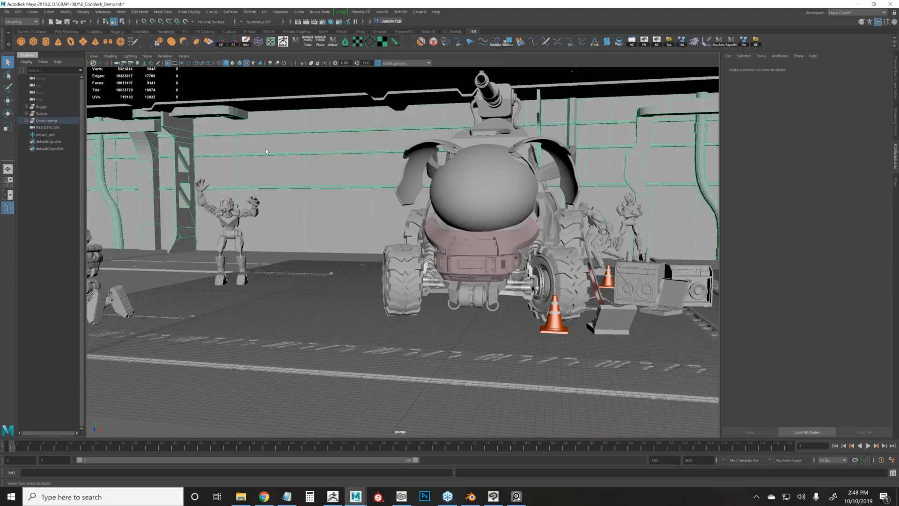
mouse_move(374, 235)
mouse_down()
mouse_move(396, 236)
mouse_move(384, 236)
mouse_up()
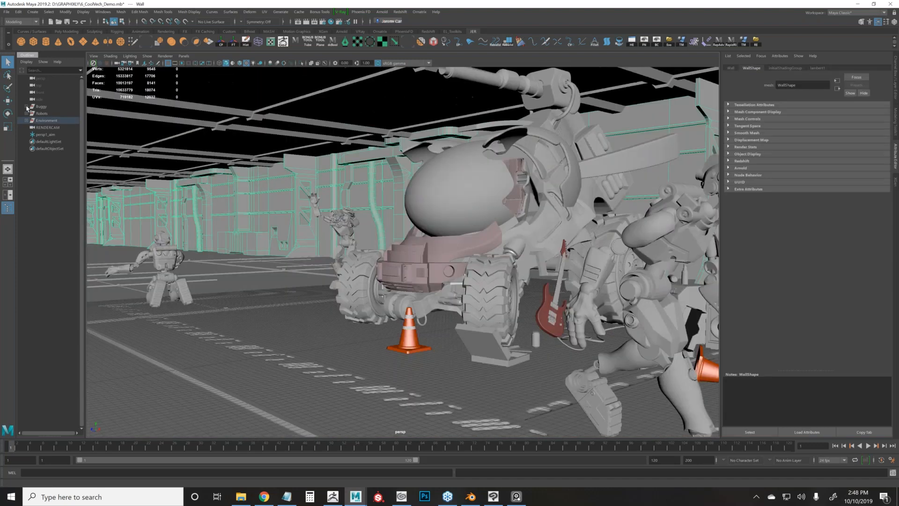
Expand the Robots group and unhide the FG2 and FG3 robots.
click(26, 113)
click(44, 127)
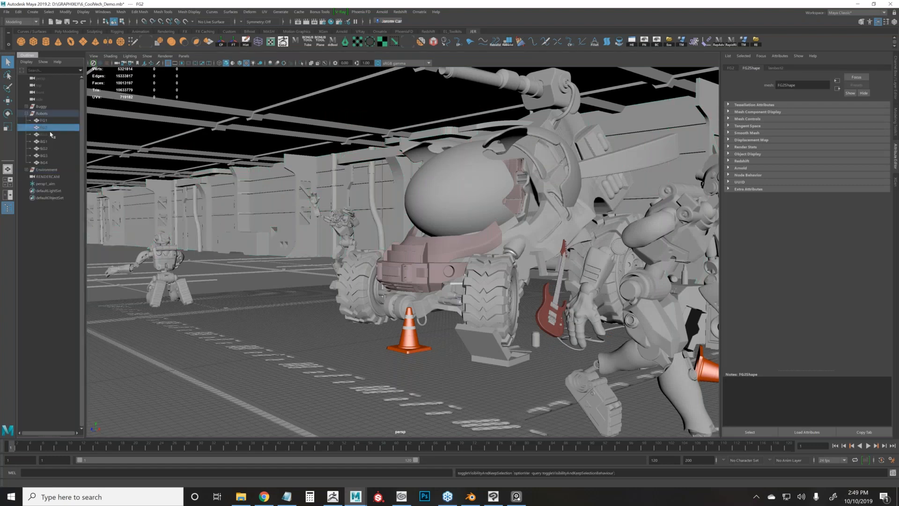
key(w)
drag(539, 276, 343, 284)
drag(406, 285, 365, 263)
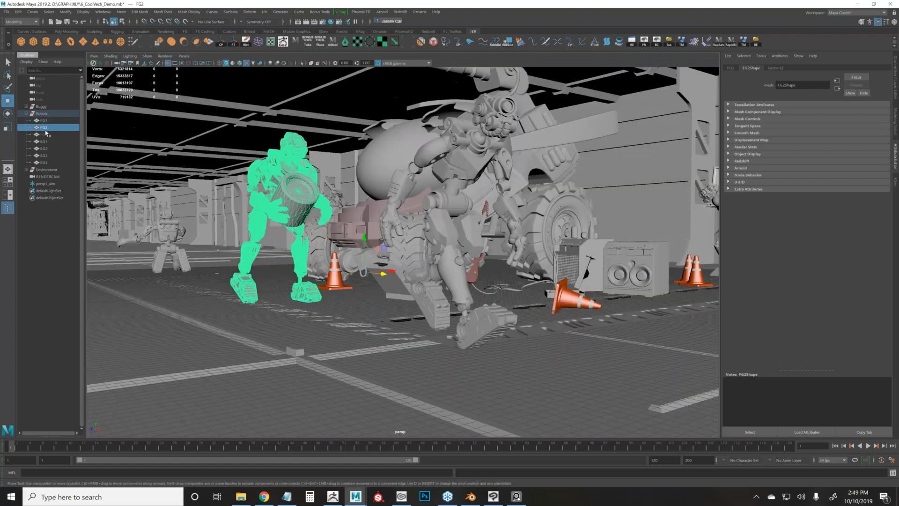
click(46, 134)
key(shift+h)
drag(450, 286, 375, 270)
Hide the FG2 robot holding the barrel and the large walking robot in front of the buggy.
click(300, 178)
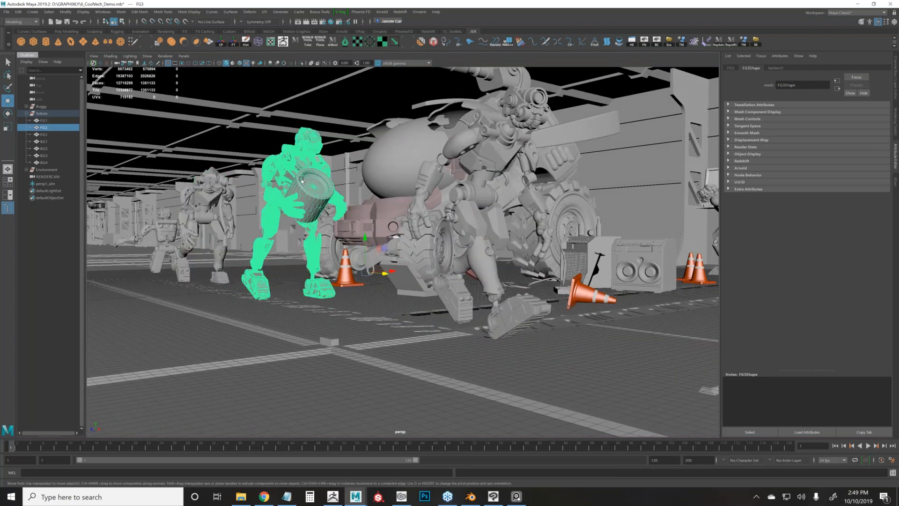
key(ctrl+h)
click(483, 172)
key(ctrl+h)
drag(483, 172, 477, 206)
Select the waving robot and the buggy body in turn, clear the selection and view the buggy from different sides.
click(323, 211)
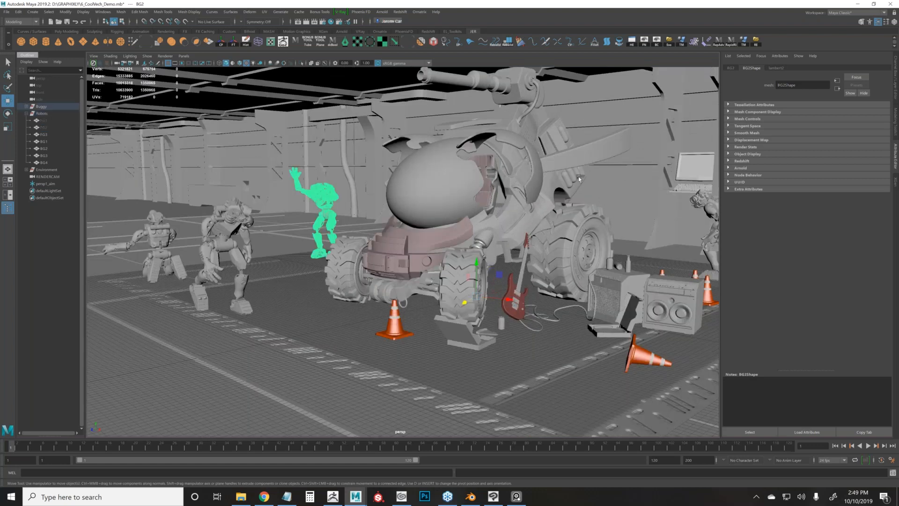
click(433, 210)
drag(565, 235, 477, 210)
key(q)
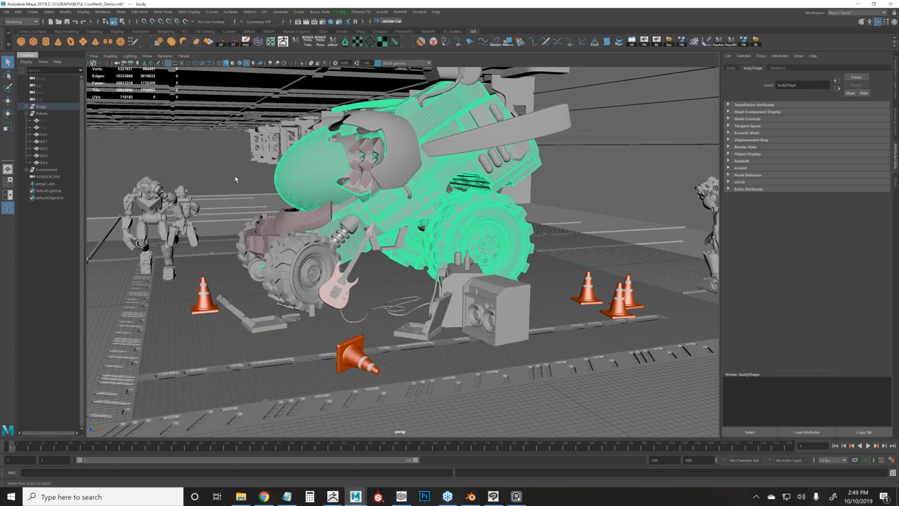
click(236, 178)
drag(384, 248, 435, 251)
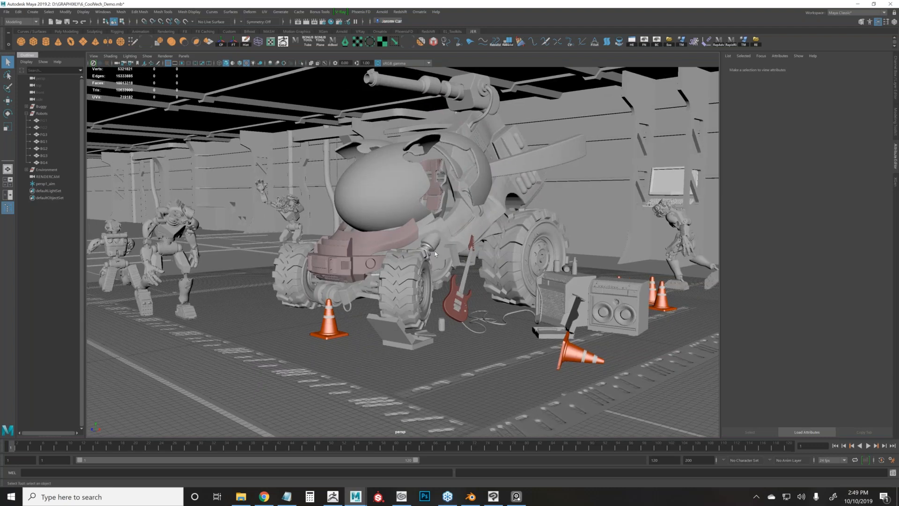
Select the buggy body and the twin-speaker amplifier in turn in the hangar scene.
click(466, 232)
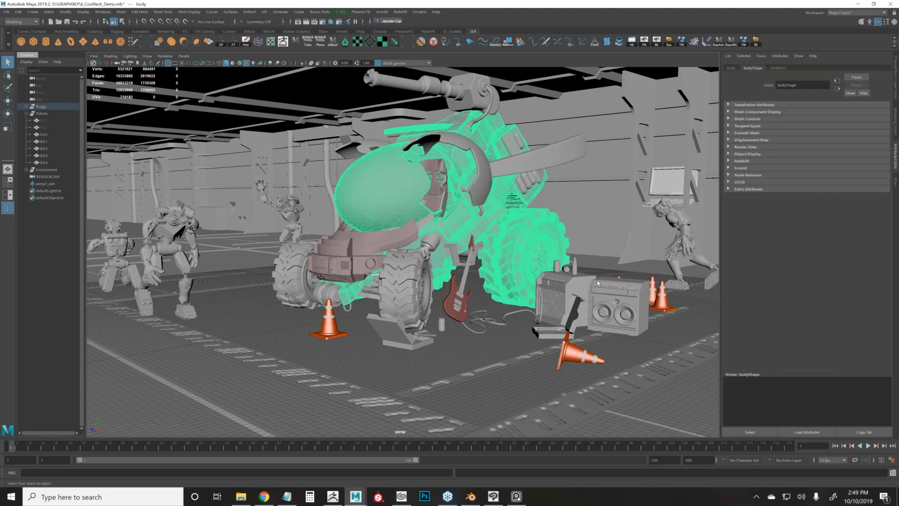
click(598, 283)
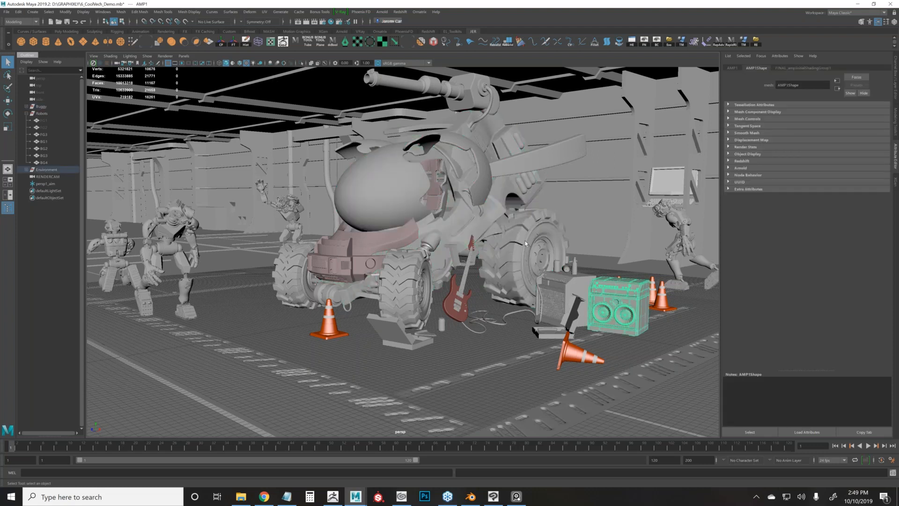
Switch to Clip Studio Paint and examine the buggy, robot and guitarist in the finished illustration, both close up and as a whole.
click(499, 497)
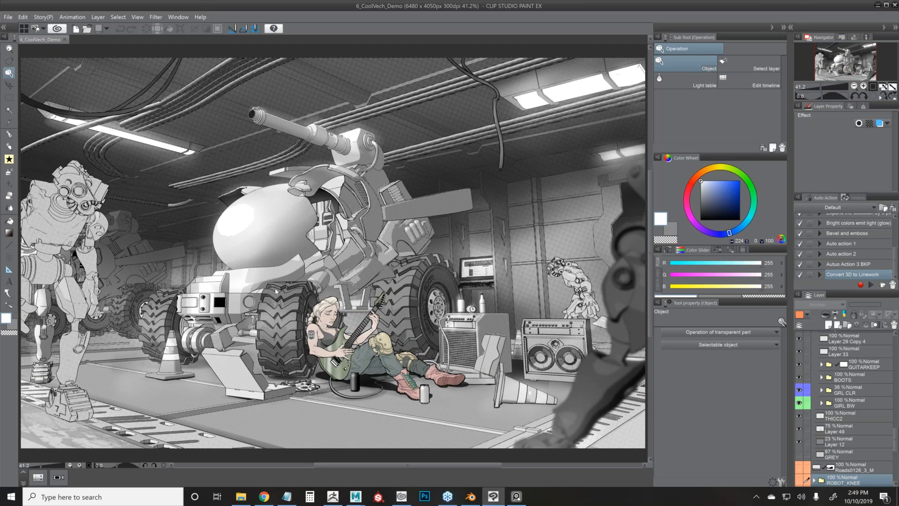
scroll(276, 291, up, 1)
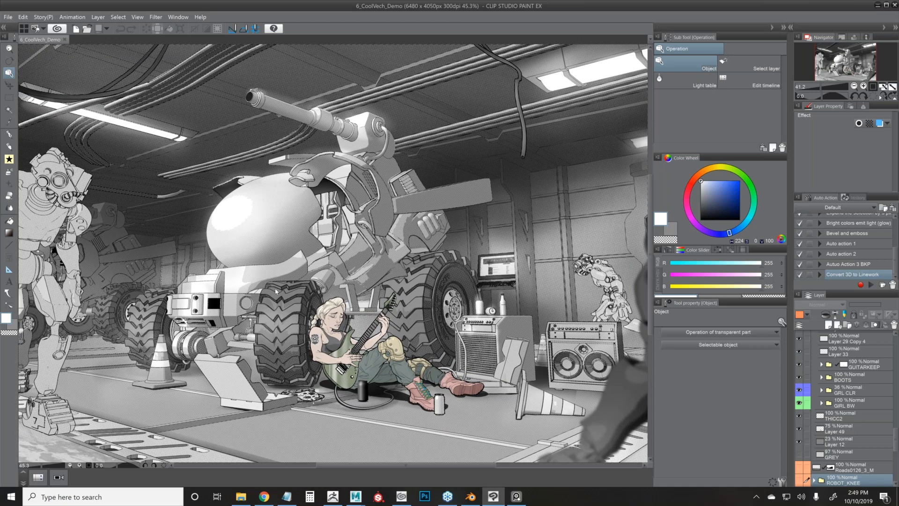
scroll(275, 291, up, 3)
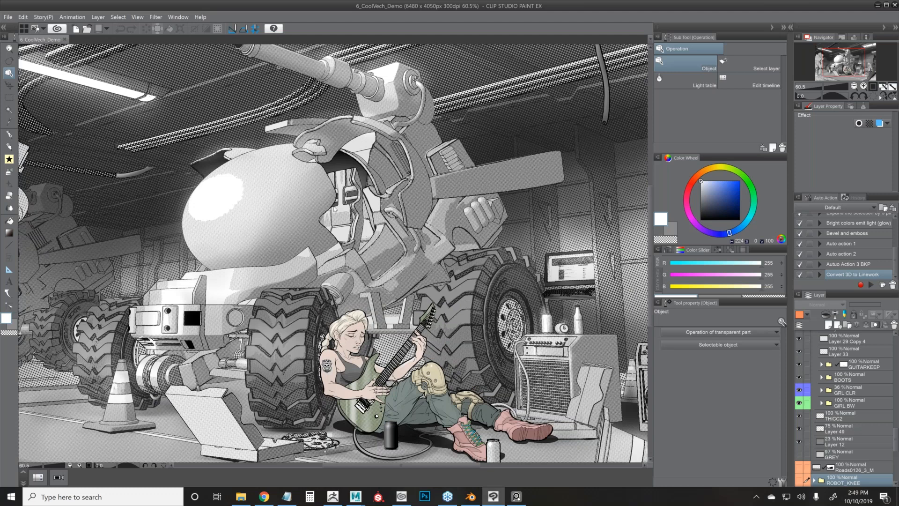
scroll(333, 209, up, 3)
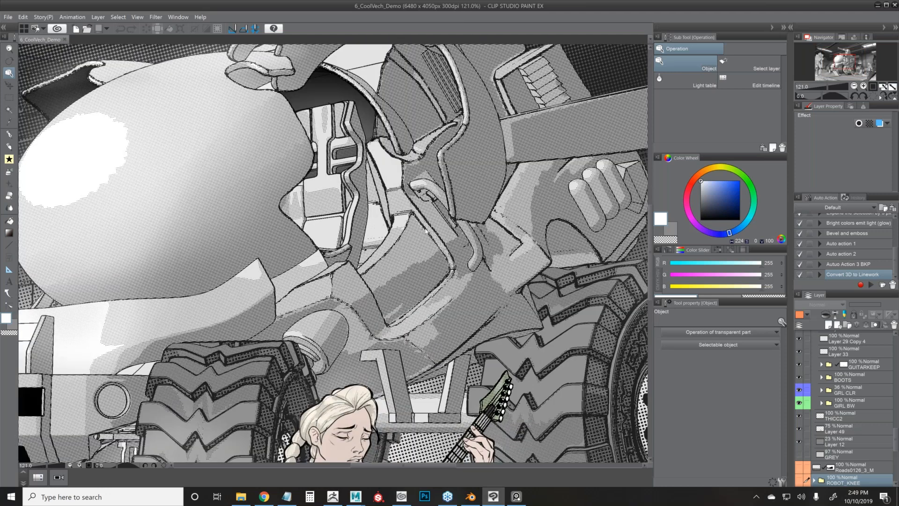
scroll(426, 230, down, 2)
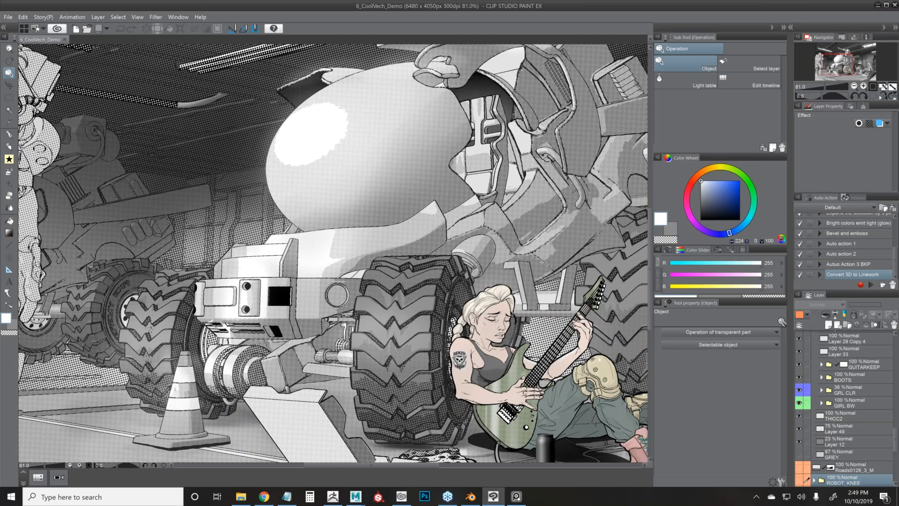
scroll(475, 253, down, 1)
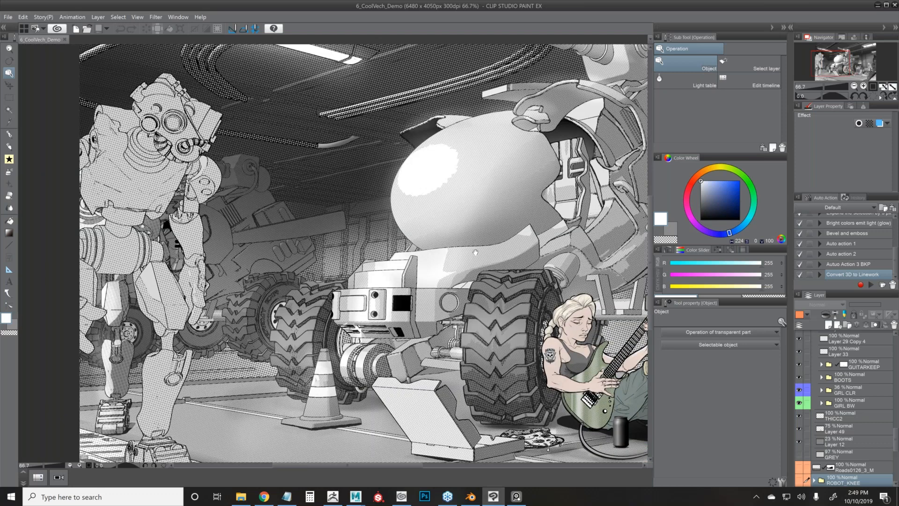
scroll(475, 252, down, 1)
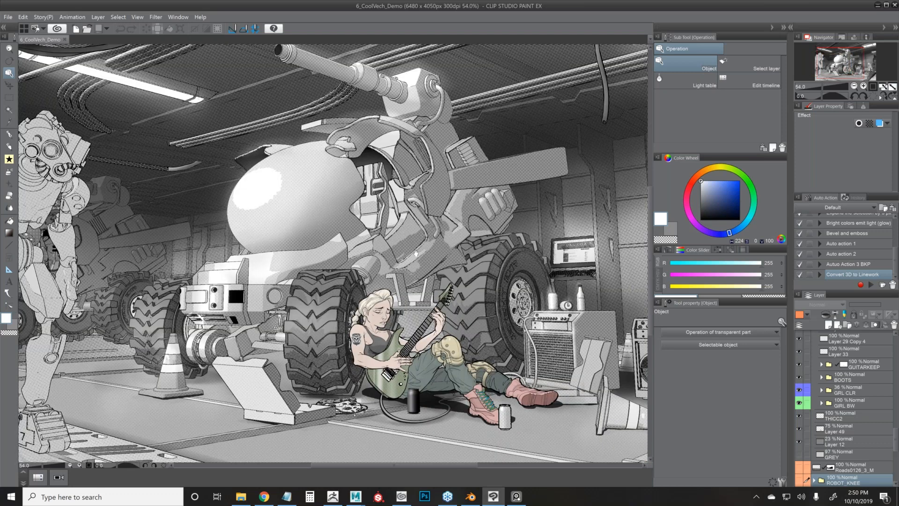
scroll(416, 253, down, 1)
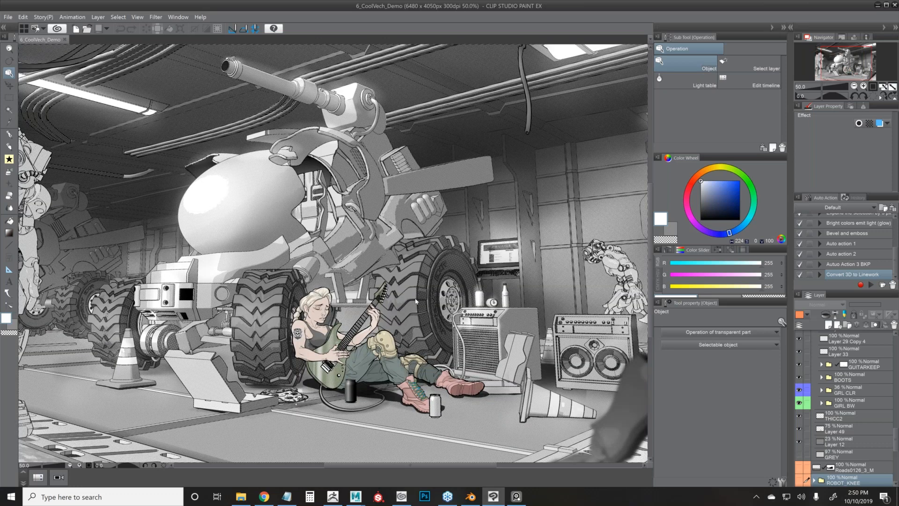
scroll(416, 302, down, 1)
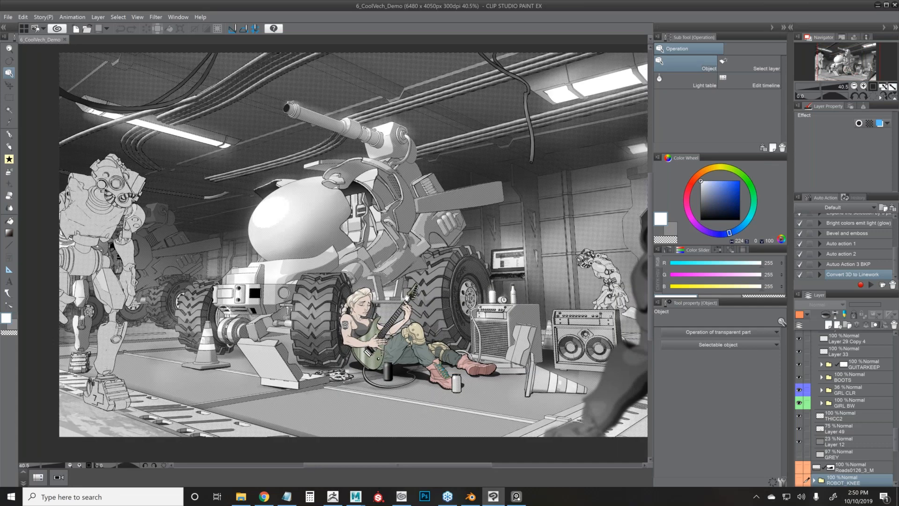
drag(407, 298, 378, 310)
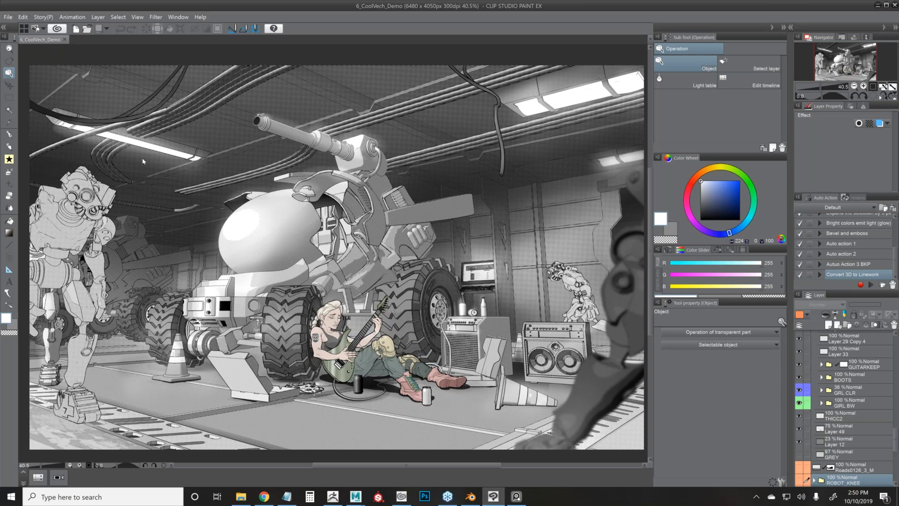
Open EndGame.clip from the 8_Thanos folder inside GRAPHIXLY.
click(8, 17)
click(36, 48)
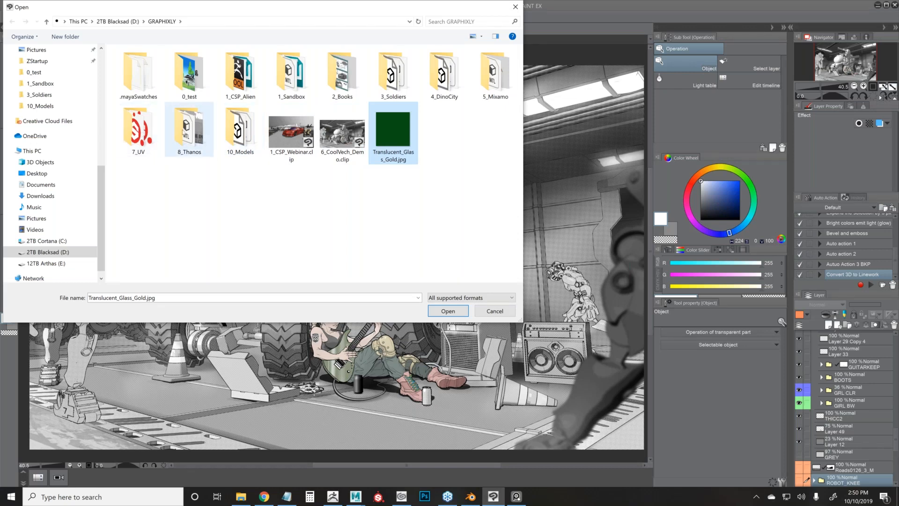
double_click(183, 132)
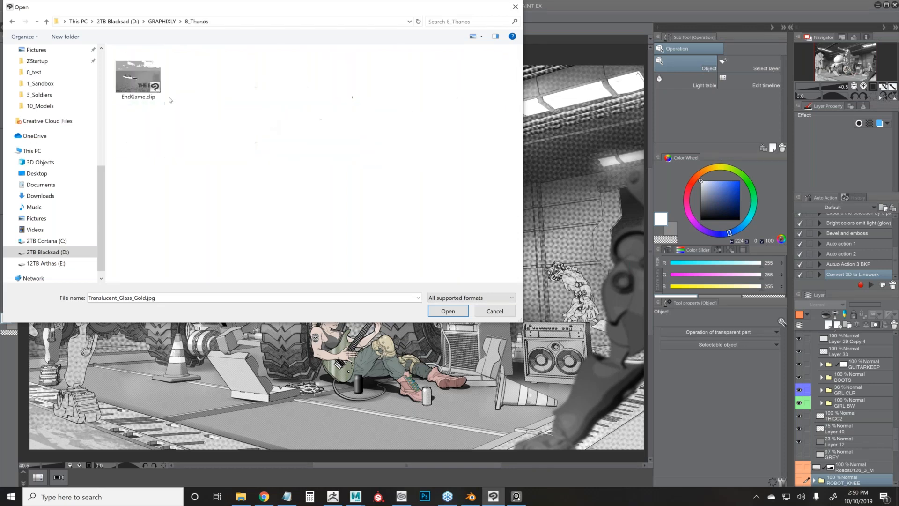
click(138, 75)
click(444, 312)
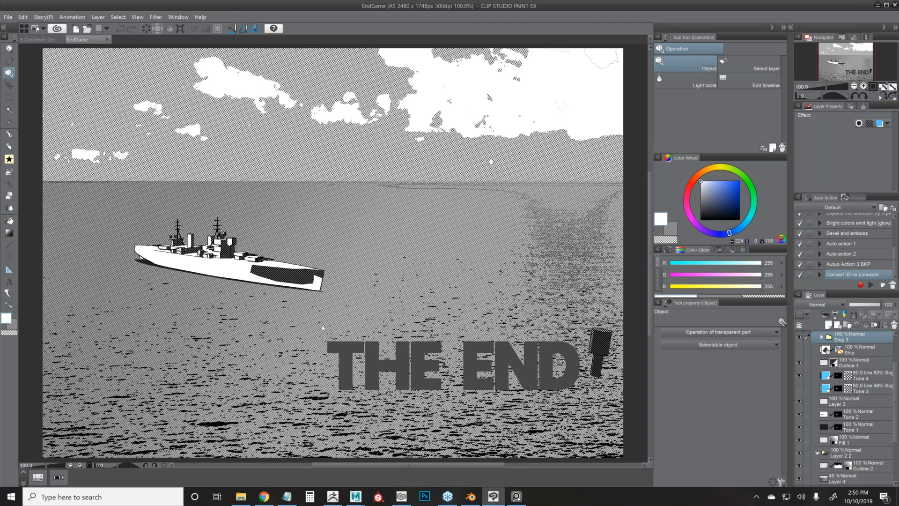
Create a new A5 illustration canvas of 2480 x 1748 px at 300 dpi.
click(8, 17)
click(21, 32)
key(Return)
click(8, 18)
click(28, 47)
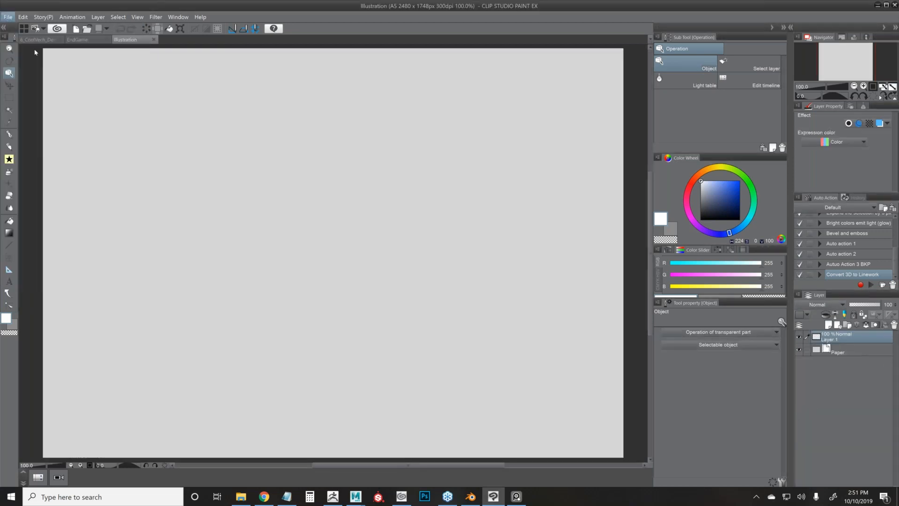
click(495, 311)
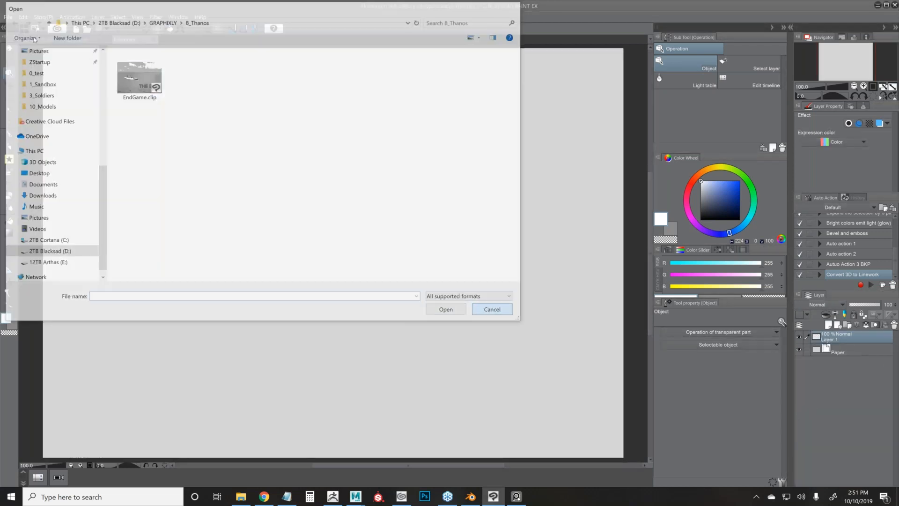
Import the 3D model Helicopter_UH60.obj from the 10_Models folder into the new canvas.
click(8, 17)
mouse_move(43, 151)
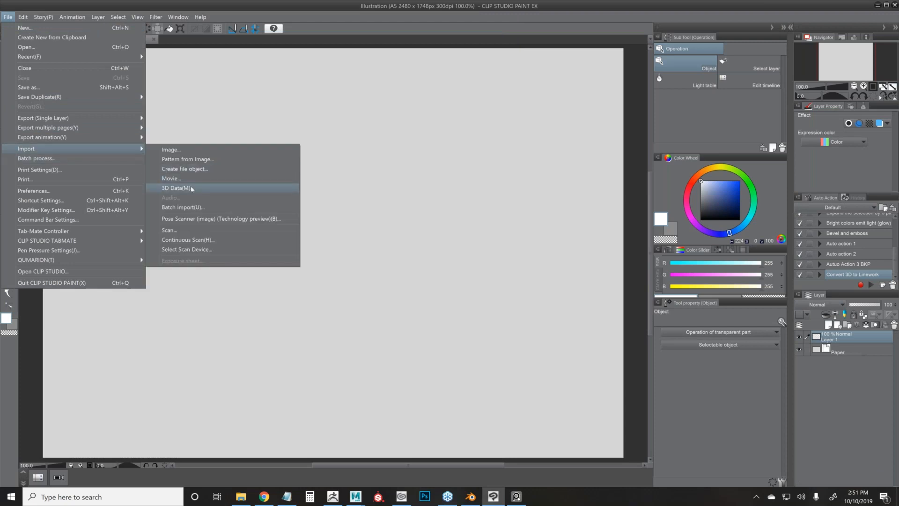
click(178, 182)
click(158, 20)
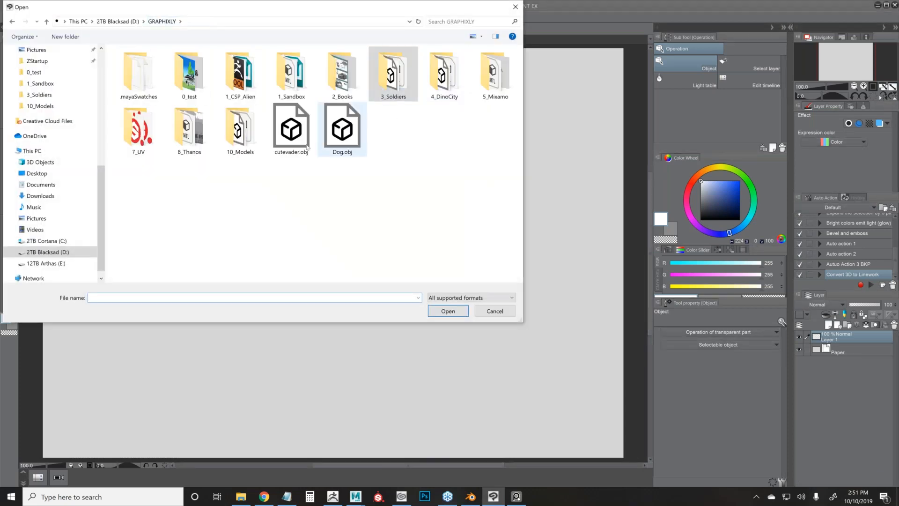
double_click(240, 131)
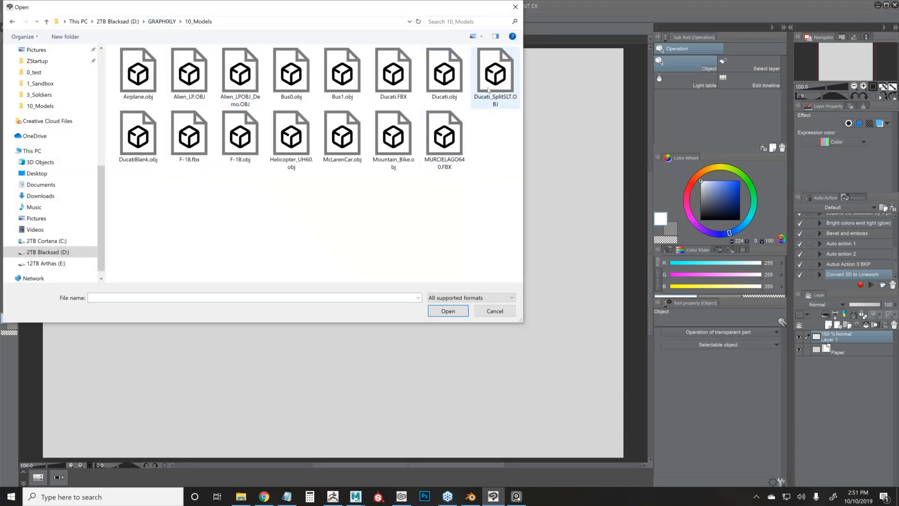
click(291, 136)
click(448, 311)
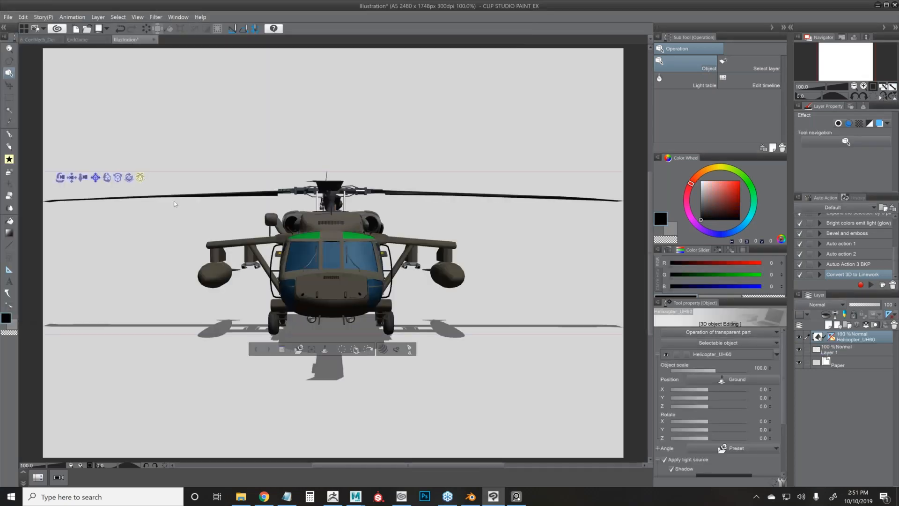
Turn the helicopter to a three-quarter view, rotated about 15, 34 and 9 degrees, and move it farther back and above the ground.
mouse_move(384, 295)
mouse_down()
mouse_move(413, 270)
mouse_move(373, 285)
mouse_up()
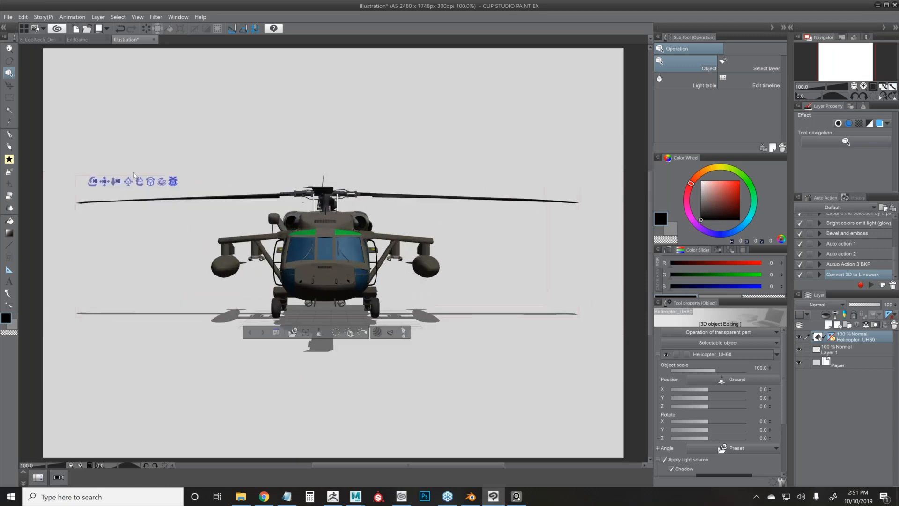
drag(160, 182, 220, 186)
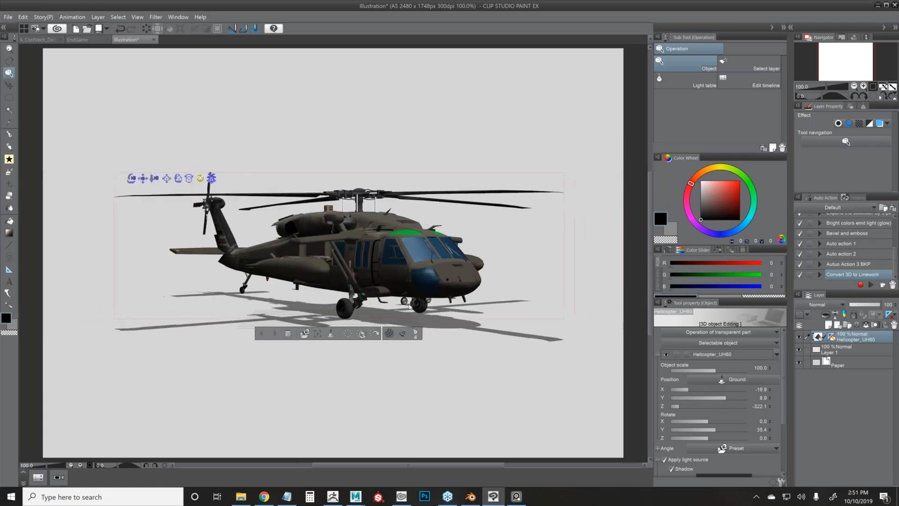
drag(735, 298, 735, 272)
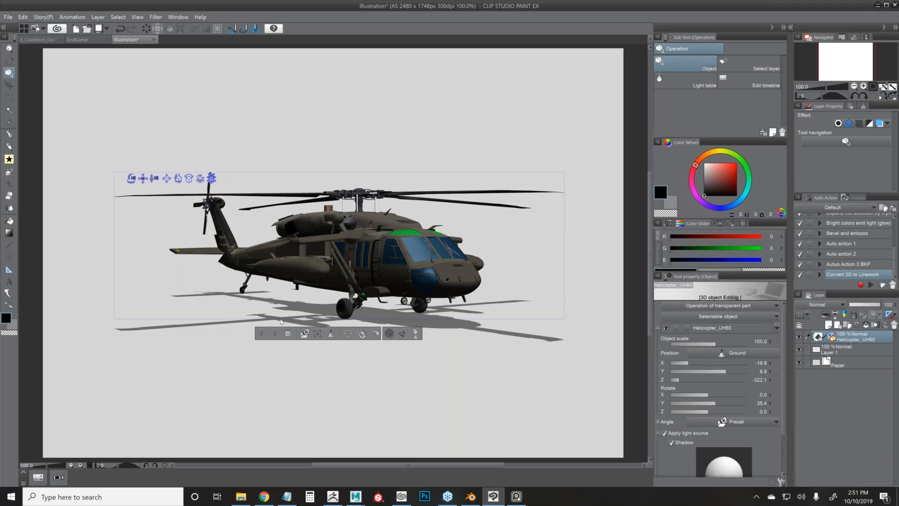
drag(211, 178, 229, 310)
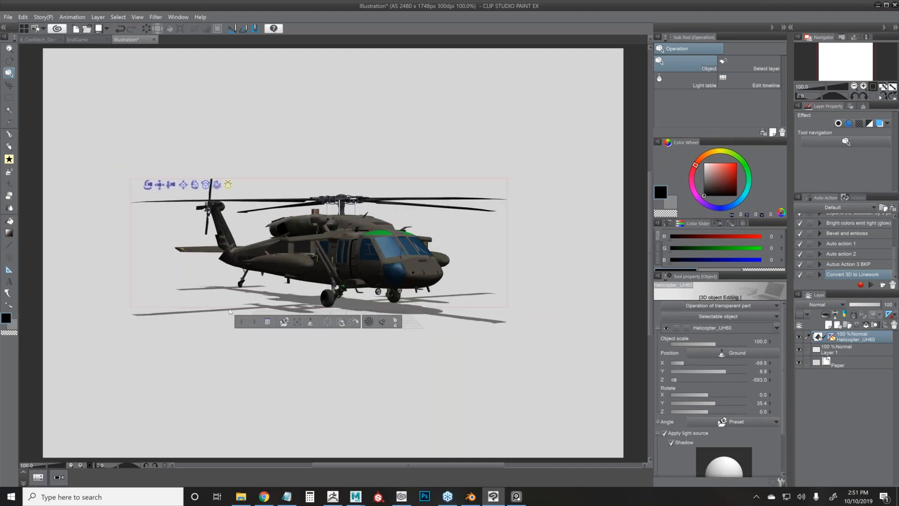
drag(194, 185, 198, 190)
drag(177, 150, 182, 117)
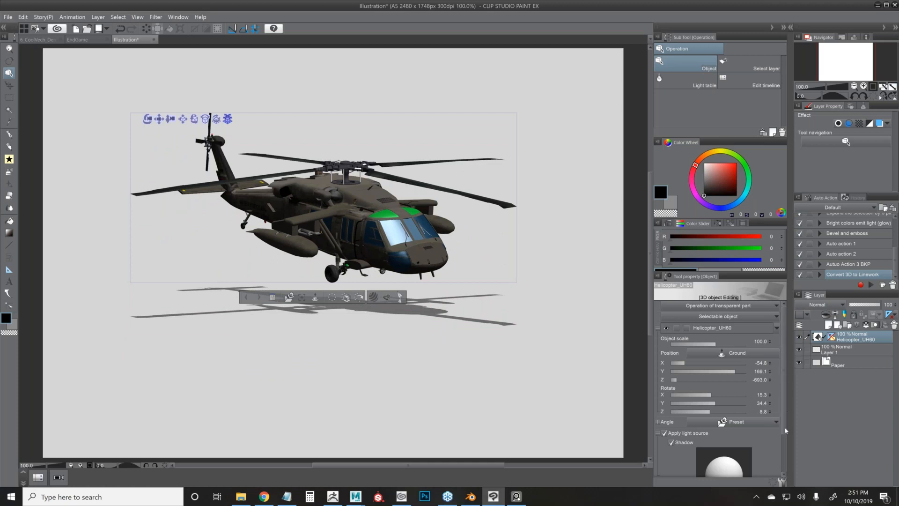
Toggle the helicopter's Apply light source option off and on repeatedly to compare its shaded and flat looks.
scroll(786, 430, down, 2)
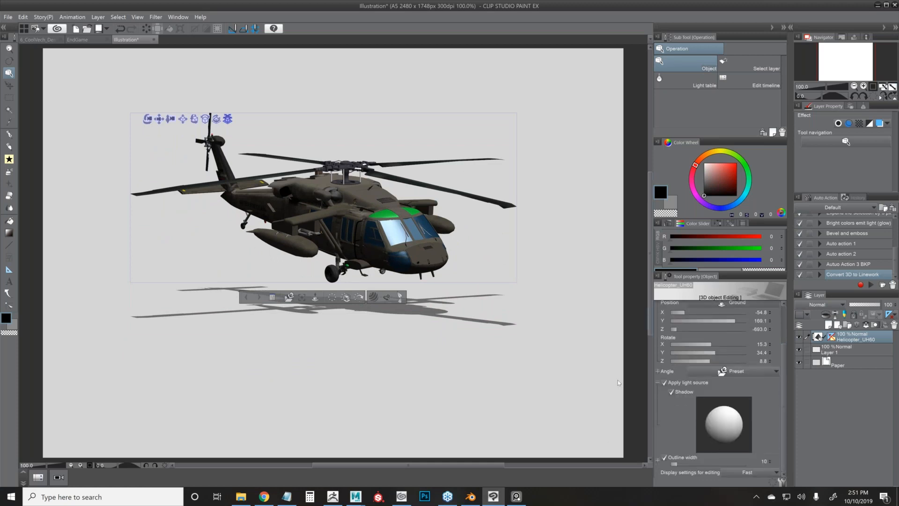
click(9, 85)
click(9, 73)
click(665, 383)
click(667, 382)
click(666, 382)
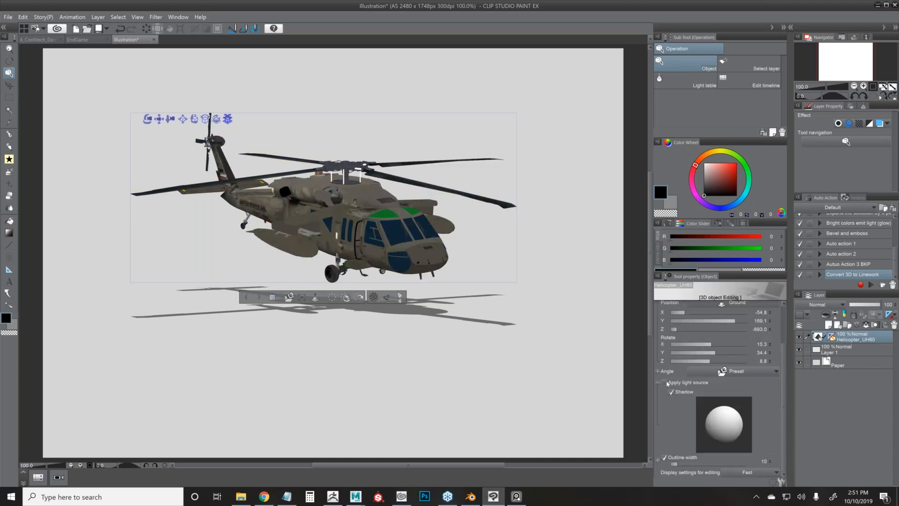
click(667, 383)
click(667, 382)
click(667, 382)
click(667, 382)
click(666, 382)
click(667, 382)
Toggle the helicopter's Shadow option to compare both looks, leaving the shadow turned off.
click(671, 392)
click(672, 392)
click(669, 393)
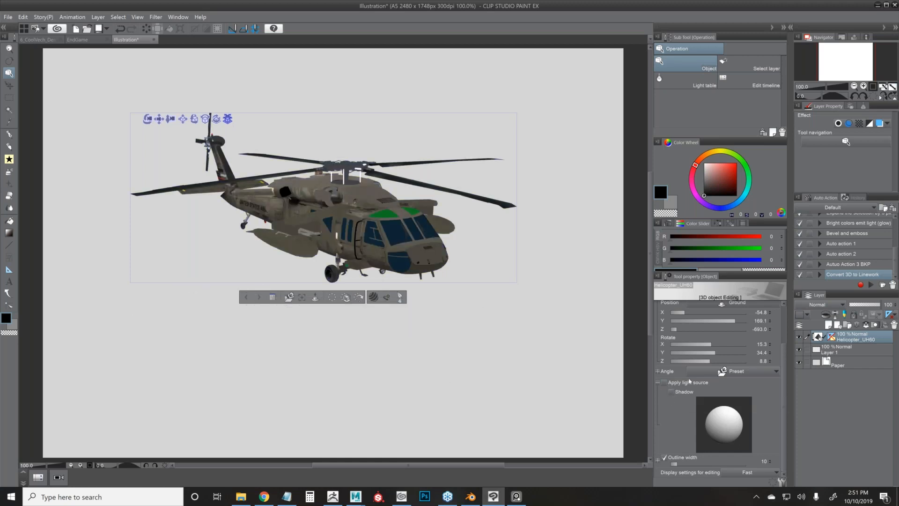
click(671, 393)
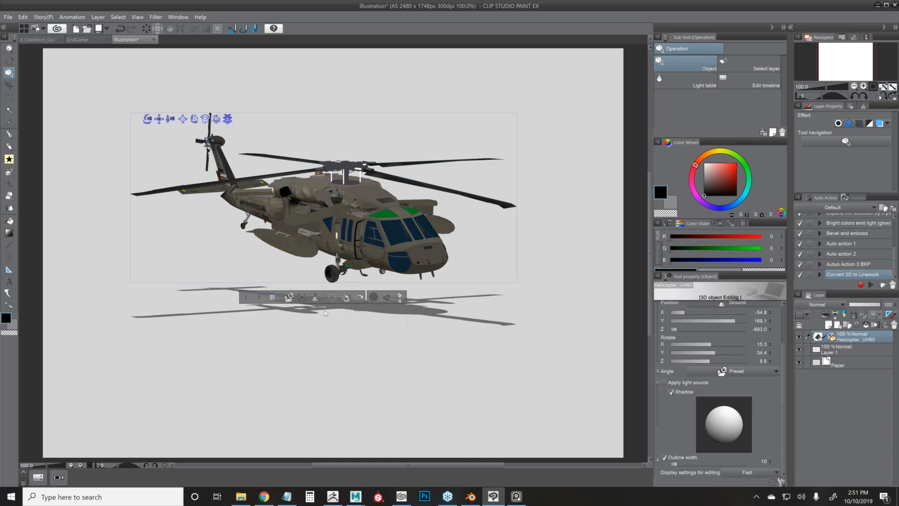
click(671, 393)
Turn Apply light source on for the helicopter and adjust the direction of the light.
click(663, 383)
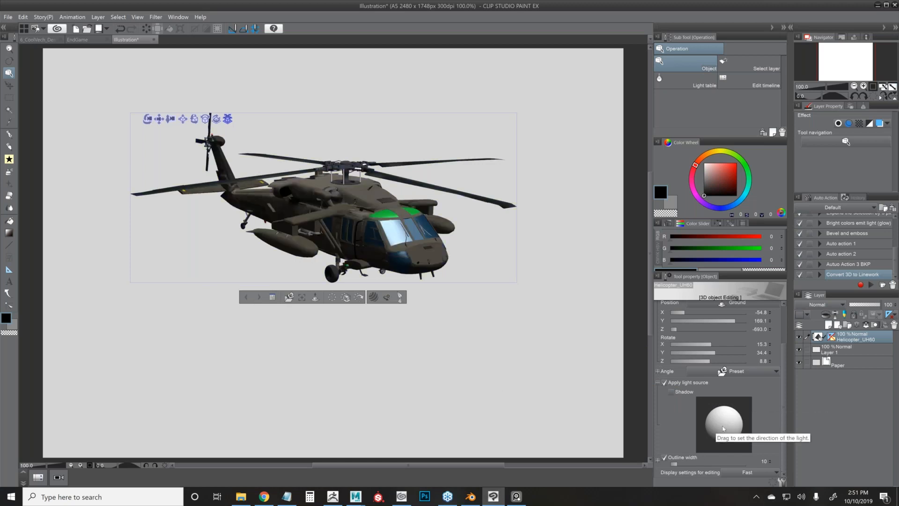
mouse_move(724, 430)
mouse_down()
mouse_move(720, 409)
mouse_move(728, 455)
mouse_move(724, 422)
mouse_move(735, 419)
mouse_up()
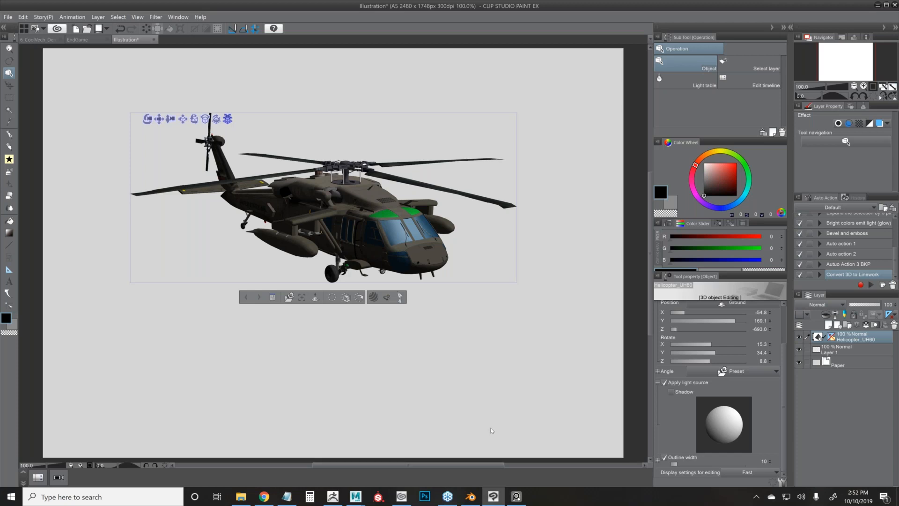
Switch to Blender and move the Cute Darth Vader model to about X -10.4 m, Y 8.3 m, Z -4.0 m.
click(469, 499)
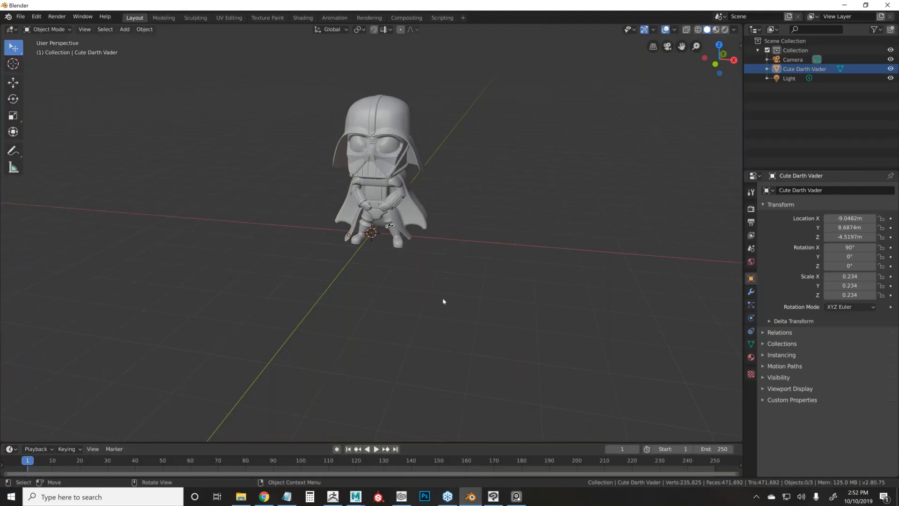
drag(443, 301, 458, 241)
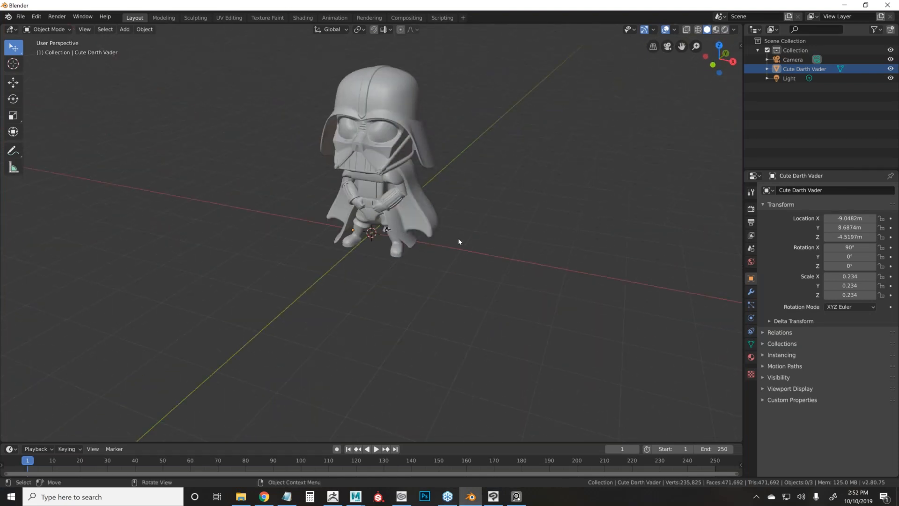
click(393, 247)
key(g)
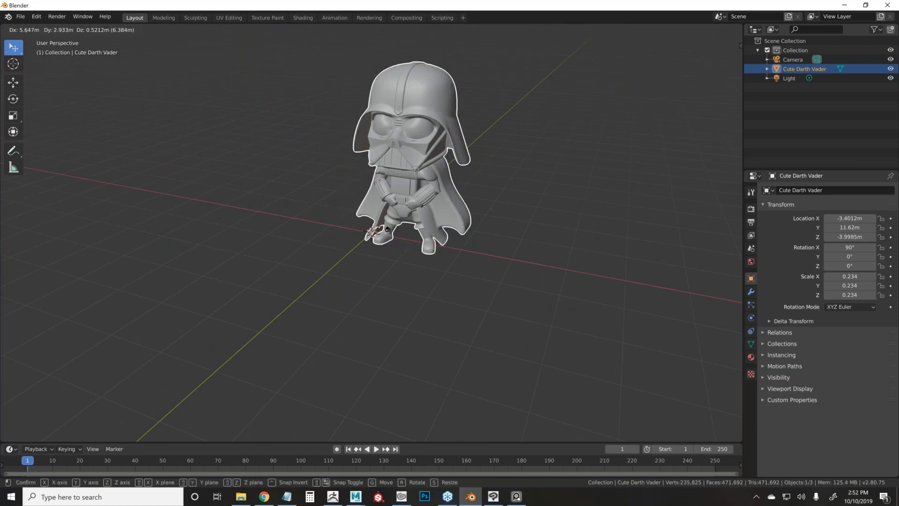
click(652, 214)
key(g)
click(387, 230)
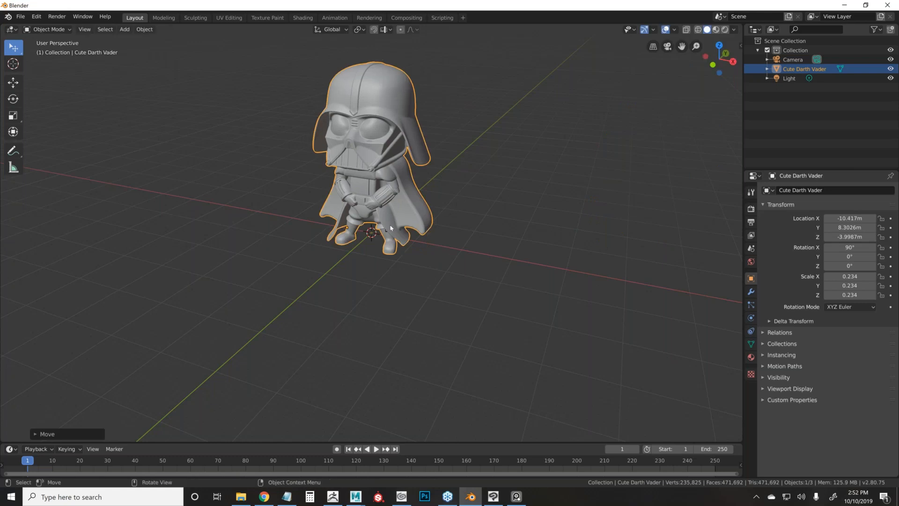
Examine the whole Darth Vader figure from near and far, in three-quarter and nearly frontal view.
scroll(387, 230, up, 4)
scroll(386, 230, up, 5)
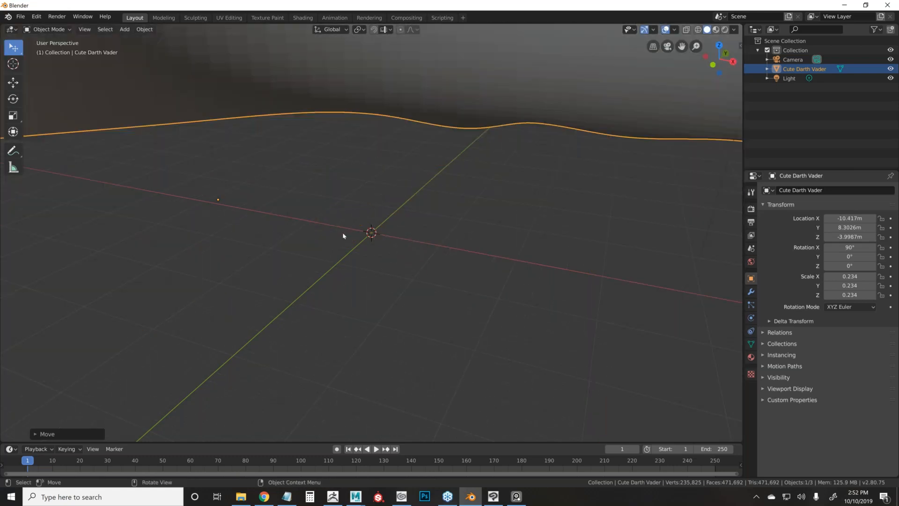
scroll(343, 235, down, 8)
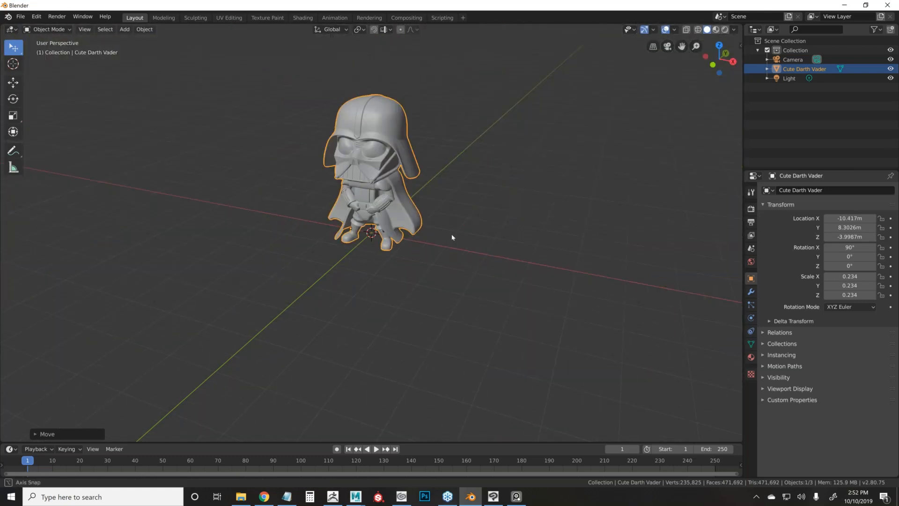
drag(452, 238, 417, 231)
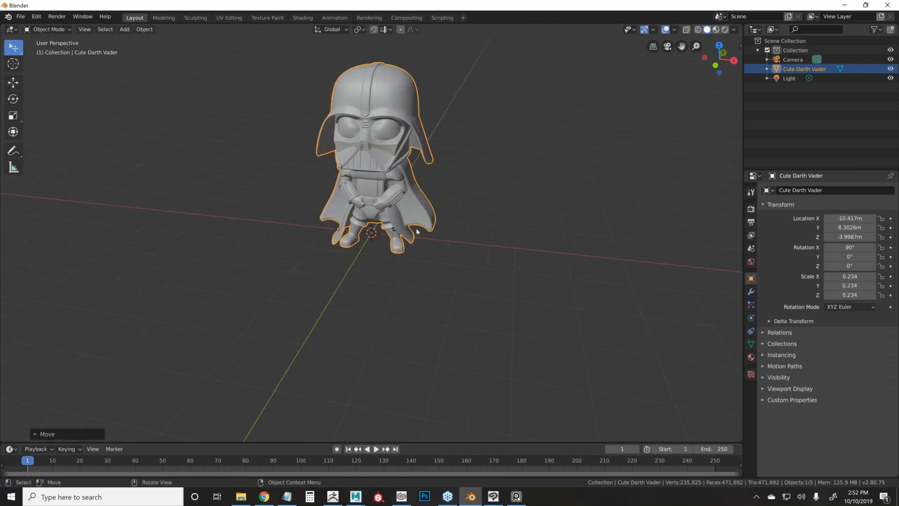
Examine the Darth Vader model's legs, boots and lower cape up close from several angles.
scroll(417, 231, up, 3)
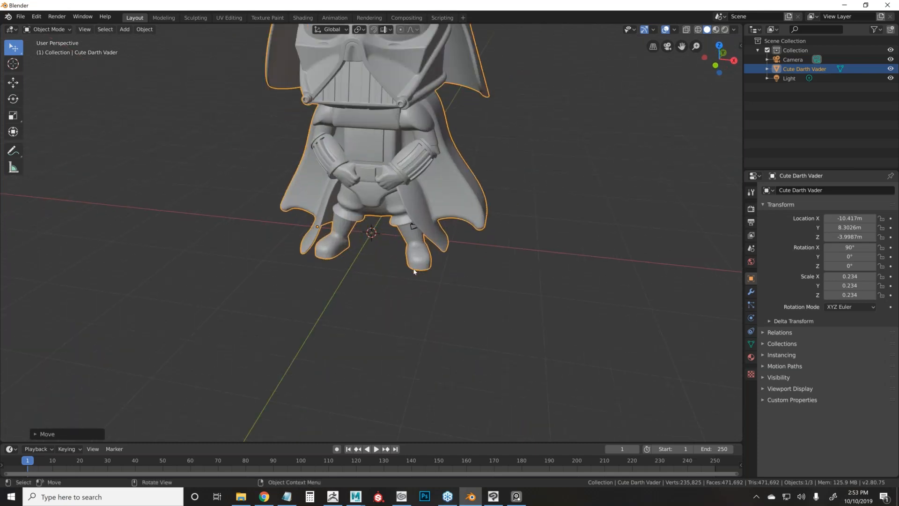
scroll(414, 270, up, 4)
drag(414, 271, 479, 258)
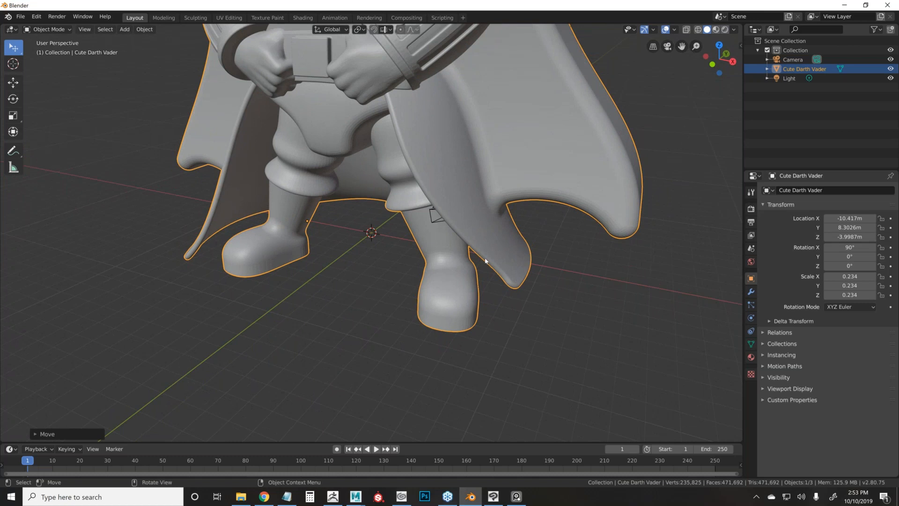
mouse_move(500, 260)
mouse_down()
mouse_move(484, 261)
mouse_move(497, 259)
mouse_up()
click(331, 265)
click(392, 187)
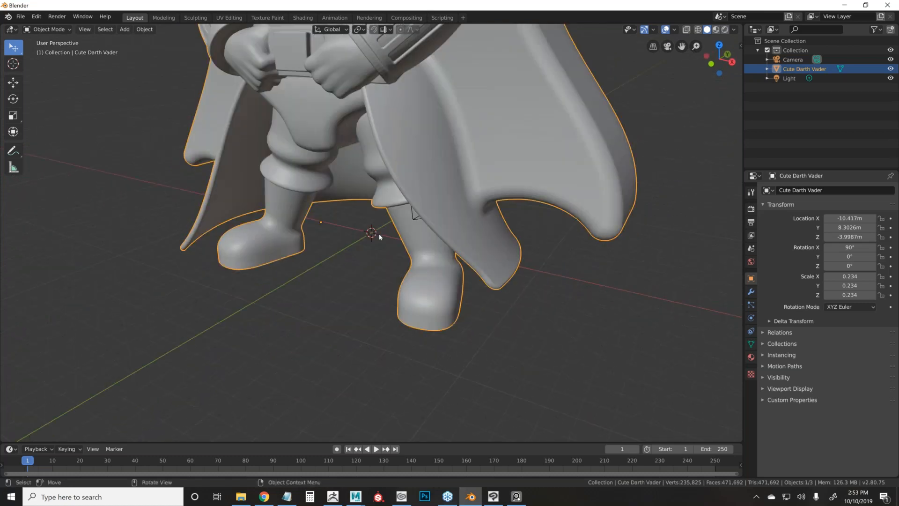
mouse_move(393, 267)
mouse_down()
mouse_move(361, 268)
mouse_move(403, 266)
mouse_up()
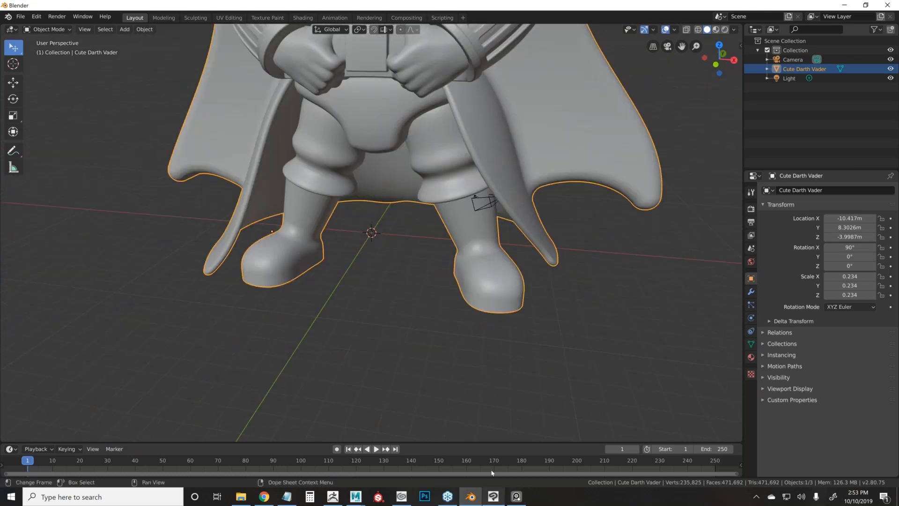
scroll(363, 225, down, 2)
scroll(365, 239, up, 4)
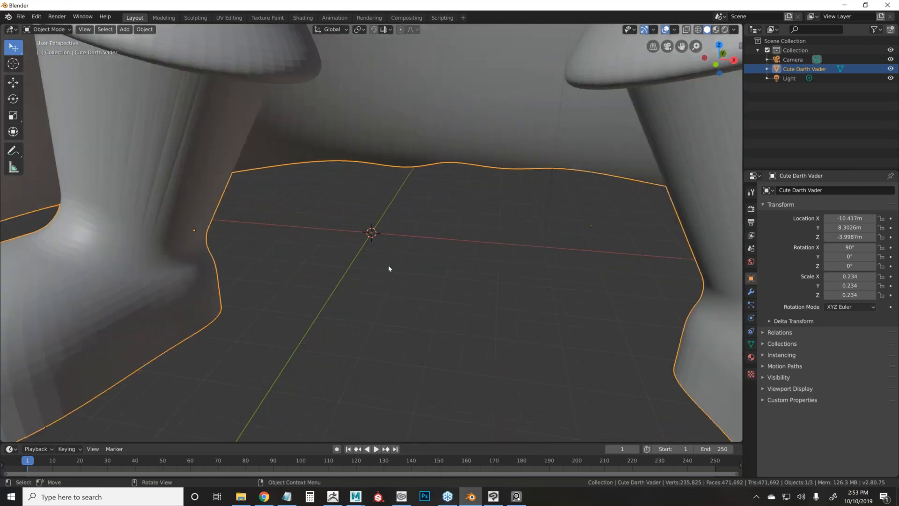
scroll(387, 267, down, 6)
drag(472, 285, 518, 233)
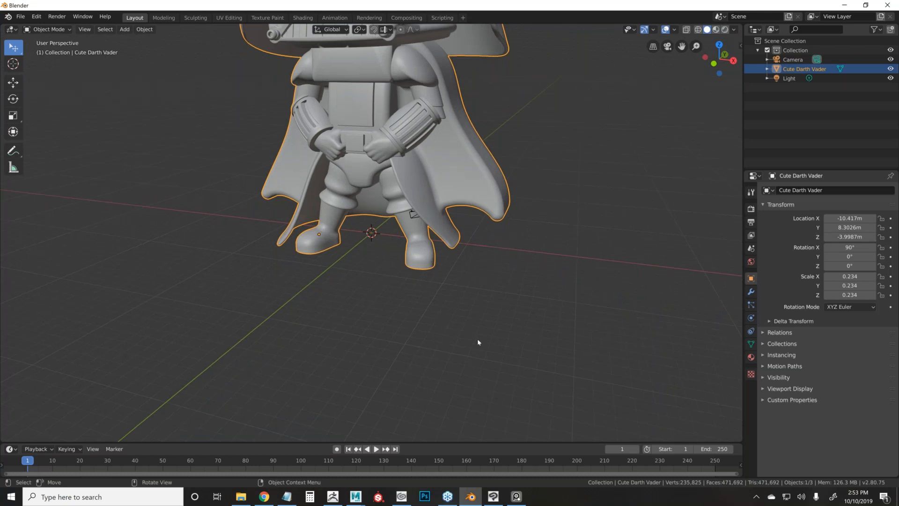
scroll(466, 281, down, 2)
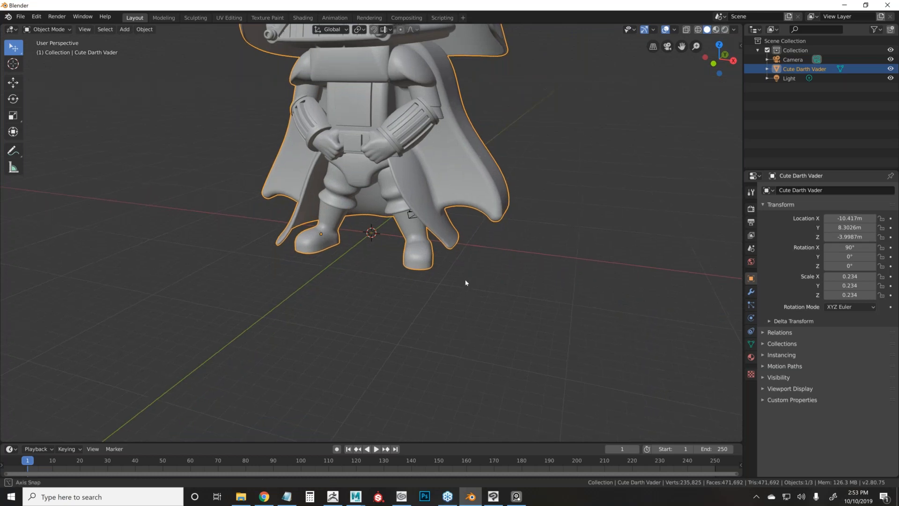
Switch back to Clip Studio Paint and enlarge the helicopter to an object scale of about 124.7.
click(493, 496)
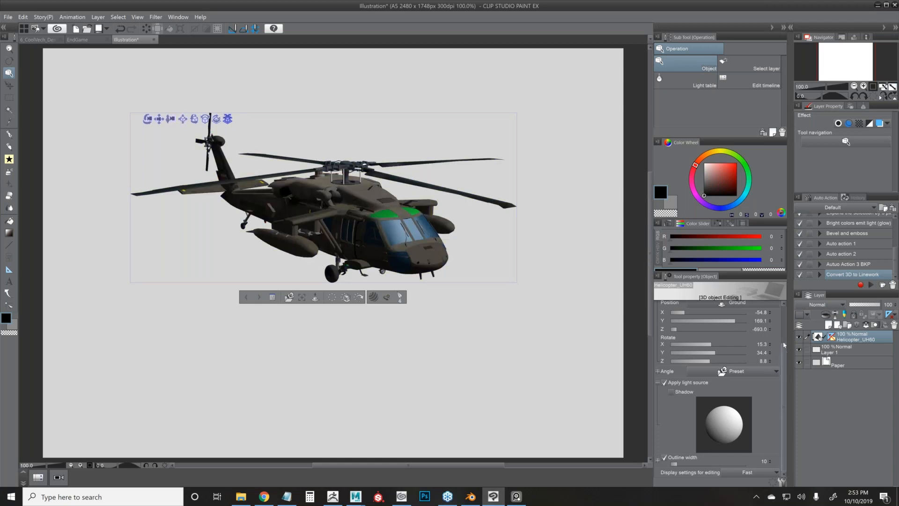
scroll(785, 329, up, 2)
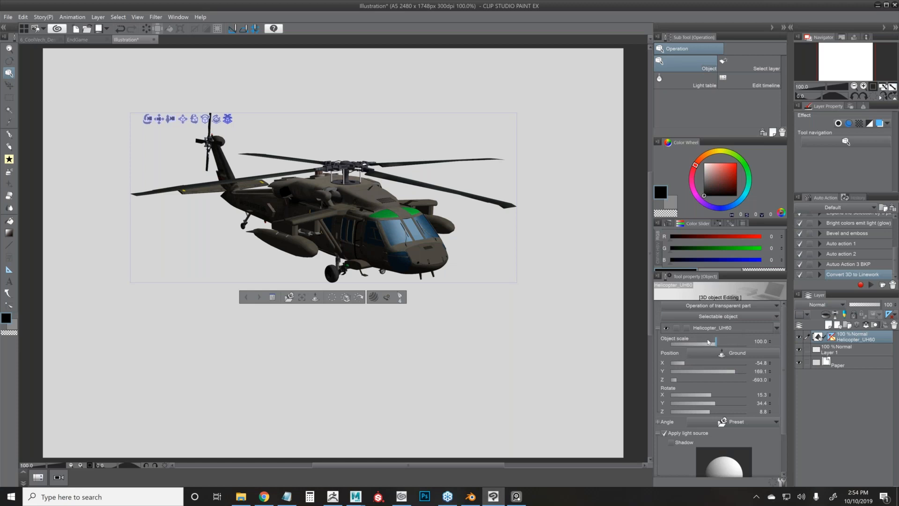
drag(715, 343, 712, 343)
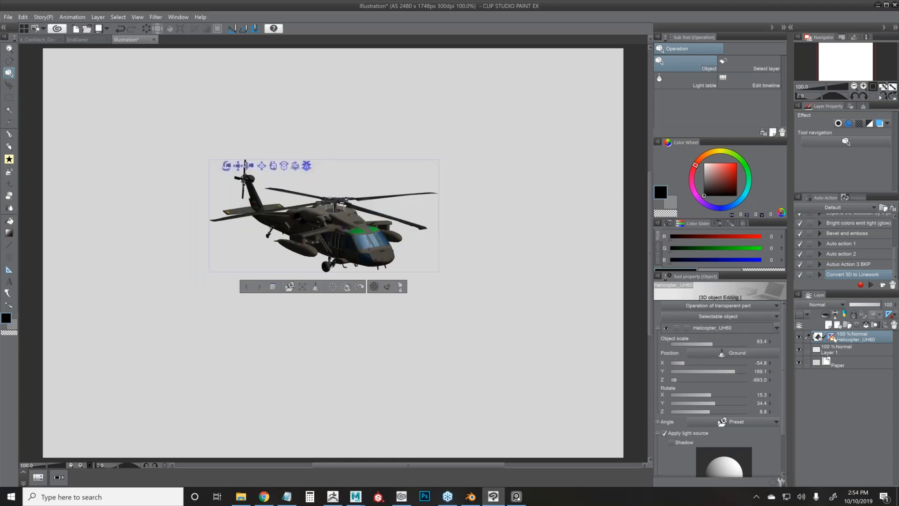
click(829, 338)
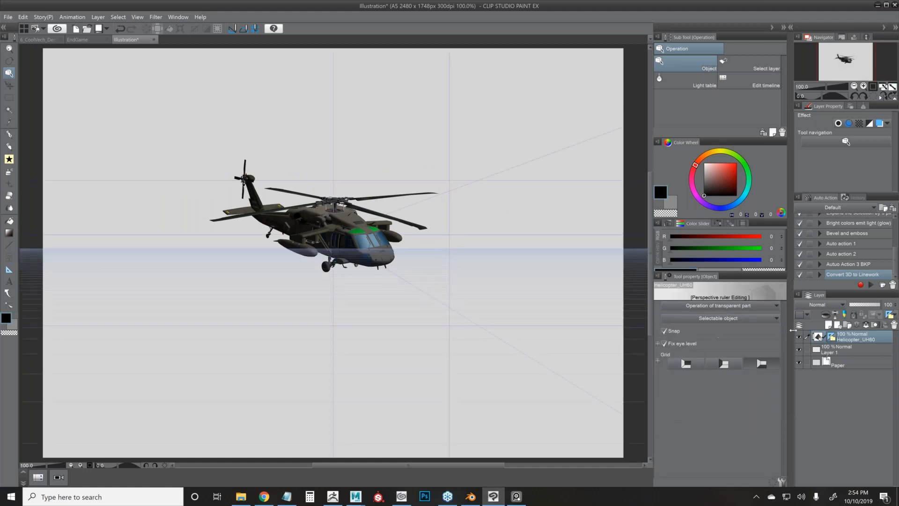
click(819, 337)
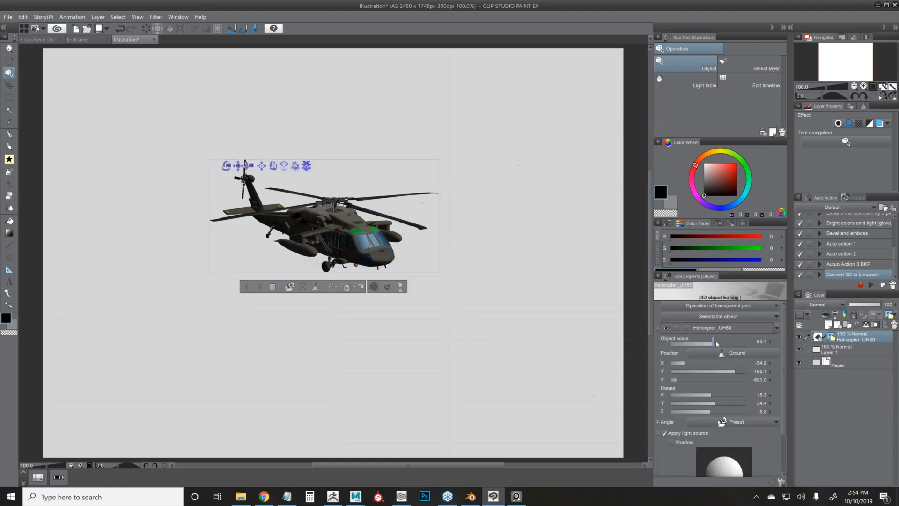
click(706, 342)
mouse_move(706, 342)
mouse_down()
mouse_move(723, 342)
mouse_move(697, 345)
mouse_move(717, 343)
mouse_up()
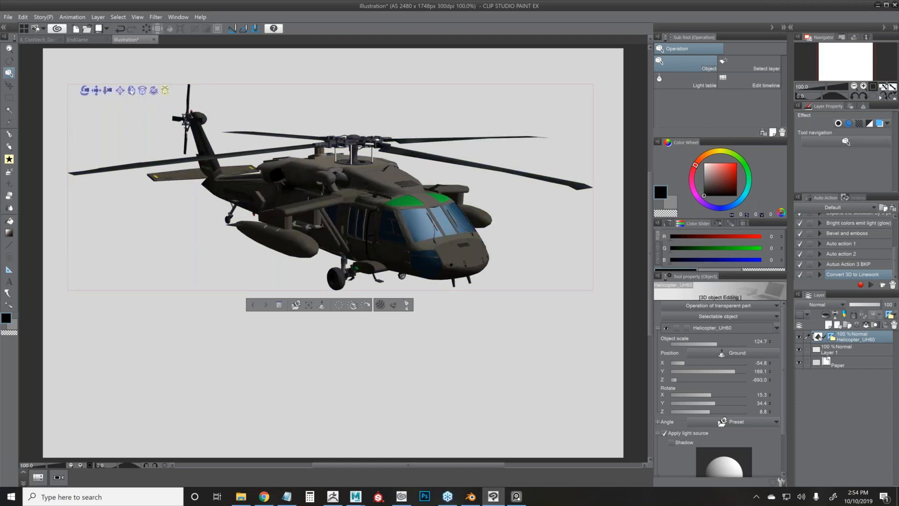
Rotate the helicopter to about 14.9, 32.1 and 8.6 degrees and orbit the 3D camera round to its nose.
drag(155, 92, 122, 91)
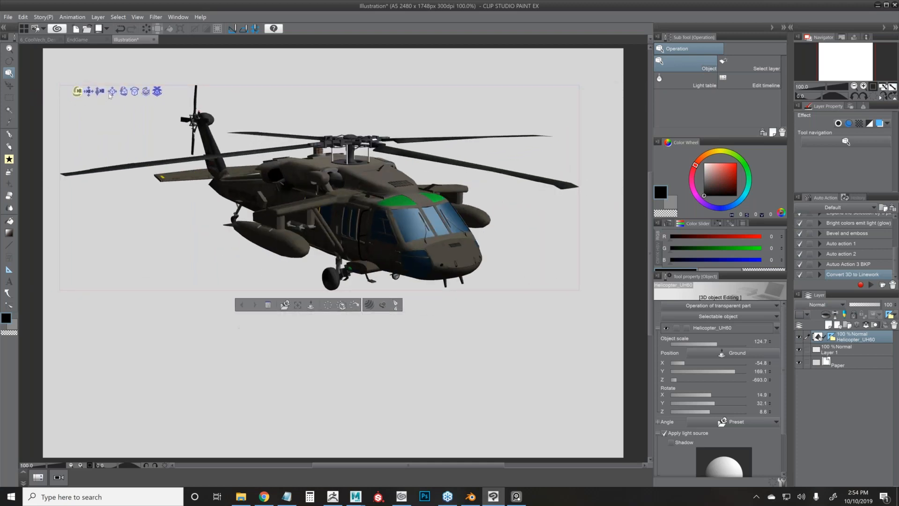
click(79, 92)
mouse_move(277, 74)
mouse_down()
mouse_move(286, 79)
mouse_move(273, 78)
mouse_up()
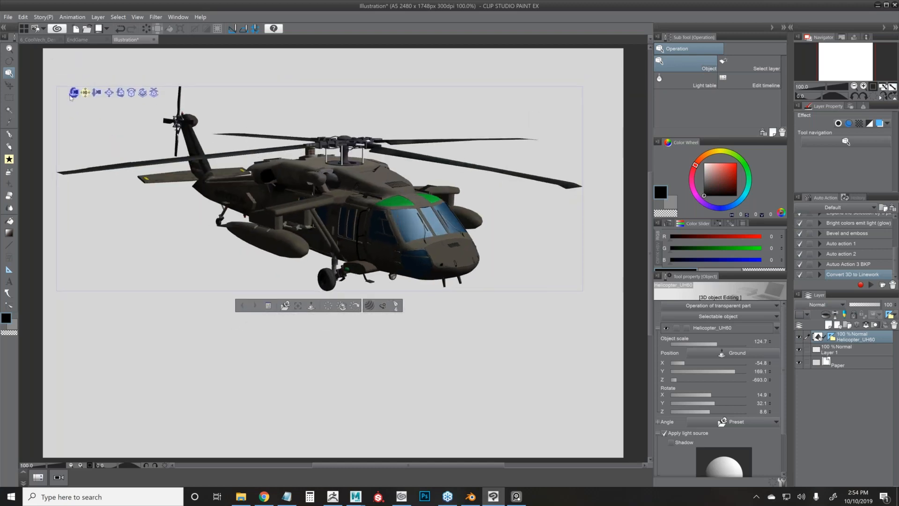
drag(251, 328, 231, 335)
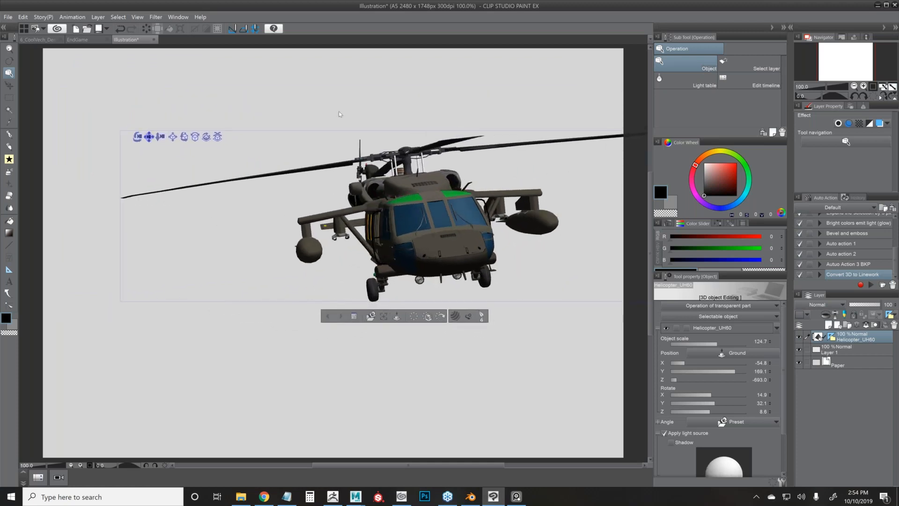
Pan the 3D camera to recentre the helicopter, move the camera closer and orbit it further.
drag(403, 111, 370, 115)
click(129, 143)
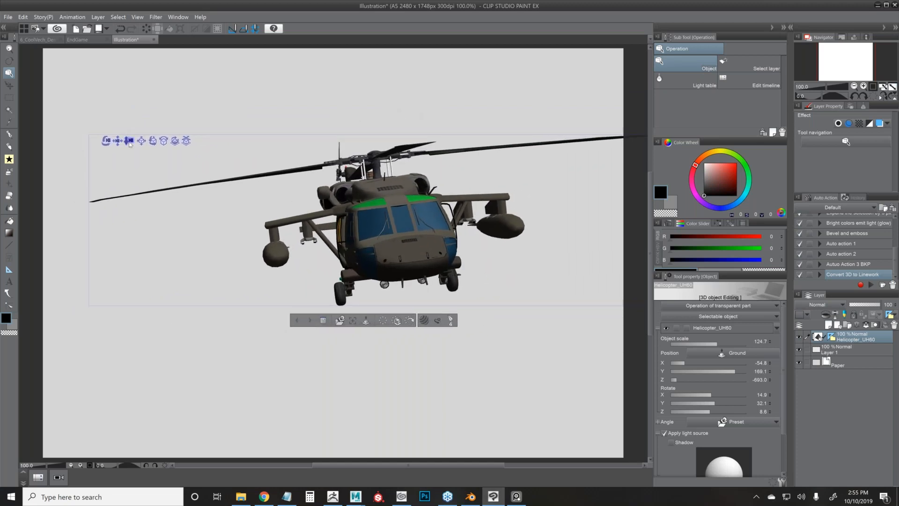
drag(313, 126, 294, 137)
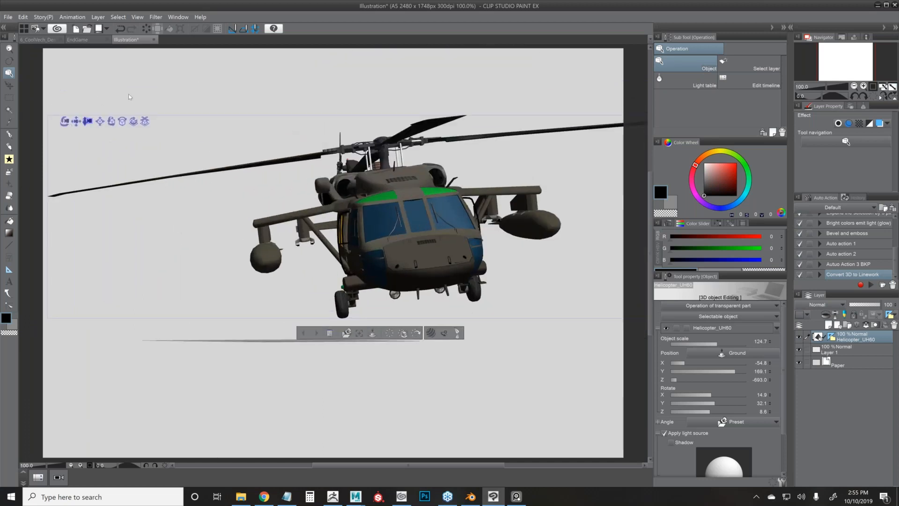
click(9, 85)
click(9, 74)
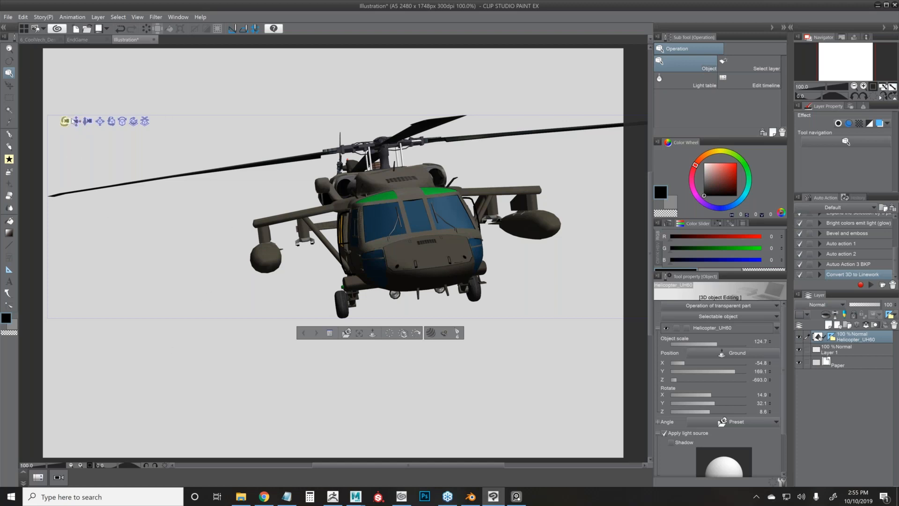
drag(65, 120, 267, 123)
Open mountangs.clip from the 0_test folder inside GRAPHIXLY.
click(7, 18)
click(141, 98)
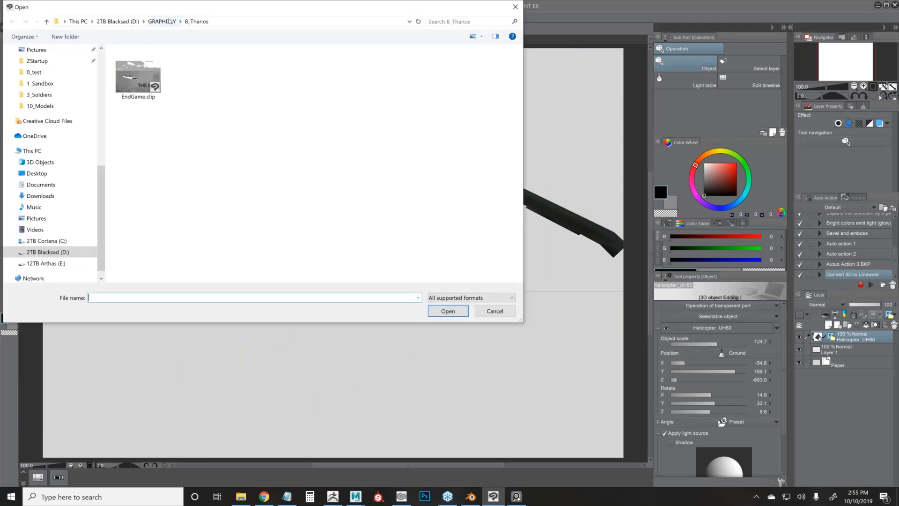
click(168, 22)
double_click(442, 75)
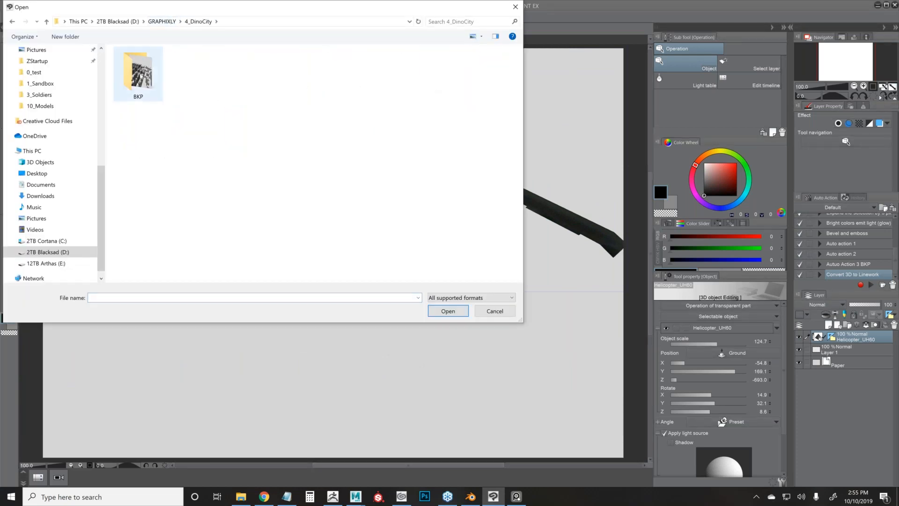
click(162, 21)
double_click(196, 72)
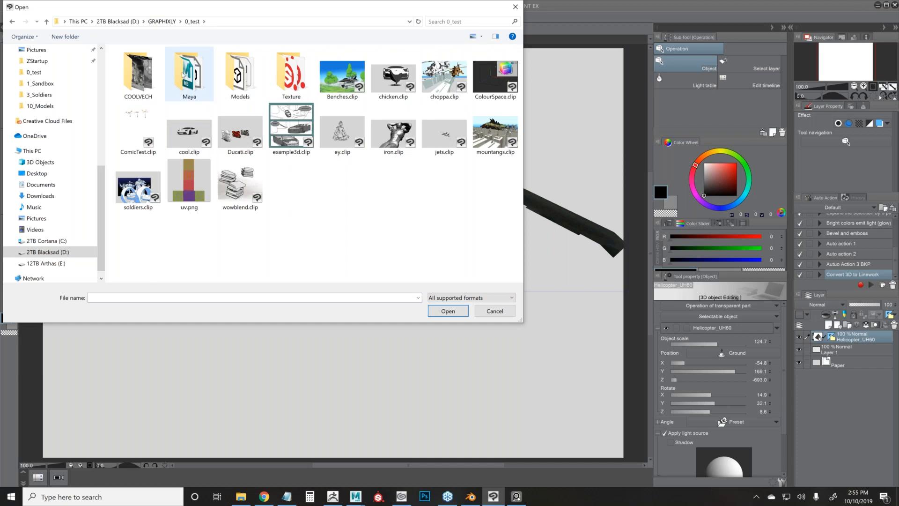
double_click(495, 129)
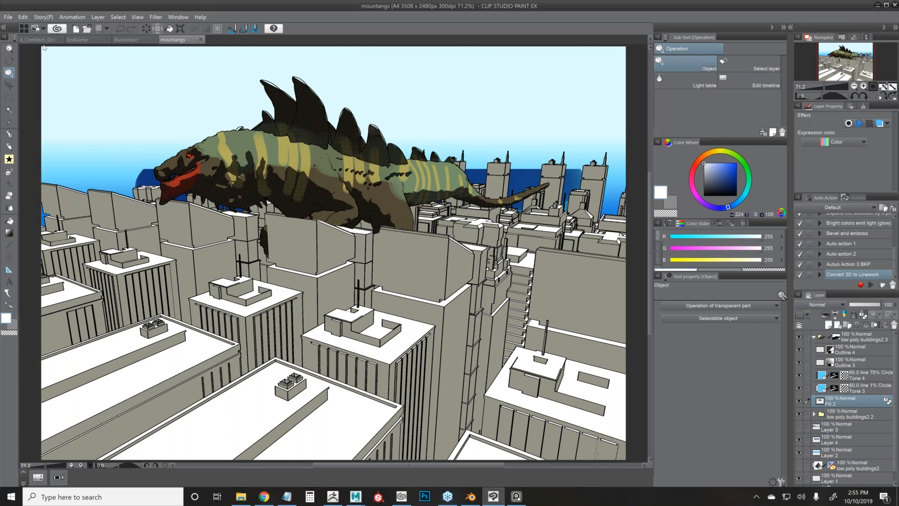
Create a new A5 illustration, 2480 x 1748 px at 300 dpi.
click(9, 18)
click(20, 31)
click(417, 110)
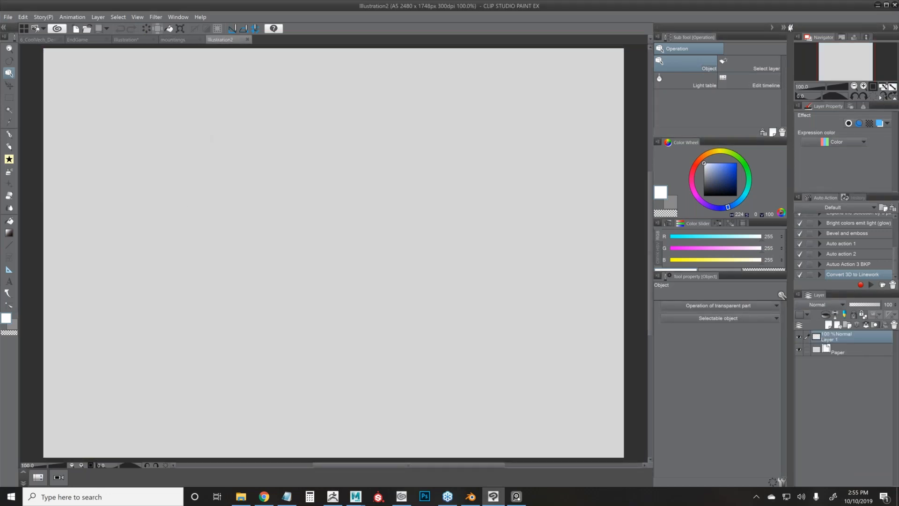
Find the black kettle 3D object among the downloaded materials and place it on the blank canvas.
click(791, 27)
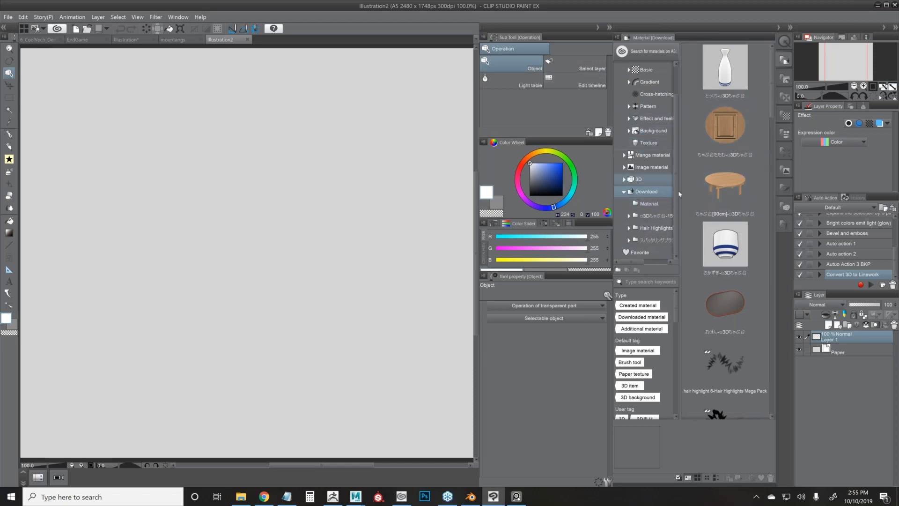
scroll(764, 325, down, 10)
scroll(763, 325, down, 10)
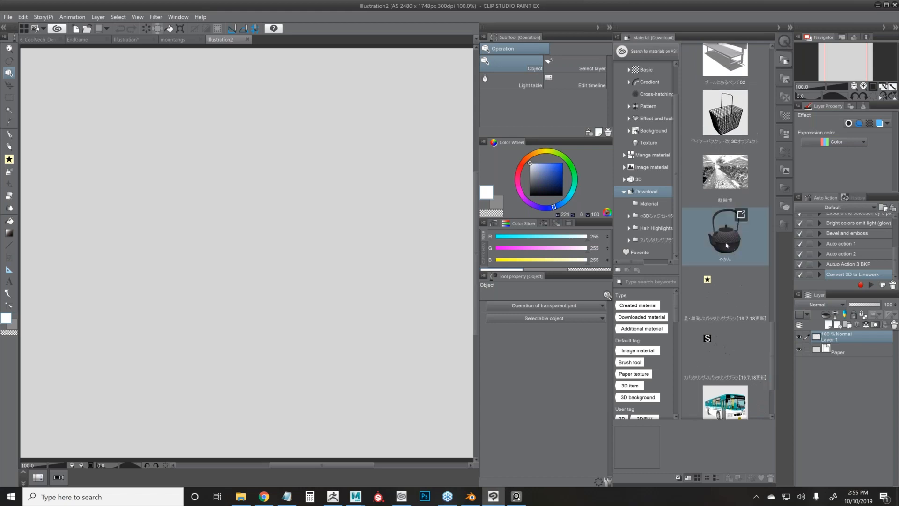
click(724, 245)
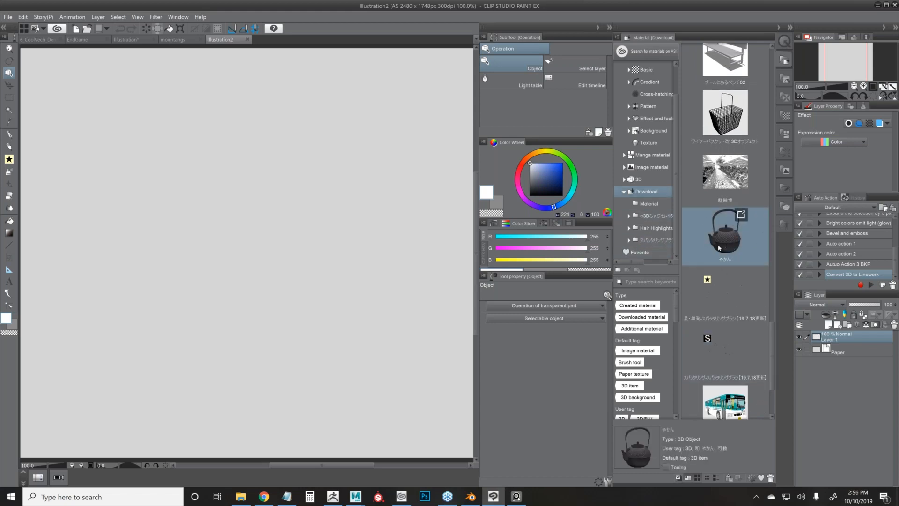
drag(727, 243, 261, 275)
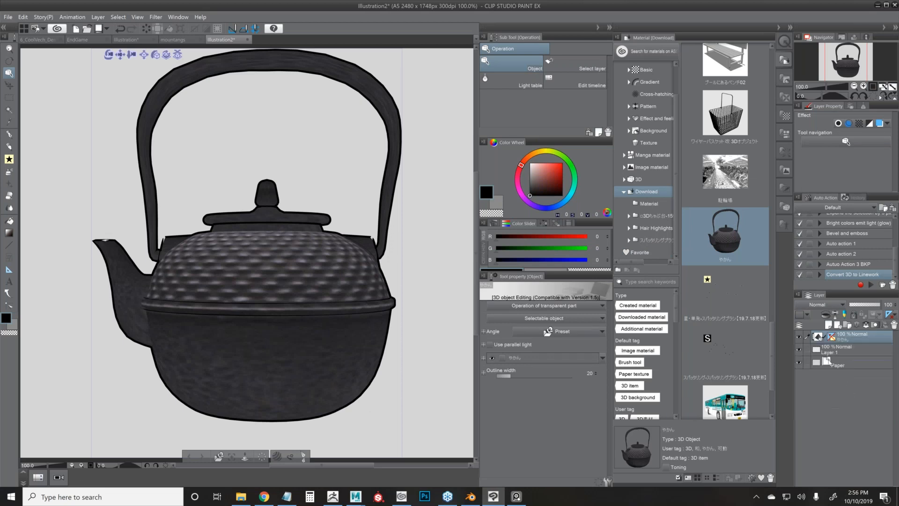
Orbit the 3D camera around the kettle and pull it back until the whole kettle is in view.
click(229, 371)
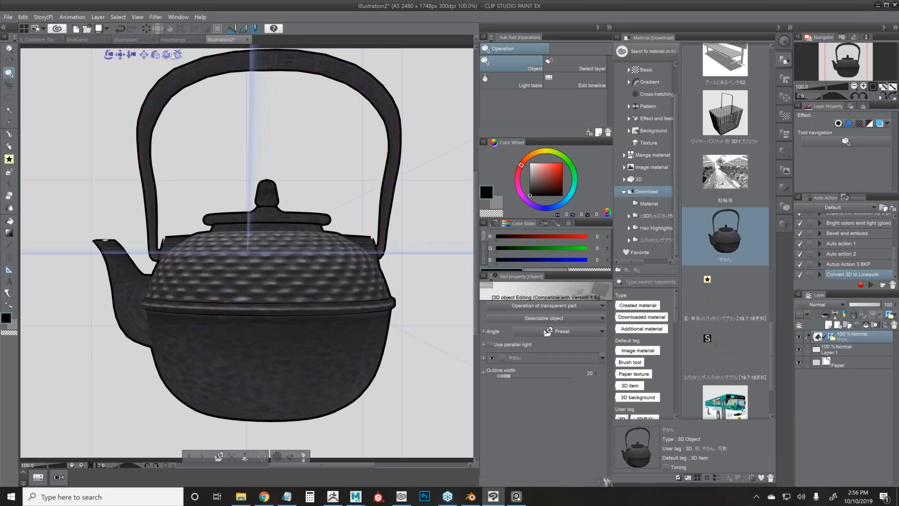
drag(414, 355, 174, 4)
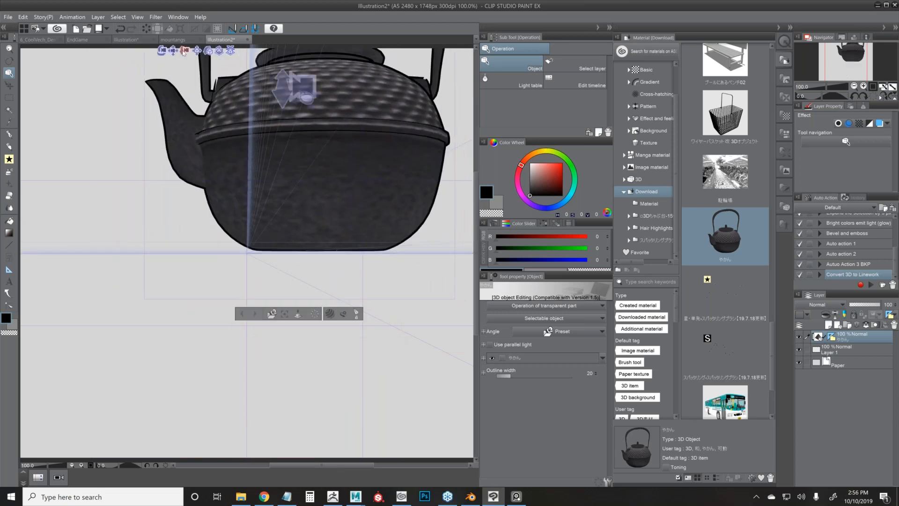
drag(184, 51, 241, 140)
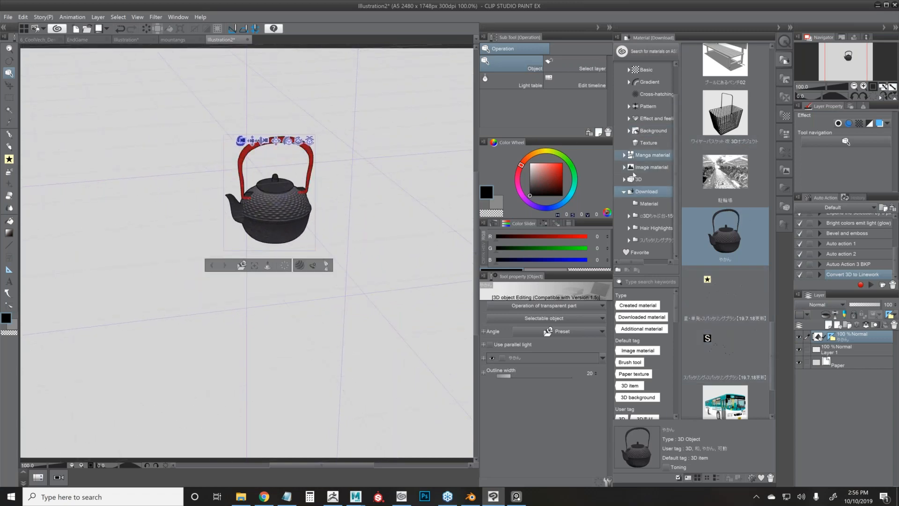
Show the 3D materials category, browse CLIP STUDIO ASSETS from it and view the Helmet_Oct2019 material page.
click(635, 178)
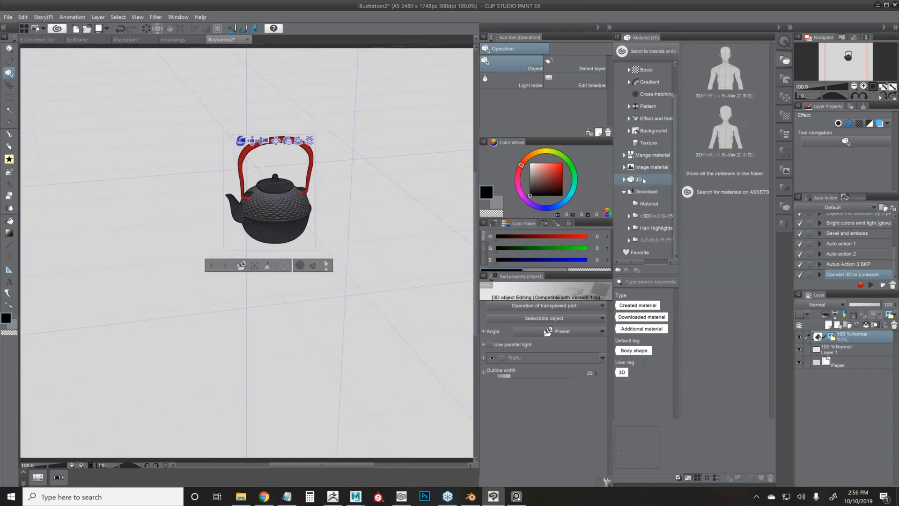
click(729, 193)
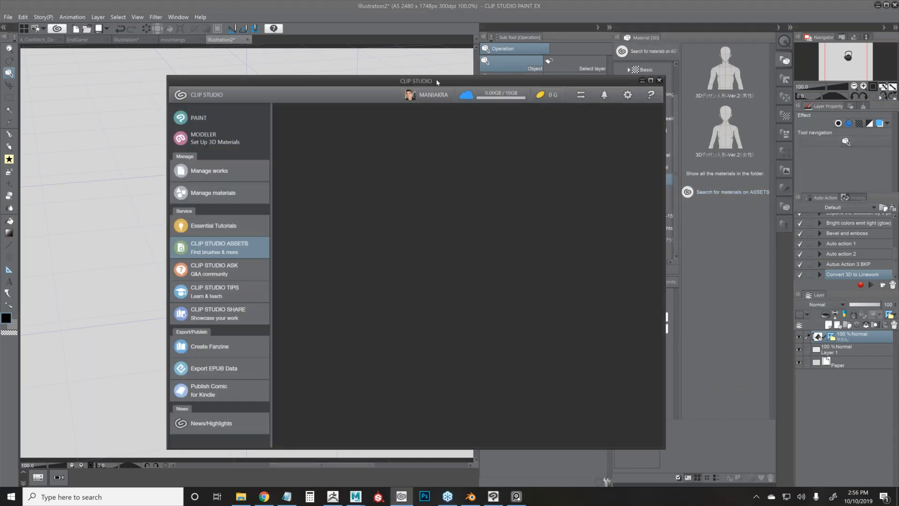
drag(441, 82, 421, 91)
scroll(436, 384, down, 3)
scroll(307, 355, up, 3)
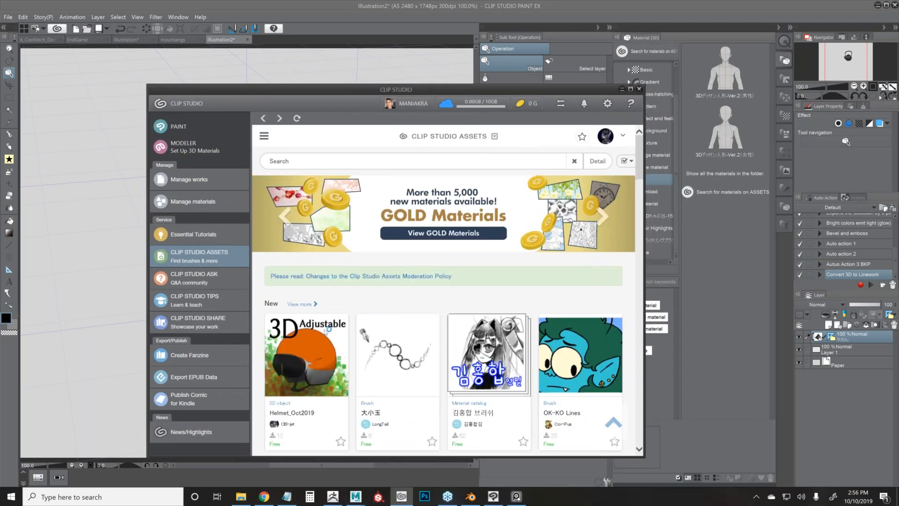
click(308, 356)
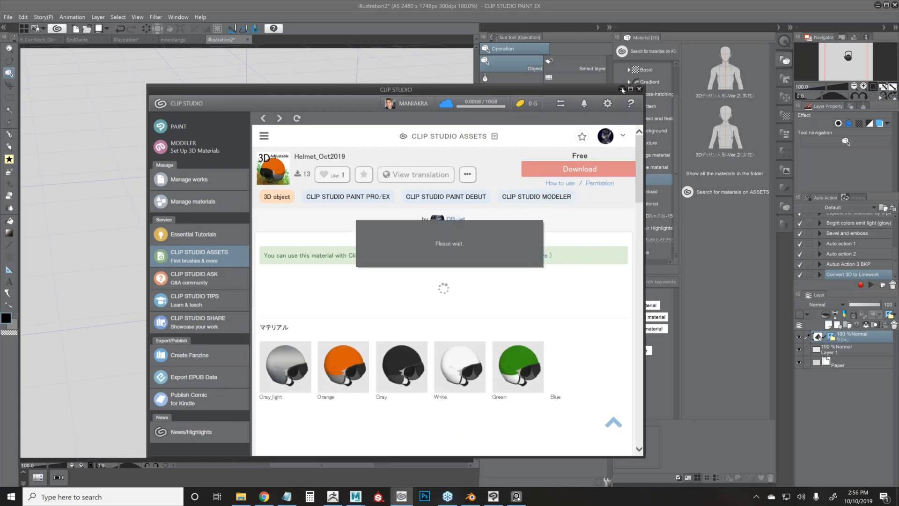
click(622, 89)
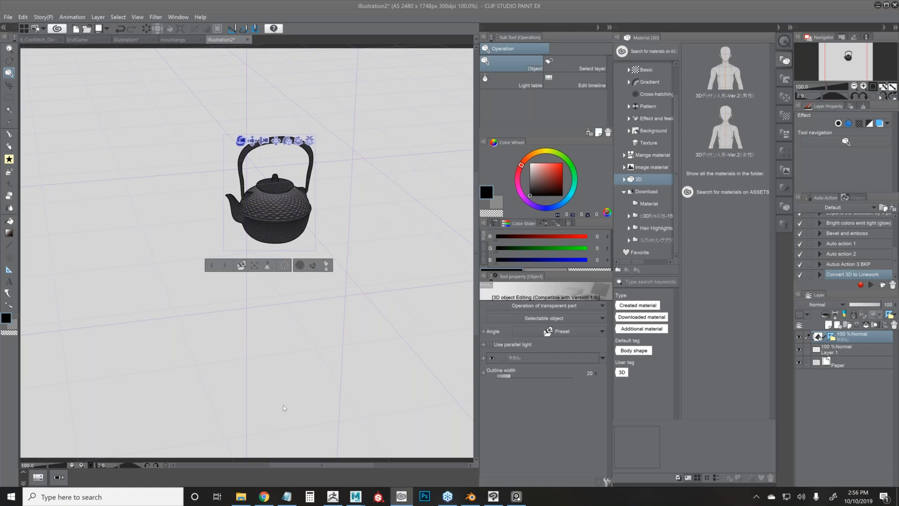
mouse_move(264, 500)
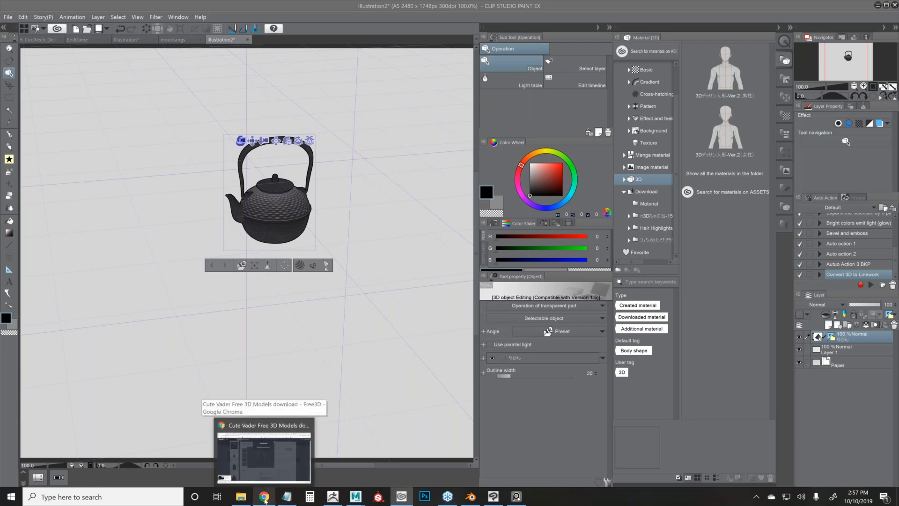
click(263, 456)
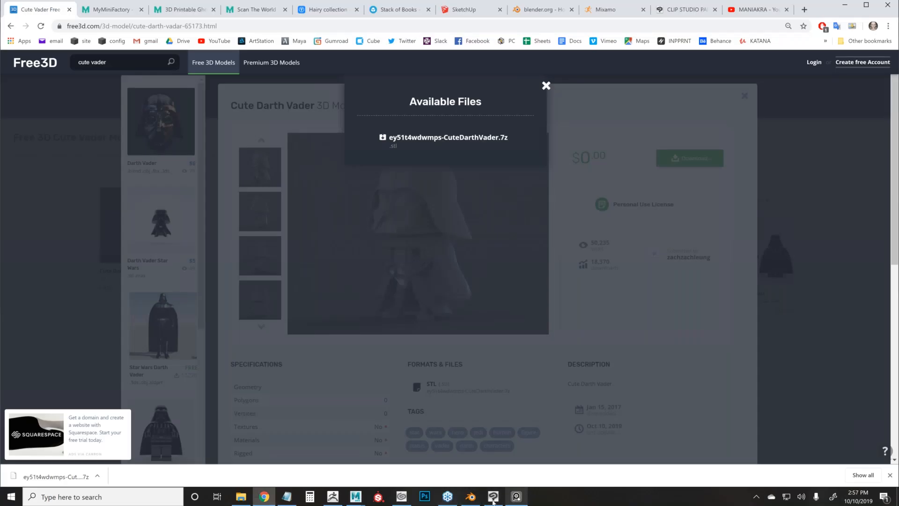
click(492, 497)
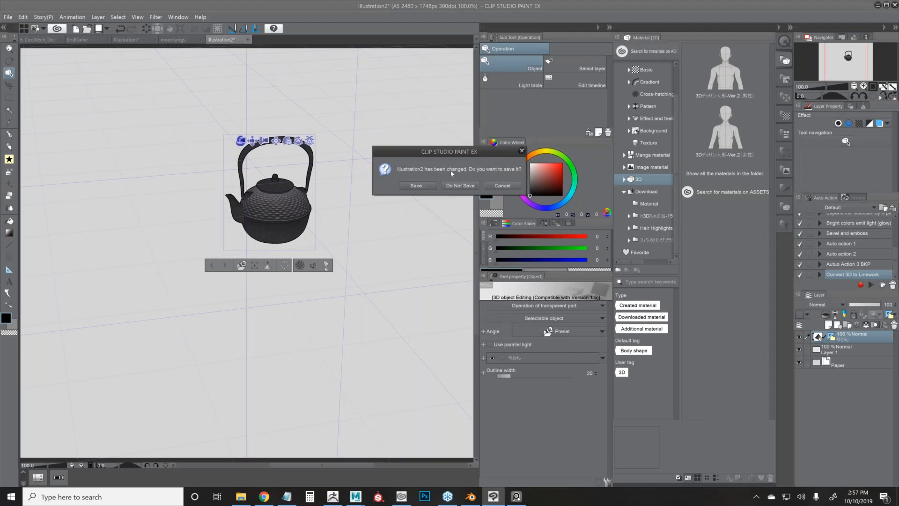
Close the kettle illustration without saving, and close the mountangs and helicopter illustrations.
click(460, 187)
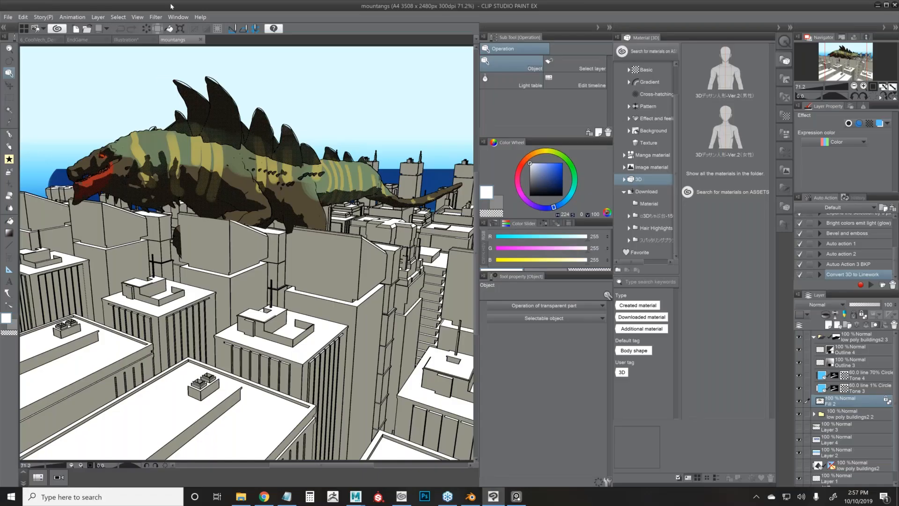
key(ctrl+w)
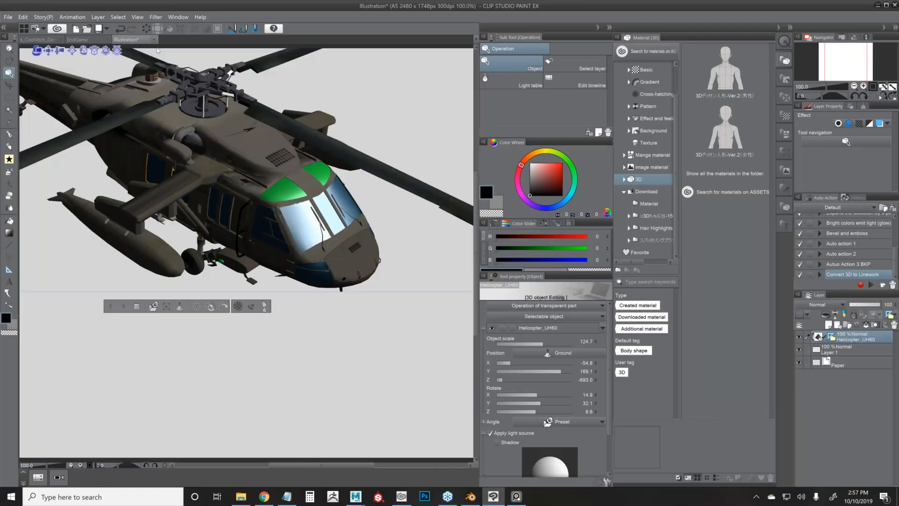
key(ctrl+w)
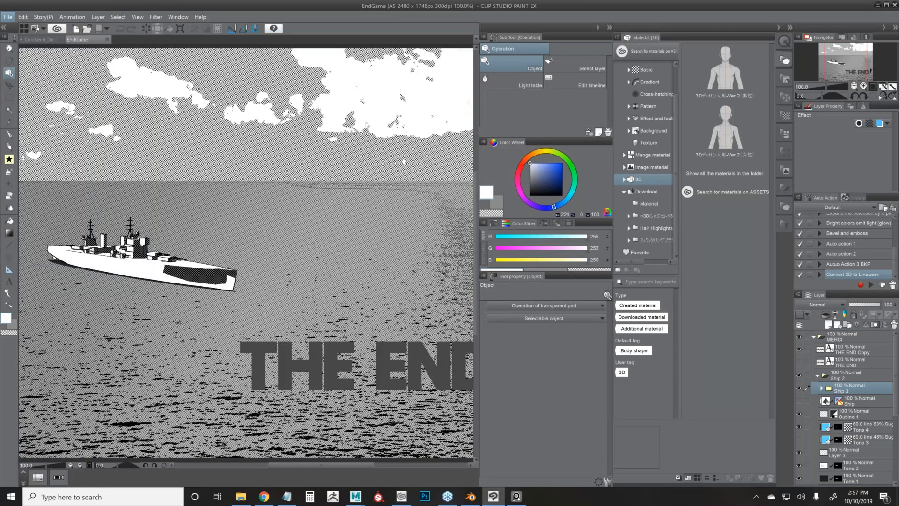
Create a new A5 illustration, 2480 x 1748 px, and import the IronManClean 3D model from the 5_Mixamo folder.
key(ctrl+n)
click(417, 110)
click(8, 17)
mouse_move(70, 148)
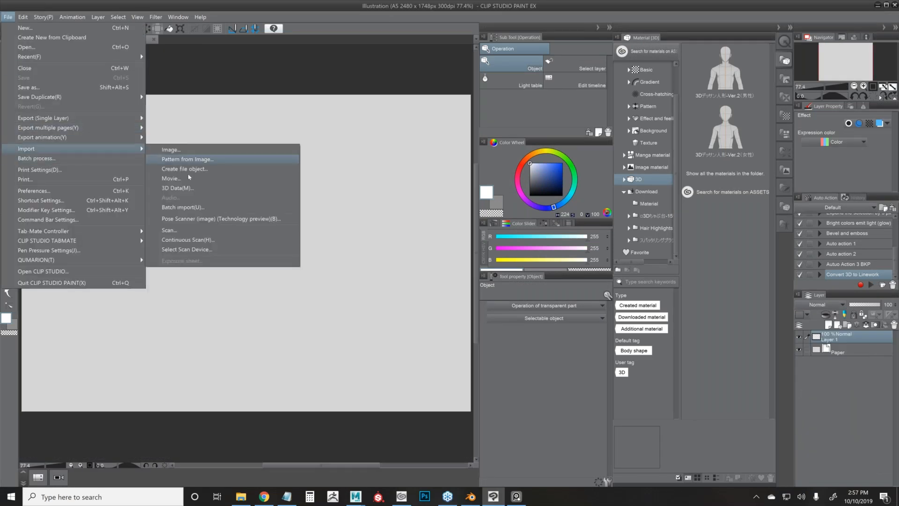
click(188, 187)
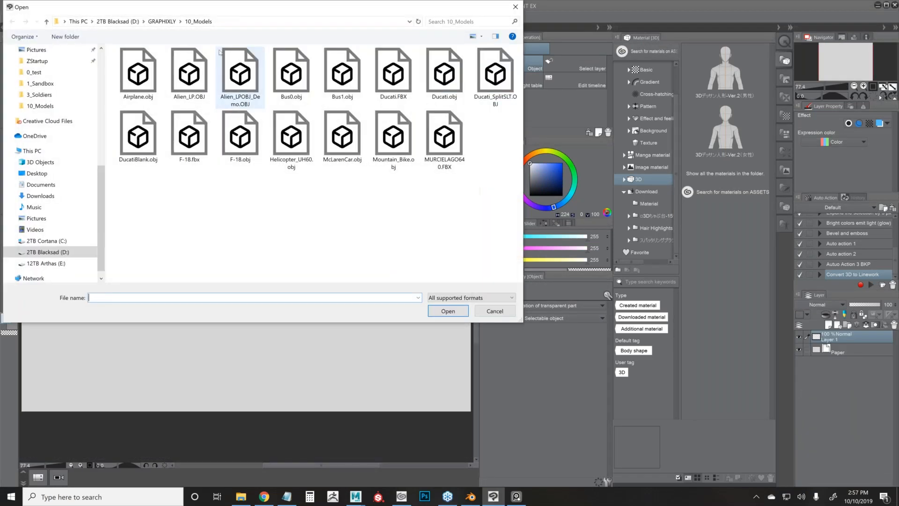
click(163, 21)
double_click(495, 75)
click(291, 75)
click(240, 75)
click(447, 311)
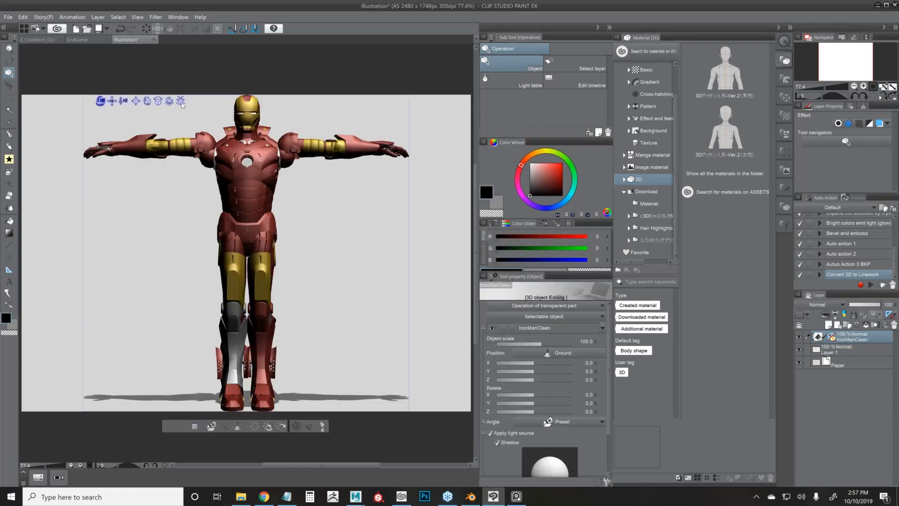
Make the Iron Man model smaller in view and turn it slightly about the vertical axis to a Y rotation of 0.6.
drag(126, 101, 184, 120)
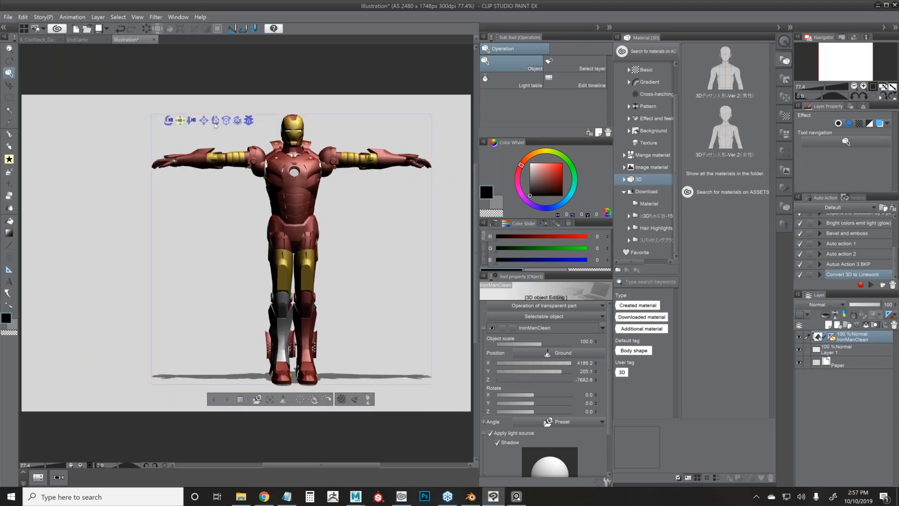
mouse_move(386, 355)
mouse_down()
mouse_move(375, 357)
mouse_move(407, 354)
mouse_move(389, 354)
mouse_up()
drag(377, 172, 348, 161)
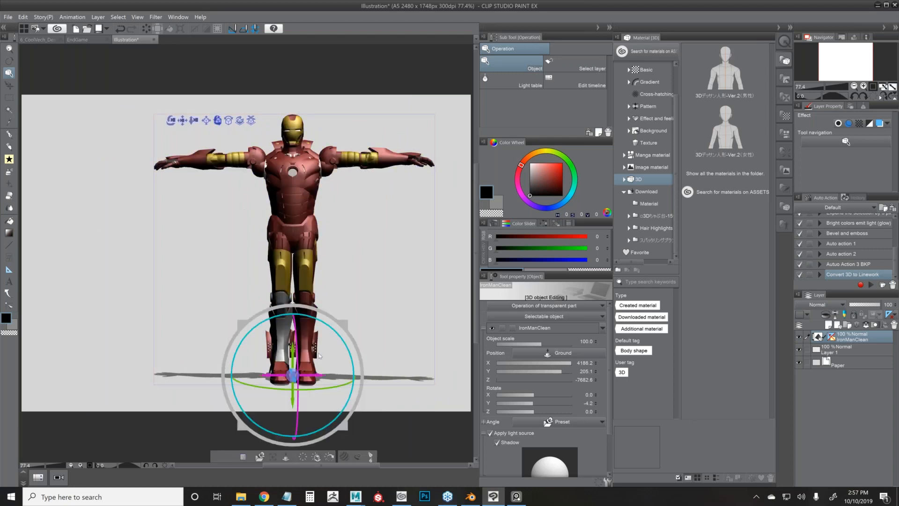
drag(239, 122, 379, 223)
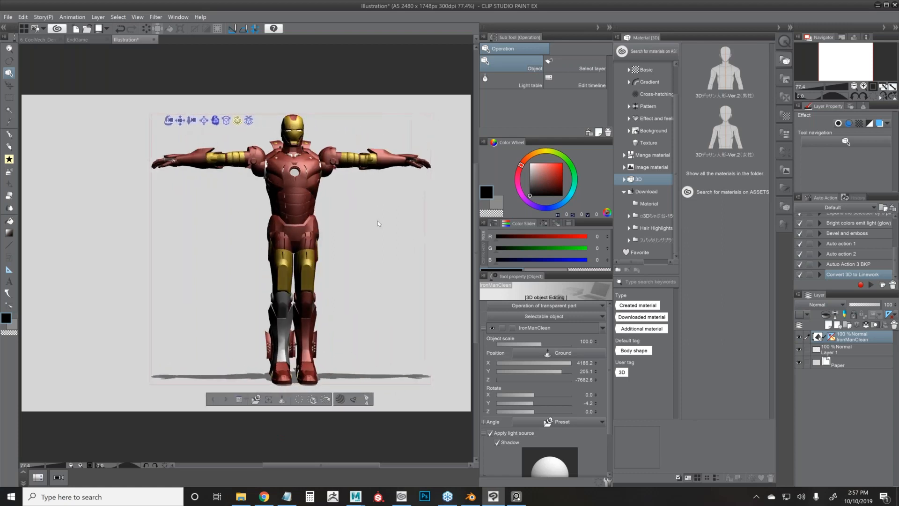
drag(517, 187, 474, 189)
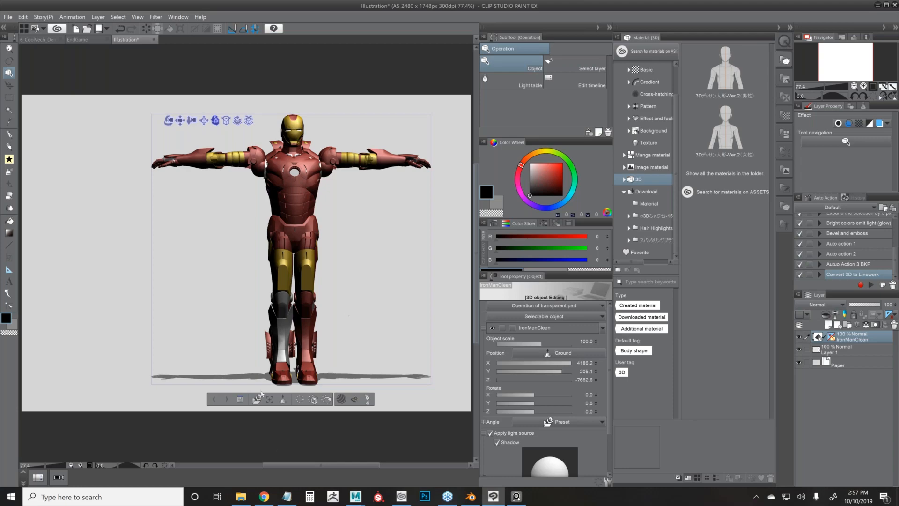
Switch to Mixamo in the browser and try the Samba Dancing and Capoeira animations on the BoyYukata character.
click(264, 496)
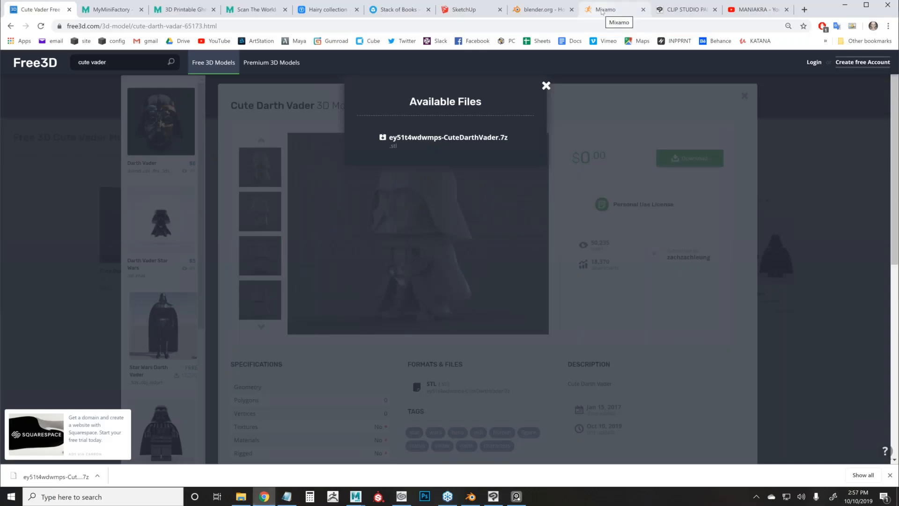
click(604, 10)
drag(626, 261, 445, 246)
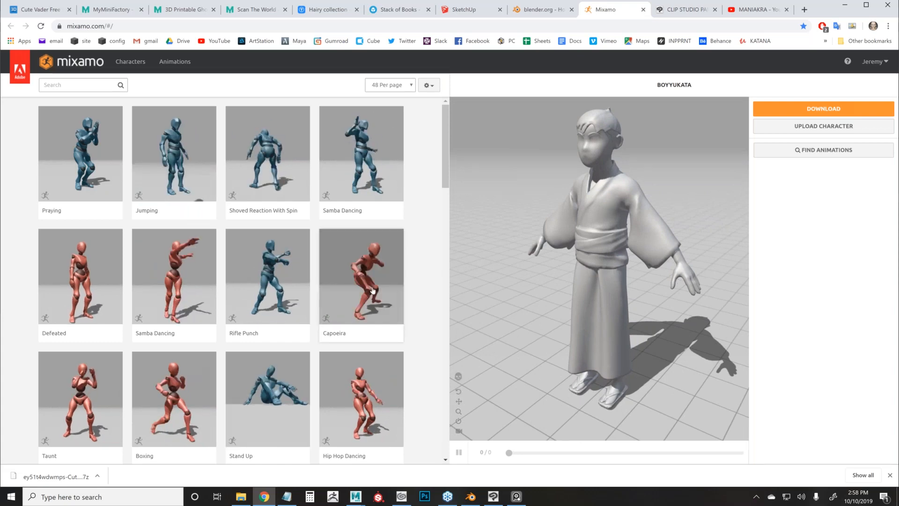
click(361, 155)
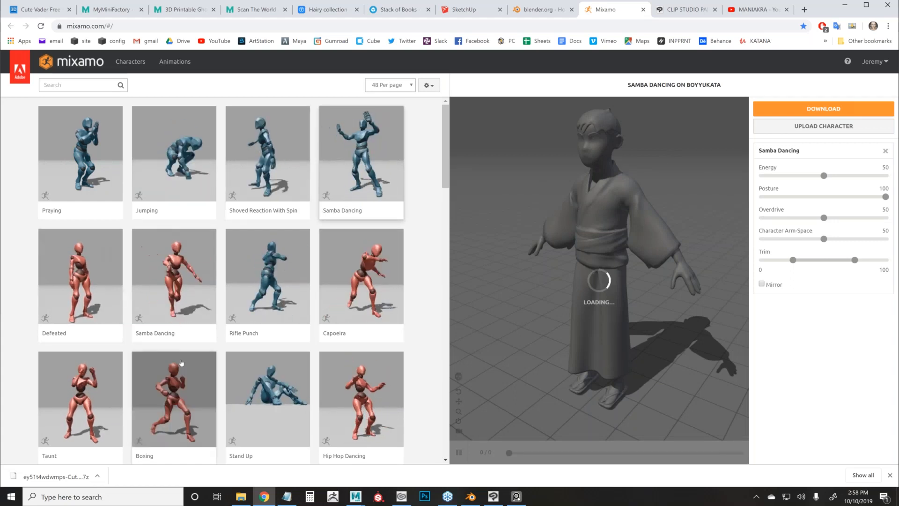
click(375, 272)
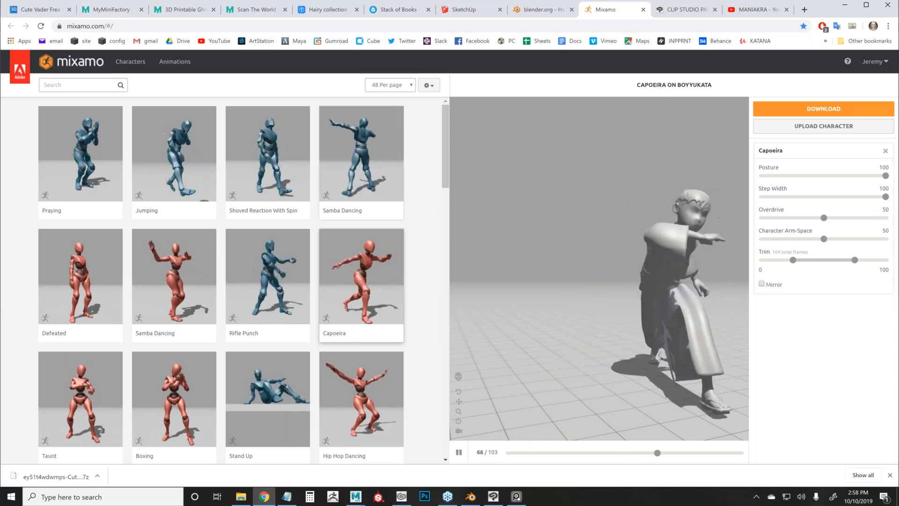
Upload IronManClean.obj from the GRAPHIXLY 5_Mixamo folder to Mixamo as a new character.
click(813, 126)
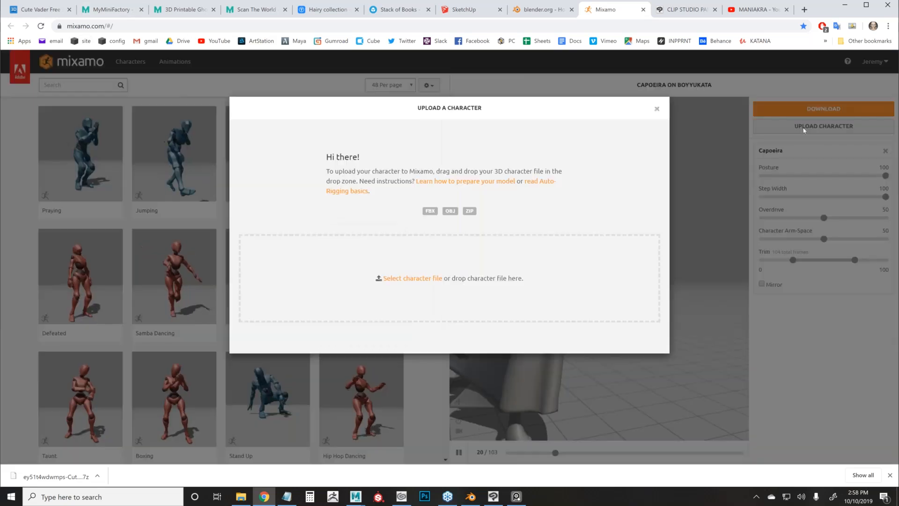
click(404, 279)
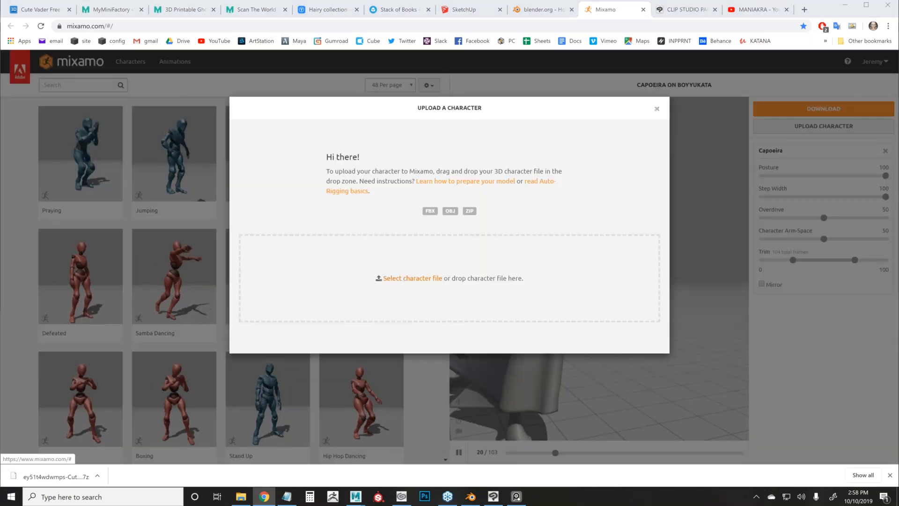
drag(102, 219, 102, 115)
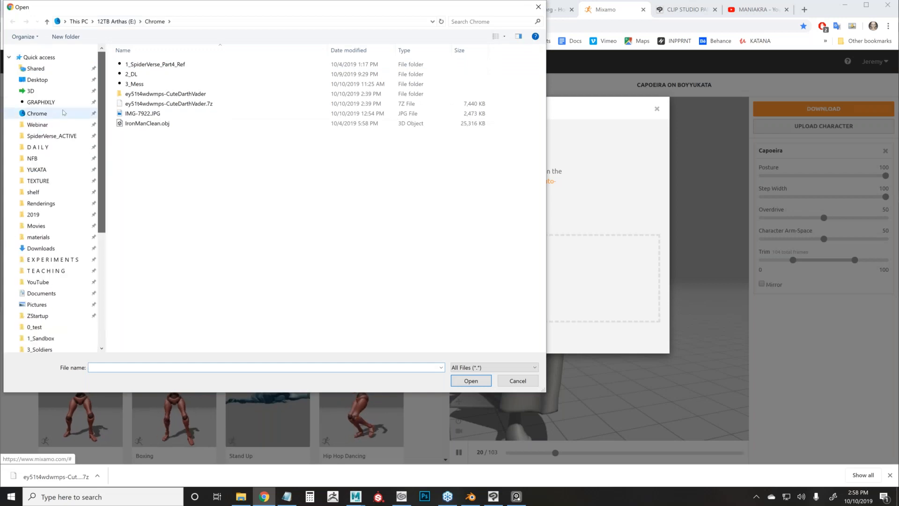
click(41, 102)
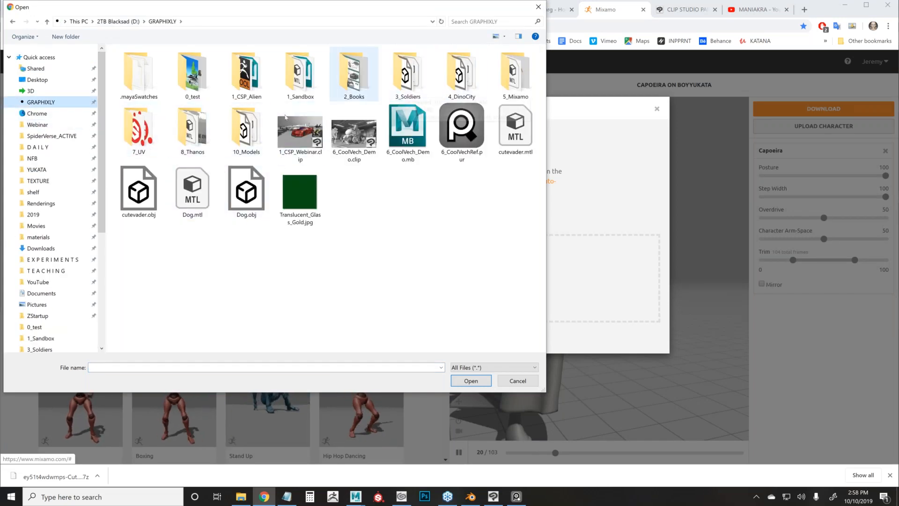
double_click(521, 85)
click(409, 77)
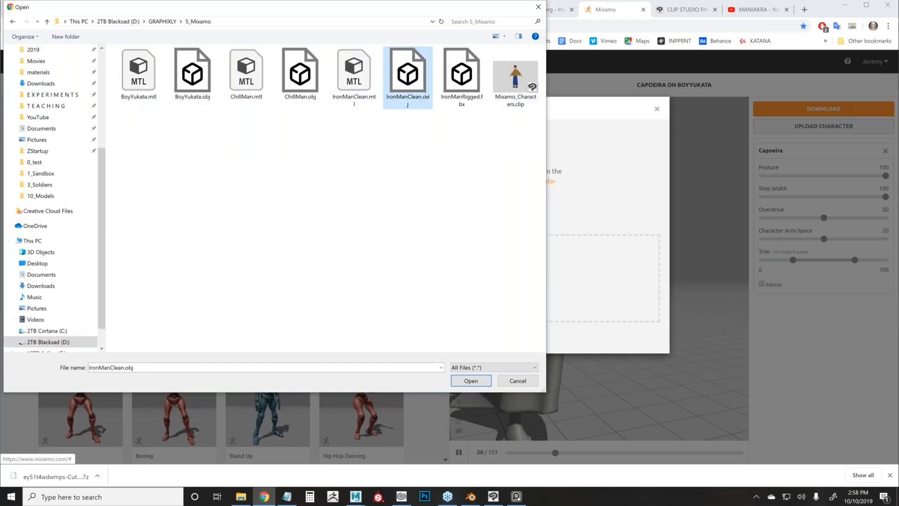
click(470, 380)
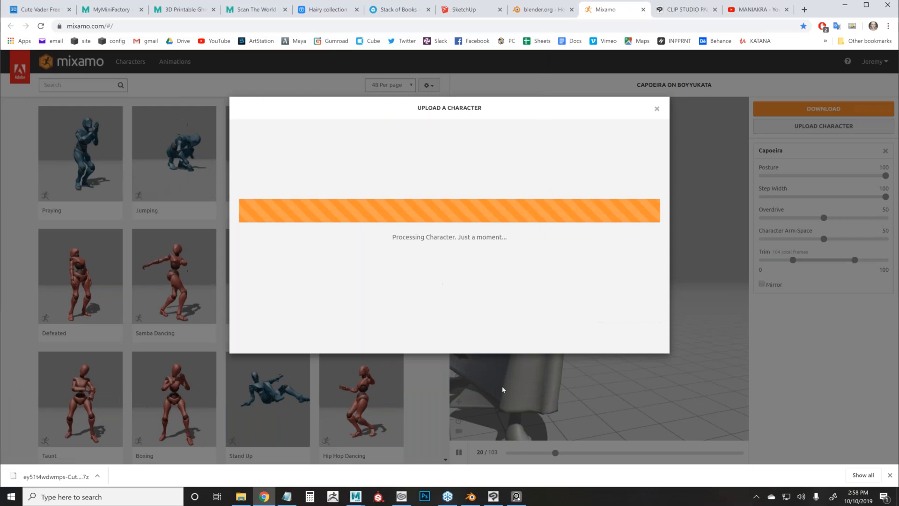
Switch back to Clip Studio Paint, replace the IronManClean layer with the imported IronManRigged.fbx model and select it.
click(493, 496)
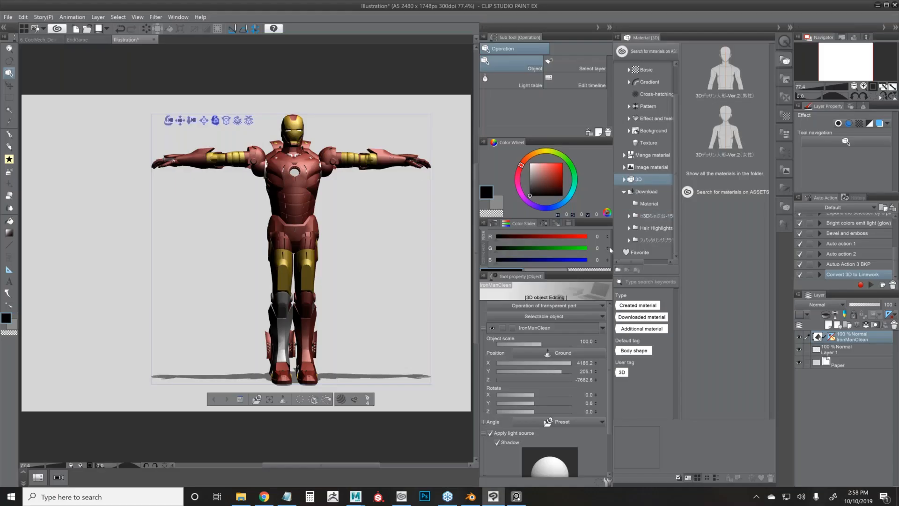
click(893, 325)
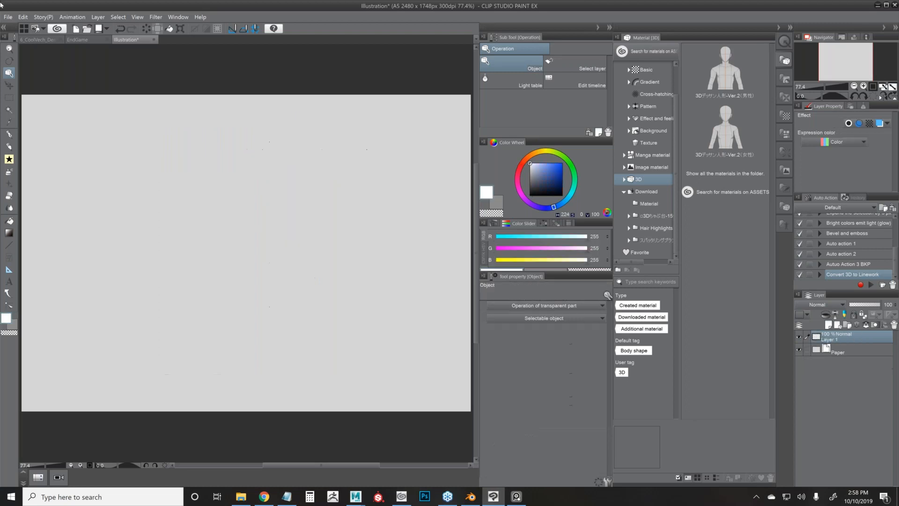
click(8, 16)
mouse_move(94, 147)
click(182, 190)
click(294, 79)
click(449, 310)
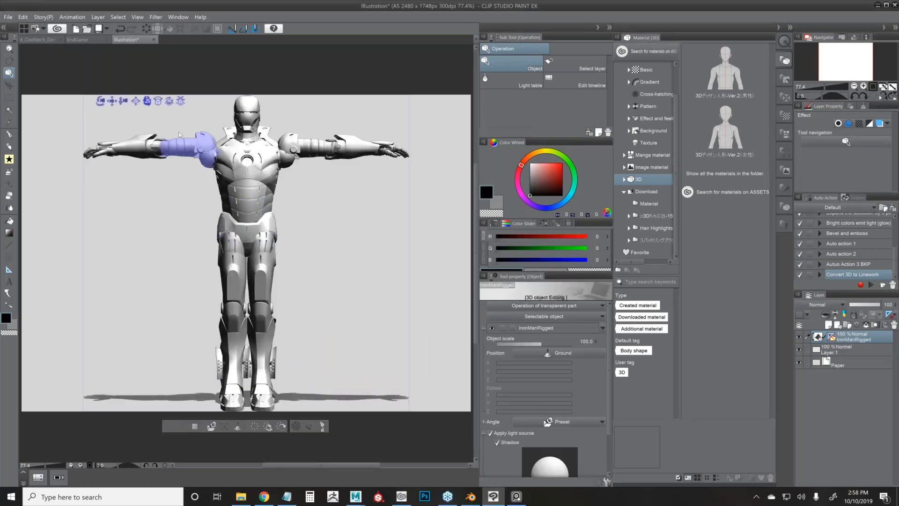
click(185, 154)
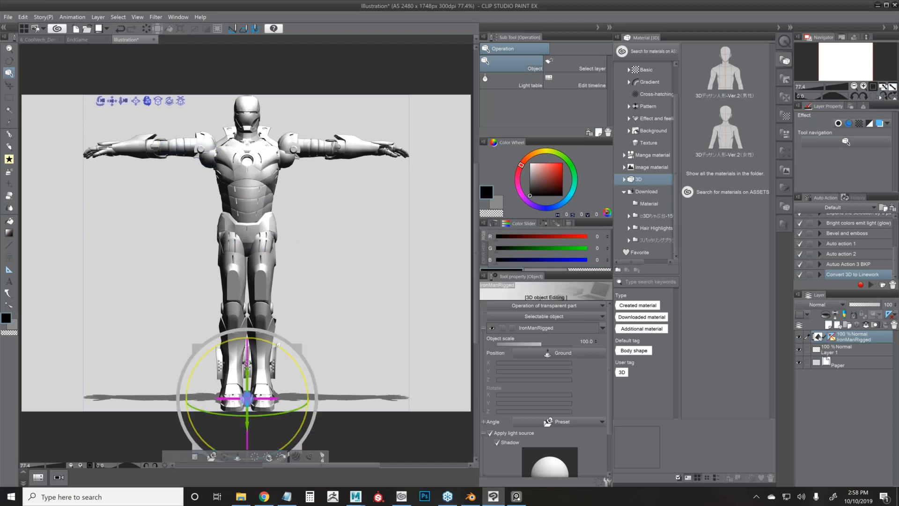
Lower both of Iron Man's arms from the T-pose to his sides and select his right forearm to check its joint.
mouse_move(210, 348)
mouse_down()
mouse_move(197, 364)
mouse_move(209, 350)
mouse_up()
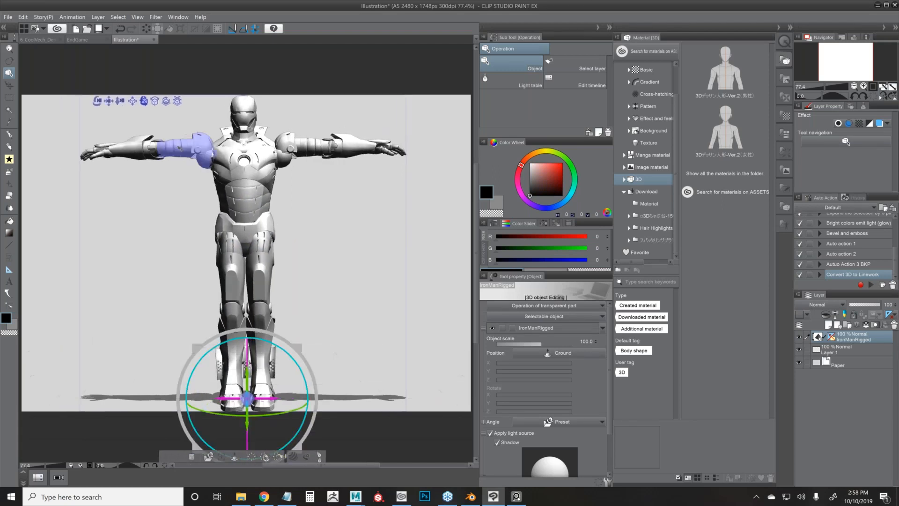
click(197, 147)
drag(233, 133, 224, 127)
click(294, 143)
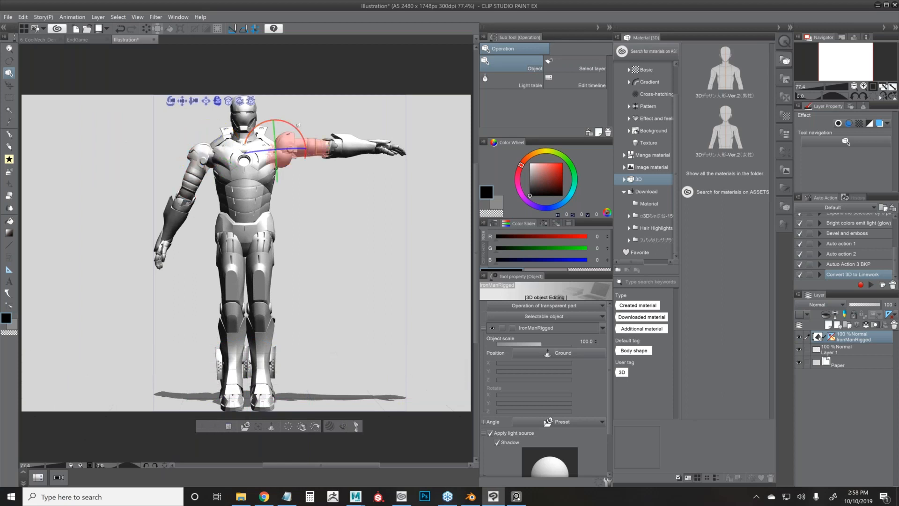
drag(311, 171, 184, 202)
click(292, 218)
click(248, 196)
click(199, 162)
click(182, 214)
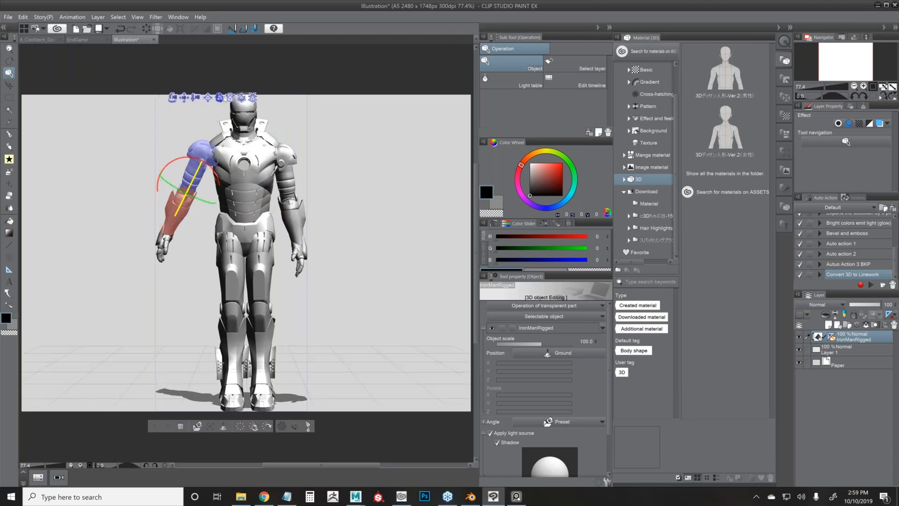
click(240, 97)
drag(383, 379, 338, 330)
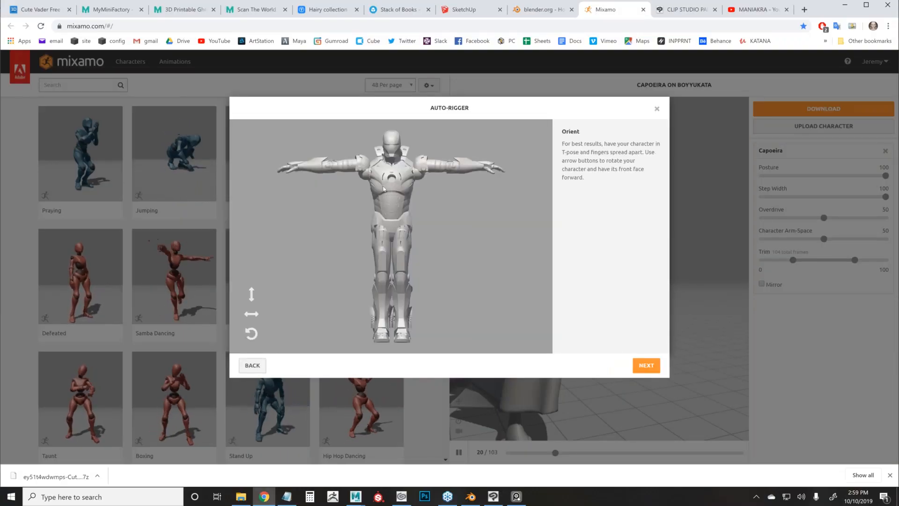
In Mixamo's auto-rigger, accept the orientation, place the chin, wrist, elbow, knee and groin markers with symmetry on, and start rigging with Standard Skeleton (65).
click(646, 365)
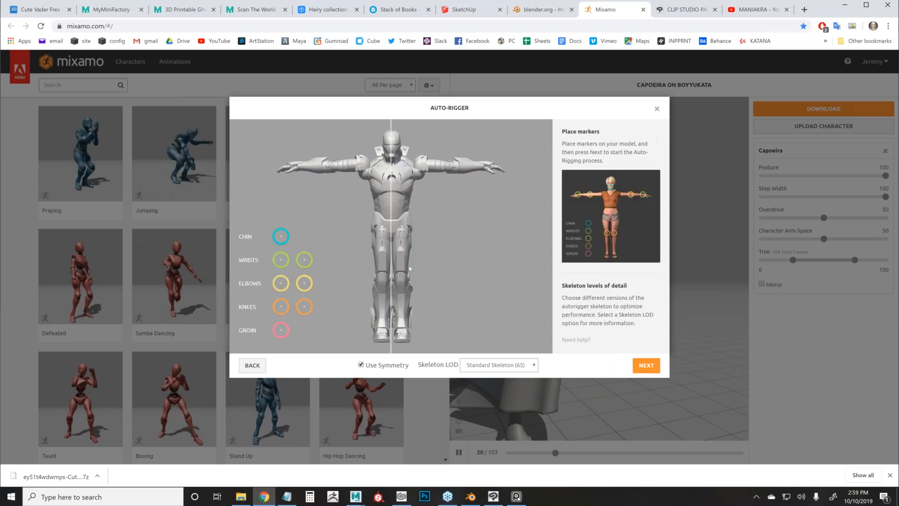
drag(280, 237, 393, 158)
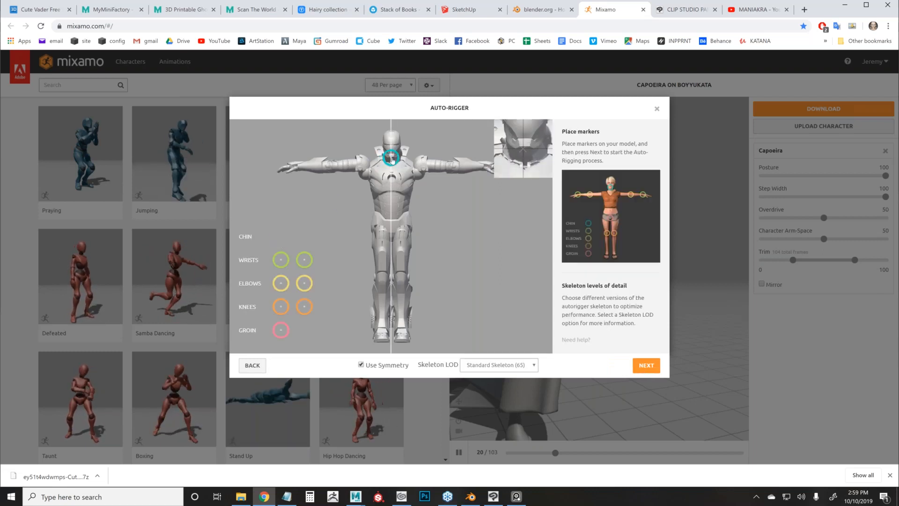
mouse_move(304, 260)
mouse_down()
mouse_move(321, 194)
mouse_move(301, 169)
mouse_up()
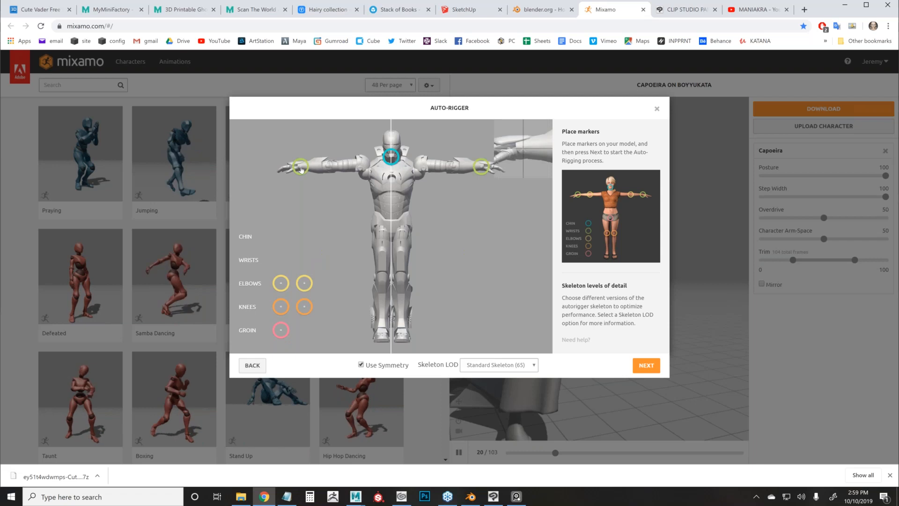
mouse_move(280, 283)
mouse_down()
mouse_move(327, 228)
mouse_move(341, 167)
mouse_move(332, 167)
mouse_up()
mouse_move(281, 307)
mouse_down()
mouse_move(302, 267)
mouse_move(383, 279)
mouse_up()
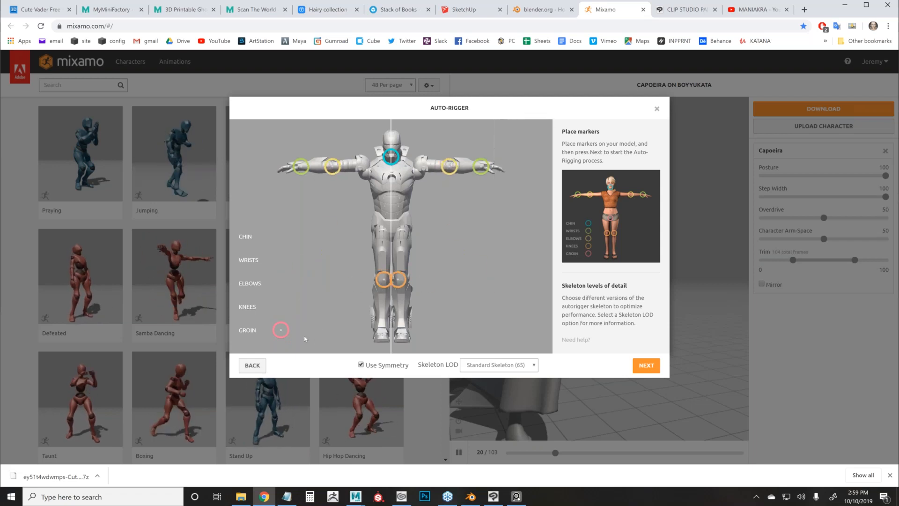
drag(281, 330, 391, 235)
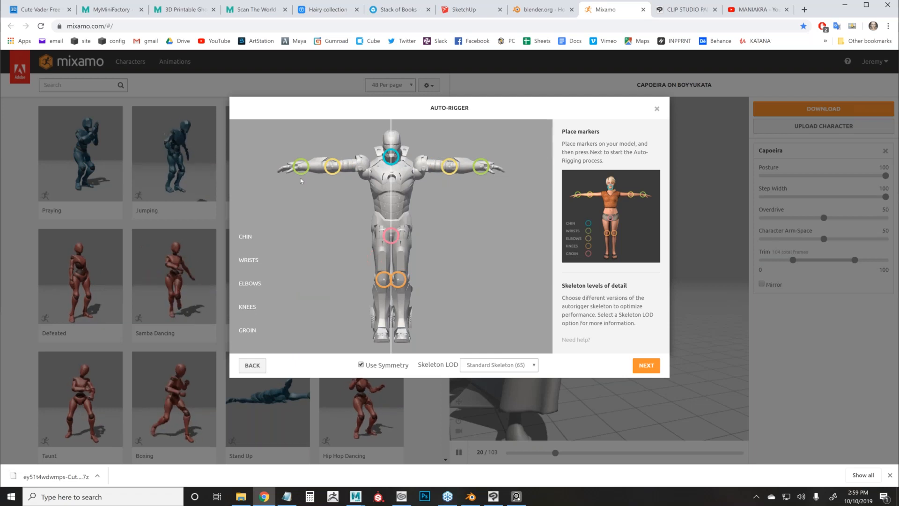
click(646, 365)
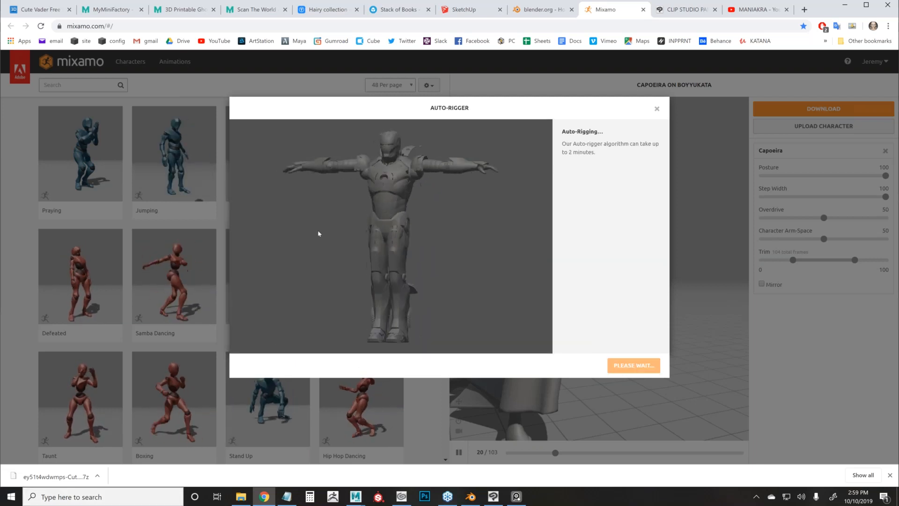
Switch back to Clip Studio Paint and tilt the rigged Iron Man's head and neck backwards in a close side view.
click(494, 498)
drag(320, 179, 292, 135)
click(264, 104)
drag(339, 379, 182, 377)
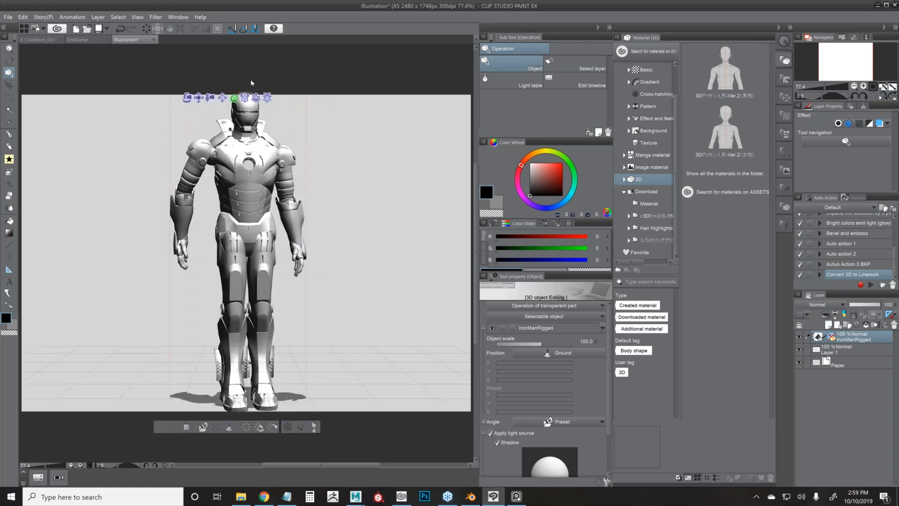
drag(210, 97, 150, 151)
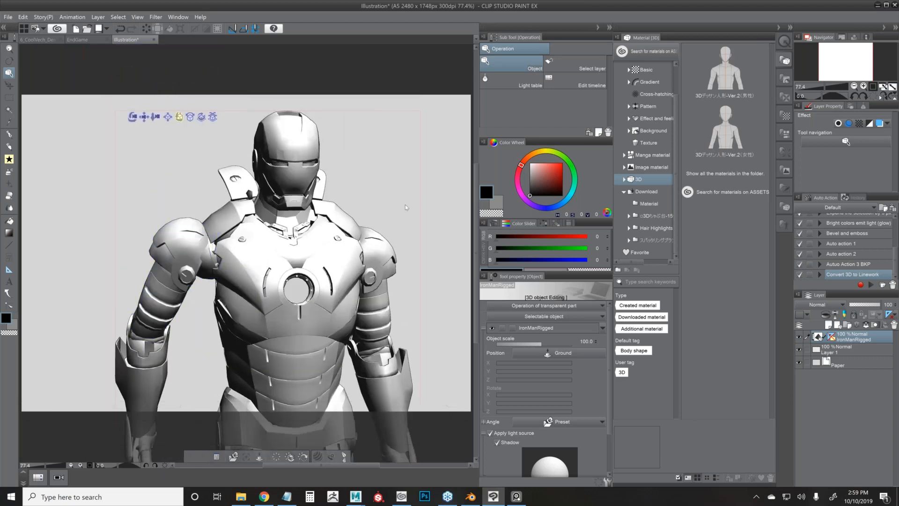
drag(405, 205, 313, 208)
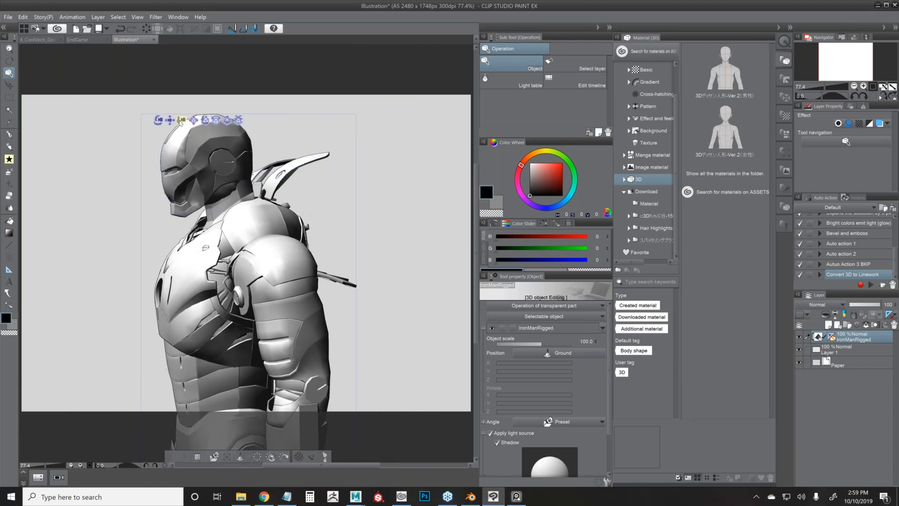
click(230, 164)
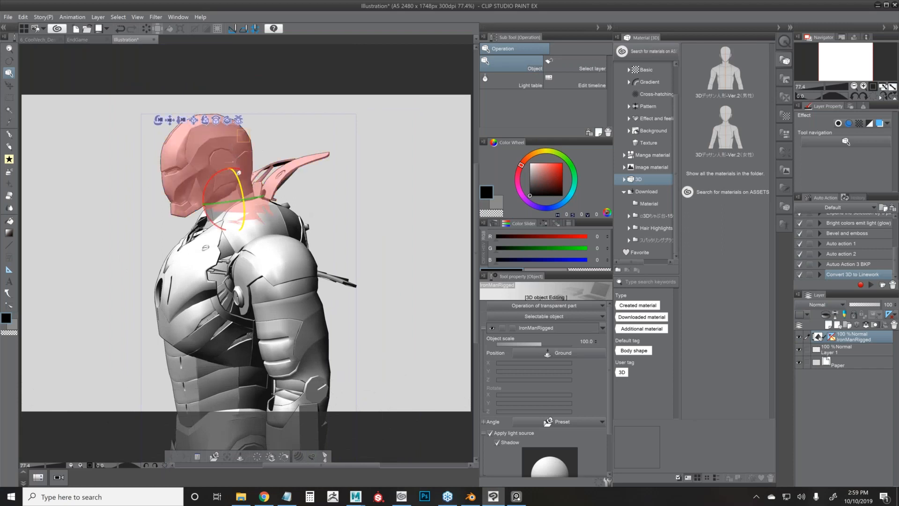
drag(231, 167, 267, 187)
Add the male drawing figure 3Dデッサン人形-Ver.2 (男性) to the scene behind Iron Man and select it.
drag(725, 70, 358, 263)
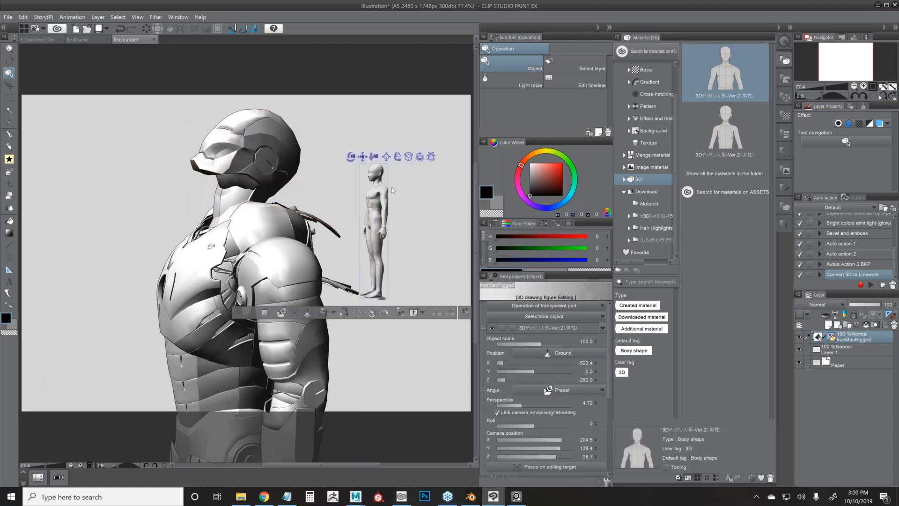
click(383, 199)
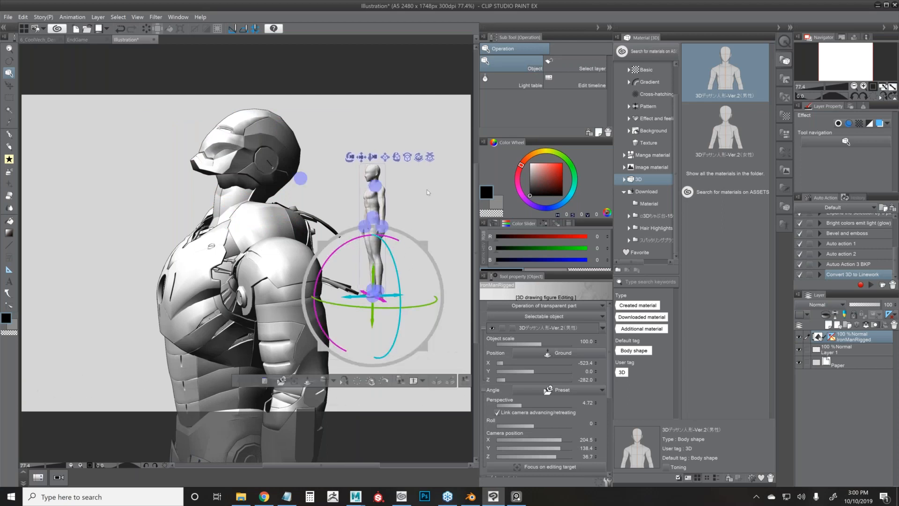
key(ctrl+z)
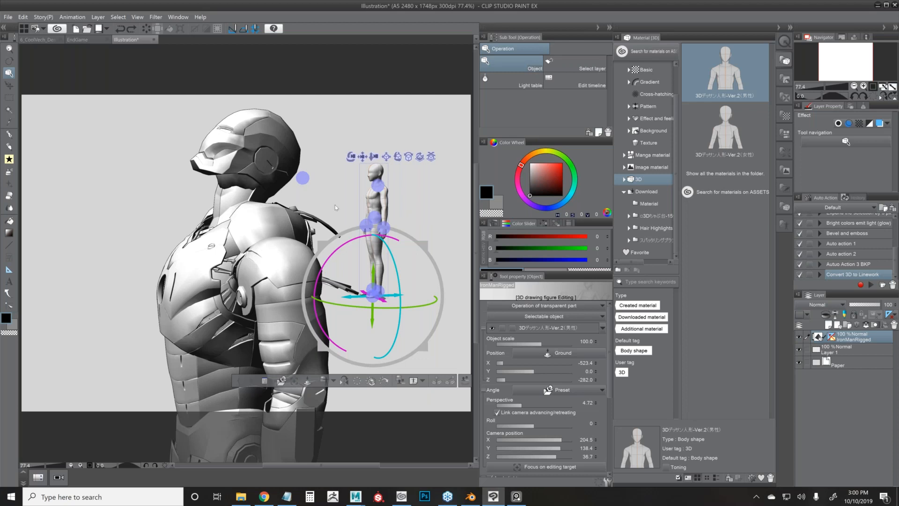
click(276, 272)
click(382, 211)
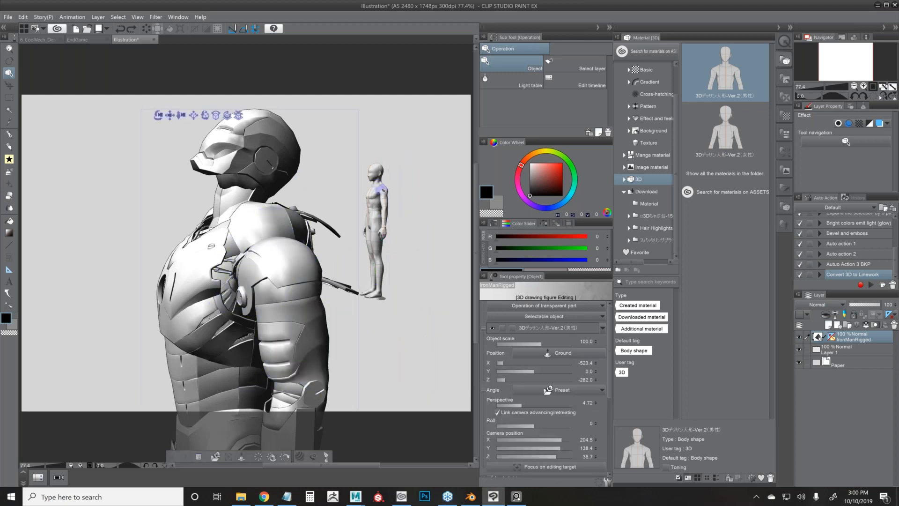
Pose the small drawing figure in a stride by pulling its hand back and moving one foot forward.
click(383, 224)
click(384, 224)
click(385, 225)
click(386, 225)
click(387, 225)
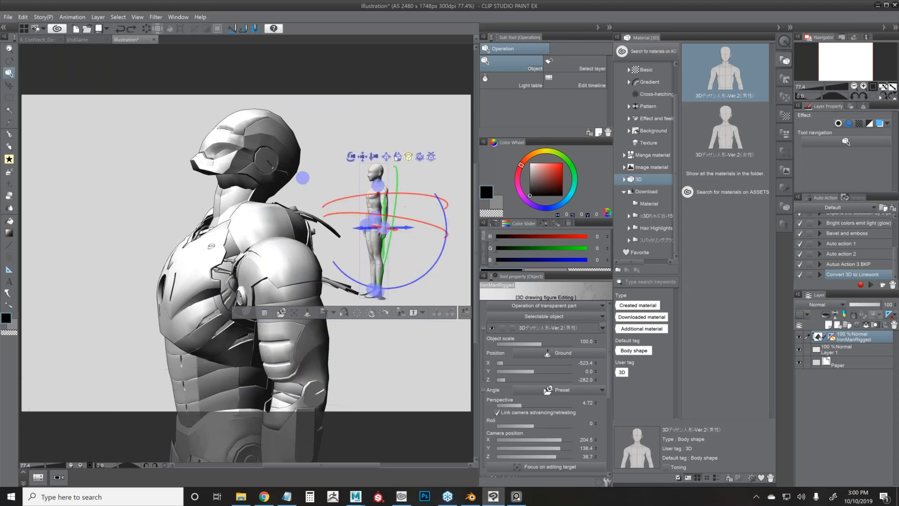
drag(382, 186, 382, 145)
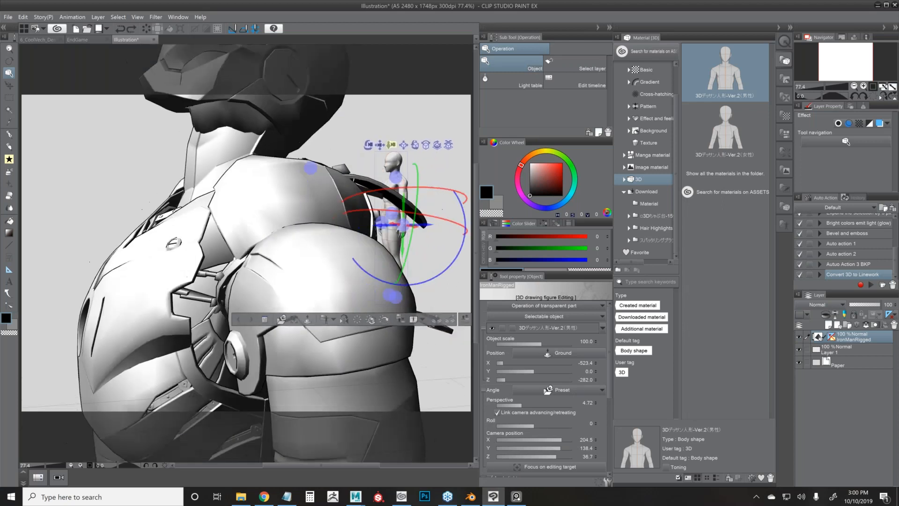
key(ctrl+z)
key(ctrl+z)
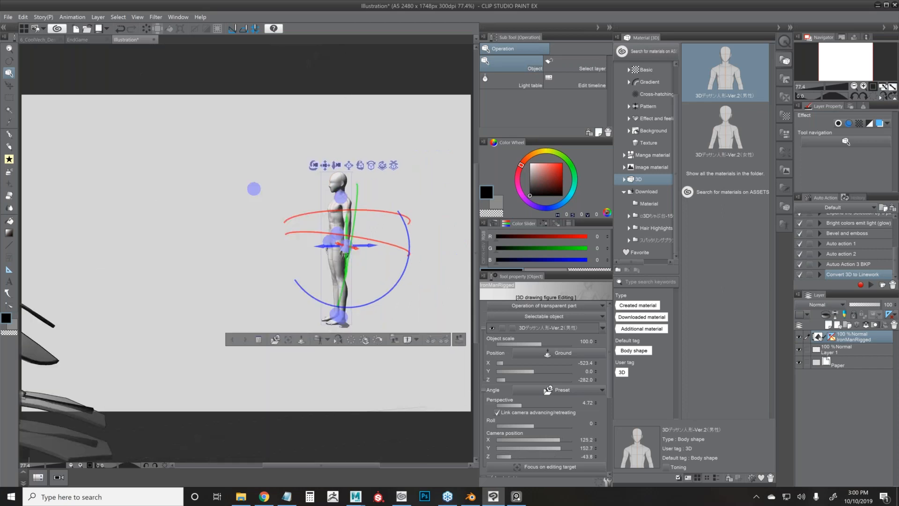
mouse_move(333, 243)
mouse_down()
mouse_move(350, 228)
mouse_move(348, 235)
mouse_up()
drag(328, 306, 287, 295)
scroll(383, 288, up, 1)
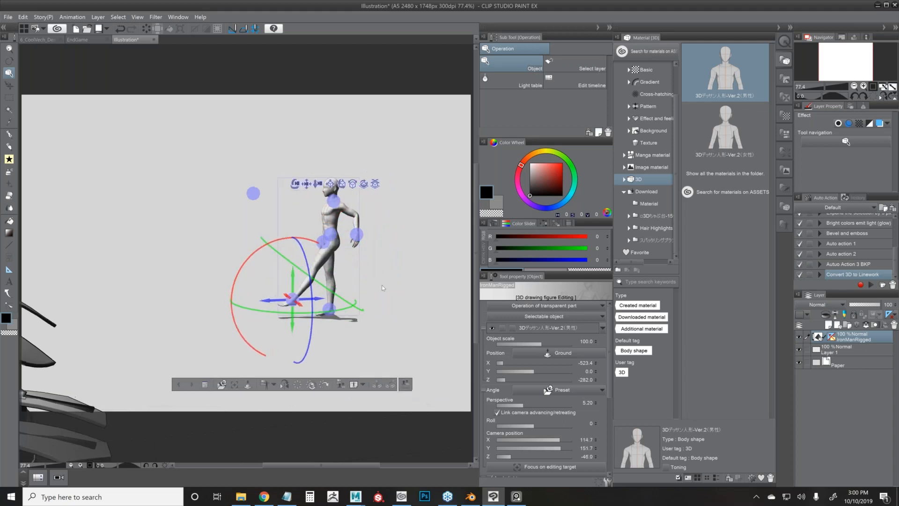
scroll(382, 286, down, 3)
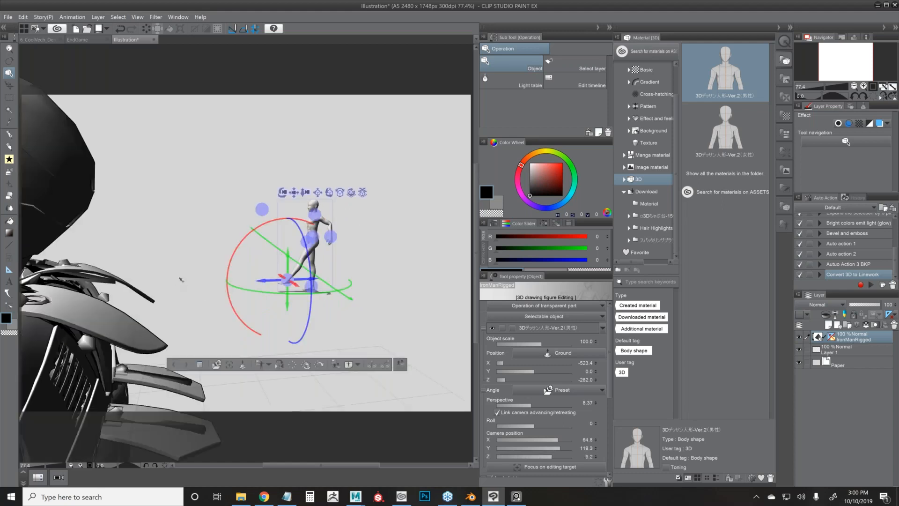
Select Iron Man's left hand and pull it behind his back so that his torso bends forward with the arm.
mouse_move(180, 278)
mouse_down()
mouse_move(258, 250)
mouse_move(268, 287)
mouse_up()
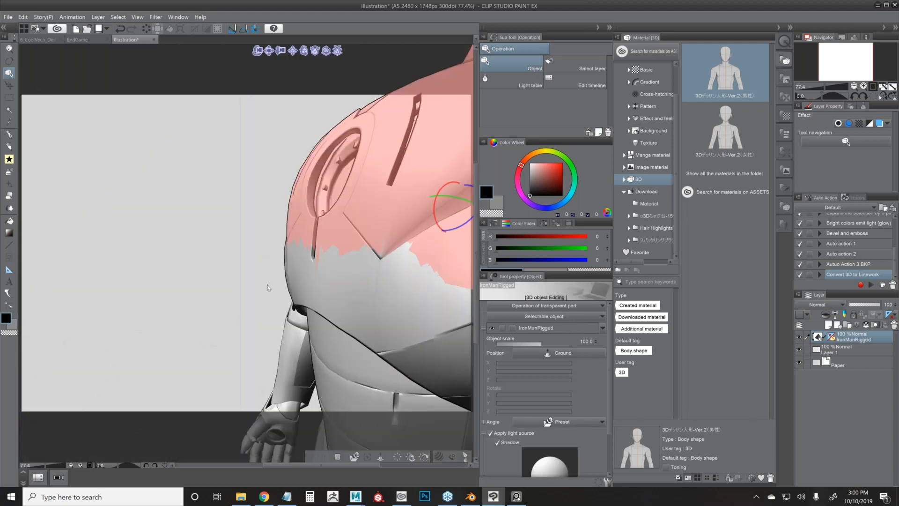
key(ctrl+z)
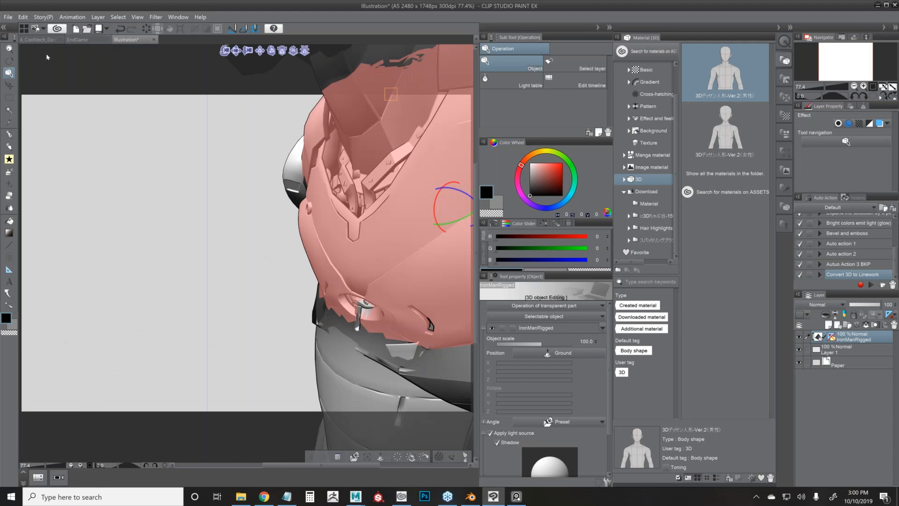
click(9, 85)
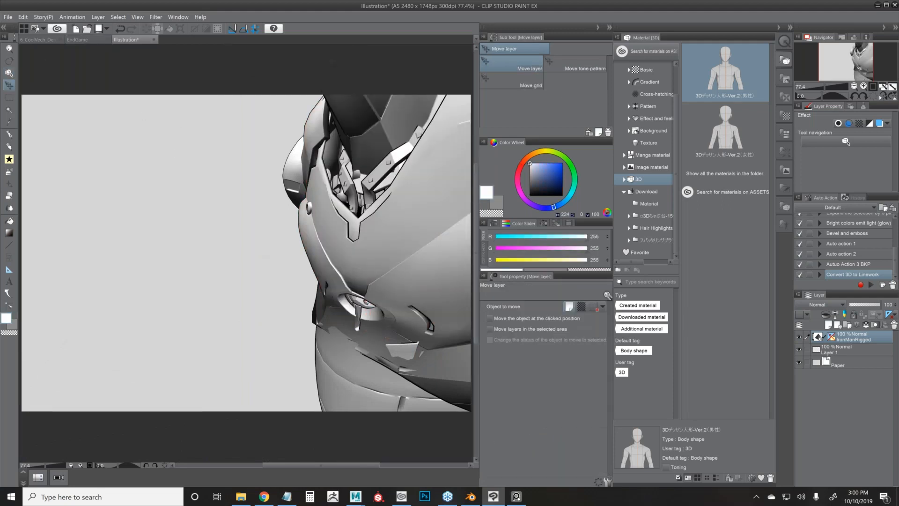
click(8, 73)
drag(246, 50, 232, 1)
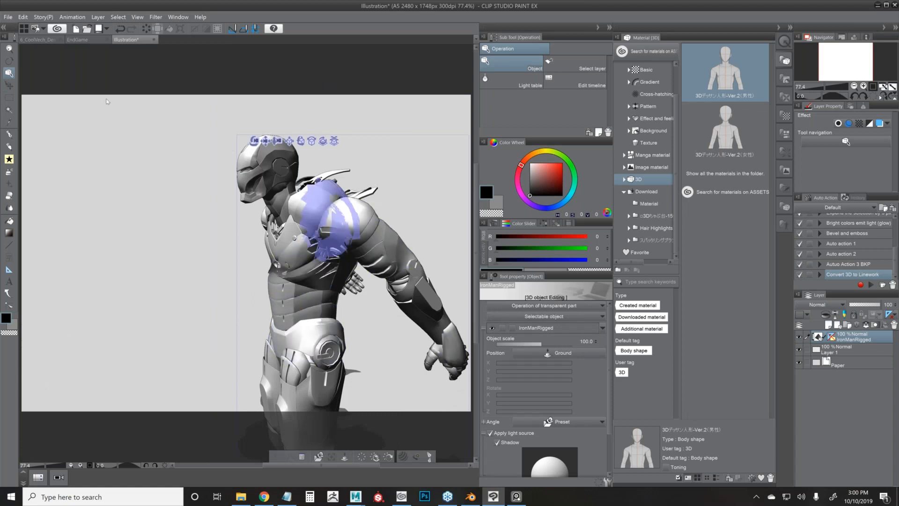
click(450, 349)
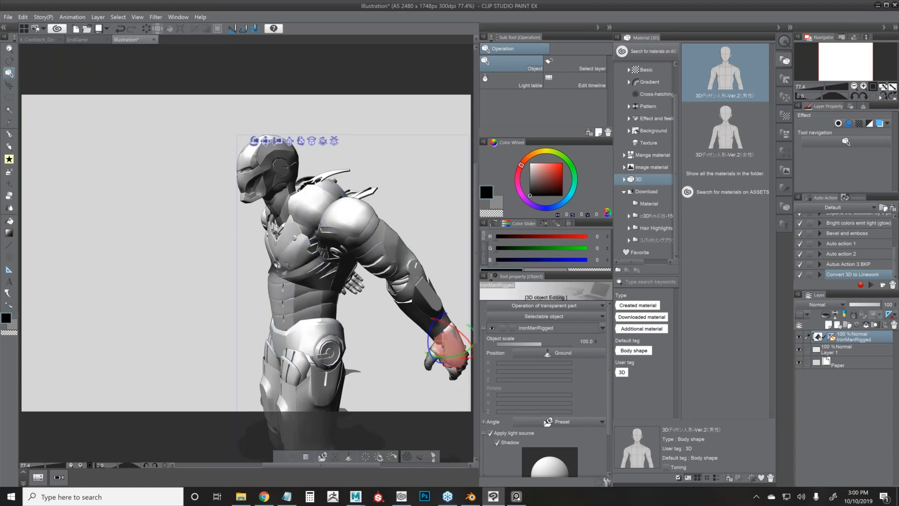
drag(447, 348, 395, 302)
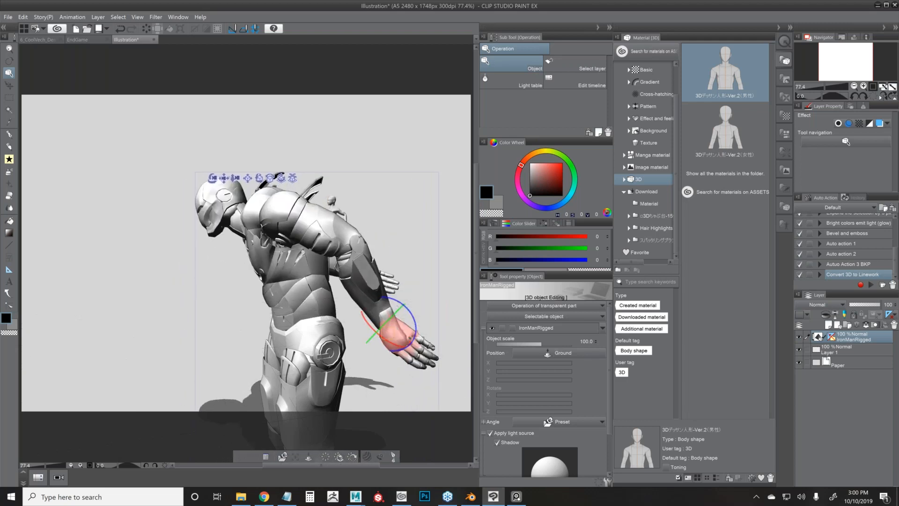
Try to raise Iron Man's left hand higher behind his back.
drag(410, 337, 405, 270)
key(ctrl+z)
key(ctrl+z)
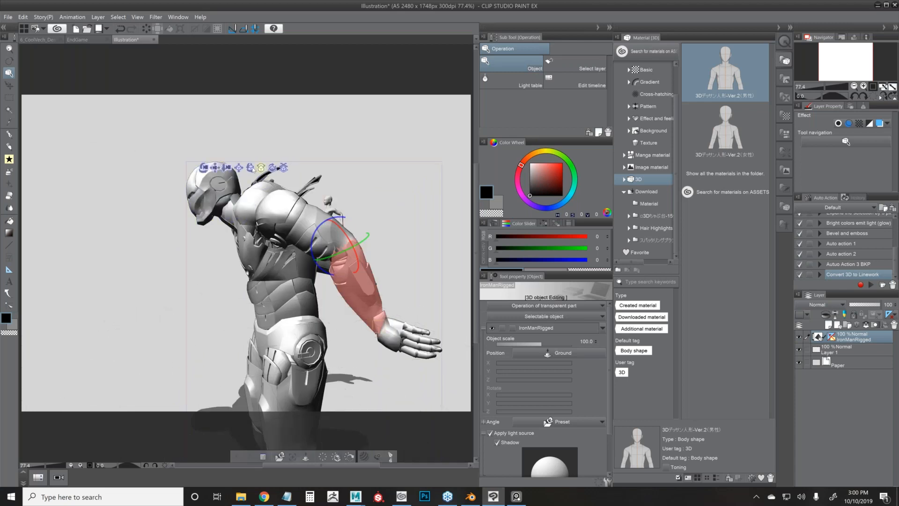
Switch to Mixamo in the browser to check the auto-rigging progress, and return to Clip Studio Paint.
drag(266, 169, 327, 173)
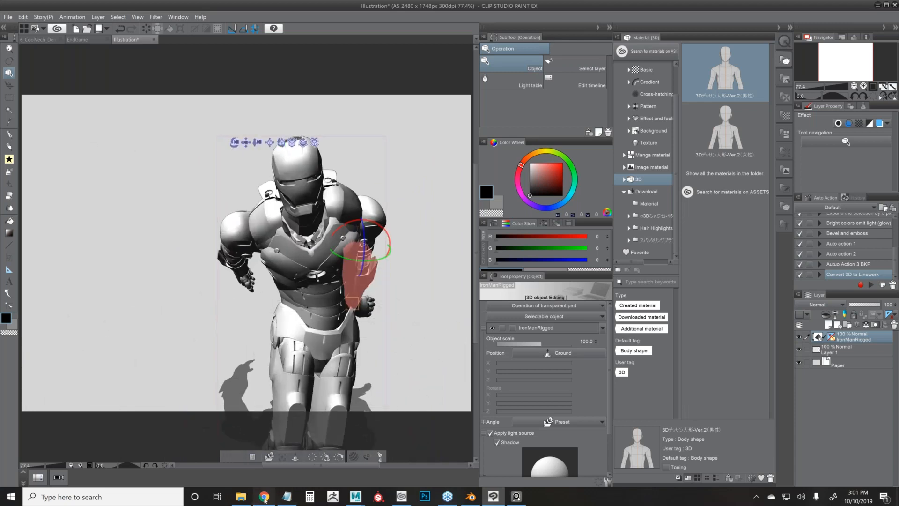
click(264, 496)
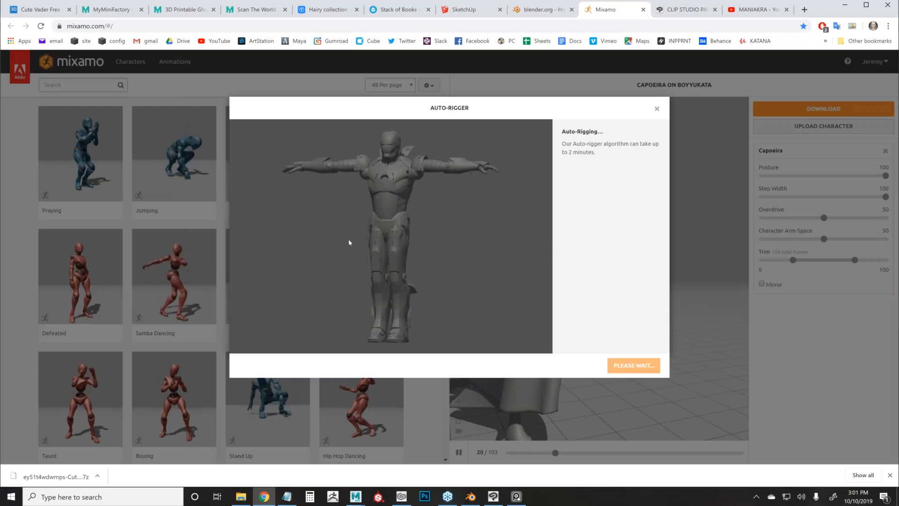
key(alt+Tab)
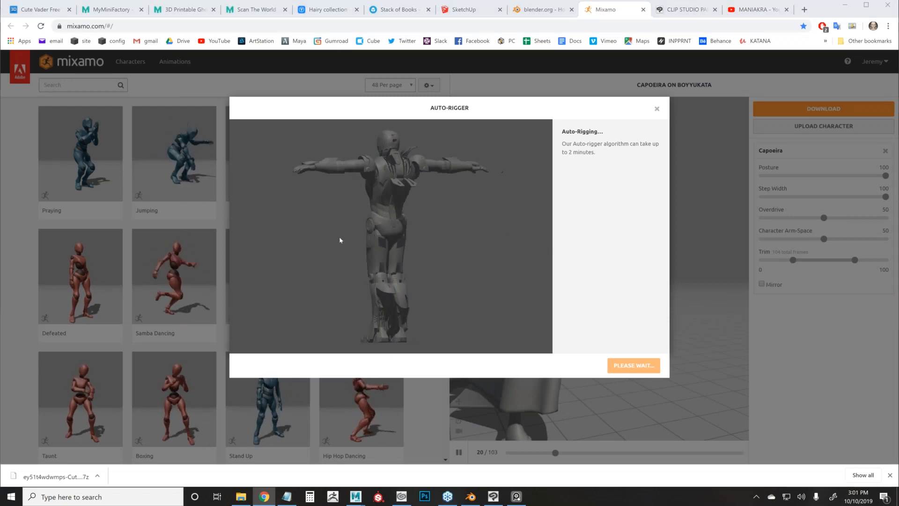
Select the forearm and wrist of Iron Man's arm that hangs in front, and bend its hand inward.
drag(427, 215, 281, 244)
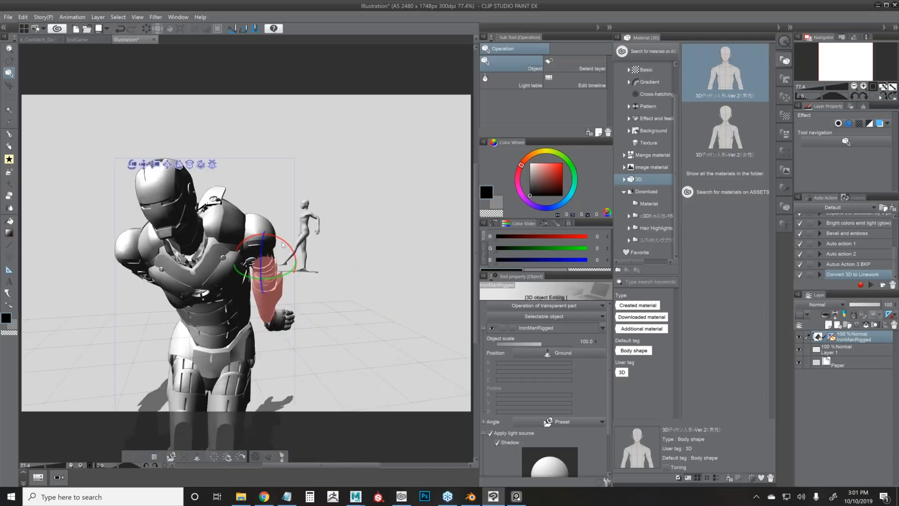
click(280, 320)
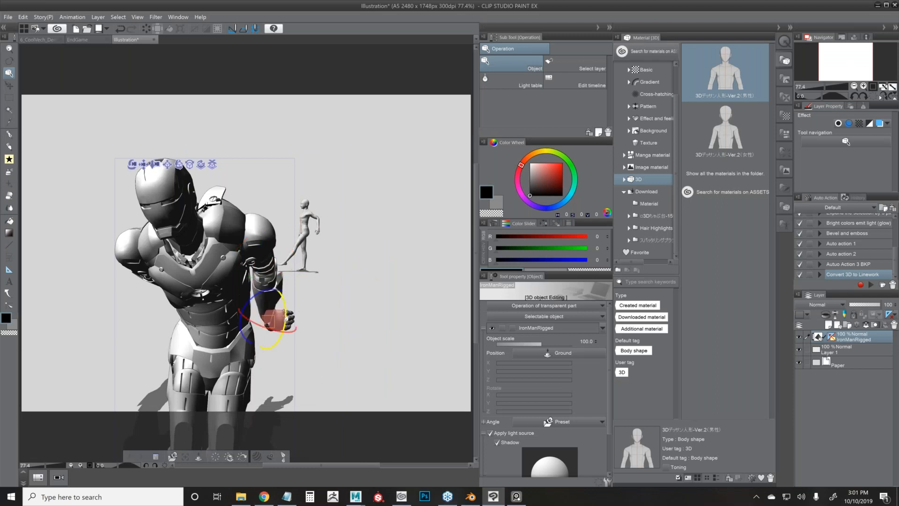
drag(284, 328, 330, 298)
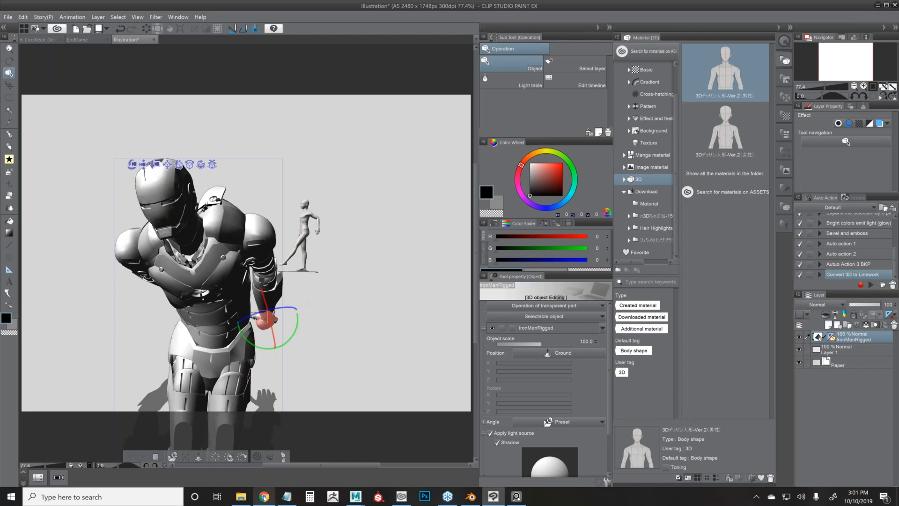
Switch to File Explorer to check the GRAPHIXLY project folder, and return to Clip Studio Paint.
mouse_move(265, 498)
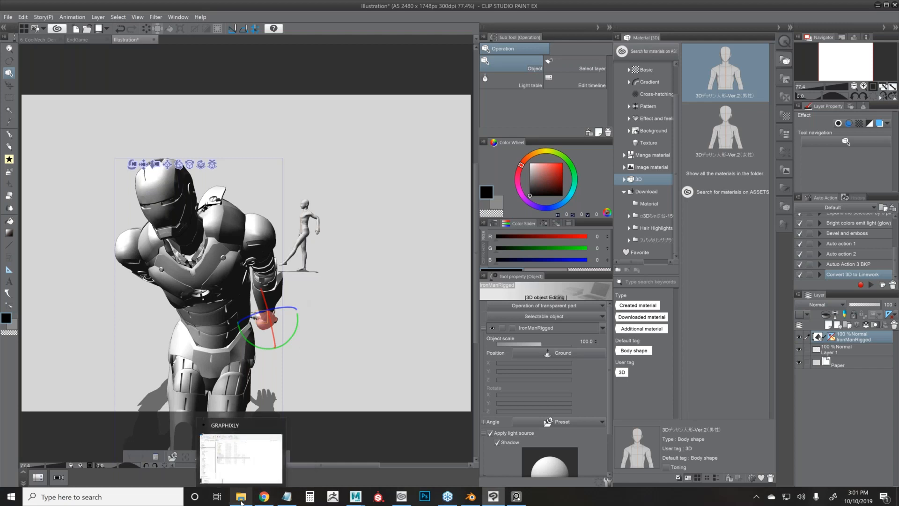
click(241, 498)
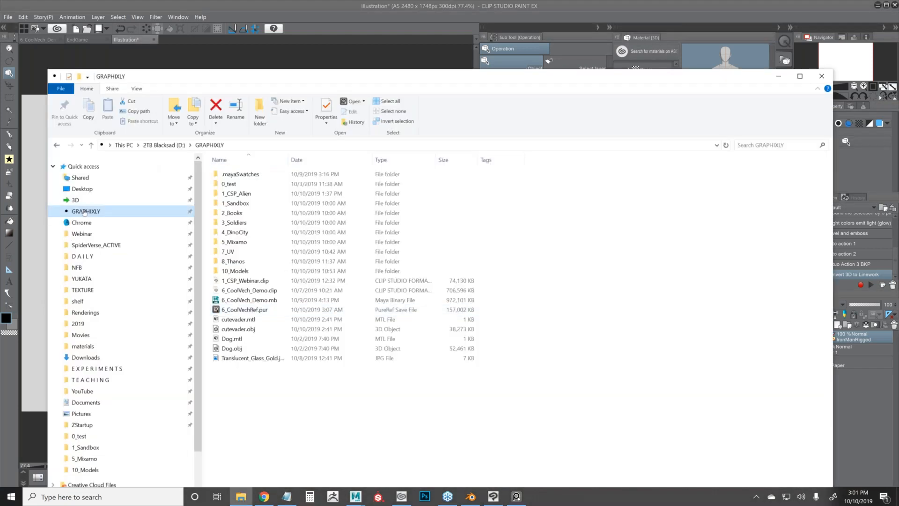
click(288, 65)
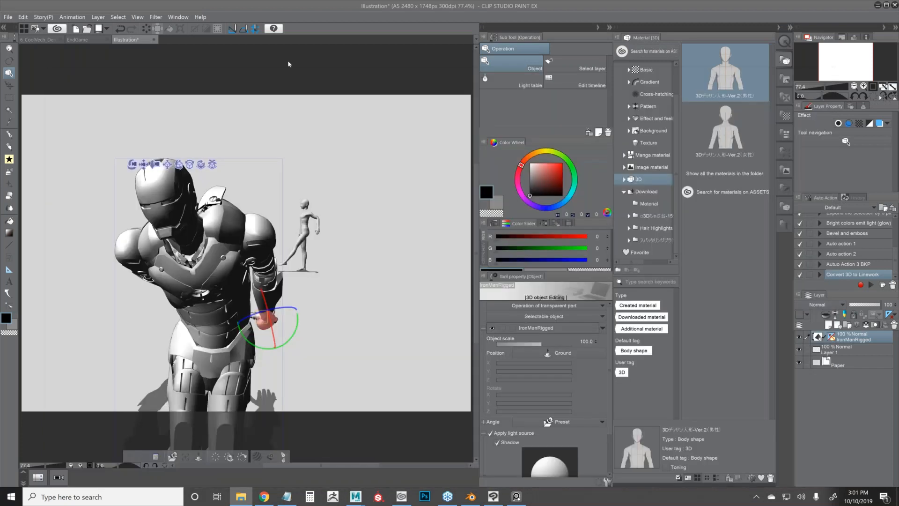
Check the Iron Man illustration's image resolution settings and leave them without applying changes.
click(23, 16)
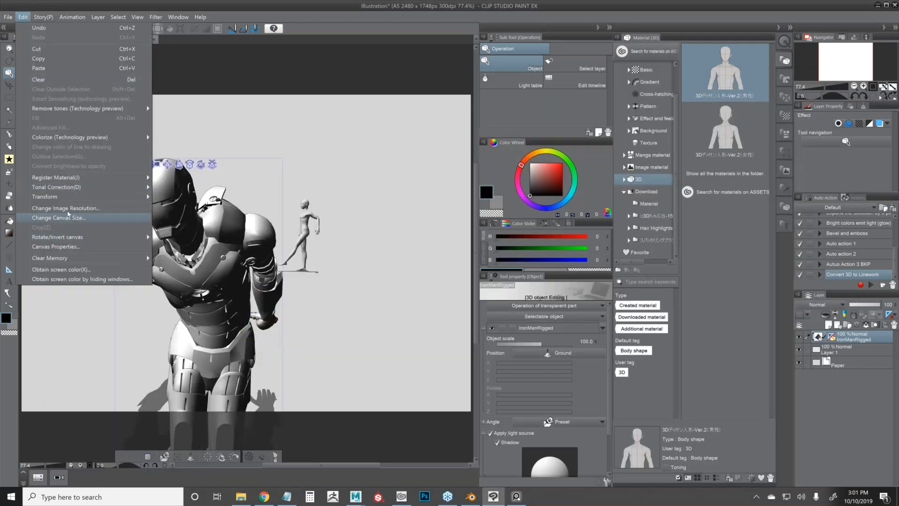
click(72, 208)
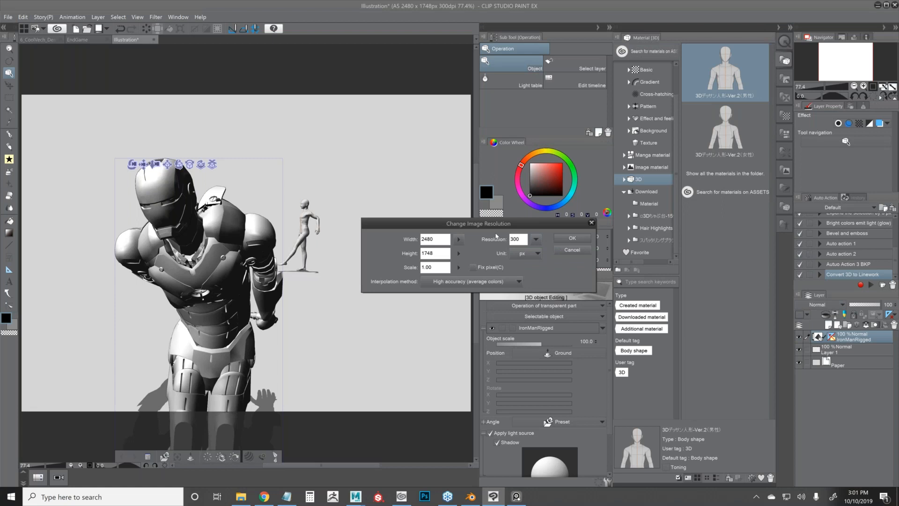
click(566, 252)
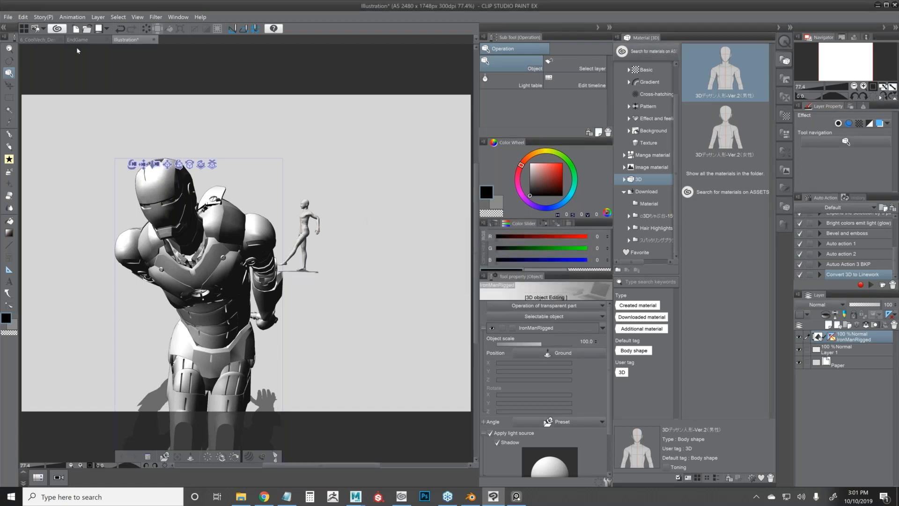
Switch to the 6_CoolVech_Demo document and check its image resolution settings.
click(33, 40)
click(23, 17)
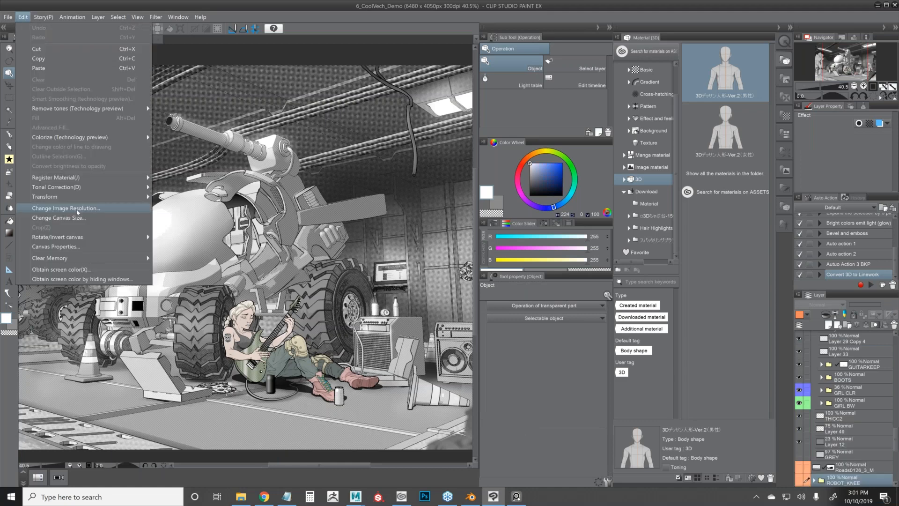
key(Escape)
key(ctrl+alt+i)
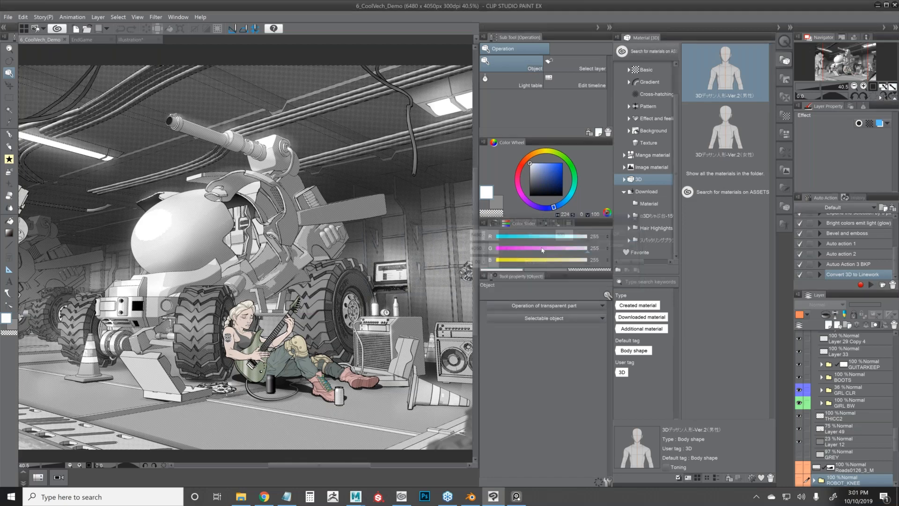
Examine the halftone dots and line work of the 6_CoolVech_Demo illustration up close on the vehicle and robot.
scroll(158, 262, up, 12)
drag(158, 261, 655, 295)
drag(29, 276, 253, 297)
scroll(253, 296, down, 3)
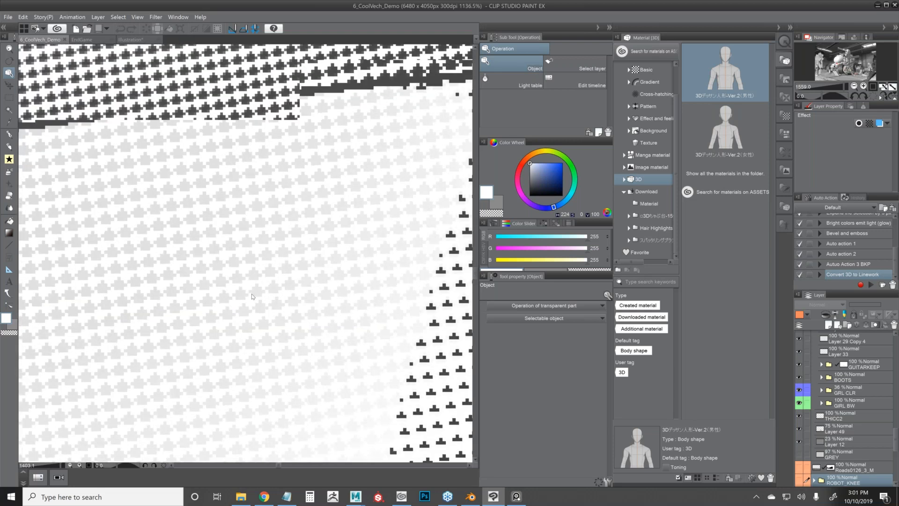
scroll(248, 291, down, 2)
scroll(230, 289, down, 5)
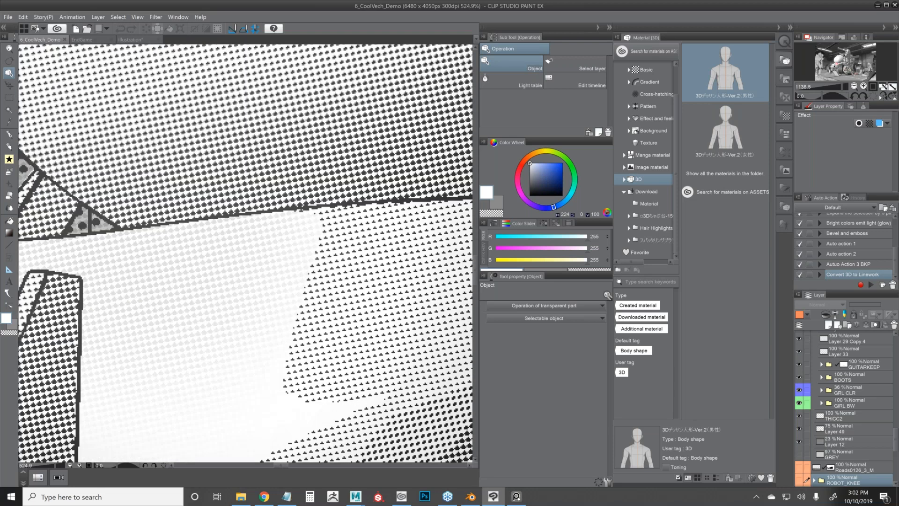
scroll(215, 268, down, 5)
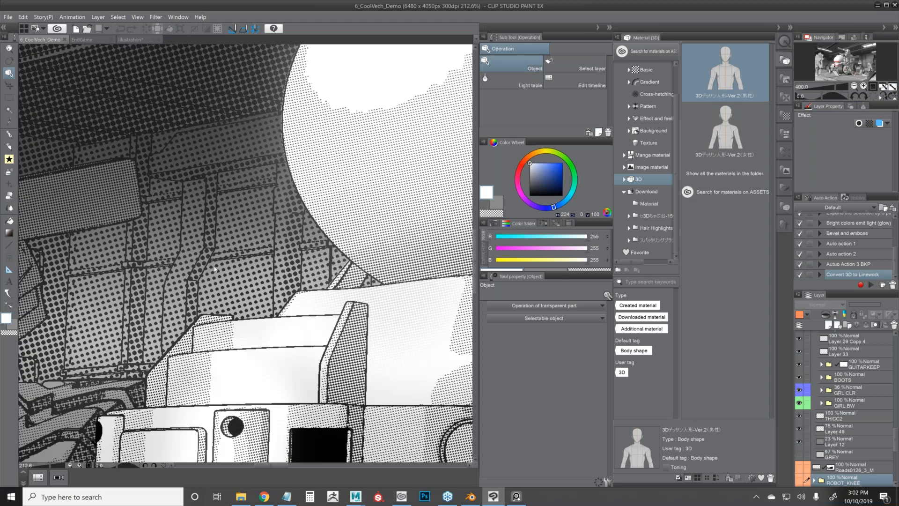
scroll(244, 294, down, 2)
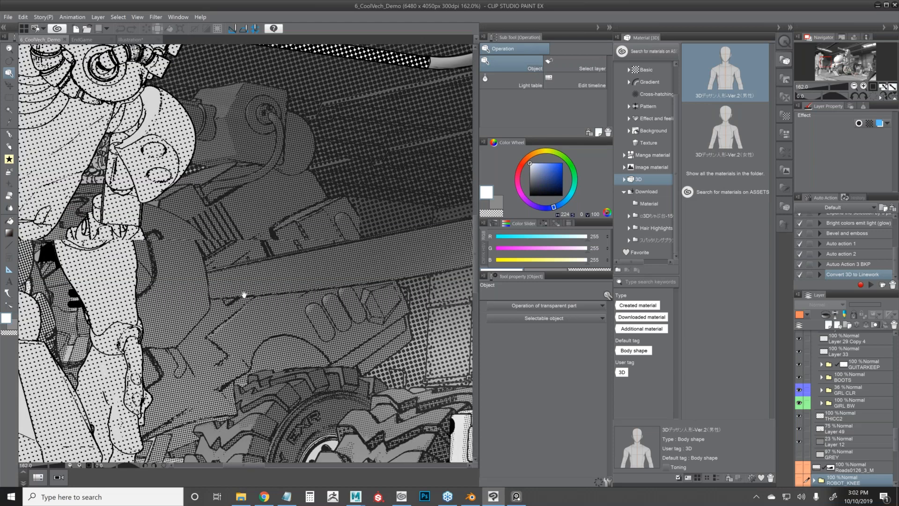
scroll(244, 295, up, 5)
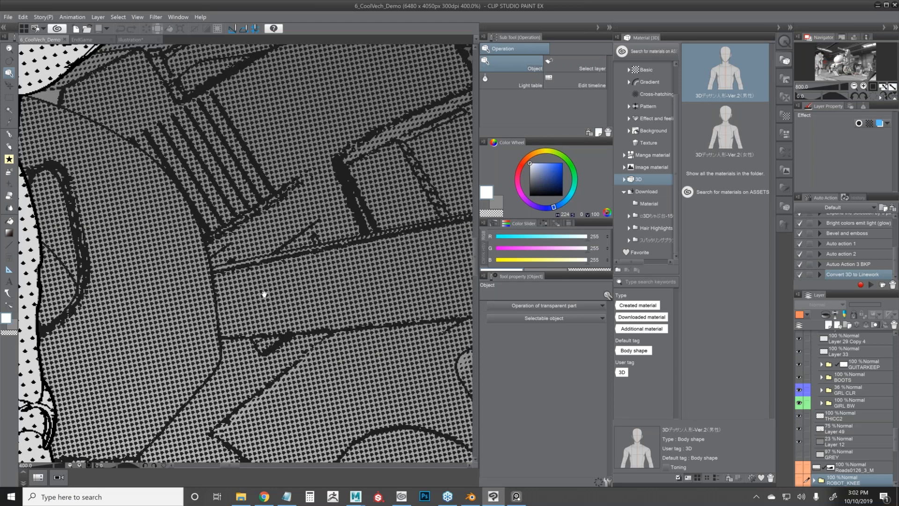
scroll(264, 294, down, 2)
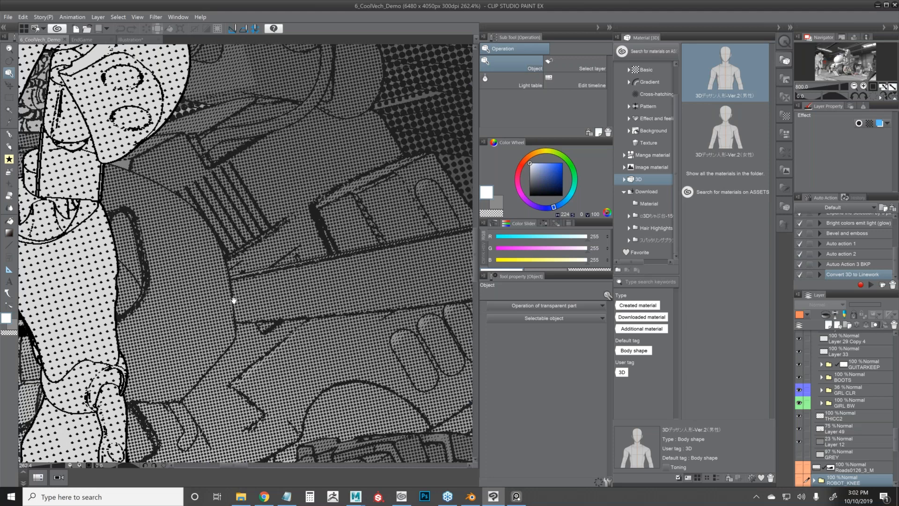
scroll(234, 300, down, 7)
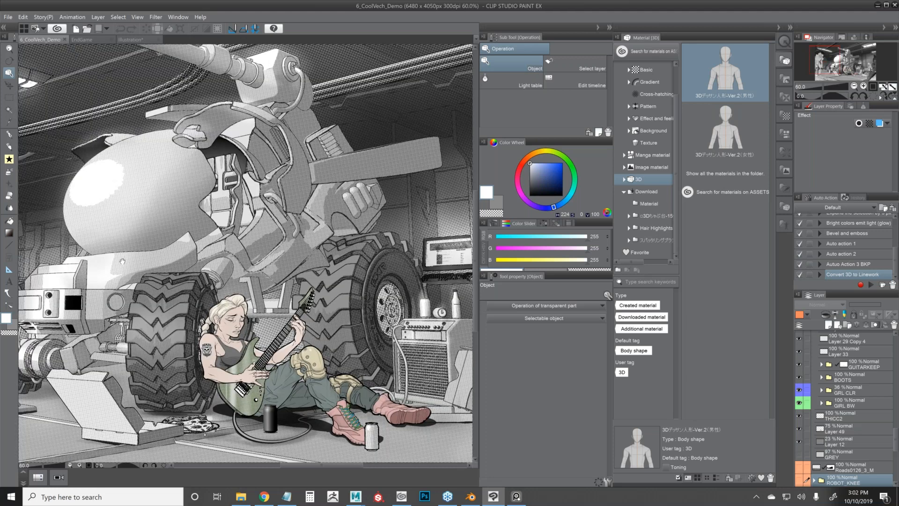
Widen the canvas area beside the palettes and look over the whole garage illustration.
scroll(123, 262, down, 1)
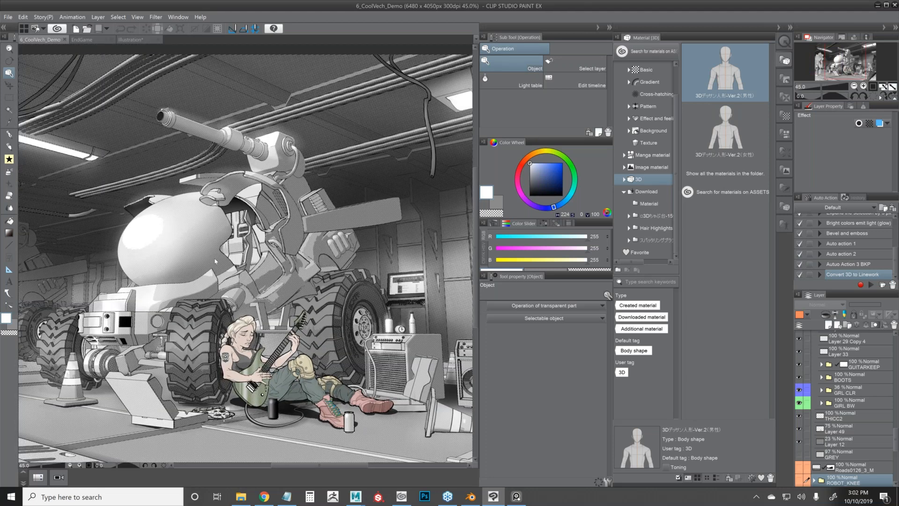
scroll(216, 261, down, 1)
scroll(210, 261, down, 1)
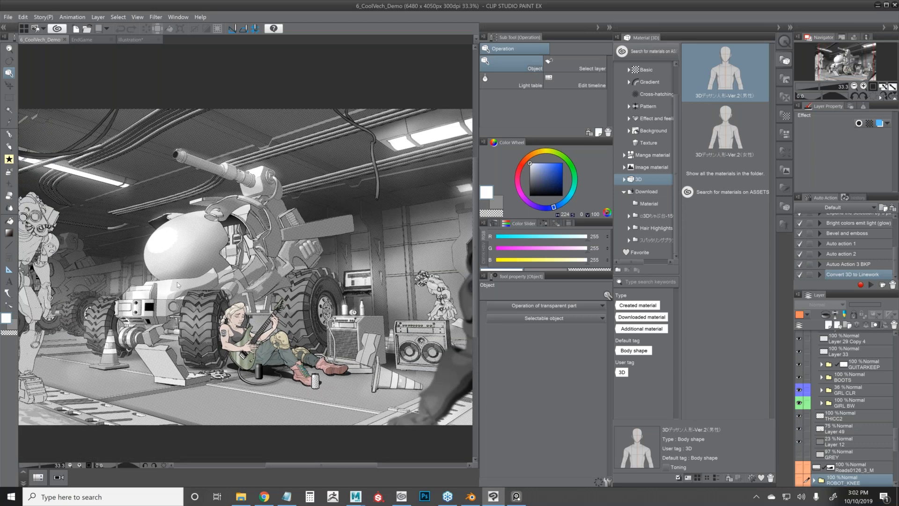
scroll(177, 285, up, 1)
scroll(171, 276, down, 2)
drag(478, 354, 531, 354)
scroll(330, 310, up, 2)
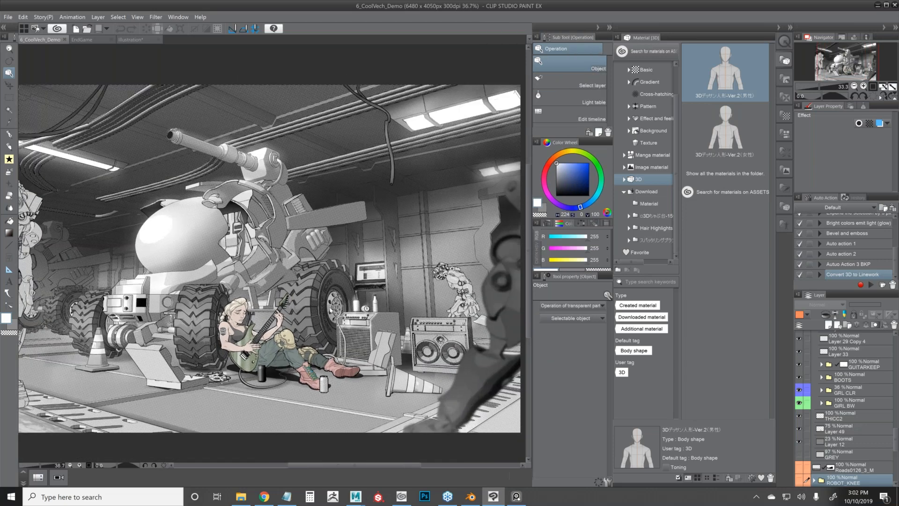
scroll(330, 310, up, 2)
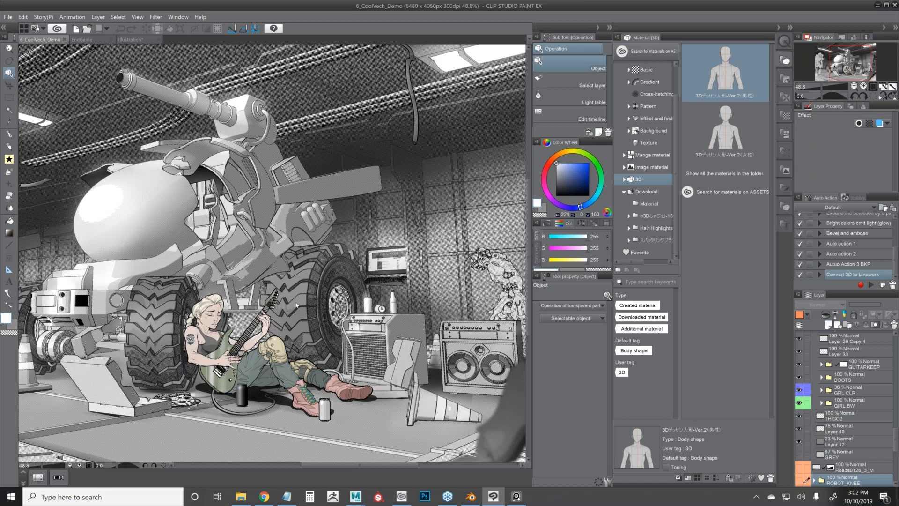
Switch to Maya and examine the 3D garage scene with its vehicle, robots, guitar and cones from several angles.
click(357, 501)
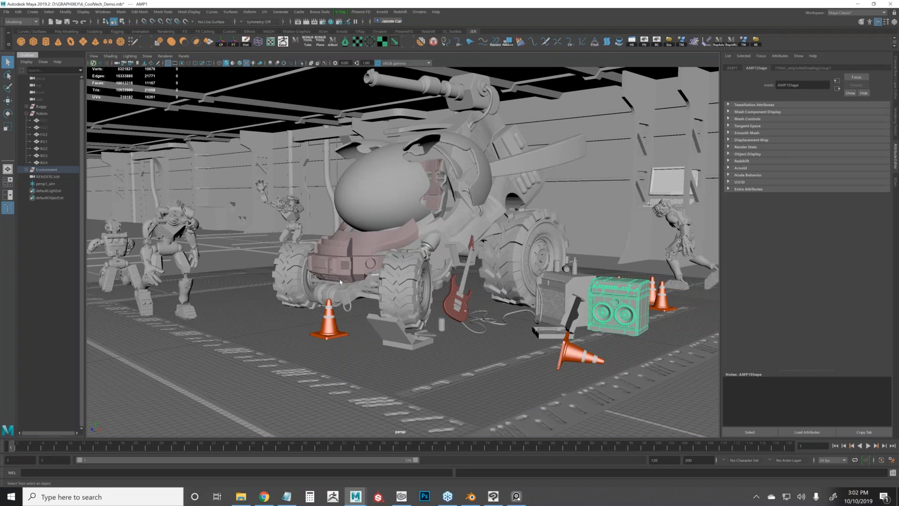
click(364, 311)
drag(471, 285, 580, 276)
click(516, 251)
key(f)
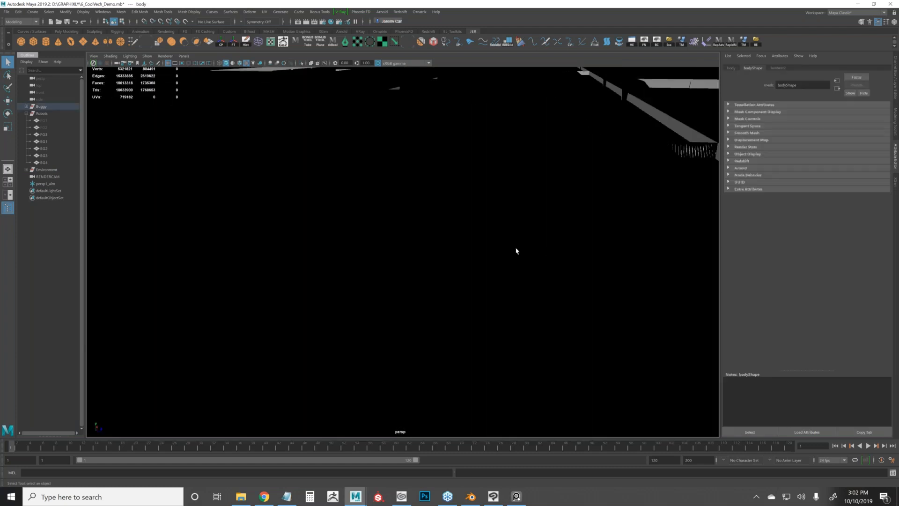
drag(516, 251, 530, 268)
click(594, 248)
drag(595, 248, 457, 270)
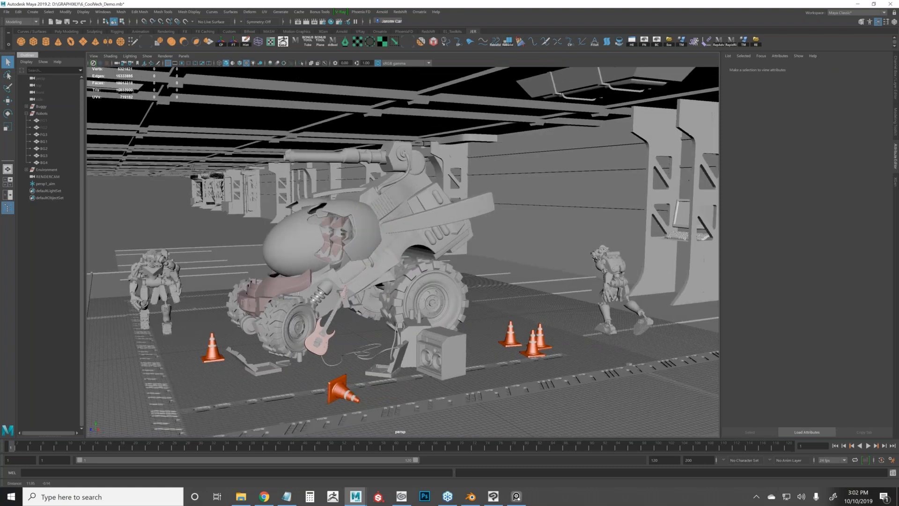
drag(381, 281, 248, 217)
scroll(454, 292, up, 3)
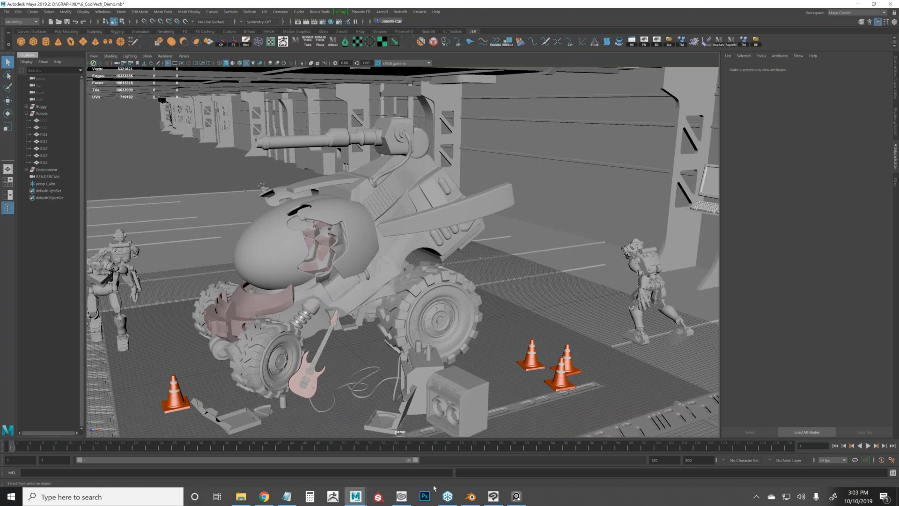
Return to Clip Studio Paint and compare the finished garage illustration with the 3D scene.
click(502, 499)
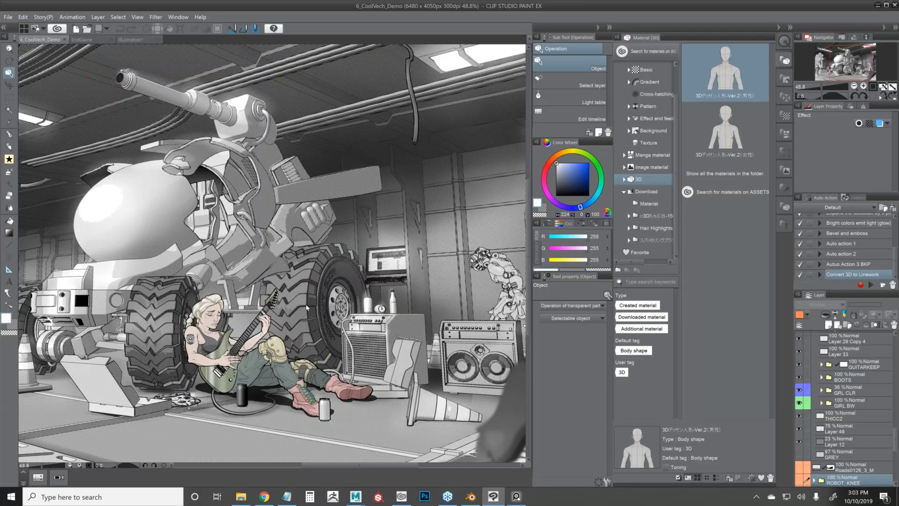
scroll(307, 308, down, 1)
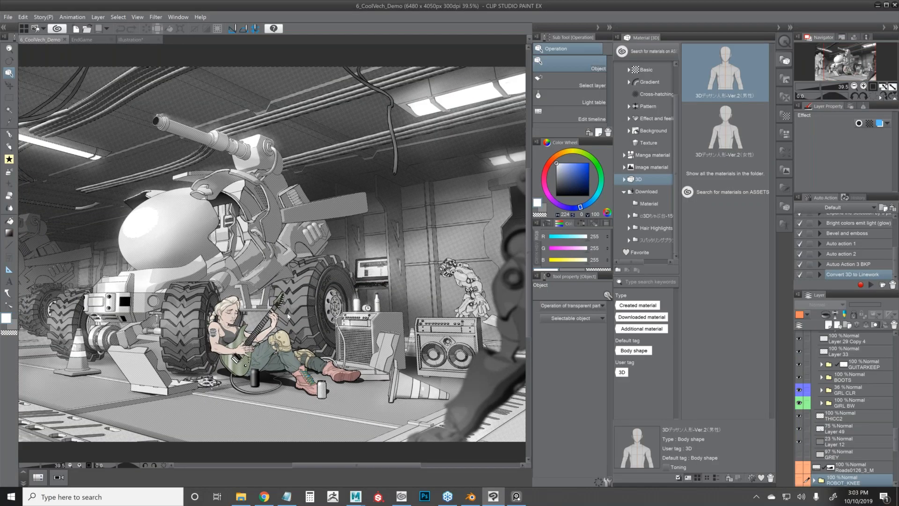
scroll(288, 316, up, 1)
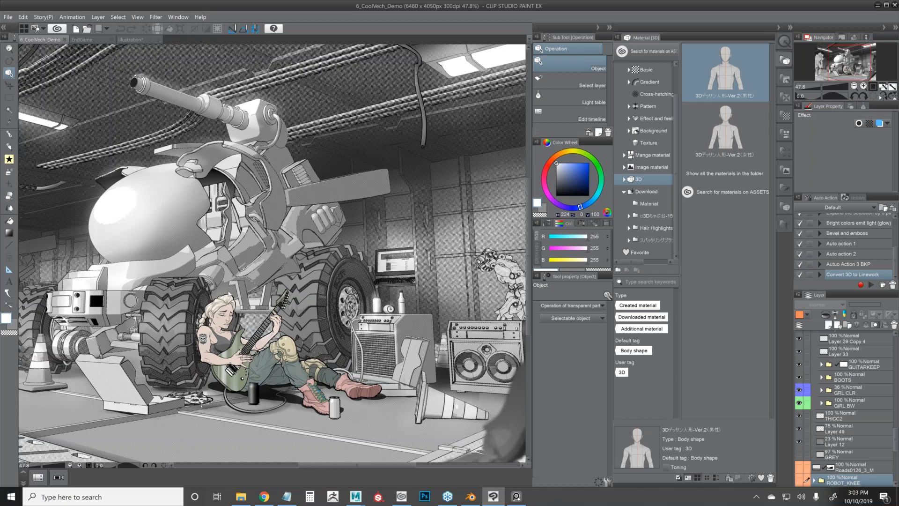